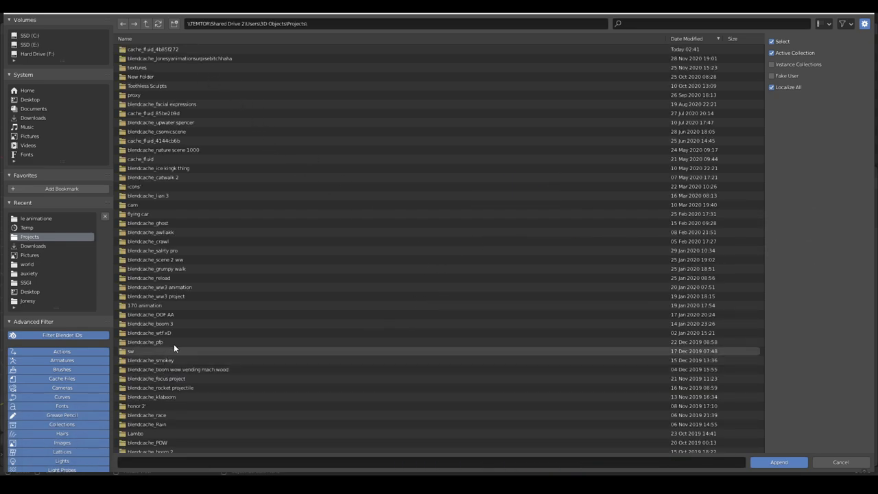
Append everything from Mando fixed.blend into the empty scene and deselect it.
{"action": "scroll", "coordinate": [175, 341], "scroll_direction": "down", "scroll_amount": 5}
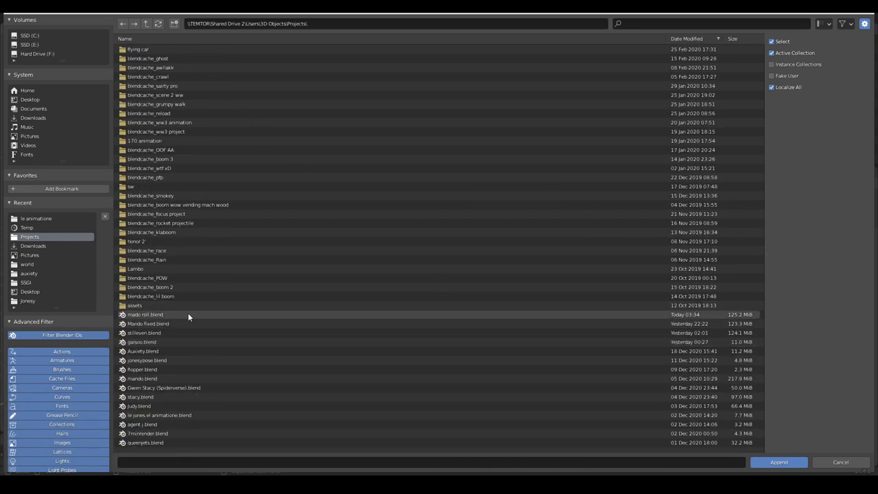
{"action": "double_click", "coordinate": [160, 323]}
{"action": "key", "text": "a"}
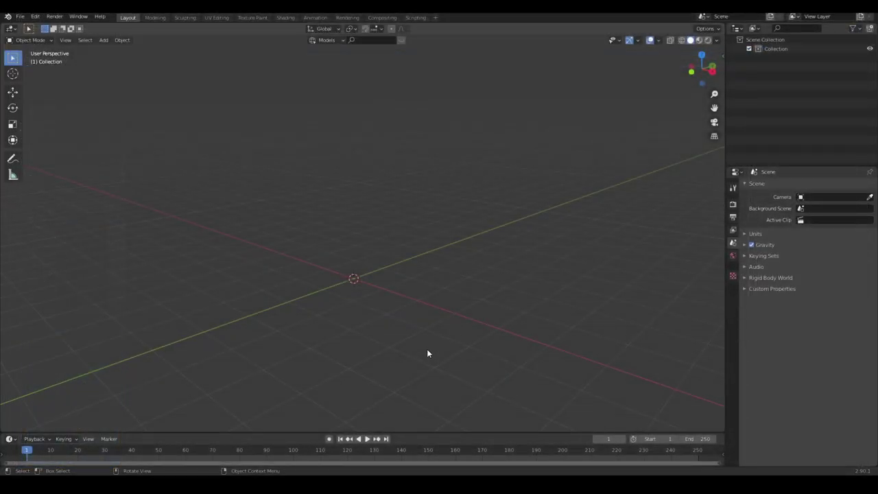
{"action": "middle_click_drag", "start_coordinate": [311, 334], "coordinate": [535, 288]}
{"action": "scroll", "coordinate": [404, 314], "scroll_direction": "up", "scroll_amount": 5}
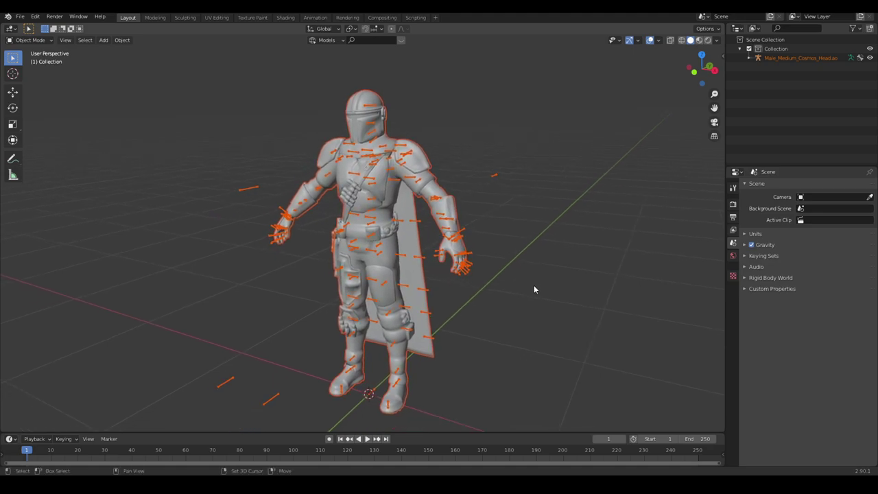
{"action": "left_click", "coordinate": [559, 282]}
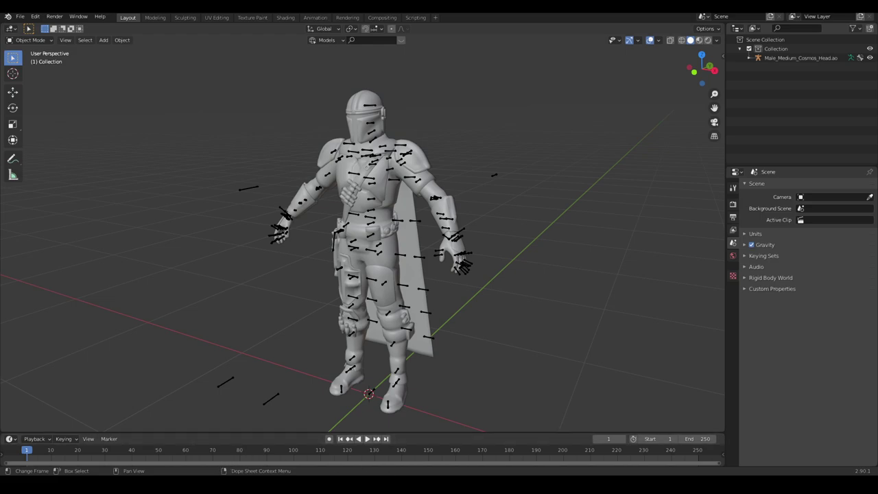
{"action": "key", "text": "super+e"}
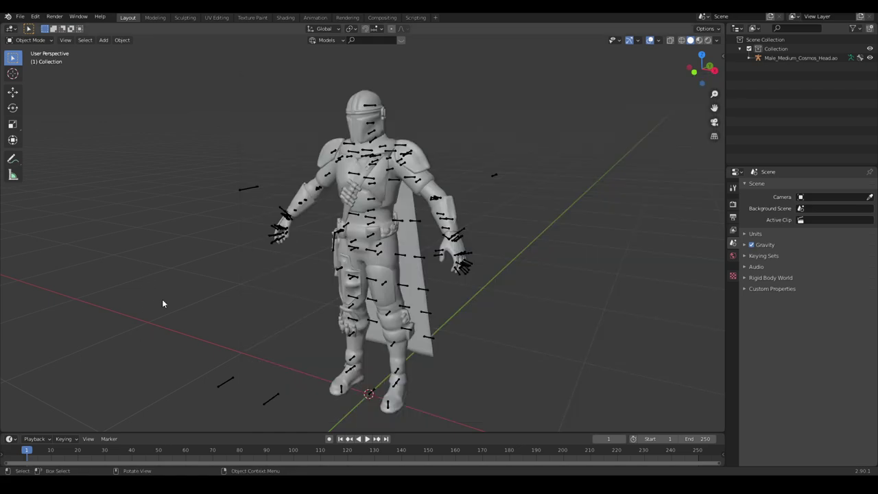
{"action": "middle_click_drag", "start_coordinate": [162, 299], "coordinate": [472, 279]}
{"action": "scroll", "coordinate": [472, 280], "scroll_direction": "down", "scroll_amount": 2}
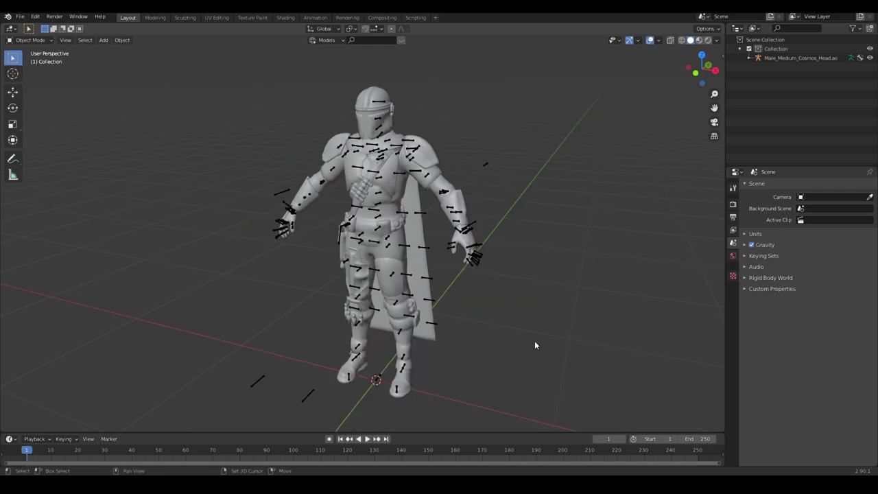
{"action": "mouse_move", "coordinate": [569, 339]}
{"action": "middle_mouse_down"}
{"action": "mouse_move", "coordinate": [578, 332]}
{"action": "mouse_move", "coordinate": [514, 330]}
{"action": "mouse_move", "coordinate": [656, 336]}
{"action": "mouse_move", "coordinate": [584, 346]}
{"action": "middle_mouse_up"}
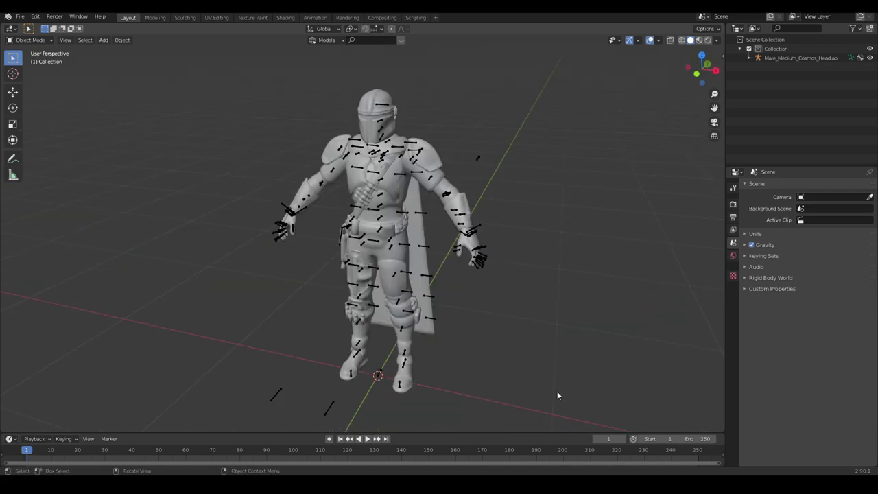
{"action": "middle_click_drag", "start_coordinate": [556, 395], "coordinate": [480, 394]}
{"action": "mouse_move", "coordinate": [301, 488]}
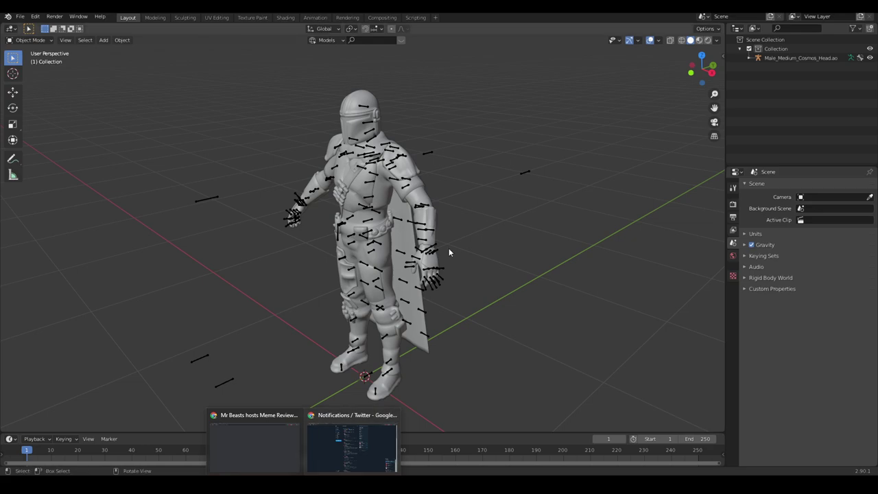
{"action": "middle_click_drag", "start_coordinate": [449, 248], "coordinate": [302, 295]}
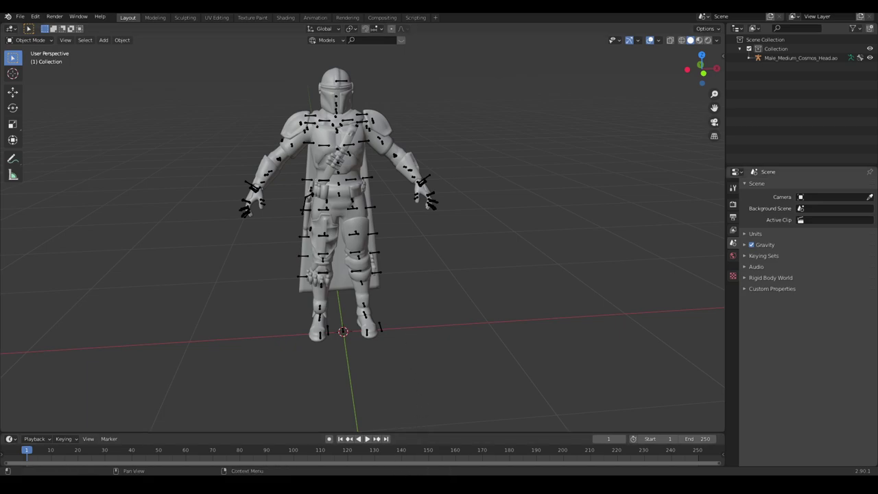
{"action": "middle_click_drag", "start_coordinate": [226, 317], "coordinate": [325, 315]}
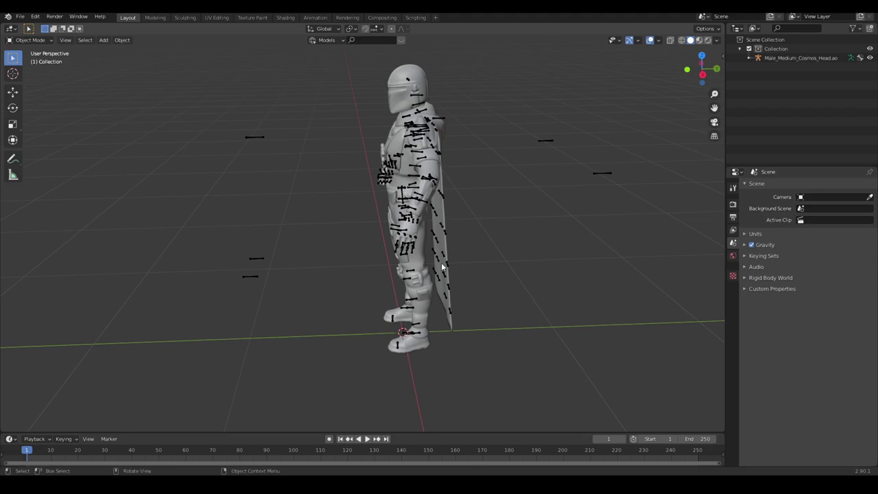
{"action": "middle_click_drag", "start_coordinate": [232, 337], "coordinate": [370, 309]}
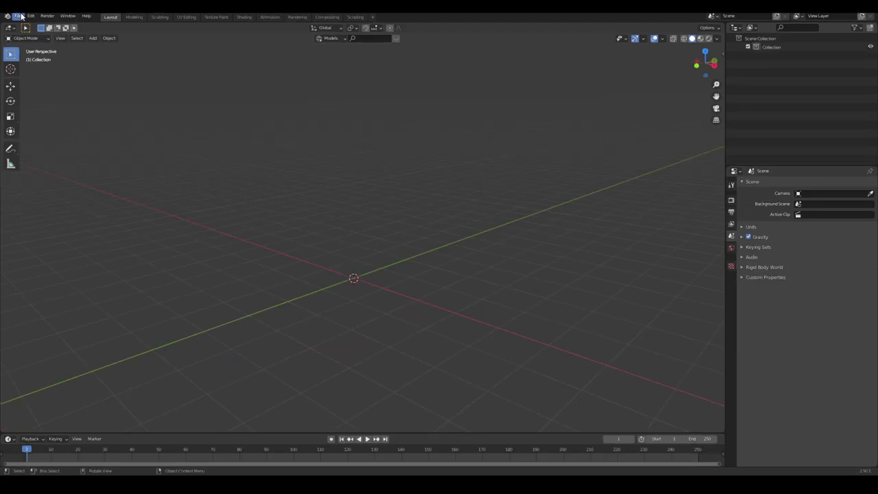
Append the armoured character with its rig to the empty scene and select its armature.
{"action": "left_click", "coordinate": [20, 15]}
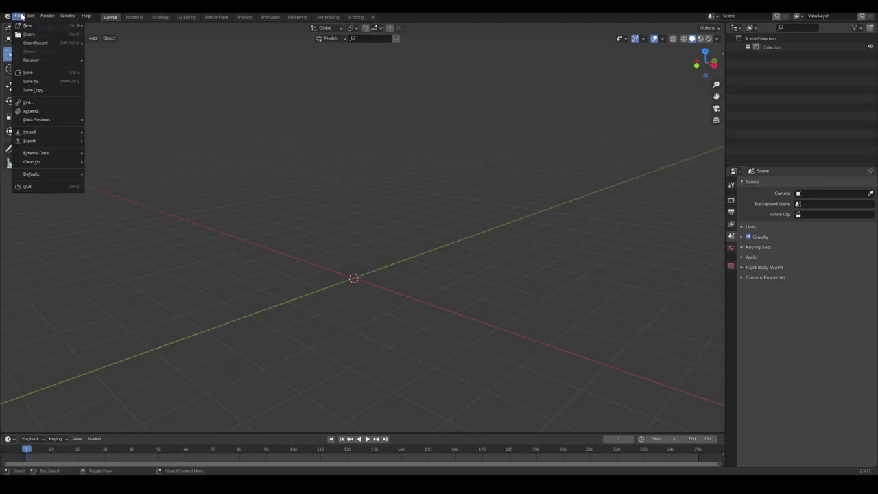
{"action": "left_click", "coordinate": [27, 111]}
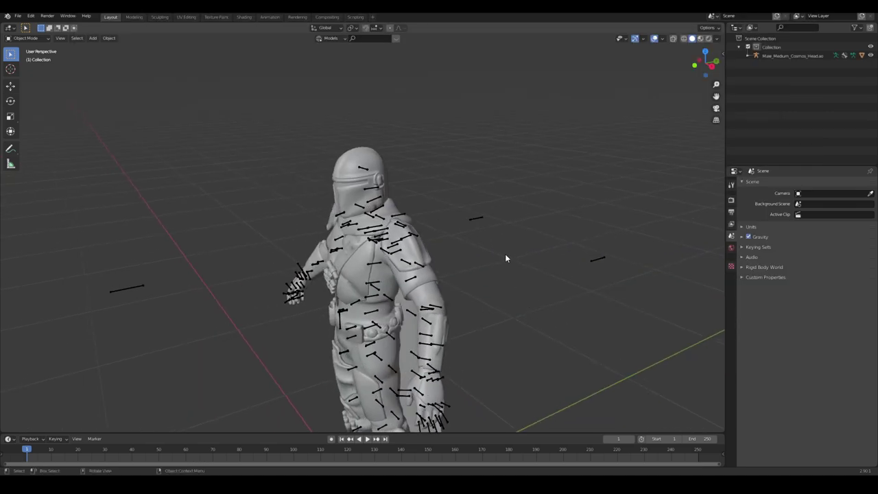
{"action": "middle_click_drag", "start_coordinate": [499, 255], "coordinate": [388, 284]}
{"action": "left_click", "coordinate": [354, 226]}
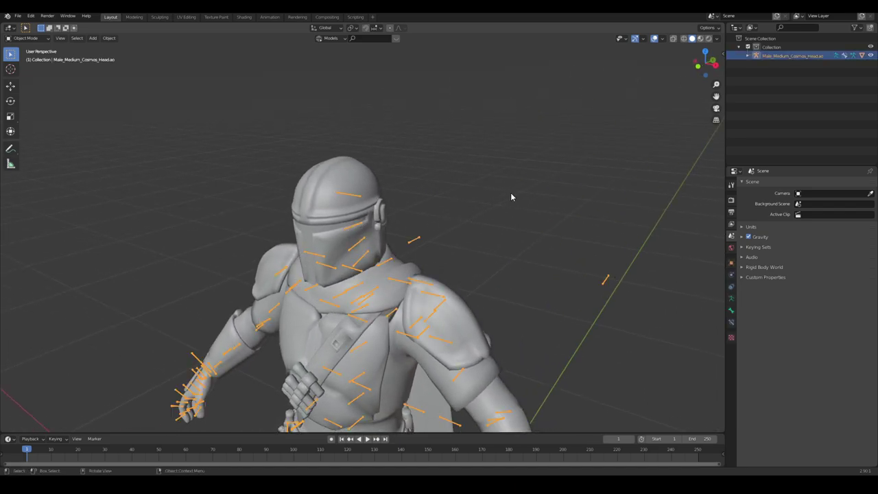
Switch to the Animation workspace and show the character in the right orthographic view.
{"action": "left_click", "coordinate": [269, 17]}
{"action": "scroll", "coordinate": [481, 167], "scroll_direction": "up", "scroll_amount": 3}
{"action": "middle_click_drag", "start_coordinate": [481, 168], "coordinate": [572, 219]}
{"action": "scroll", "coordinate": [571, 223], "scroll_direction": "down", "scroll_amount": 2}
{"action": "key", "text": "KP_1"}
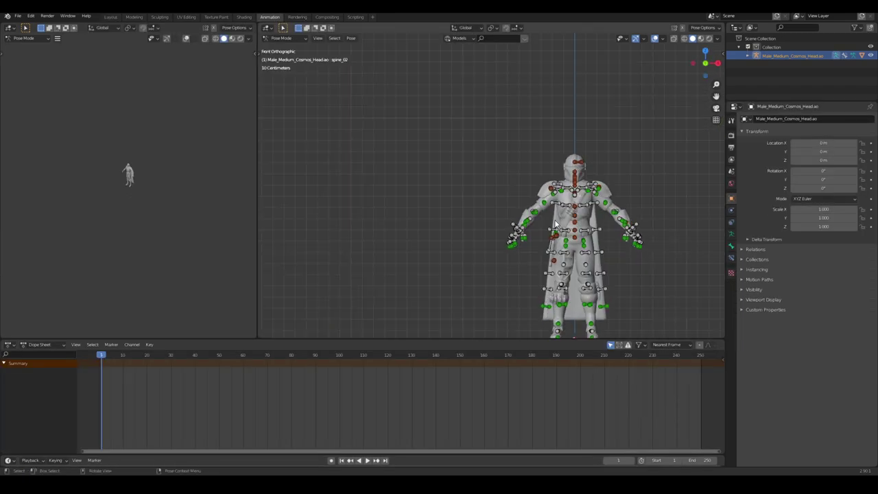
{"action": "key", "text": "KP_3"}
{"action": "middle_click_drag", "start_coordinate": [533, 273], "coordinate": [549, 238], "text": "shift"}
{"action": "scroll", "coordinate": [544, 209], "scroll_direction": "up", "scroll_amount": 2}
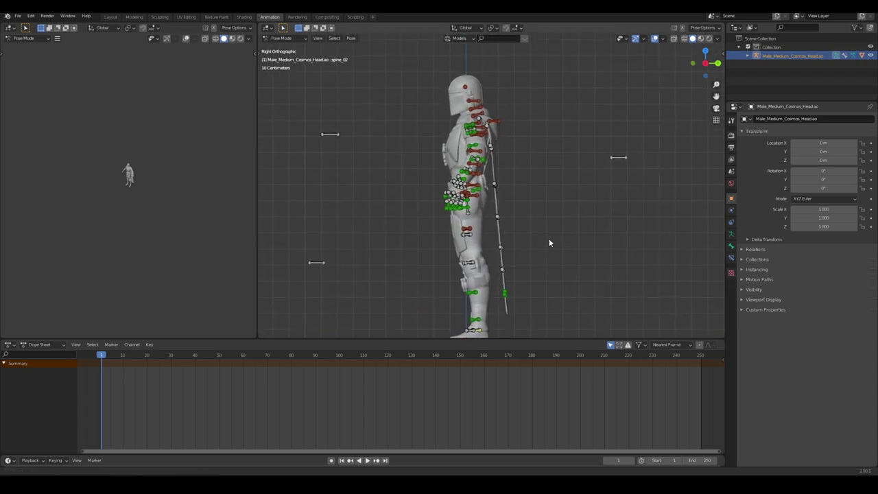
{"action": "middle_click_drag", "start_coordinate": [442, 174], "coordinate": [482, 155], "text": "shift"}
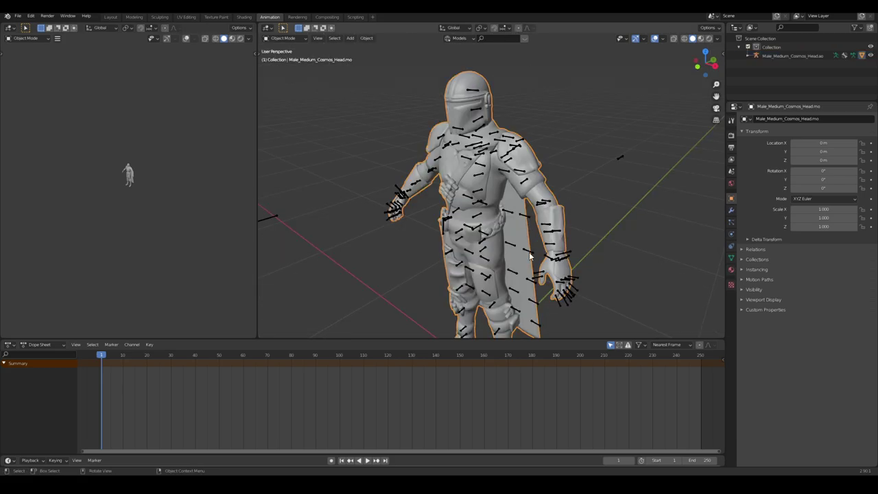
{"action": "key", "text": "KP_1"}
{"action": "key", "text": "KP_3"}
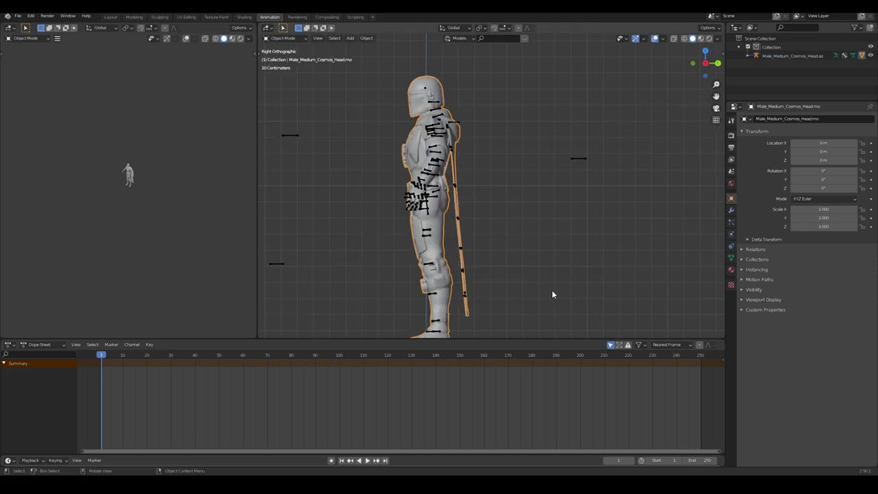
{"action": "middle_click_drag", "start_coordinate": [434, 268], "coordinate": [527, 241], "text": "shift"}
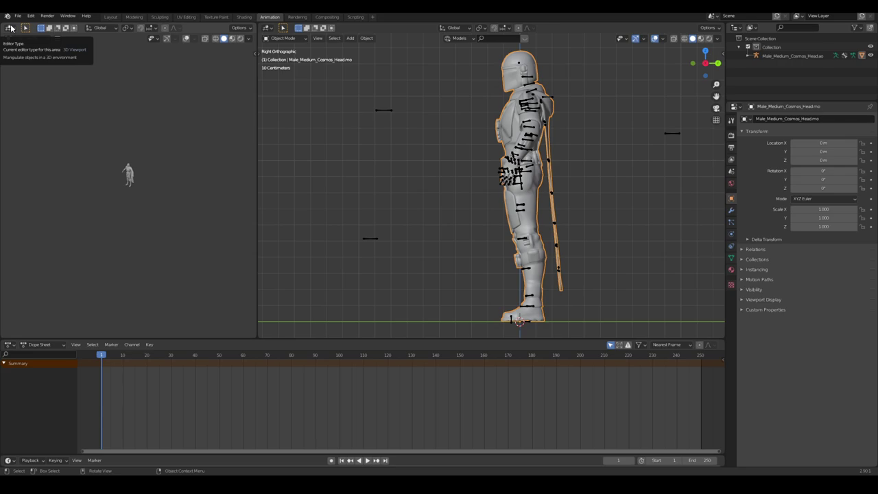
Change the small viewport to the Movie Clip Editor and open "Dive Roll Athletic Male Realtime - Animation Reference.mp4" from Downloads.
{"action": "left_click", "coordinate": [11, 28]}
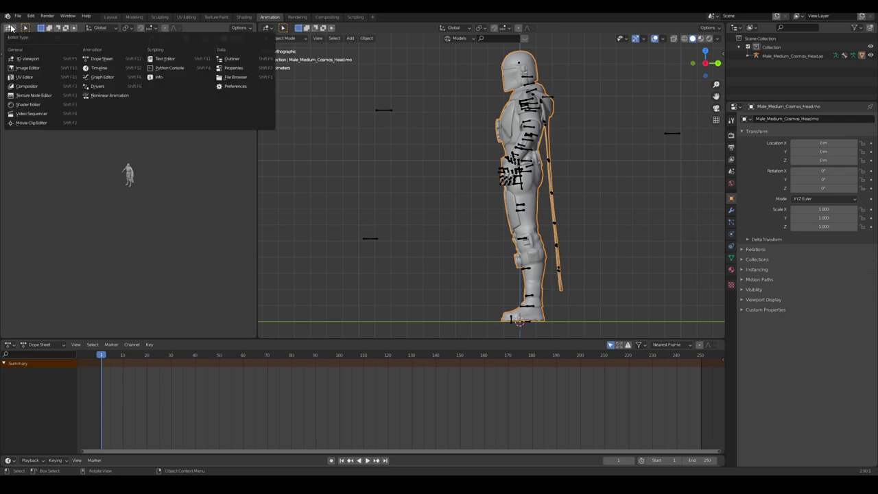
{"action": "left_click", "coordinate": [37, 123]}
{"action": "left_click", "coordinate": [139, 30]}
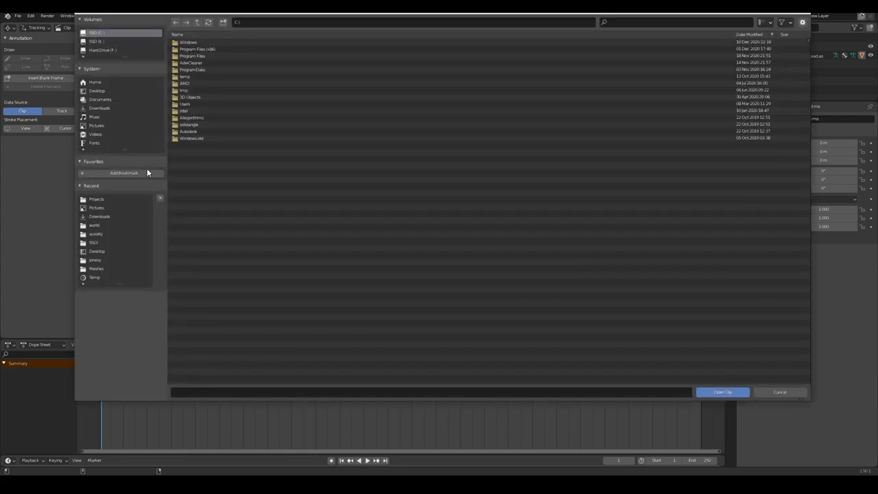
{"action": "left_click", "coordinate": [104, 216]}
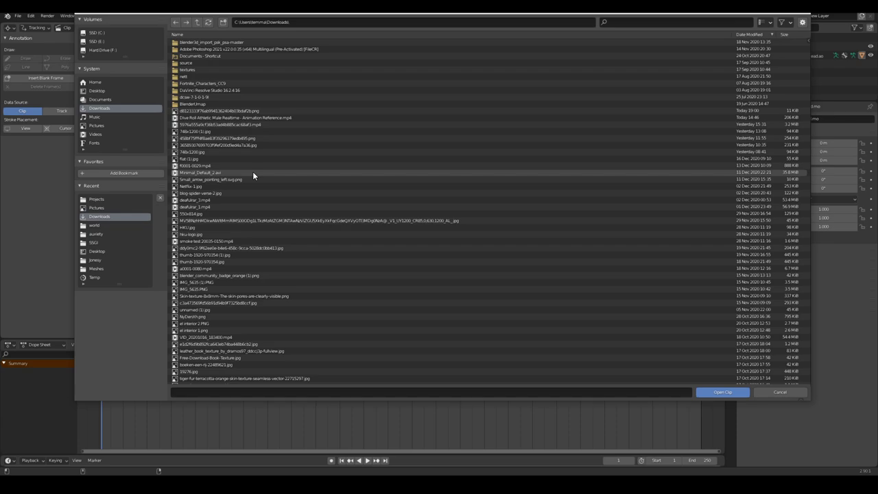
{"action": "left_click", "coordinate": [252, 119]}
{"action": "left_click", "coordinate": [252, 120]}
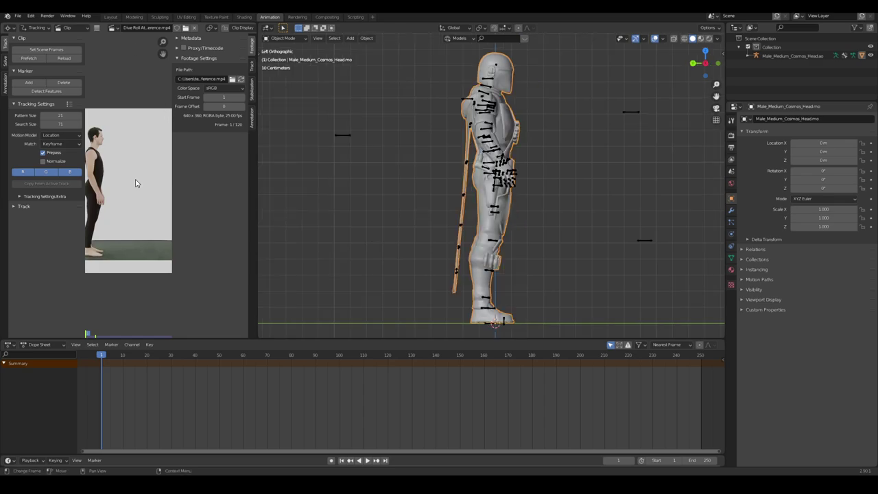
Hide the sidebars of the Movie Clip Editor and widen it to about half of the workspace.
{"action": "key", "text": "n"}
{"action": "middle_click_drag", "start_coordinate": [204, 181], "coordinate": [180, 192]}
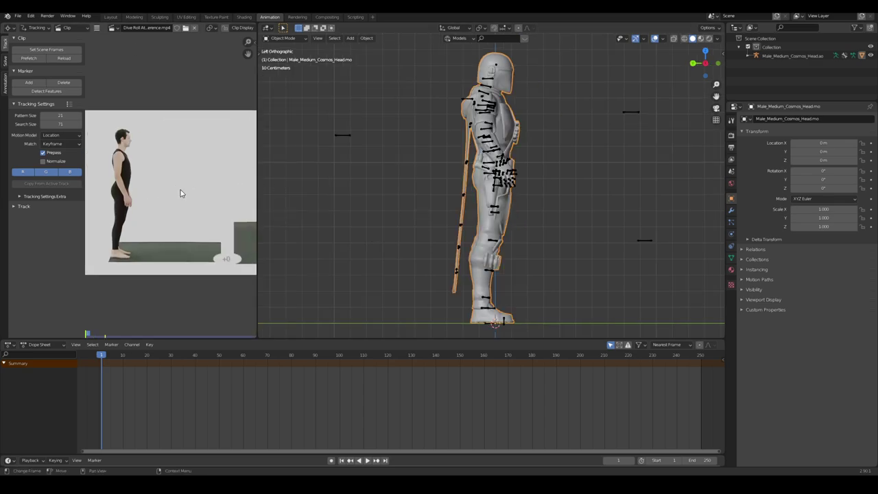
{"action": "key", "text": "t"}
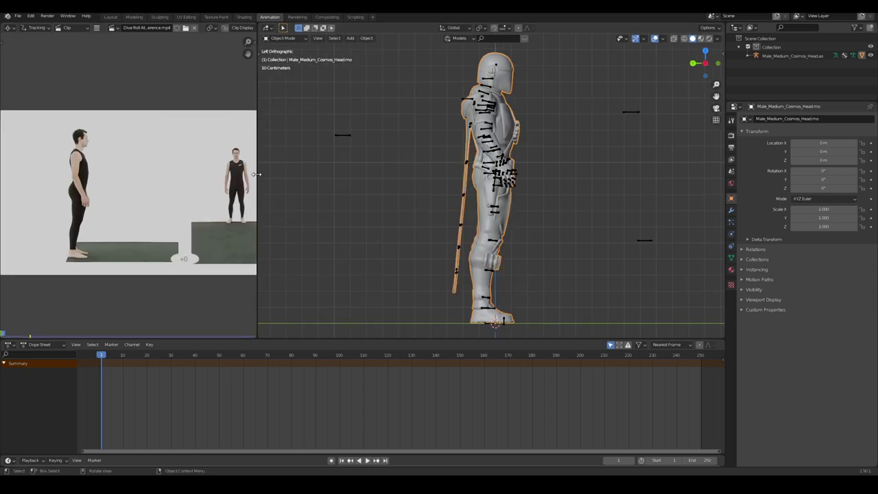
{"action": "left_click_drag", "start_coordinate": [256, 174], "coordinate": [377, 177]}
{"action": "scroll", "coordinate": [257, 221], "scroll_direction": "up", "scroll_amount": 3}
{"action": "scroll", "coordinate": [226, 223], "scroll_direction": "down", "scroll_amount": 2}
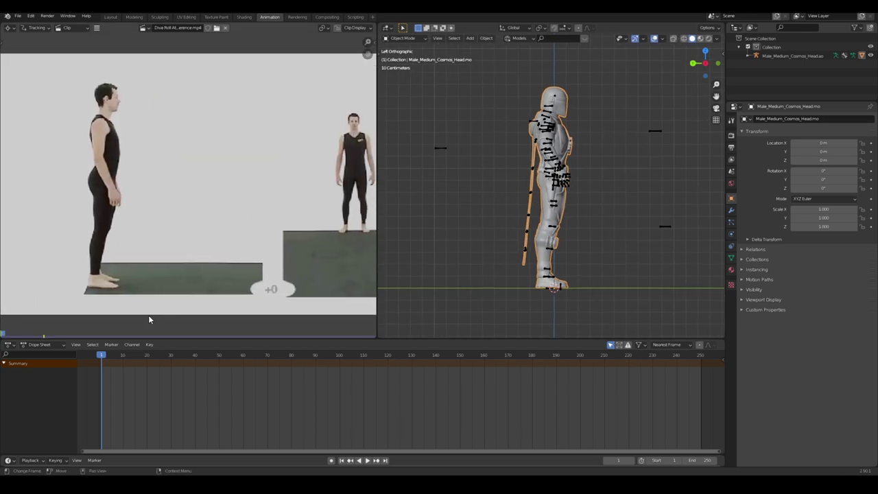
Move the playhead to frame 17 and set the scene's start frame to 17.
{"action": "left_click_drag", "start_coordinate": [101, 355], "coordinate": [141, 363]}
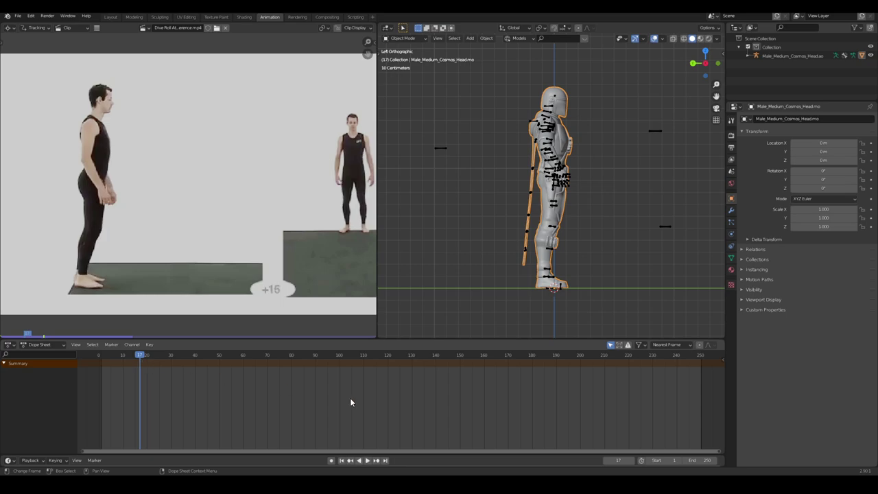
{"action": "type", "text": "13"}
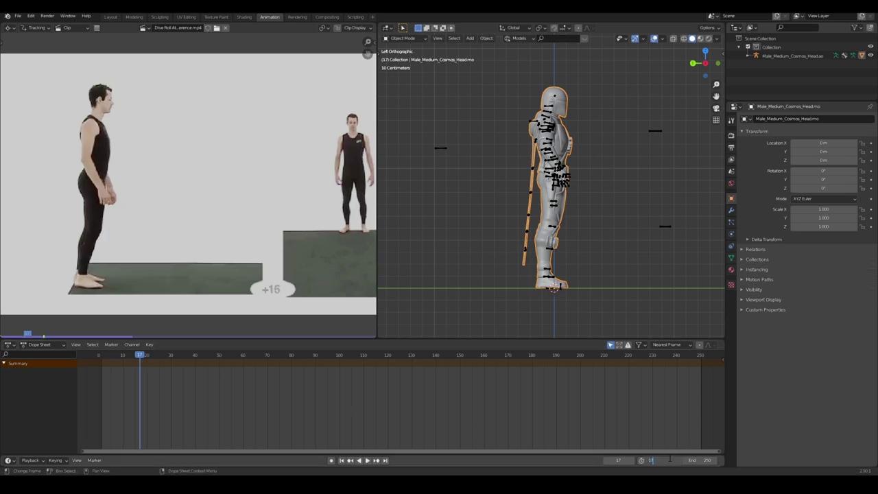
{"action": "key", "text": "Return"}
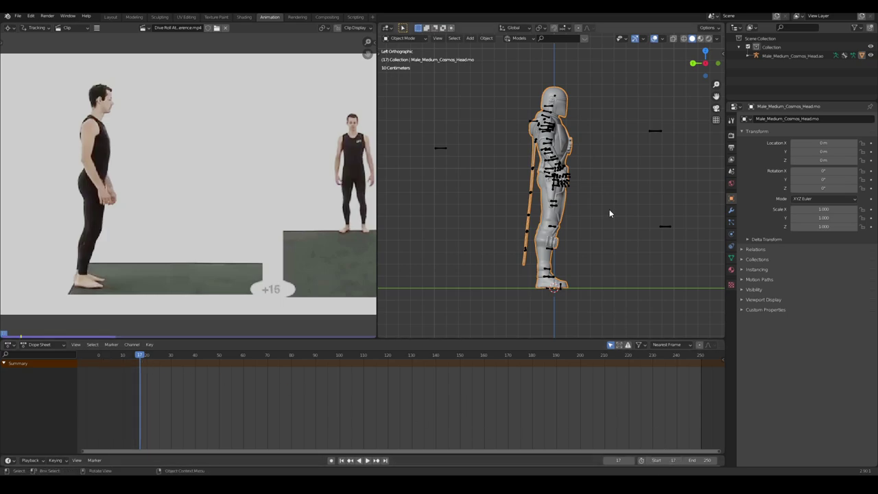
Select the character's armature, enter Pose Mode and select all bones.
{"action": "scroll", "coordinate": [565, 180], "scroll_direction": "up", "scroll_amount": 4}
{"action": "left_click", "coordinate": [565, 180]}
{"action": "middle_click_drag", "start_coordinate": [539, 122], "coordinate": [516, 191], "text": "shift"}
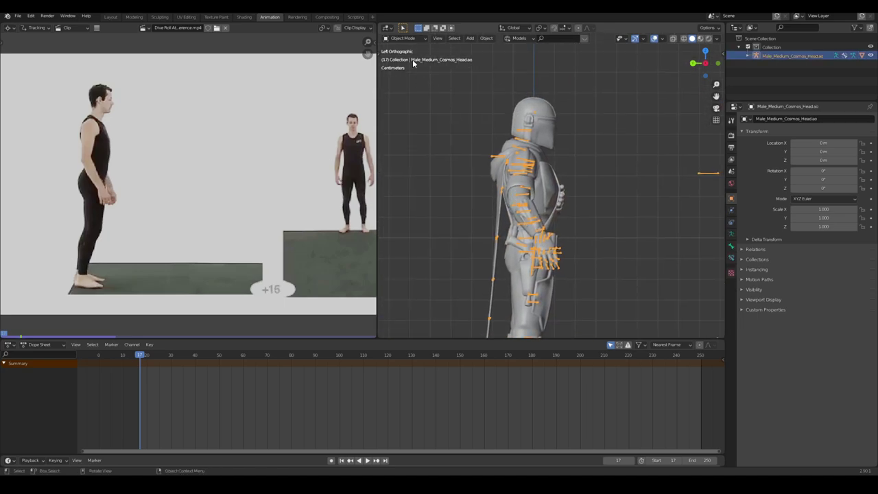
{"action": "left_click", "coordinate": [410, 38]}
{"action": "left_click", "coordinate": [408, 66]}
{"action": "key", "text": "a"}
{"action": "scroll", "coordinate": [597, 240], "scroll_direction": "down", "scroll_amount": 5}
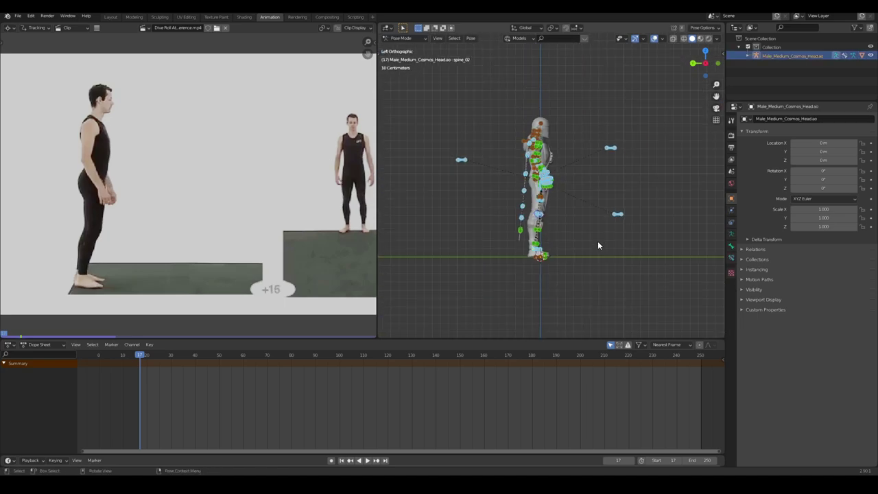
{"action": "scroll", "coordinate": [572, 263], "scroll_direction": "up", "scroll_amount": 3}
Enable auto keying and insert a Location, Rotation & Scale keyframe for all bones at frame 17.
{"action": "left_click", "coordinate": [331, 460]}
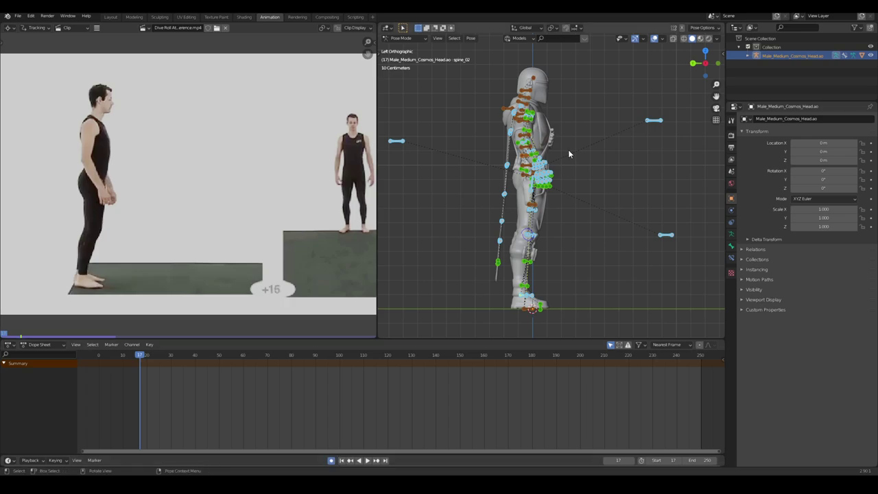
{"action": "middle_click_drag", "start_coordinate": [568, 149], "coordinate": [573, 189], "text": "shift"}
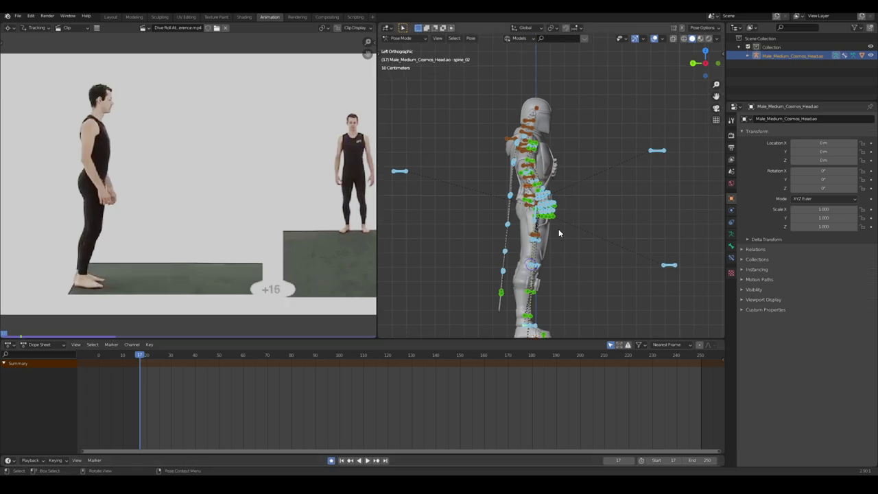
{"action": "middle_click_drag", "start_coordinate": [558, 228], "coordinate": [500, 244]}
{"action": "scroll", "coordinate": [610, 184], "scroll_direction": "up", "scroll_amount": 4}
{"action": "key", "text": "i"}
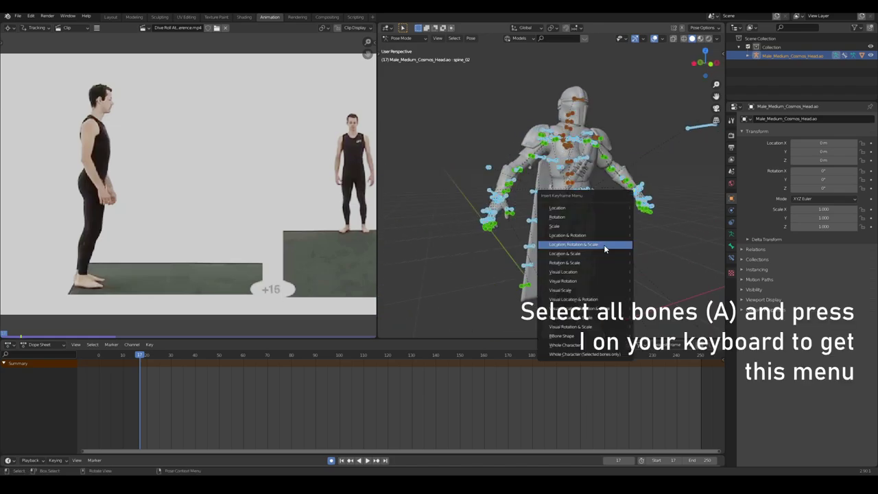
{"action": "left_click", "coordinate": [603, 244]}
{"action": "middle_click_drag", "start_coordinate": [543, 161], "coordinate": [542, 232], "text": "shift"}
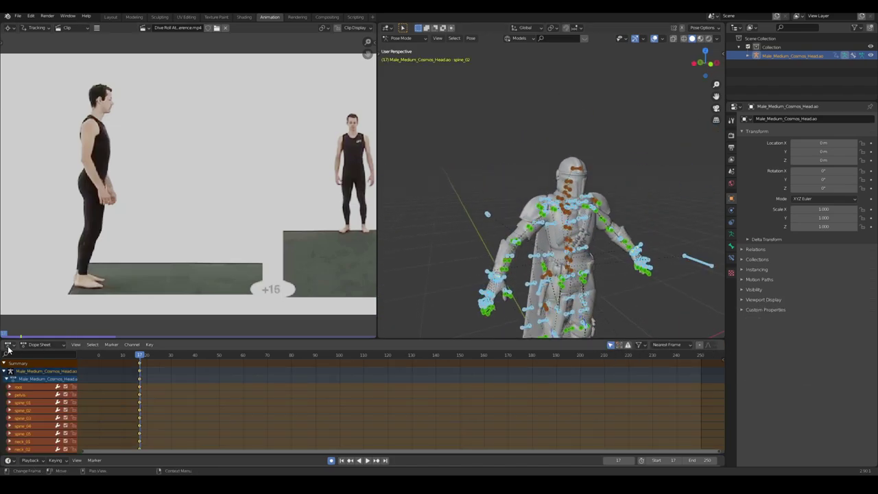
Change the Dope Sheet area above the playback controls into a Timeline editor.
{"action": "left_click", "coordinate": [53, 346]}
{"action": "left_click", "coordinate": [106, 388]}
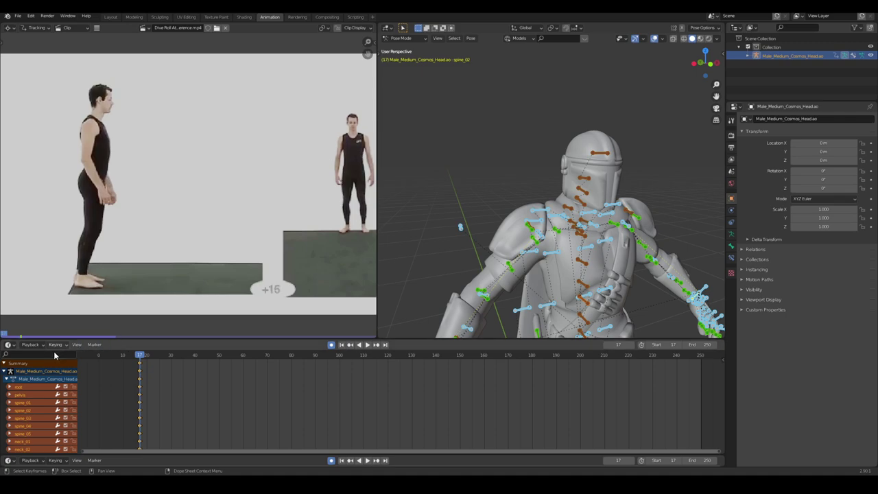
{"action": "left_click", "coordinate": [7, 344]}
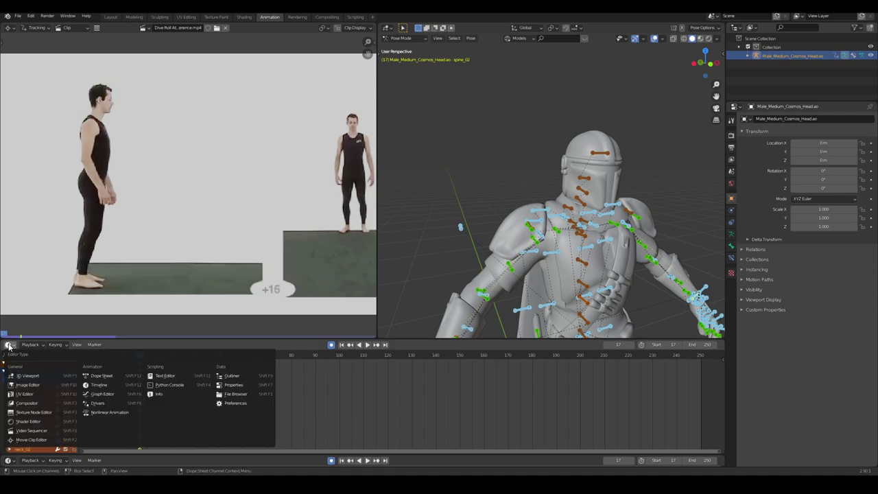
{"action": "left_click", "coordinate": [128, 386]}
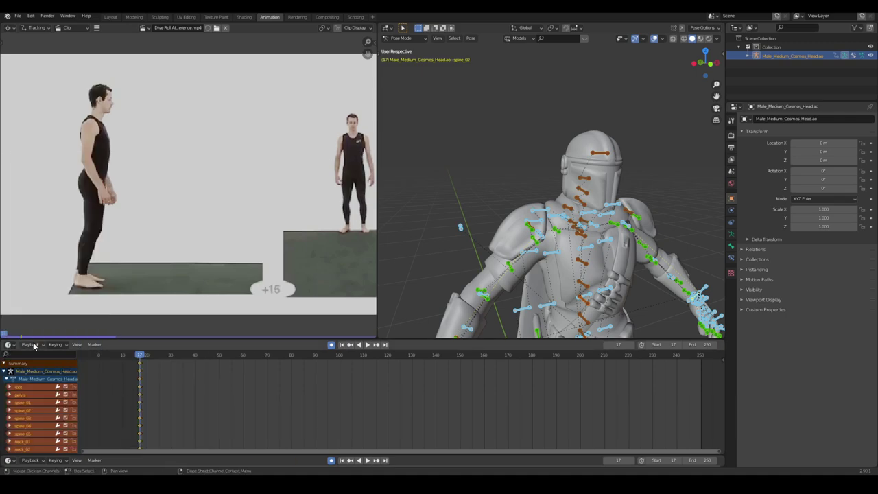
Collapse the armature's keyframe channels into the Summary row and reduce the height of the timeline area.
{"action": "left_click", "coordinate": [3, 370]}
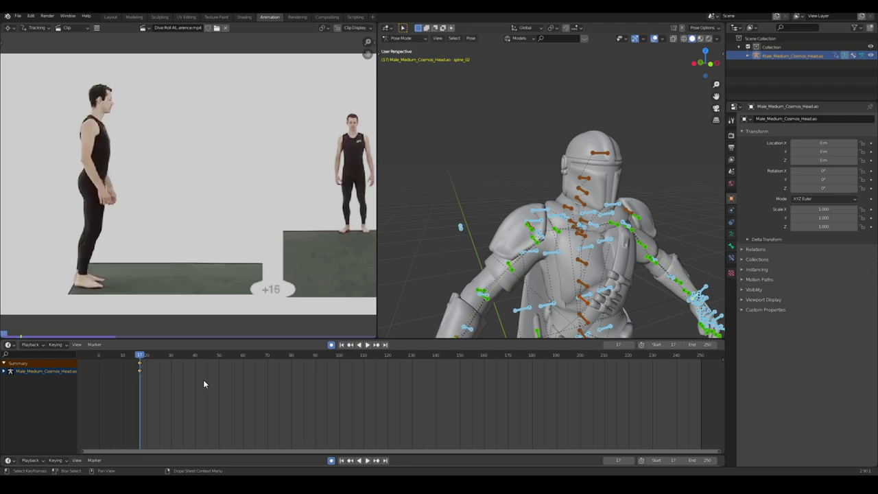
{"action": "left_click", "coordinate": [3, 363]}
{"action": "left_click_drag", "start_coordinate": [172, 340], "coordinate": [172, 388]}
Examine the character in front and side views against the reference video's starting pose.
{"action": "scroll", "coordinate": [548, 305], "scroll_direction": "up", "scroll_amount": 1}
{"action": "key", "text": "KP_1"}
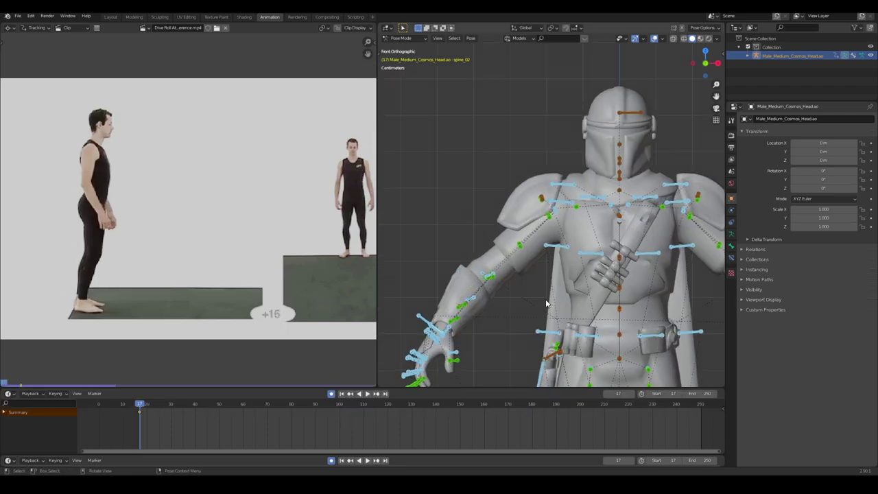
{"action": "key", "text": "KP_3"}
{"action": "middle_click_drag", "start_coordinate": [644, 148], "coordinate": [688, 113]}
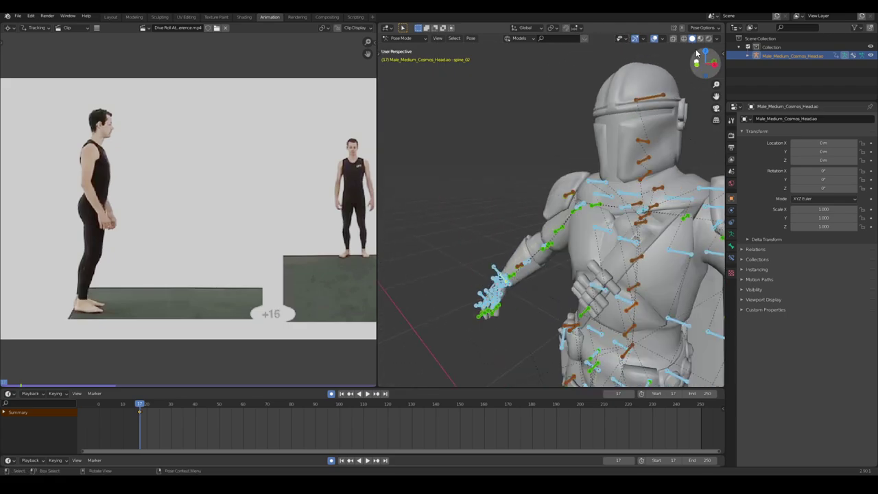
{"action": "left_click", "coordinate": [696, 55]}
{"action": "scroll", "coordinate": [583, 342], "scroll_direction": "down", "scroll_amount": 4}
{"action": "middle_click_drag", "start_coordinate": [615, 341], "coordinate": [583, 273], "text": "shift"}
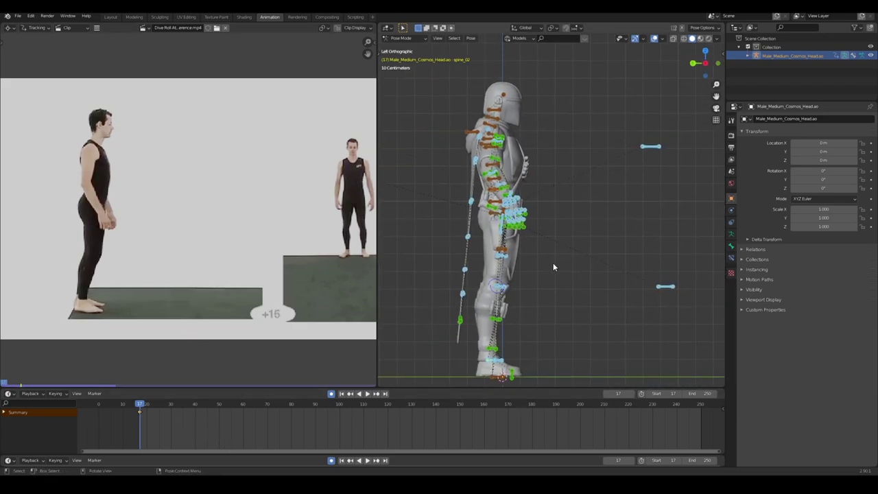
{"action": "middle_click_drag", "start_coordinate": [687, 255], "coordinate": [661, 252], "text": "shift"}
{"action": "scroll", "coordinate": [571, 305], "scroll_direction": "down", "scroll_amount": 1}
{"action": "scroll", "coordinate": [591, 292], "scroll_direction": "up", "scroll_amount": 1}
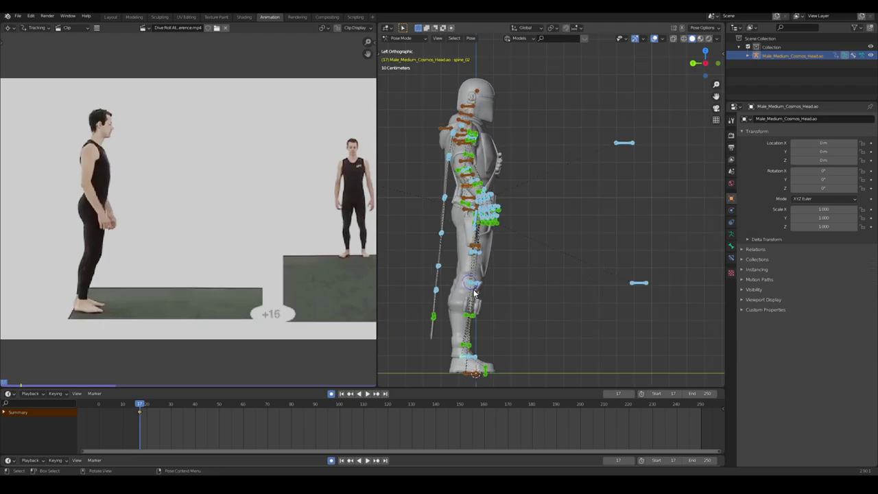
{"action": "middle_click_drag", "start_coordinate": [474, 293], "coordinate": [505, 345], "text": "shift"}
{"action": "scroll", "coordinate": [505, 345], "scroll_direction": "up", "scroll_amount": 1}
Select the hand_r bone and set the influence of its IK constraint to 0.
{"action": "middle_click_drag", "start_coordinate": [509, 199], "coordinate": [432, 217]}
{"action": "middle_click_drag", "start_coordinate": [510, 285], "coordinate": [551, 253], "text": "shift"}
{"action": "scroll", "coordinate": [521, 219], "scroll_direction": "up", "scroll_amount": 2}
{"action": "middle_click_drag", "start_coordinate": [482, 197], "coordinate": [515, 173], "text": "shift"}
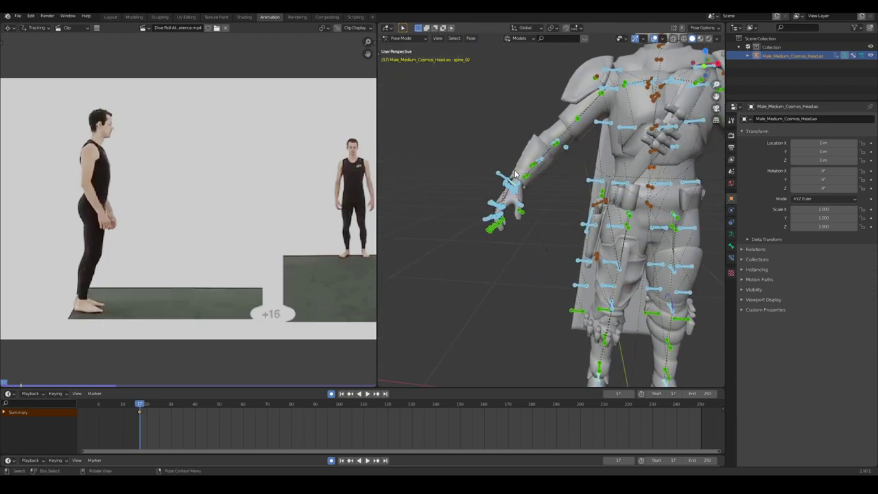
{"action": "left_click", "coordinate": [539, 240]}
{"action": "left_click", "coordinate": [495, 176]}
{"action": "middle_click_drag", "start_coordinate": [623, 254], "coordinate": [556, 273], "text": "shift"}
{"action": "middle_click_drag", "start_coordinate": [439, 240], "coordinate": [515, 237], "text": "shift"}
{"action": "left_click", "coordinate": [483, 240]}
{"action": "left_click", "coordinate": [731, 258]}
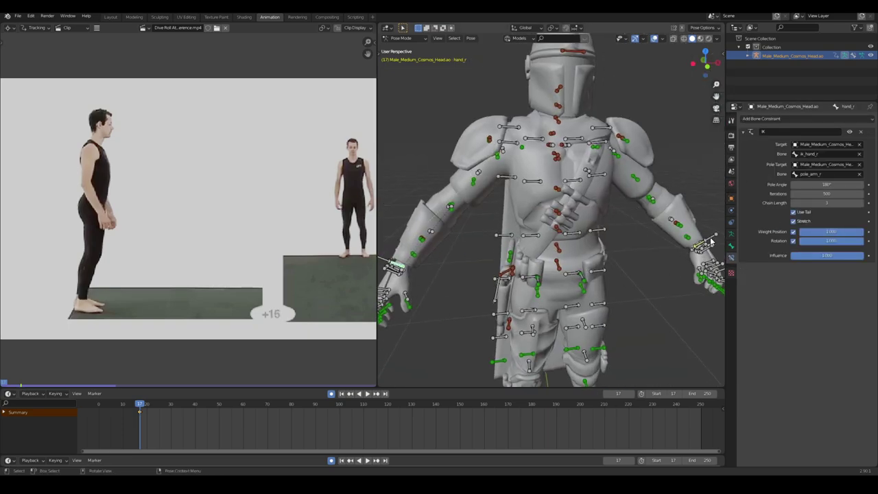
{"action": "left_click_drag", "start_coordinate": [841, 257], "coordinate": [764, 257]}
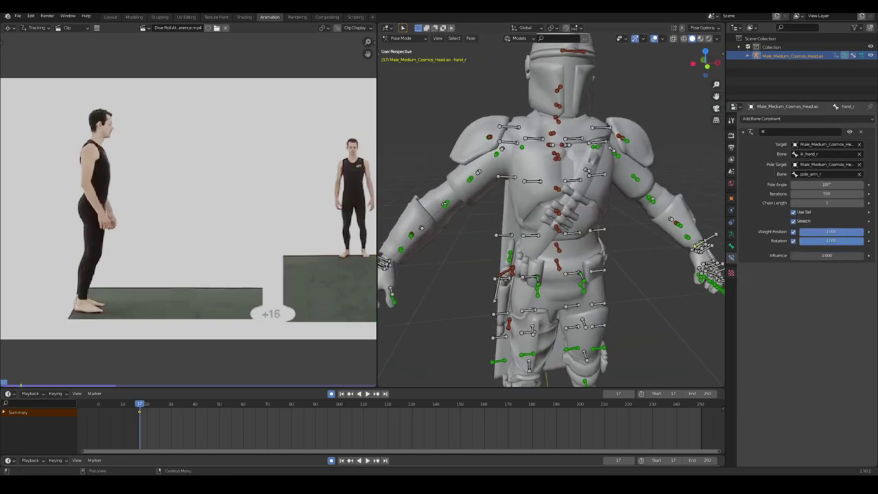
Select the hand_l bone and set the influence of its IK constraint to 0.
{"action": "middle_click_drag", "start_coordinate": [720, 243], "coordinate": [660, 277]}
{"action": "scroll", "coordinate": [570, 249], "scroll_direction": "up", "scroll_amount": 2}
{"action": "scroll", "coordinate": [570, 258], "scroll_direction": "up", "scroll_amount": 3}
{"action": "left_click", "coordinate": [571, 260]}
{"action": "scroll", "coordinate": [471, 276], "scroll_direction": "down", "scroll_amount": 4}
{"action": "left_click_drag", "start_coordinate": [845, 257], "coordinate": [768, 256]}
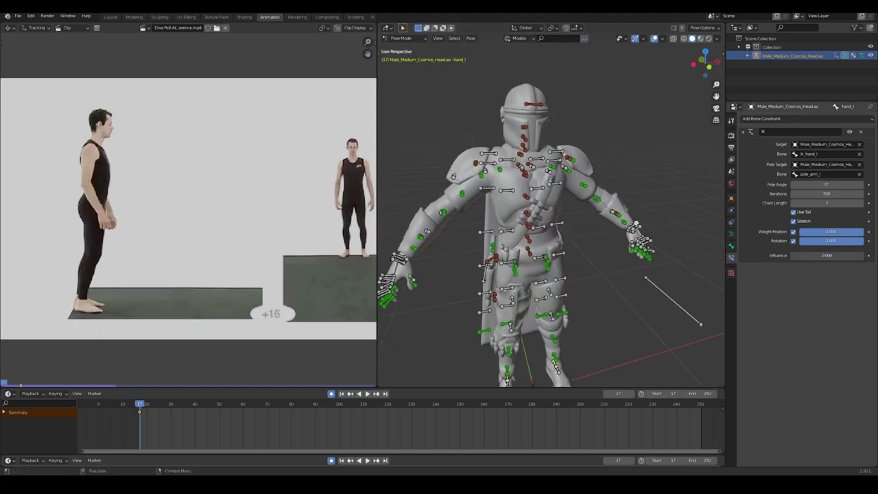
Set the left hand's IK influence to 1 and move the ik_hand_l bone to test how the arm follows.
{"action": "scroll", "coordinate": [583, 231], "scroll_direction": "down", "scroll_amount": 4}
{"action": "scroll", "coordinate": [583, 231], "scroll_direction": "up", "scroll_amount": 3}
{"action": "middle_click_drag", "start_coordinate": [583, 231], "coordinate": [597, 229]}
{"action": "middle_click_drag", "start_coordinate": [628, 241], "coordinate": [805, 255]}
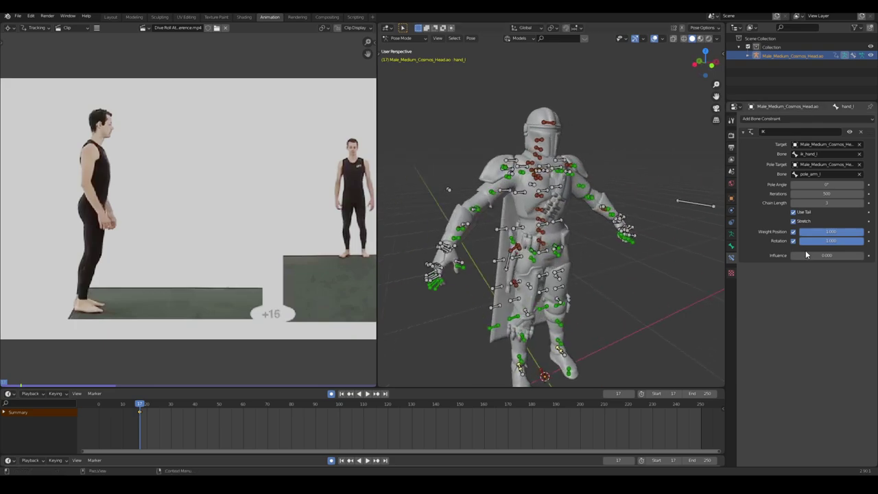
{"action": "middle_click_drag", "start_coordinate": [572, 243], "coordinate": [600, 260]}
{"action": "scroll", "coordinate": [657, 240], "scroll_direction": "up", "scroll_amount": 5}
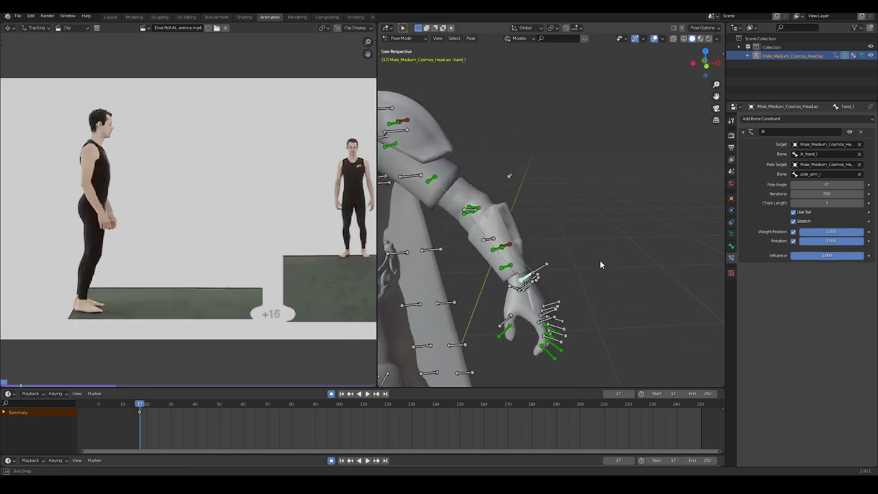
{"action": "left_click", "coordinate": [541, 265]}
{"action": "middle_click_drag", "start_coordinate": [541, 267], "coordinate": [561, 305]}
{"action": "key", "text": "g"}
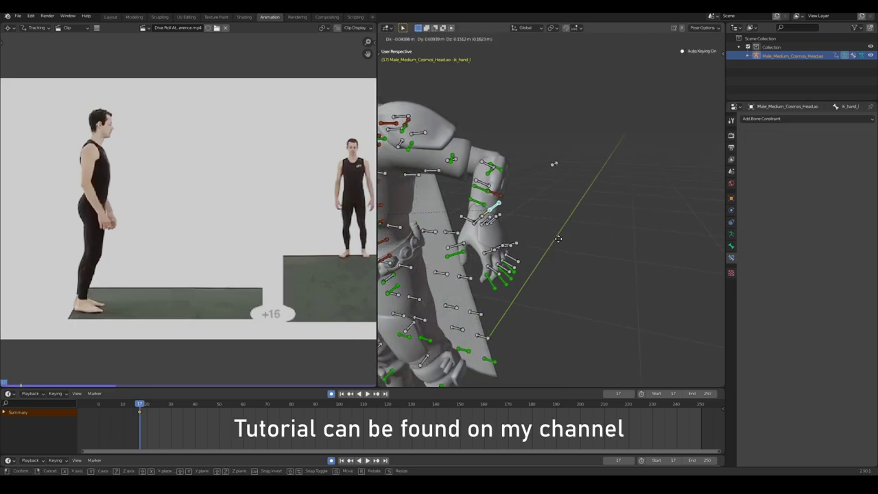
{"action": "left_click", "coordinate": [547, 255]}
Examine the left arm from several angles and check the IK constraint on the hand_l bone.
{"action": "middle_click_drag", "start_coordinate": [548, 255], "coordinate": [483, 264]}
{"action": "scroll", "coordinate": [483, 264], "scroll_direction": "down", "scroll_amount": 4}
{"action": "middle_click_drag", "start_coordinate": [511, 271], "coordinate": [382, 59], "text": "shift"}
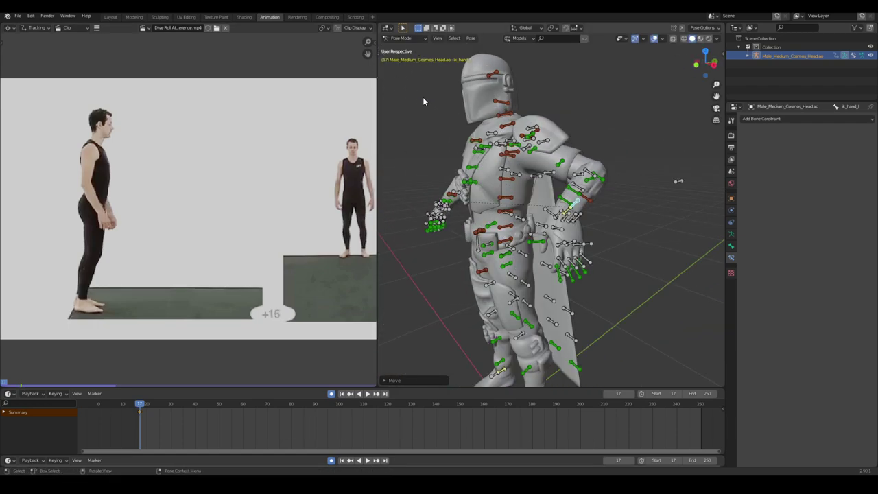
{"action": "middle_click_drag", "start_coordinate": [423, 102], "coordinate": [530, 232]}
{"action": "scroll", "coordinate": [688, 252], "scroll_direction": "down", "scroll_amount": 2}
{"action": "scroll", "coordinate": [594, 206], "scroll_direction": "up", "scroll_amount": 3}
{"action": "middle_click_drag", "start_coordinate": [617, 185], "coordinate": [581, 259], "text": "shift"}
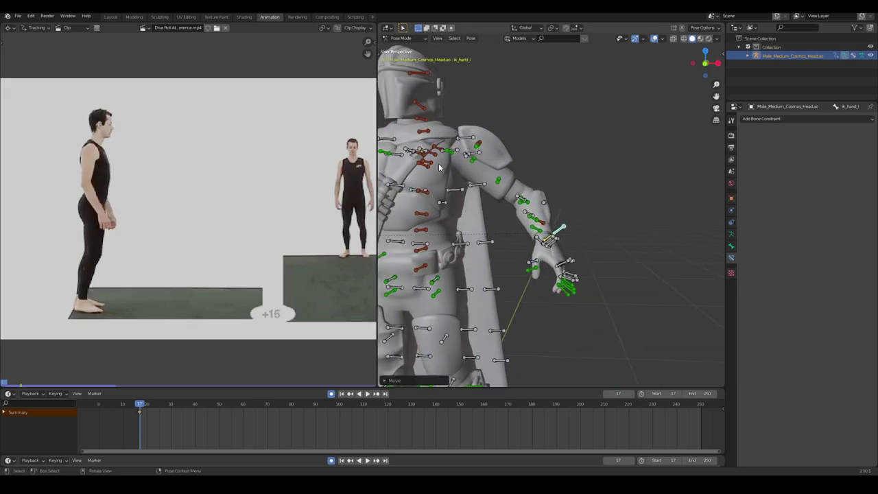
{"action": "middle_click_drag", "start_coordinate": [440, 167], "coordinate": [532, 273]}
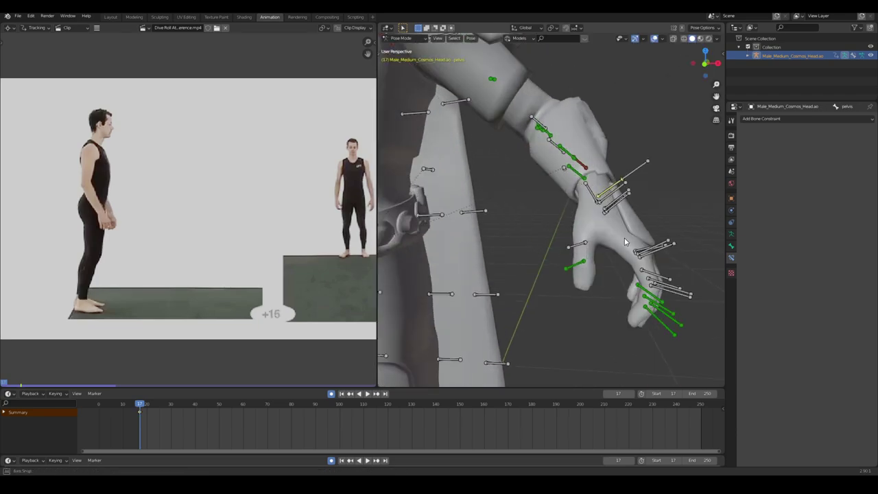
{"action": "middle_click_drag", "start_coordinate": [625, 242], "coordinate": [583, 270]}
{"action": "scroll", "coordinate": [575, 271], "scroll_direction": "up", "scroll_amount": 3}
{"action": "left_click", "coordinate": [528, 277]}
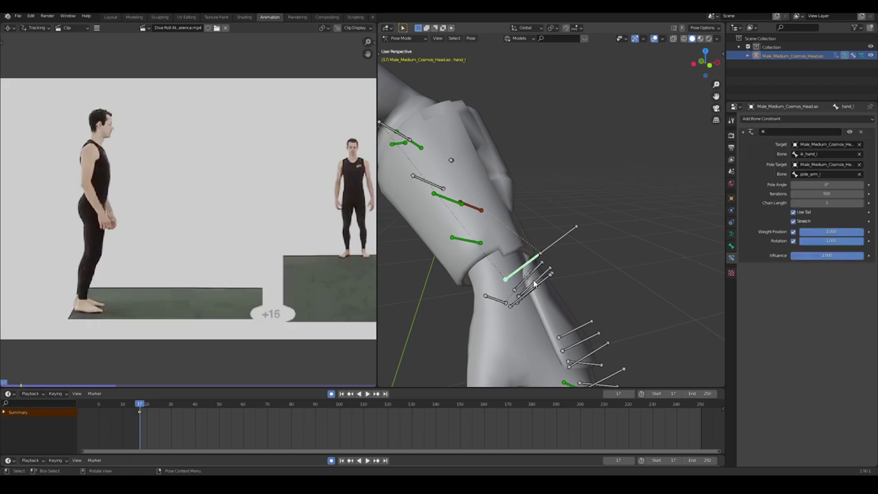
{"action": "scroll", "coordinate": [530, 279], "scroll_direction": "down", "scroll_amount": 3}
{"action": "middle_click_drag", "start_coordinate": [530, 279], "coordinate": [495, 204]}
{"action": "scroll", "coordinate": [562, 281], "scroll_direction": "down", "scroll_amount": 6}
{"action": "scroll", "coordinate": [495, 204], "scroll_direction": "up", "scroll_amount": 3}
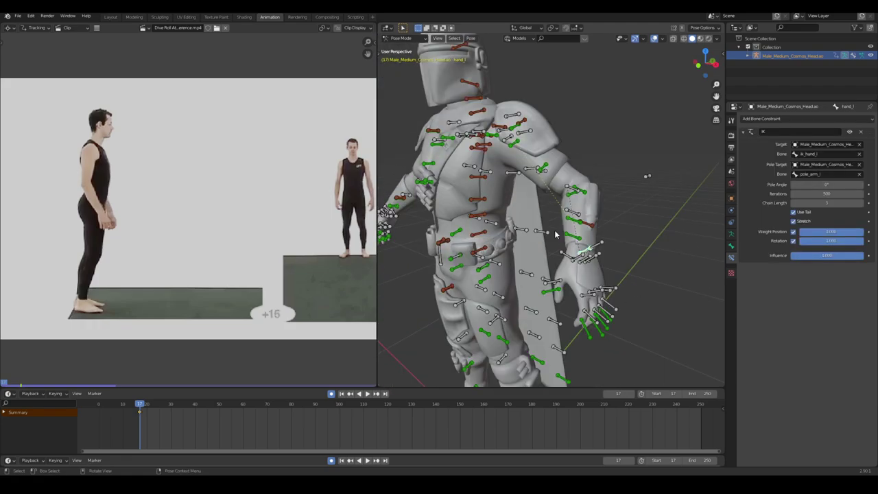
{"action": "middle_click_drag", "start_coordinate": [555, 234], "coordinate": [618, 271]}
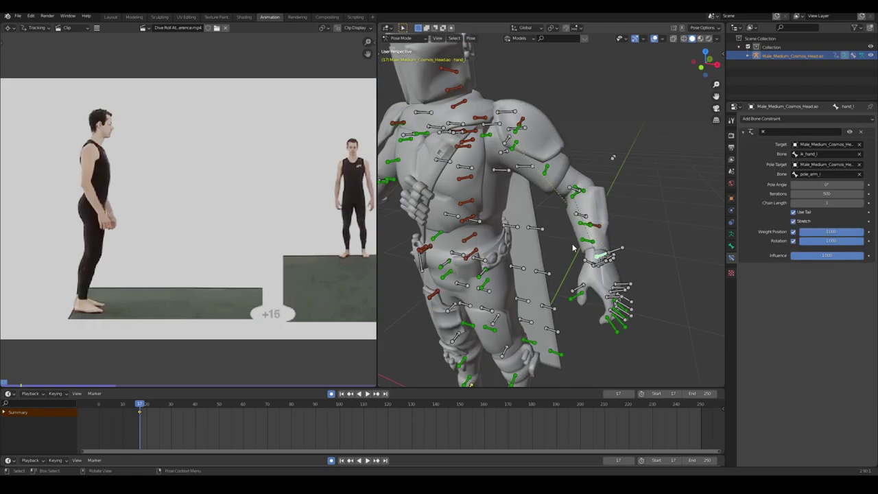
{"action": "middle_click_drag", "start_coordinate": [574, 247], "coordinate": [587, 265]}
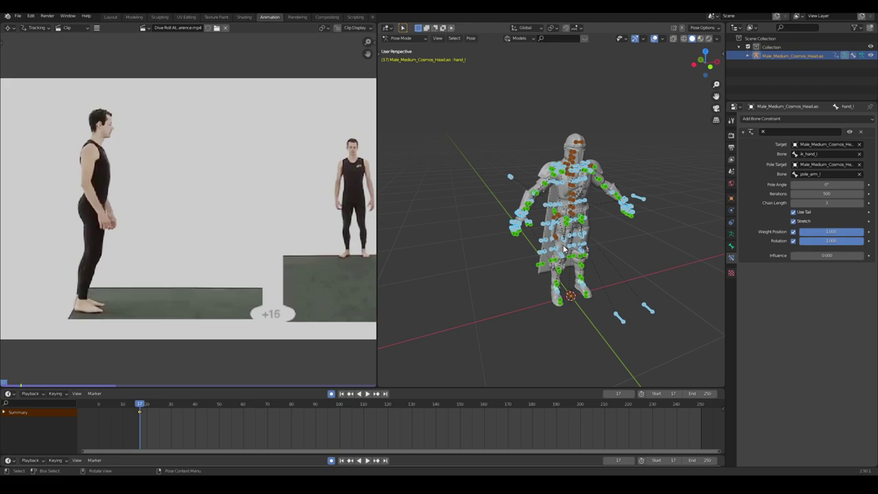
Select the upperarm_twist_01_r bone, set the transform orientation to Local and try the Rotate gizmo on it.
{"action": "scroll", "coordinate": [617, 227], "scroll_direction": "up", "scroll_amount": 4}
{"action": "scroll", "coordinate": [586, 265], "scroll_direction": "up", "scroll_amount": 5}
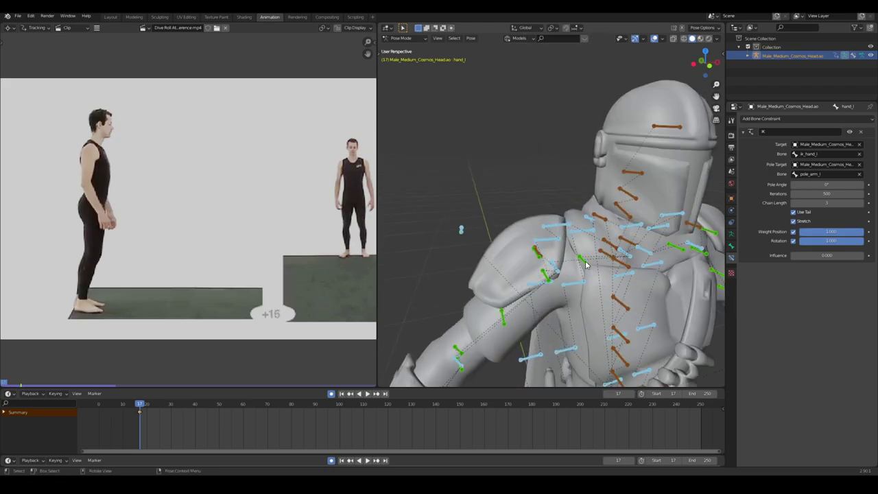
{"action": "scroll", "coordinate": [584, 264], "scroll_direction": "up", "scroll_amount": 2}
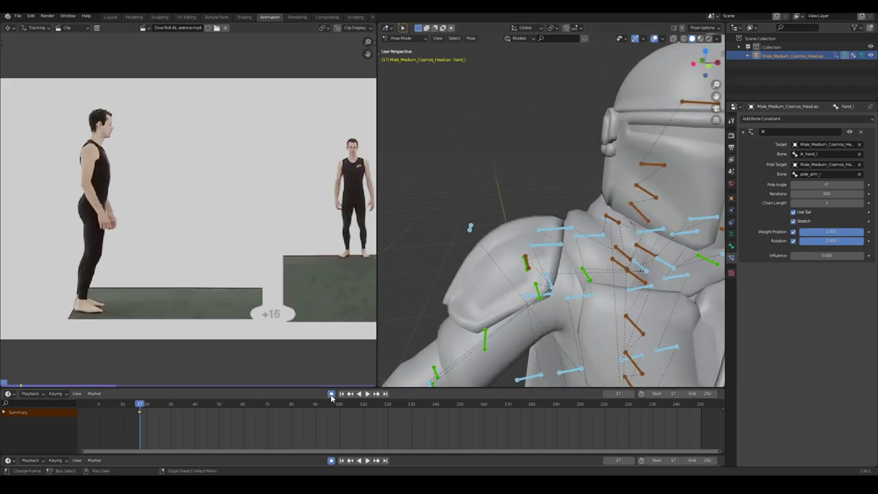
{"action": "middle_click_drag", "start_coordinate": [699, 236], "coordinate": [574, 218]}
{"action": "left_click", "coordinate": [517, 201]}
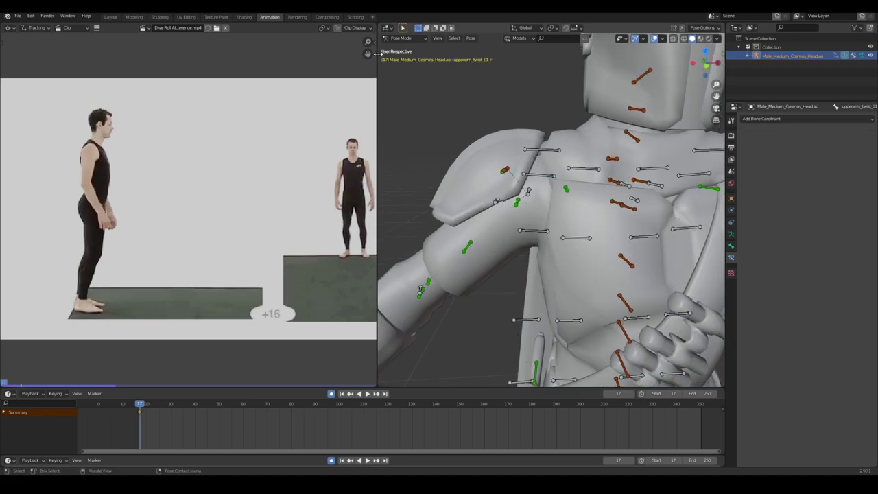
{"action": "middle_click_drag", "start_coordinate": [504, 252], "coordinate": [561, 247]}
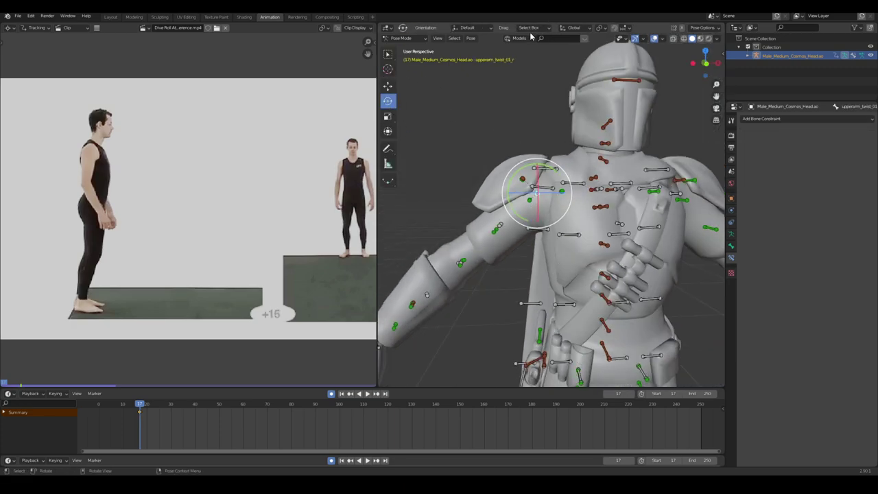
{"action": "left_click", "coordinate": [573, 28]}
{"action": "scroll", "coordinate": [535, 160], "scroll_direction": "up", "scroll_amount": 3}
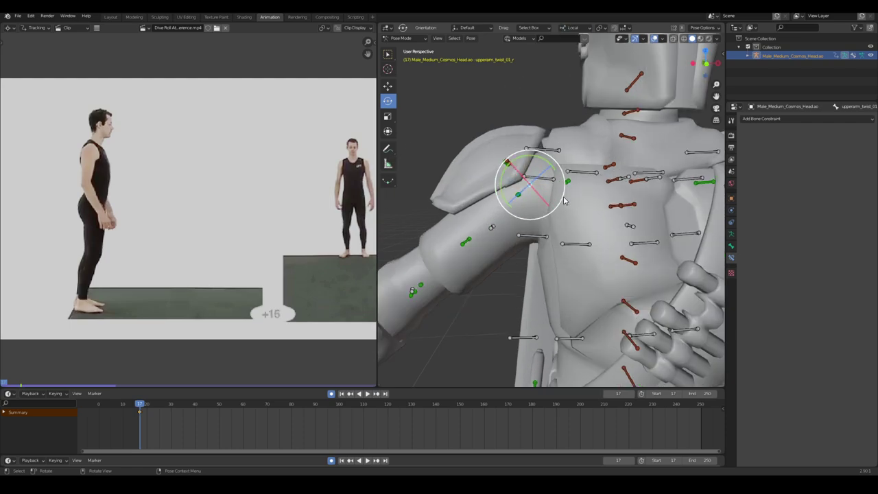
{"action": "left_click_drag", "start_coordinate": [528, 150], "coordinate": [510, 150]}
{"action": "left_click", "coordinate": [536, 182]}
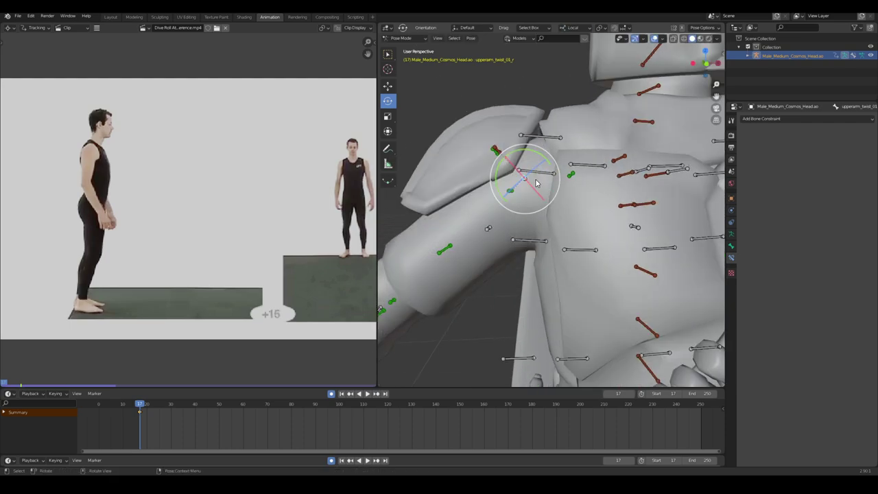
Hide the upper arm twist bones at the right and left shoulders.
{"action": "middle_click_drag", "start_coordinate": [540, 194], "coordinate": [562, 186]}
{"action": "key", "text": "h"}
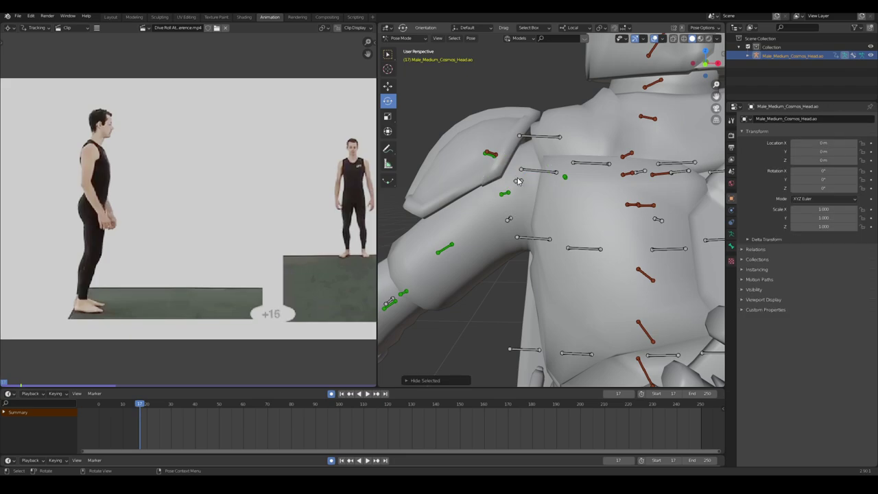
{"action": "key", "text": "ctrl+z"}
{"action": "middle_click_drag", "start_coordinate": [617, 253], "coordinate": [585, 196]}
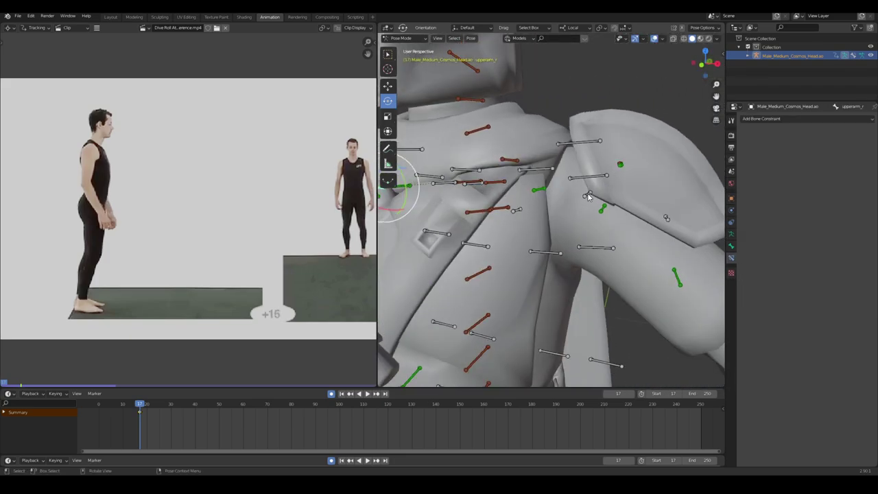
{"action": "key", "text": "h"}
Select the upperarm_r bone at the right shoulder and inspect the arm within the whole figure.
{"action": "scroll", "coordinate": [535, 253], "scroll_direction": "down", "scroll_amount": 5}
{"action": "mouse_move", "coordinate": [532, 257]}
{"action": "middle_mouse_down"}
{"action": "mouse_move", "coordinate": [520, 266]}
{"action": "mouse_move", "coordinate": [549, 260]}
{"action": "middle_mouse_up"}
{"action": "middle_click_drag", "start_coordinate": [439, 240], "coordinate": [572, 234], "text": "shift"}
{"action": "scroll", "coordinate": [521, 195], "scroll_direction": "up", "scroll_amount": 4}
{"action": "left_click", "coordinate": [550, 208]}
{"action": "key", "text": "KP_1"}
{"action": "middle_click_drag", "start_coordinate": [529, 282], "coordinate": [504, 291]}
{"action": "scroll", "coordinate": [668, 263], "scroll_direction": "down", "scroll_amount": 5}
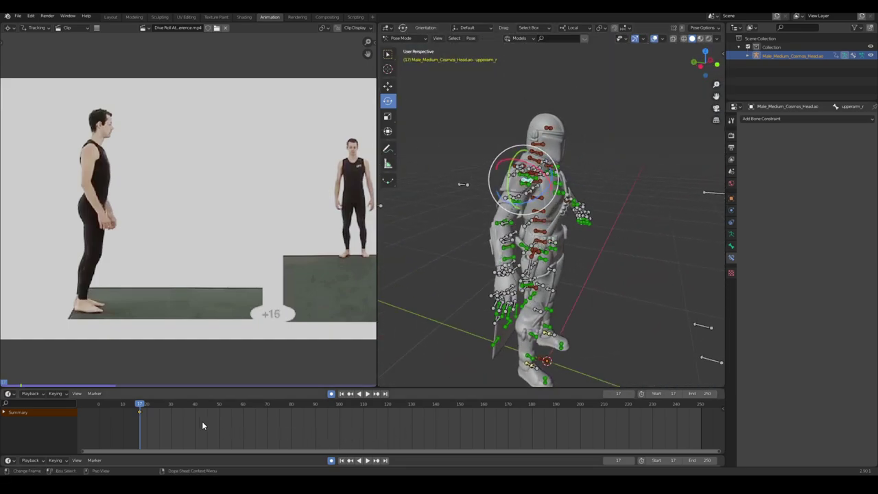
Return the playhead to frame 17 and select all bones of the armature.
{"action": "left_click_drag", "start_coordinate": [183, 405], "coordinate": [140, 410]}
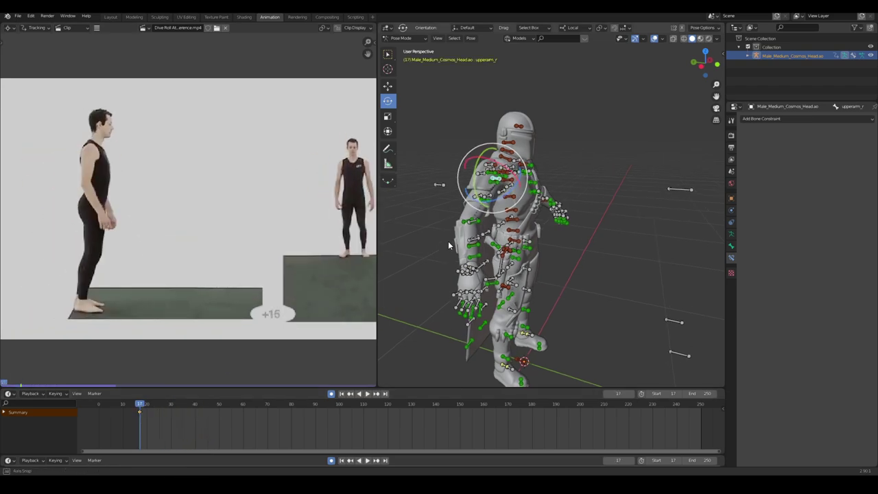
{"action": "middle_click_drag", "start_coordinate": [448, 245], "coordinate": [590, 276]}
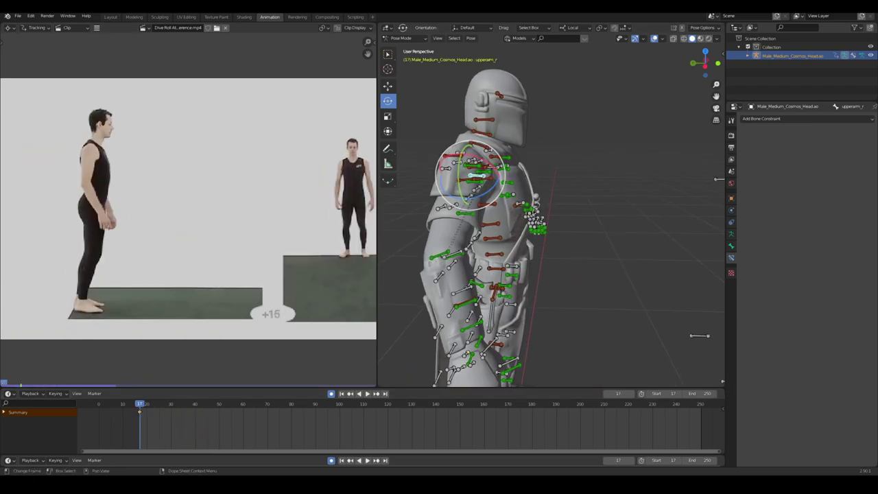
{"action": "key", "text": "a"}
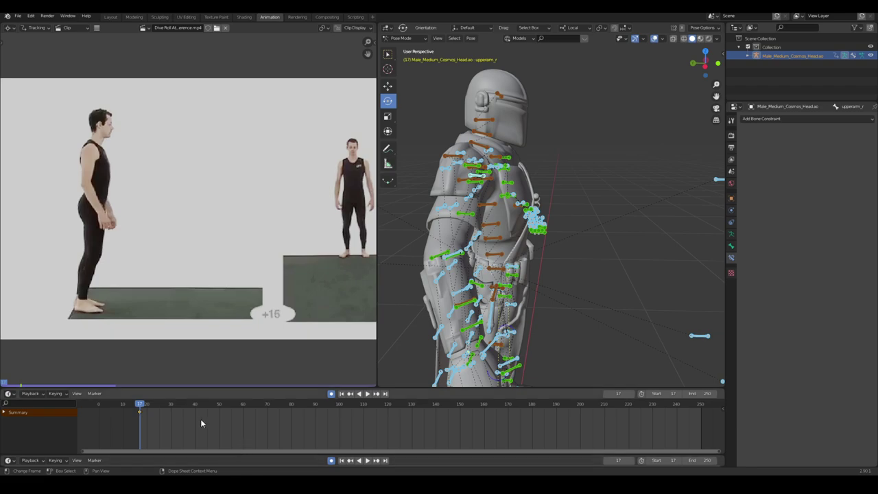
{"action": "key", "text": "t"}
{"action": "left_click", "coordinate": [60, 412]}
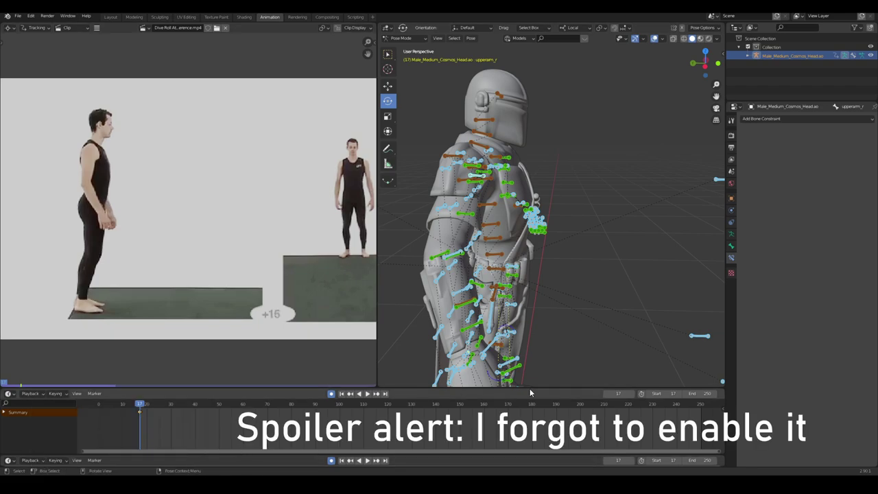
Select the upperarm_r bone alone and examine the right shoulder and arm from the front.
{"action": "scroll", "coordinate": [599, 147], "scroll_direction": "down", "scroll_amount": 5}
{"action": "left_click", "coordinate": [599, 147]}
{"action": "scroll", "coordinate": [600, 147], "scroll_direction": "up", "scroll_amount": 5}
{"action": "middle_click_drag", "start_coordinate": [599, 147], "coordinate": [537, 155]}
{"action": "scroll", "coordinate": [539, 155], "scroll_direction": "up", "scroll_amount": 4}
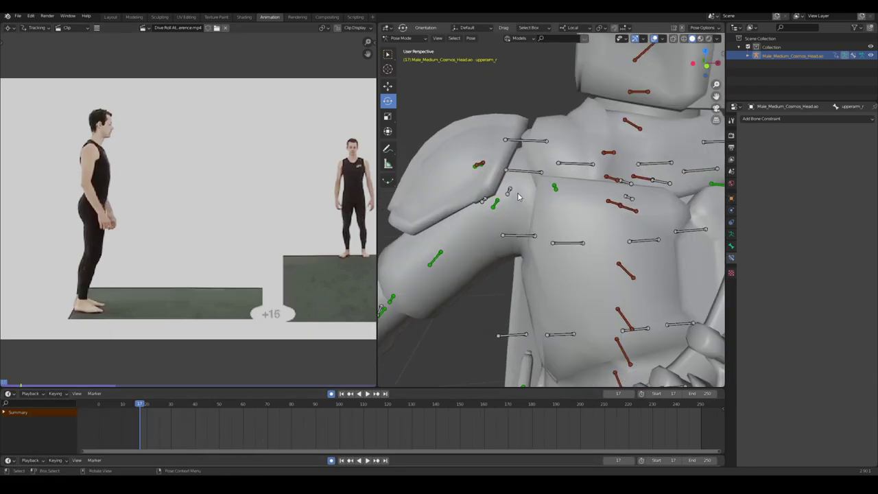
{"action": "scroll", "coordinate": [557, 238], "scroll_direction": "down", "scroll_amount": 5}
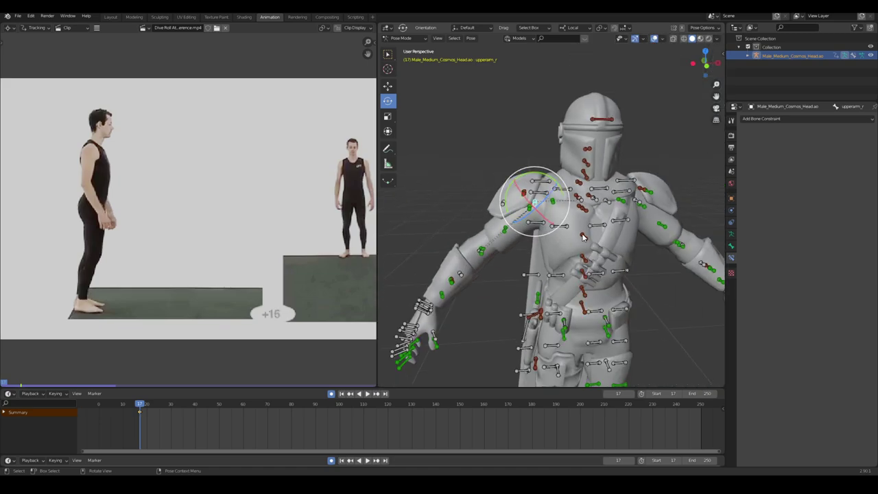
{"action": "middle_click_drag", "start_coordinate": [638, 182], "coordinate": [636, 249]}
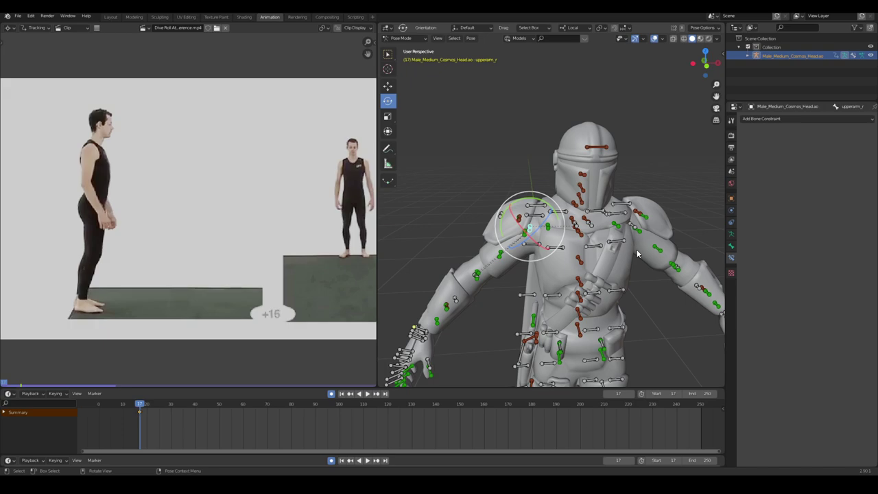
{"action": "middle_click_drag", "start_coordinate": [637, 253], "coordinate": [666, 248]}
{"action": "scroll", "coordinate": [593, 247], "scroll_direction": "up", "scroll_amount": 3}
{"action": "scroll", "coordinate": [583, 240], "scroll_direction": "up", "scroll_amount": 2}
{"action": "middle_click_drag", "start_coordinate": [581, 239], "coordinate": [618, 244]}
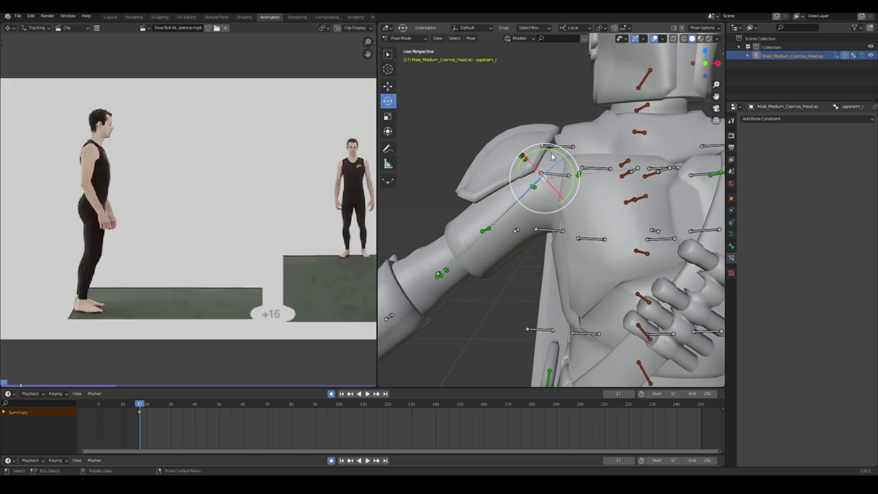
Frame the reference's front-facing figure and rotate the upperarm_r bone to lower the right arm beside the body.
{"action": "key", "text": "KP_1"}
{"action": "scroll", "coordinate": [542, 245], "scroll_direction": "up", "scroll_amount": 2}
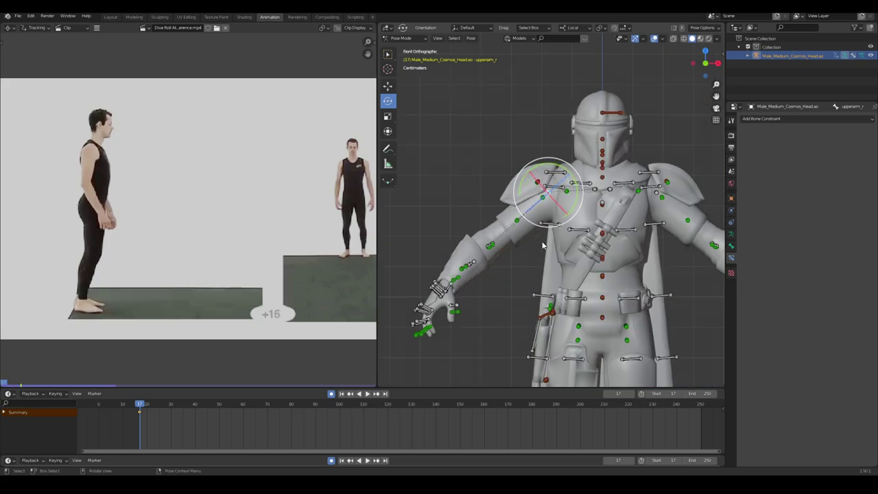
{"action": "scroll", "coordinate": [560, 161], "scroll_direction": "up", "scroll_amount": 2}
{"action": "scroll", "coordinate": [274, 212], "scroll_direction": "up", "scroll_amount": 4}
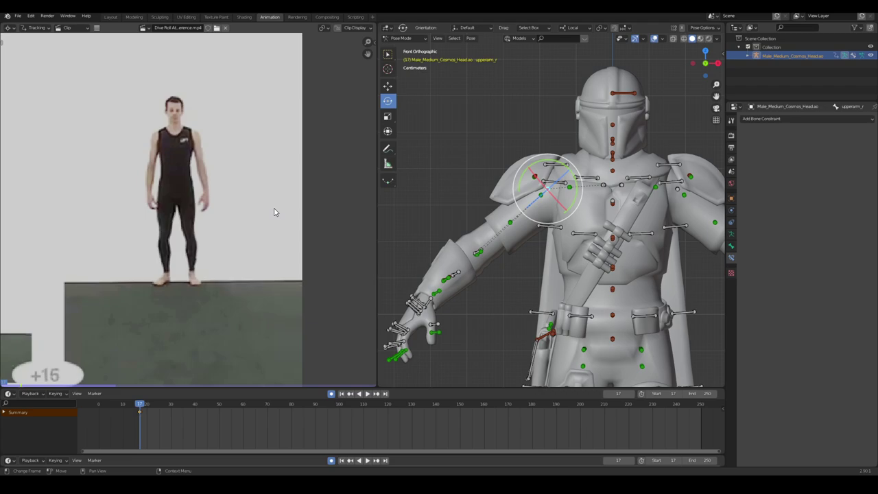
{"action": "left_click_drag", "start_coordinate": [555, 162], "coordinate": [539, 163]}
Rotate the opposite upper arm bone so the left arm also hangs beside the body.
{"action": "middle_click_drag", "start_coordinate": [677, 190], "coordinate": [561, 172], "text": "shift"}
{"action": "left_click", "coordinate": [560, 169]}
{"action": "left_click_drag", "start_coordinate": [552, 143], "coordinate": [568, 142]}
{"action": "middle_click_drag", "start_coordinate": [489, 171], "coordinate": [502, 183], "text": "shift"}
Rotate the clavicle_r and clavicle_l bones to match the shoulder pose in the reference.
{"action": "scroll", "coordinate": [502, 183], "scroll_direction": "up", "scroll_amount": 1}
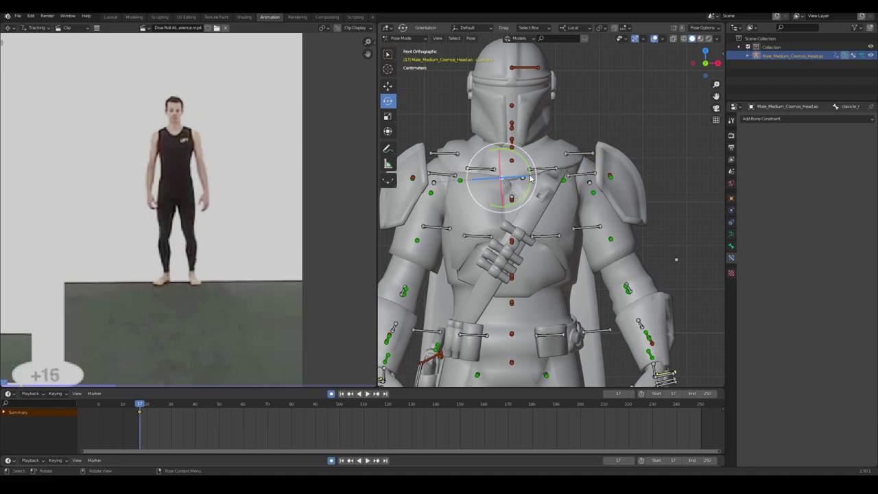
{"action": "scroll", "coordinate": [530, 179], "scroll_direction": "up", "scroll_amount": 1}
{"action": "left_click_drag", "start_coordinate": [522, 174], "coordinate": [528, 141]}
{"action": "left_click", "coordinate": [516, 171]}
{"action": "scroll", "coordinate": [550, 292], "scroll_direction": "down", "scroll_amount": 7}
{"action": "middle_click_drag", "start_coordinate": [551, 299], "coordinate": [576, 276], "text": "shift"}
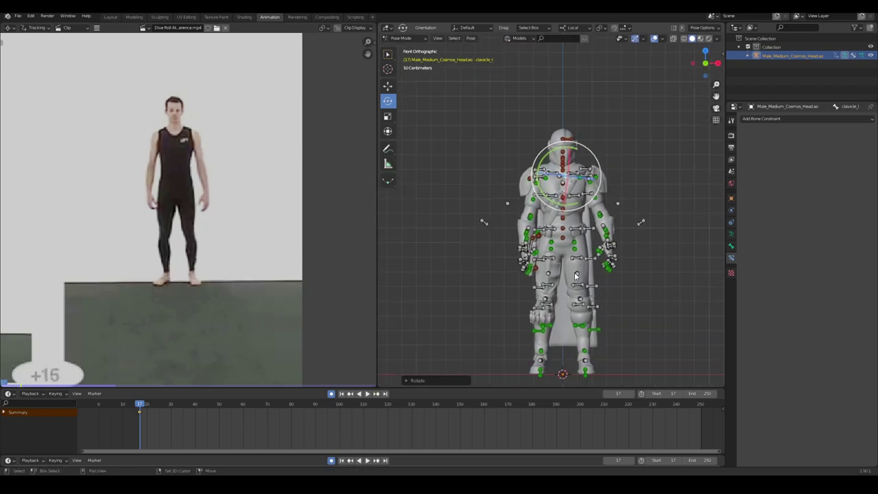
Select all bones to check the pose, then slightly readjust the clavicle_r rotation.
{"action": "scroll", "coordinate": [576, 276], "scroll_direction": "up", "scroll_amount": 4}
{"action": "middle_click_drag", "start_coordinate": [625, 259], "coordinate": [574, 291], "text": "shift"}
{"action": "key", "text": "a"}
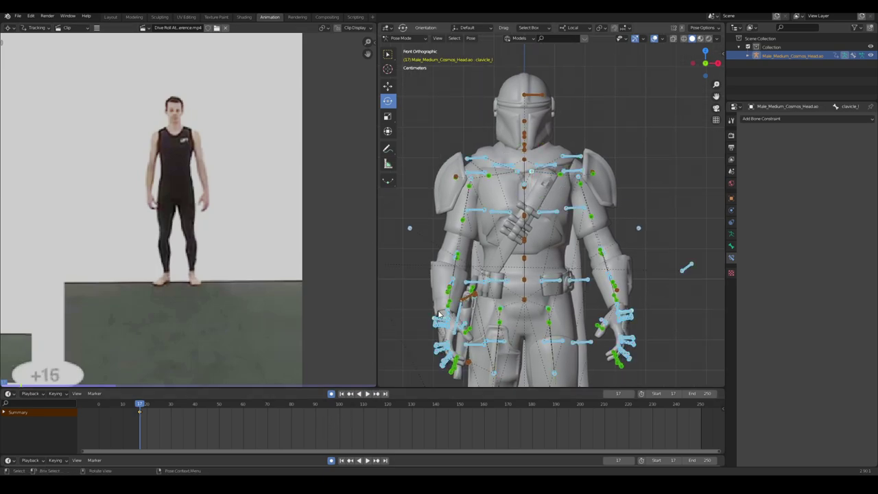
{"action": "scroll", "coordinate": [532, 235], "scroll_direction": "up", "scroll_amount": 4}
{"action": "left_click", "coordinate": [526, 222]}
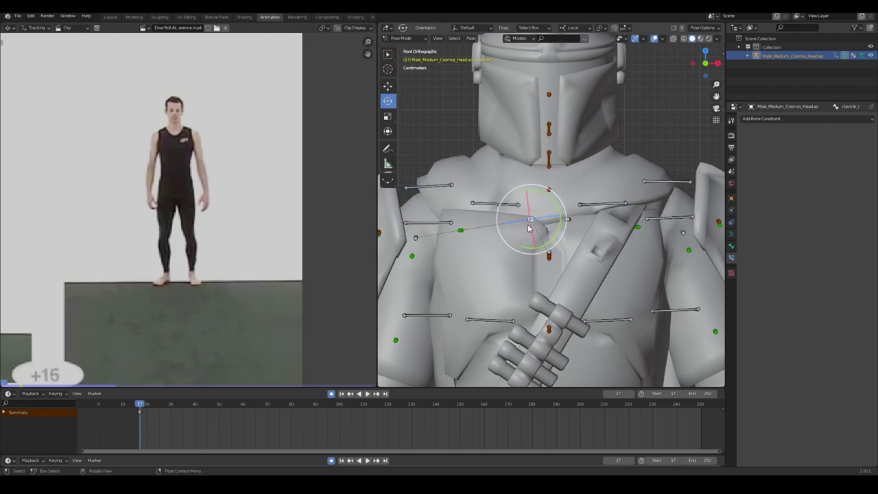
{"action": "left_click_drag", "start_coordinate": [542, 194], "coordinate": [547, 194]}
{"action": "scroll", "coordinate": [663, 249], "scroll_direction": "up", "scroll_amount": 1}
{"action": "middle_click_drag", "start_coordinate": [664, 249], "coordinate": [592, 228], "text": "shift"}
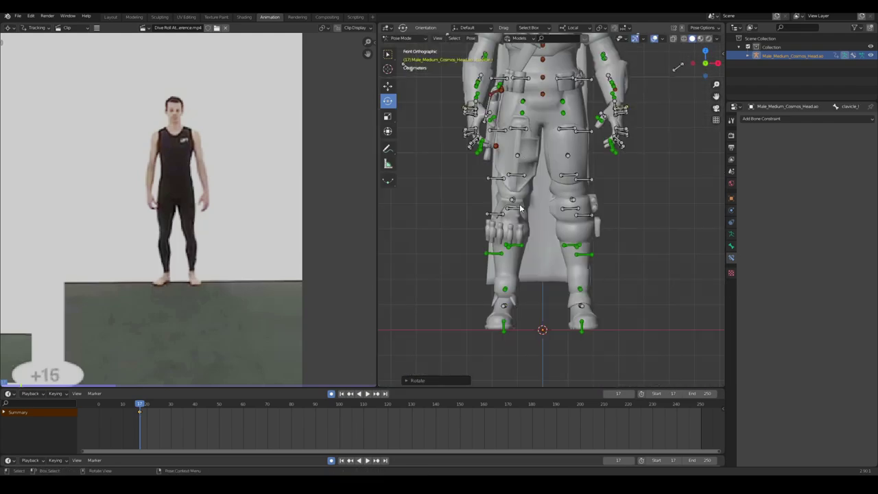
Select the ik_foot_r bone at the right ankle and rotate the right foot outward.
{"action": "scroll", "coordinate": [510, 273], "scroll_direction": "up", "scroll_amount": 2}
{"action": "middle_click_drag", "start_coordinate": [503, 286], "coordinate": [519, 261]}
{"action": "scroll", "coordinate": [524, 300], "scroll_direction": "up", "scroll_amount": 3}
{"action": "left_click", "coordinate": [504, 278]}
{"action": "left_click_drag", "start_coordinate": [523, 297], "coordinate": [507, 291]}
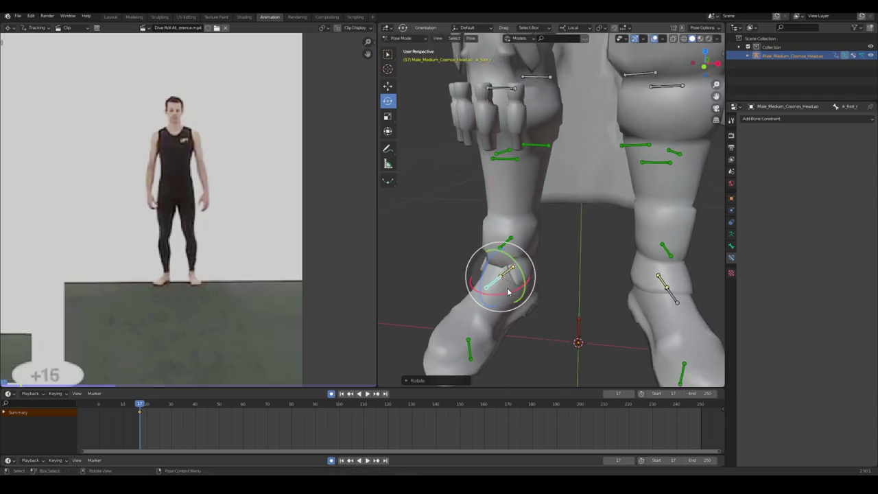
Play the reference clip and scrub to frame 83 to study the dive roll, then examine the character's torso.
{"action": "scroll", "coordinate": [511, 285], "scroll_direction": "down", "scroll_amount": 4}
{"action": "scroll", "coordinate": [500, 249], "scroll_direction": "up", "scroll_amount": 4}
{"action": "middle_click_drag", "start_coordinate": [556, 205], "coordinate": [502, 234], "text": "shift"}
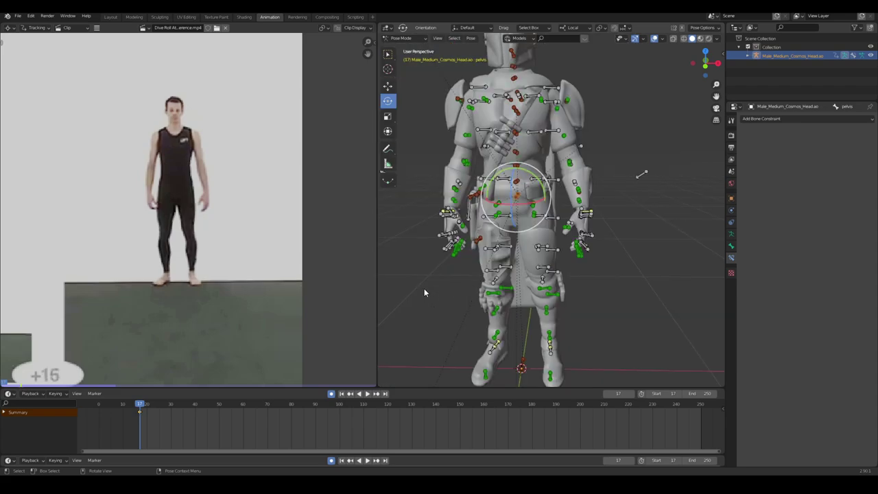
{"action": "scroll", "coordinate": [154, 211], "scroll_direction": "down", "scroll_amount": 3}
{"action": "key", "text": "space"}
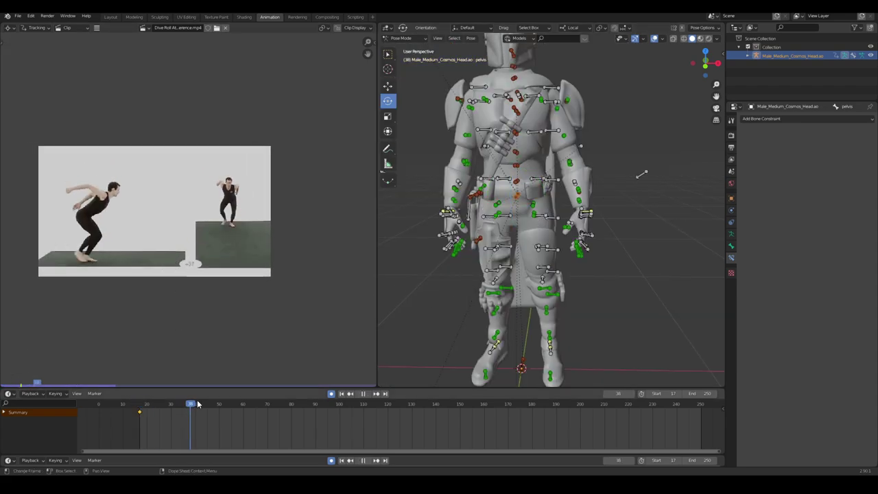
{"action": "key", "text": "space"}
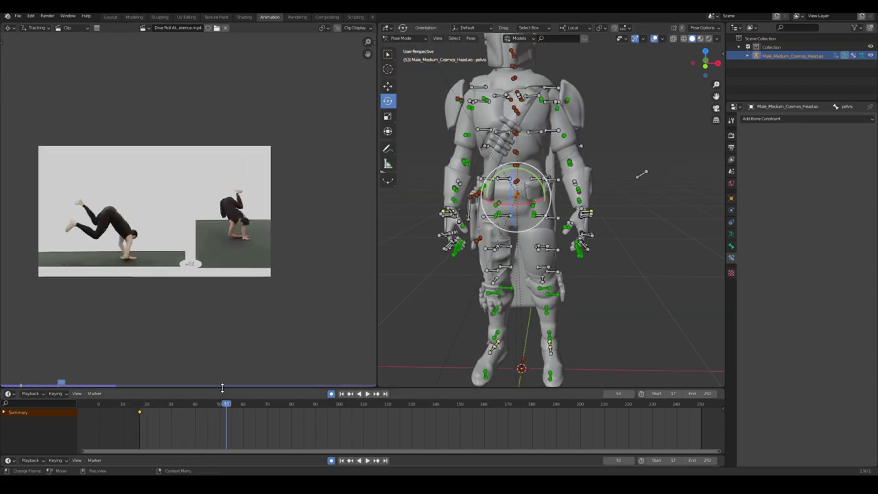
{"action": "left_click_drag", "start_coordinate": [227, 405], "coordinate": [298, 408]}
{"action": "middle_click_drag", "start_coordinate": [480, 247], "coordinate": [551, 232]}
{"action": "scroll", "coordinate": [620, 296], "scroll_direction": "up", "scroll_amount": 2}
{"action": "middle_click_drag", "start_coordinate": [533, 290], "coordinate": [530, 197]}
{"action": "middle_click_drag", "start_coordinate": [490, 264], "coordinate": [514, 258]}
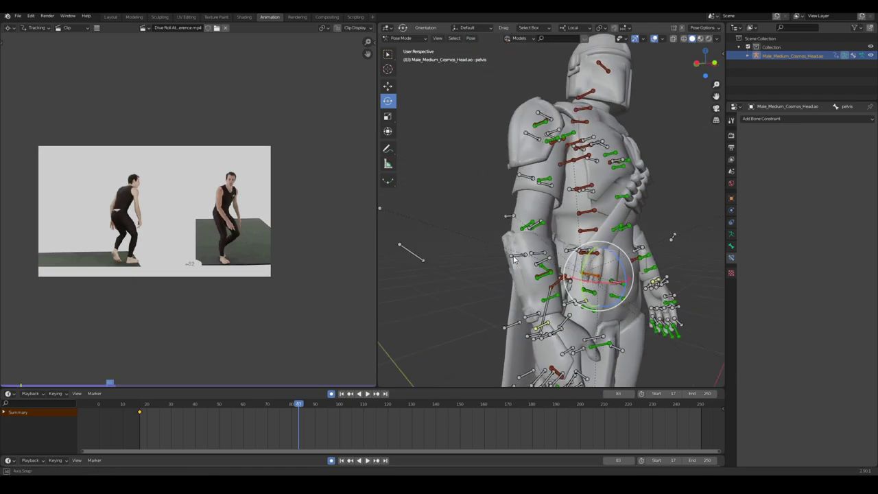
{"action": "middle_click_drag", "start_coordinate": [580, 314], "coordinate": [512, 311], "text": "shift"}
{"action": "scroll", "coordinate": [591, 308], "scroll_direction": "up", "scroll_amount": 2}
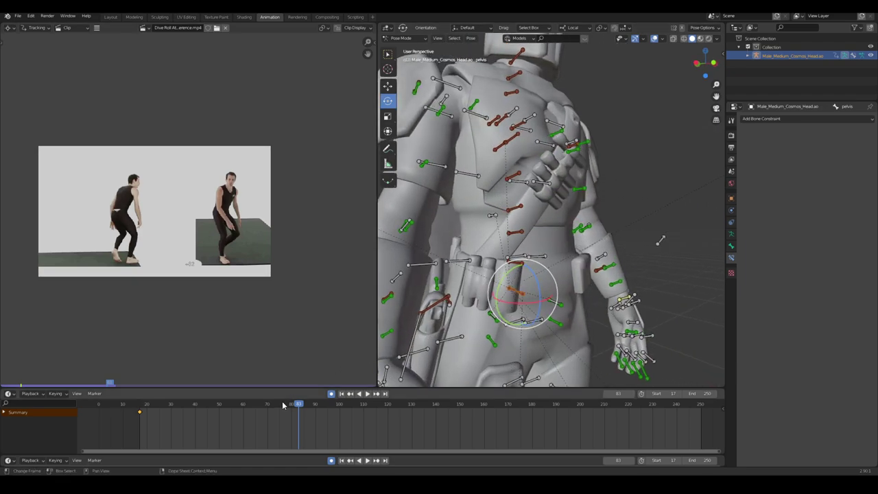
Return to frame 17 and rotate the ik_foot_l bone to turn the left foot outward.
{"action": "left_click_drag", "start_coordinate": [303, 405], "coordinate": [232, 413]}
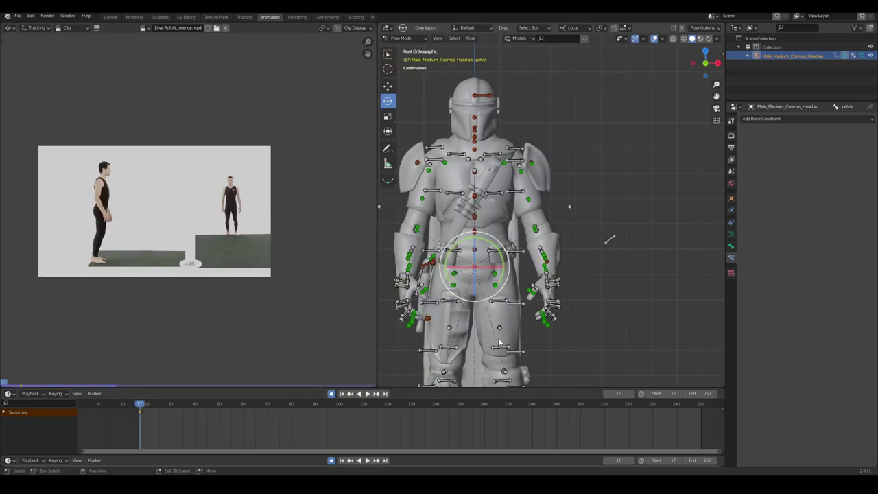
{"action": "middle_click_drag", "start_coordinate": [500, 339], "coordinate": [515, 268], "text": "shift"}
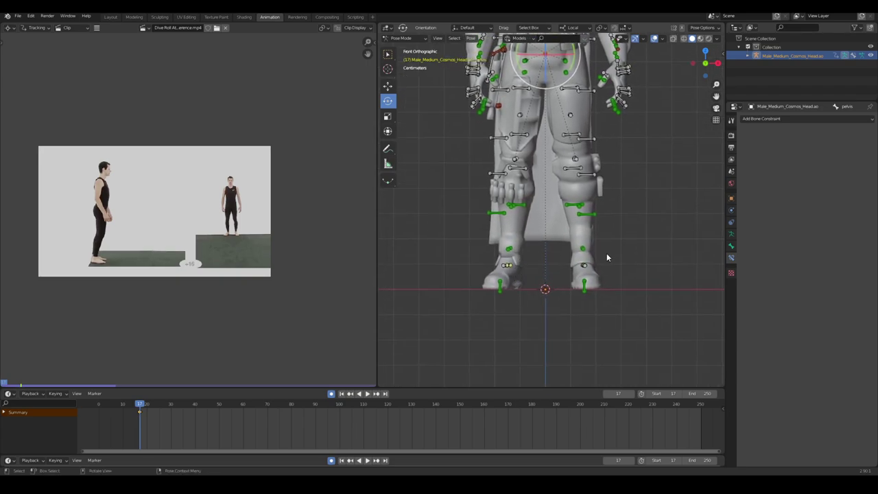
{"action": "middle_click_drag", "start_coordinate": [606, 257], "coordinate": [566, 266]}
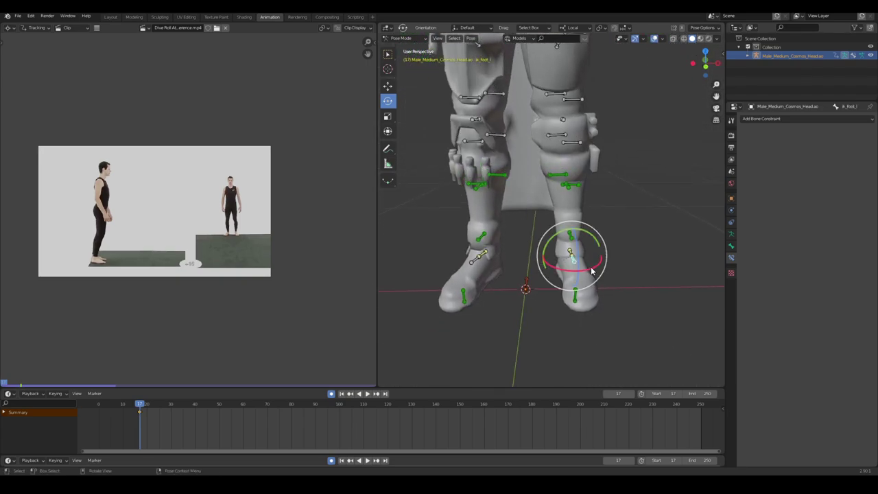
{"action": "mouse_move", "coordinate": [591, 271]}
{"action": "left_mouse_down"}
{"action": "mouse_move", "coordinate": [603, 260]}
{"action": "mouse_move", "coordinate": [606, 267]}
{"action": "left_mouse_up"}
Select the pelvis bone and move it slightly along its local axis in front view.
{"action": "middle_click_drag", "start_coordinate": [587, 44], "coordinate": [583, 189], "text": "shift"}
{"action": "left_click", "coordinate": [525, 142]}
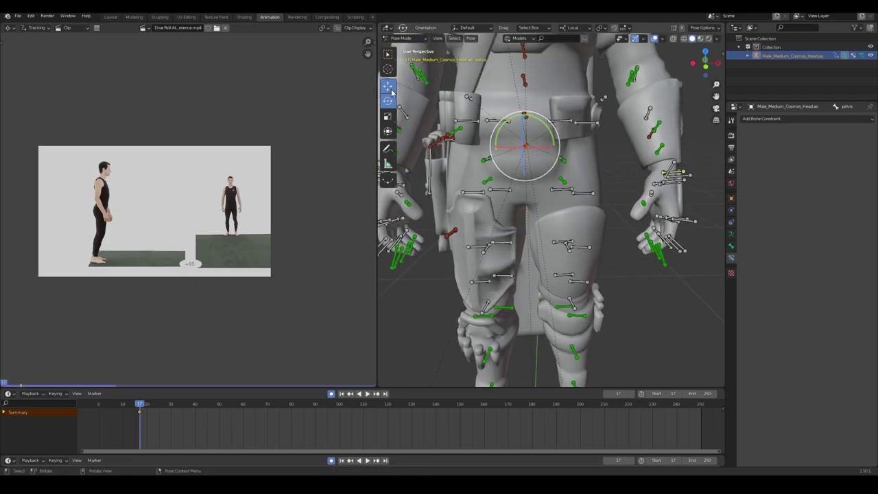
{"action": "key", "text": "KP_1"}
{"action": "key", "text": "g"}
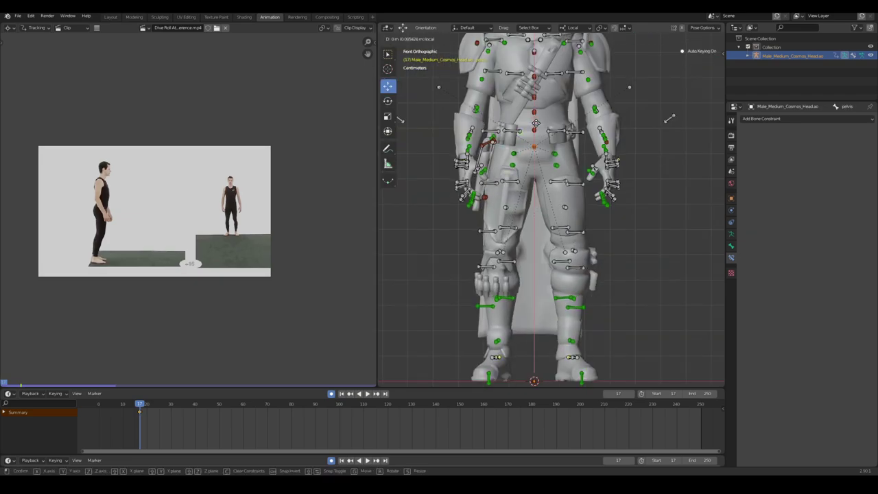
{"action": "left_click", "coordinate": [536, 122]}
{"action": "scroll", "coordinate": [597, 259], "scroll_direction": "down", "scroll_amount": 3}
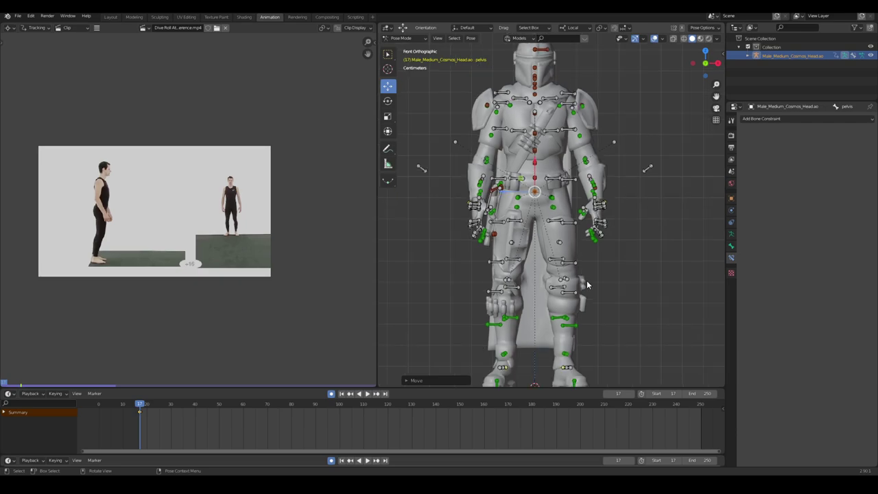
{"action": "middle_click_drag", "start_coordinate": [617, 232], "coordinate": [607, 278], "text": "shift"}
Select the neck_02 bone and rotate it slightly to adjust the head's tilt.
{"action": "scroll", "coordinate": [522, 122], "scroll_direction": "up", "scroll_amount": 5}
{"action": "middle_click_drag", "start_coordinate": [521, 118], "coordinate": [506, 218], "text": "shift"}
{"action": "middle_click_drag", "start_coordinate": [506, 218], "coordinate": [558, 176]}
{"action": "scroll", "coordinate": [606, 220], "scroll_direction": "down", "scroll_amount": 2}
{"action": "scroll", "coordinate": [532, 210], "scroll_direction": "up", "scroll_amount": 4}
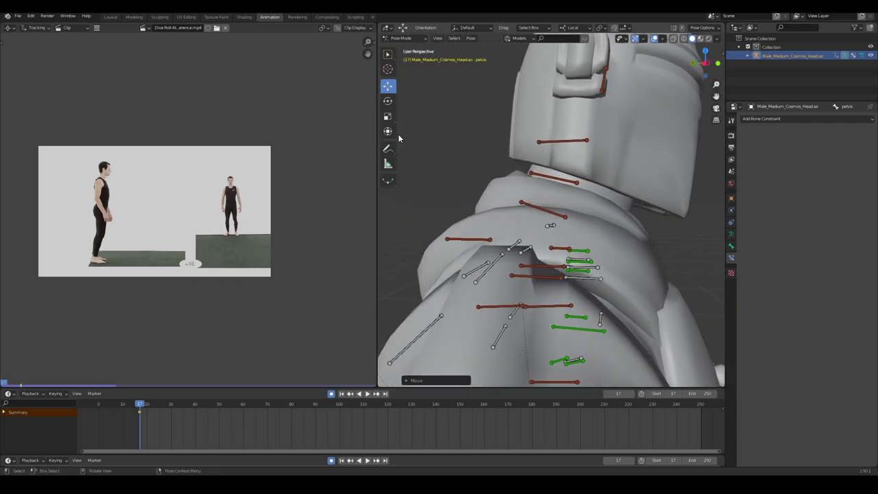
{"action": "left_click_drag", "start_coordinate": [597, 163], "coordinate": [604, 165]}
{"action": "scroll", "coordinate": [615, 237], "scroll_direction": "down", "scroll_amount": 6}
{"action": "middle_click_drag", "start_coordinate": [619, 268], "coordinate": [565, 255]}
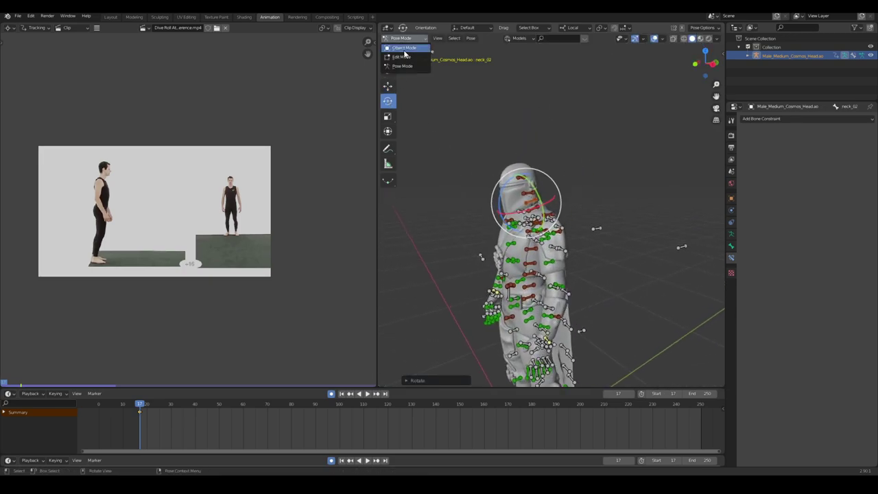
Switch to Object Mode and select the character's body mesh from behind.
{"action": "left_click", "coordinate": [404, 50]}
{"action": "middle_click_drag", "start_coordinate": [631, 272], "coordinate": [580, 250]}
{"action": "scroll", "coordinate": [592, 241], "scroll_direction": "up", "scroll_amount": 3}
{"action": "middle_click_drag", "start_coordinate": [662, 237], "coordinate": [562, 257]}
{"action": "left_click", "coordinate": [625, 229]}
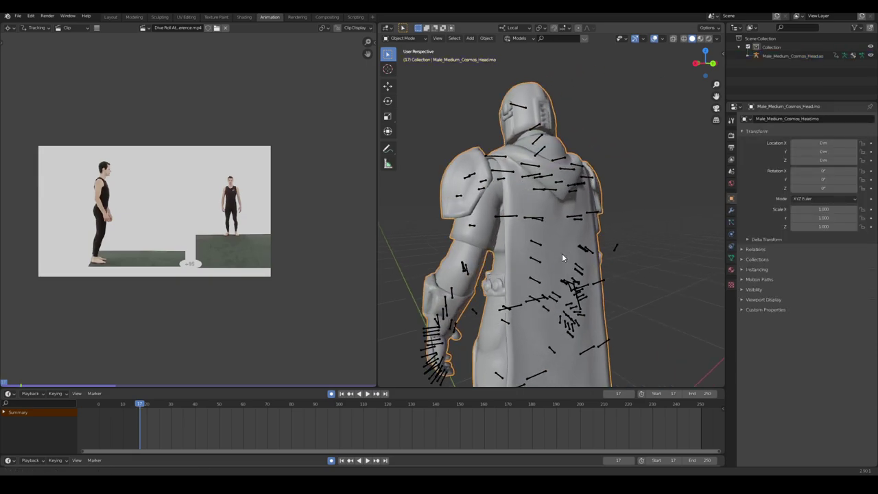
{"action": "scroll", "coordinate": [562, 255], "scroll_direction": "up", "scroll_amount": 5}
Try hiding the cape by selecting its linked geometry in Edit Mode and hiding it.
{"action": "key", "text": "Tab"}
{"action": "key", "text": "l"}
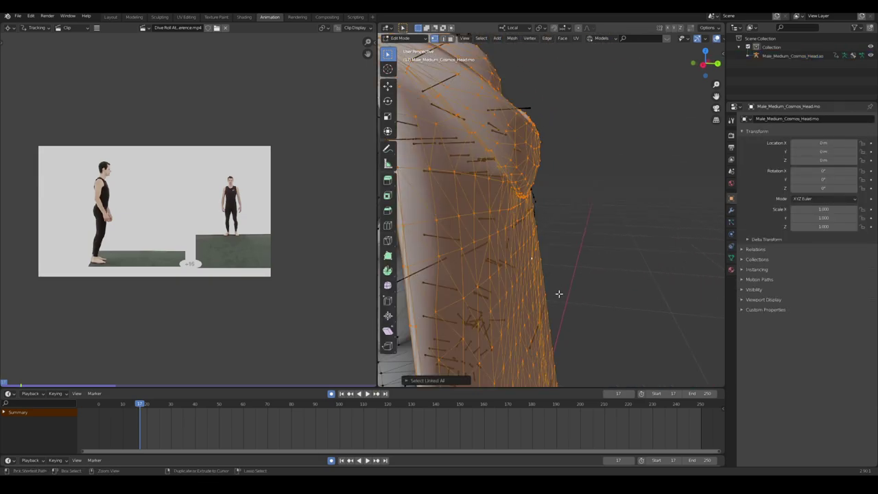
{"action": "scroll", "coordinate": [559, 292], "scroll_direction": "down", "scroll_amount": 5}
{"action": "key", "text": "h"}
{"action": "middle_click_drag", "start_coordinate": [559, 291], "coordinate": [679, 294]}
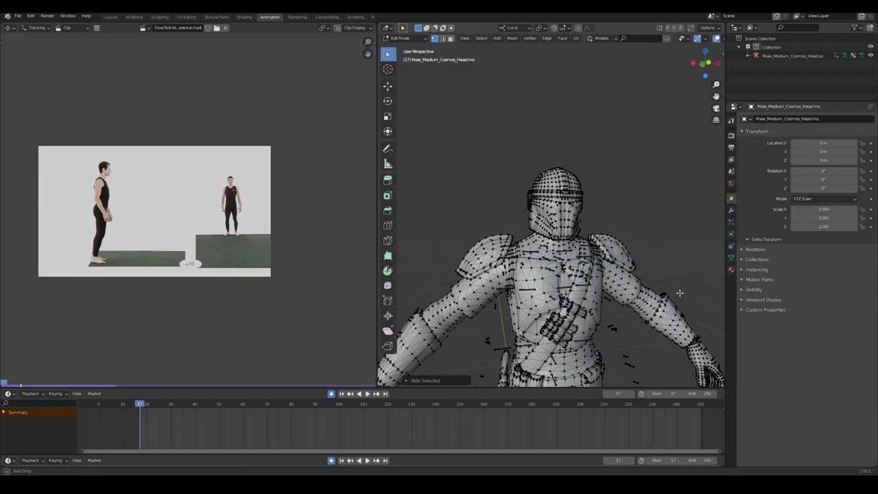
{"action": "key", "text": "Tab"}
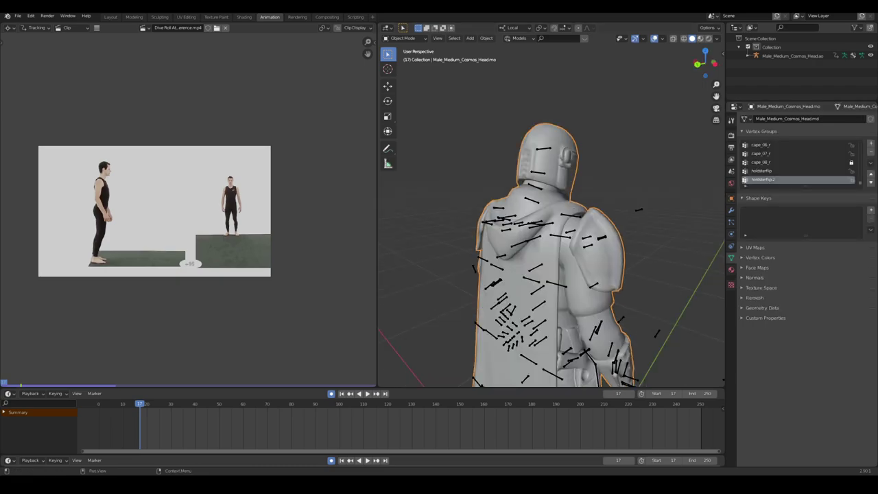
Add the Basis and Key 1 shape keys to the character mesh.
{"action": "left_click", "coordinate": [871, 211]}
{"action": "left_click", "coordinate": [871, 213]}
{"action": "middle_click_drag", "start_coordinate": [356, 193], "coordinate": [344, 195]}
{"action": "middle_click_drag", "start_coordinate": [621, 234], "coordinate": [556, 232]}
Reveal the cape geometry, shrink and move it inside the body for Key 1, and set the key's value to 1.000.
{"action": "key", "text": "Tab"}
{"action": "key", "text": "alt+h"}
{"action": "key", "text": "ctrl+z"}
{"action": "key", "text": "alt+h"}
{"action": "key", "text": "s"}
{"action": "left_click", "coordinate": [504, 291]}
{"action": "middle_click_drag", "start_coordinate": [503, 291], "coordinate": [541, 291]}
{"action": "key", "text": "g"}
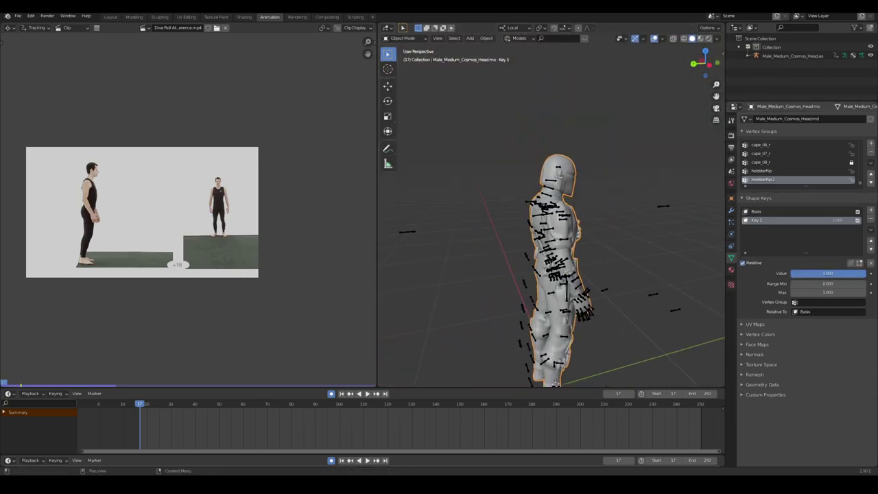
{"action": "middle_click_drag", "start_coordinate": [548, 226], "coordinate": [488, 224]}
Select the character's armature and switch it back to Pose Mode.
{"action": "left_click", "coordinate": [489, 224]}
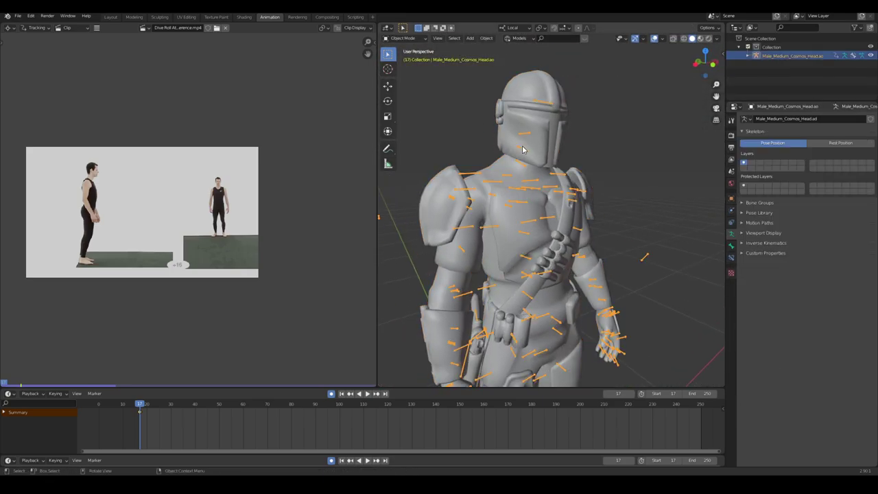
{"action": "scroll", "coordinate": [471, 212], "scroll_direction": "down", "scroll_amount": 5}
{"action": "middle_click_drag", "start_coordinate": [630, 250], "coordinate": [632, 270]}
{"action": "scroll", "coordinate": [632, 268], "scroll_direction": "up", "scroll_amount": 2}
{"action": "left_click", "coordinate": [404, 67]}
Examine the posed character without its cape from several angles and play the reference from frame 17.
{"action": "scroll", "coordinate": [511, 234], "scroll_direction": "down", "scroll_amount": 4}
{"action": "middle_click_drag", "start_coordinate": [511, 237], "coordinate": [568, 249]}
{"action": "scroll", "coordinate": [581, 298], "scroll_direction": "up", "scroll_amount": 4}
{"action": "middle_click_drag", "start_coordinate": [582, 298], "coordinate": [486, 299]}
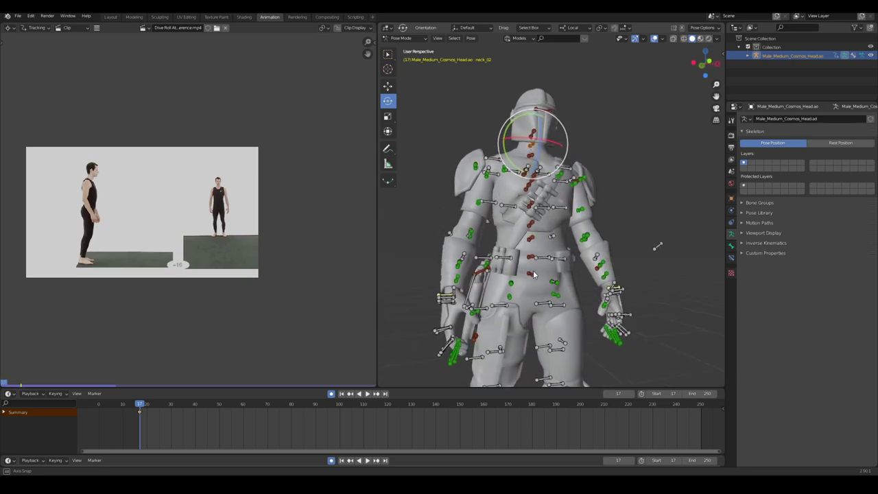
{"action": "scroll", "coordinate": [528, 235], "scroll_direction": "up", "scroll_amount": 5}
{"action": "middle_click_drag", "start_coordinate": [456, 336], "coordinate": [774, 218], "text": "shift"}
{"action": "scroll", "coordinate": [635, 270], "scroll_direction": "down", "scroll_amount": 8}
{"action": "middle_click_drag", "start_coordinate": [634, 271], "coordinate": [626, 279]}
{"action": "scroll", "coordinate": [627, 279], "scroll_direction": "up", "scroll_amount": 2}
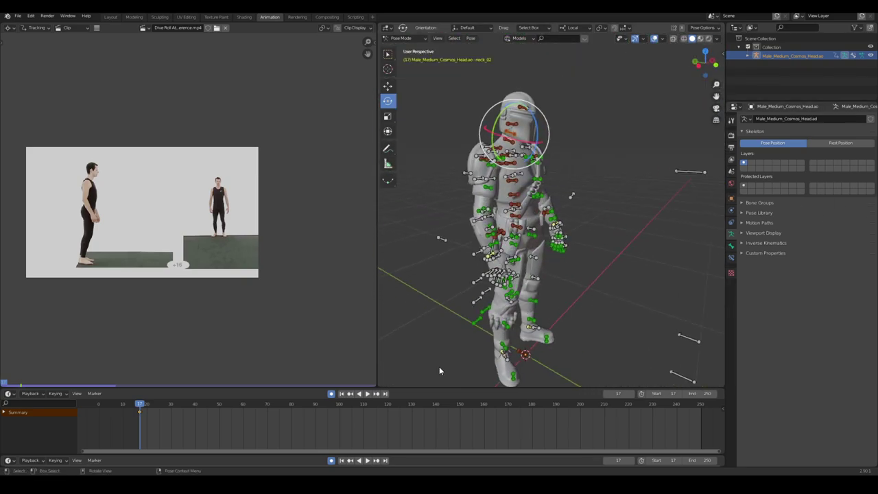
{"action": "middle_click_drag", "start_coordinate": [504, 240], "coordinate": [520, 233]}
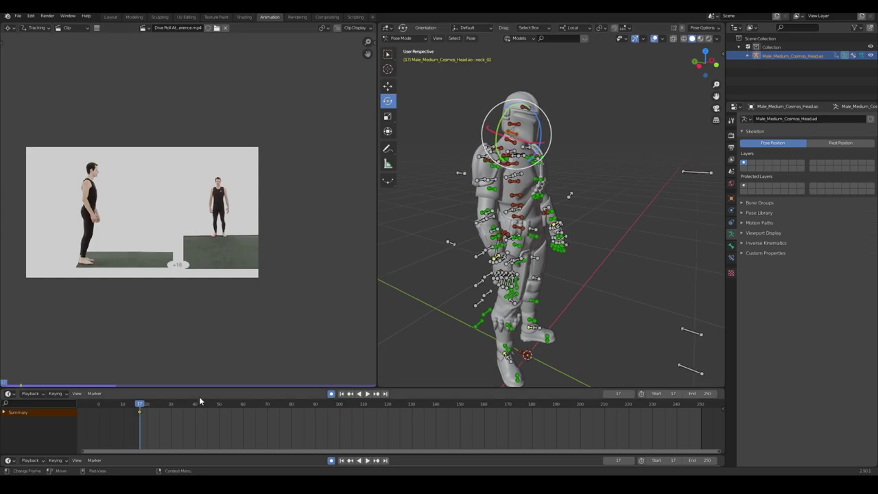
{"action": "key", "text": "space"}
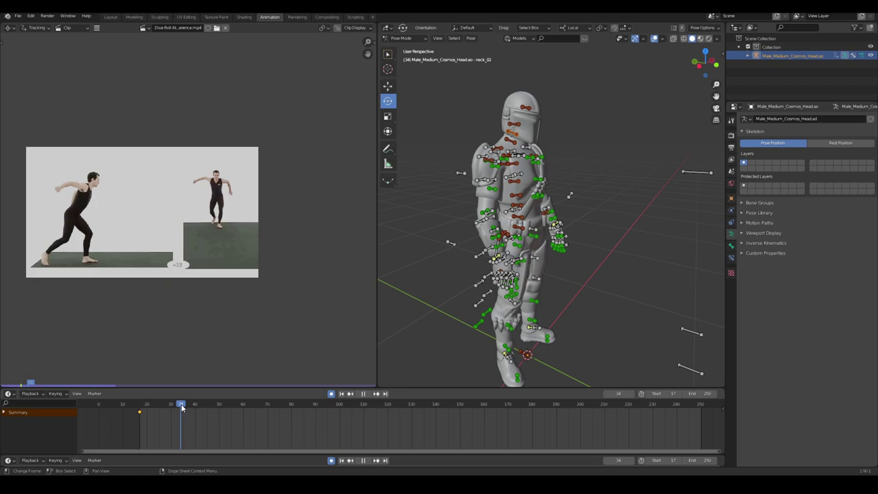
Stop playback at frame 34 and move the left foot's IK bone forward to begin the stepping pose.
{"action": "key", "text": "space"}
{"action": "middle_click_drag", "start_coordinate": [398, 285], "coordinate": [480, 292]}
{"action": "middle_click_drag", "start_coordinate": [587, 364], "coordinate": [569, 281], "text": "shift"}
{"action": "key", "text": "KP_1"}
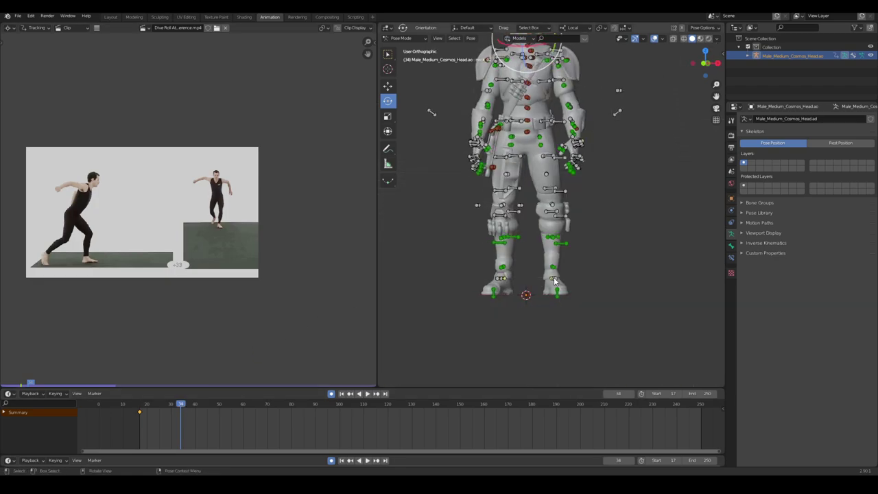
{"action": "key", "text": "KP_3"}
{"action": "scroll", "coordinate": [552, 304], "scroll_direction": "up", "scroll_amount": 2}
{"action": "middle_click_drag", "start_coordinate": [554, 324], "coordinate": [468, 280]}
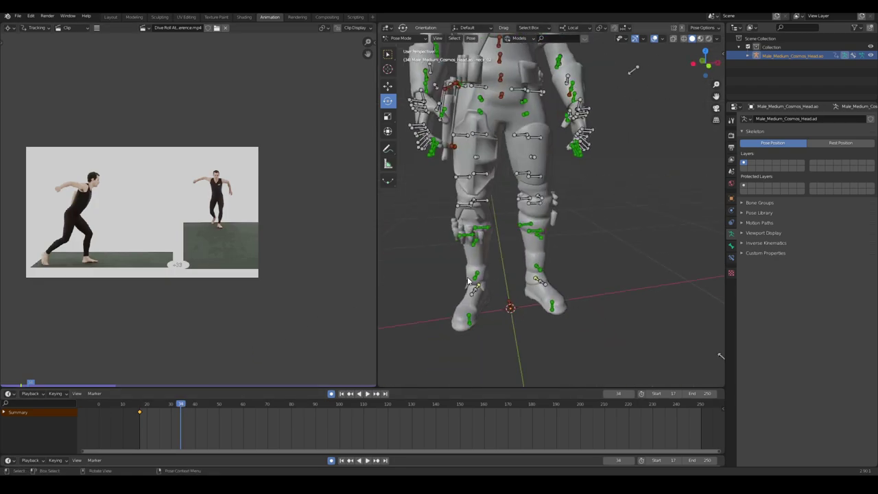
{"action": "left_click", "coordinate": [696, 65]}
{"action": "left_click", "coordinate": [513, 288]}
{"action": "middle_click_drag", "start_coordinate": [600, 289], "coordinate": [537, 275]}
{"action": "left_click", "coordinate": [696, 64]}
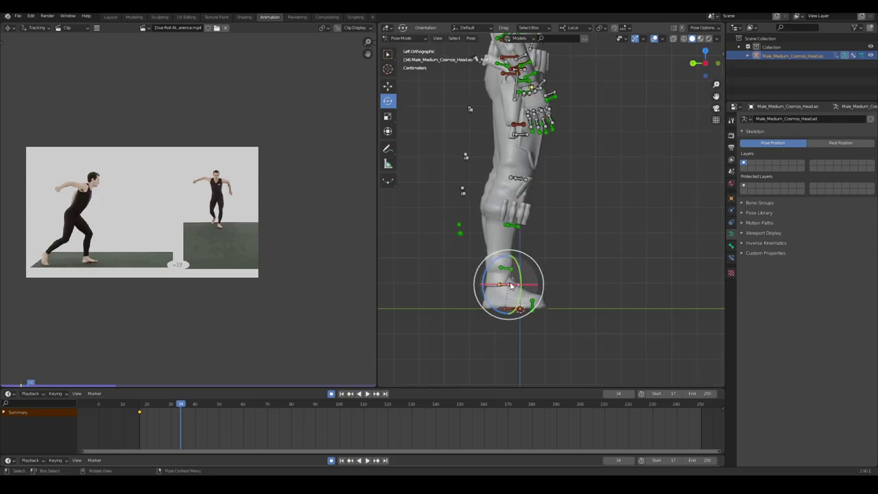
{"action": "middle_click_drag", "start_coordinate": [566, 302], "coordinate": [510, 299], "text": "shift"}
{"action": "key", "text": "g"}
{"action": "left_click", "coordinate": [559, 291]}
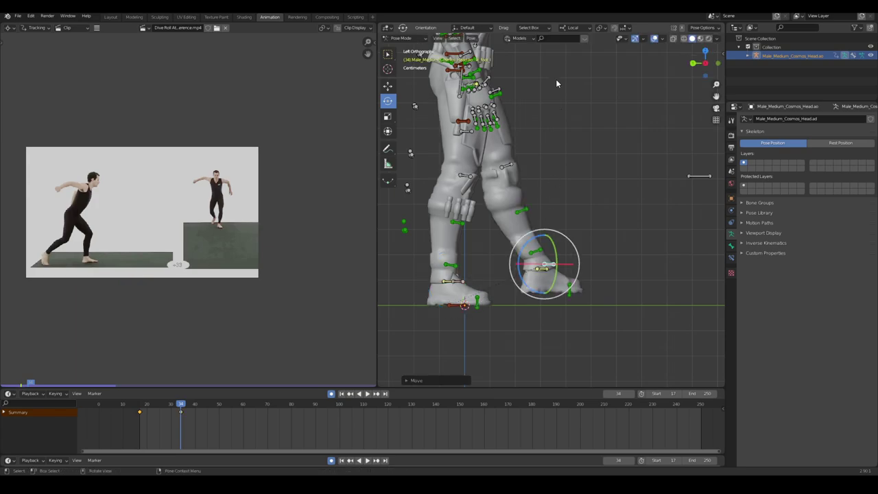
Move the pelvis forward and down, and place the left foot's IK bone farther ahead of the body.
{"action": "middle_click_drag", "start_coordinate": [550, 103], "coordinate": [505, 200], "text": "shift"}
{"action": "scroll", "coordinate": [488, 266], "scroll_direction": "up", "scroll_amount": 3}
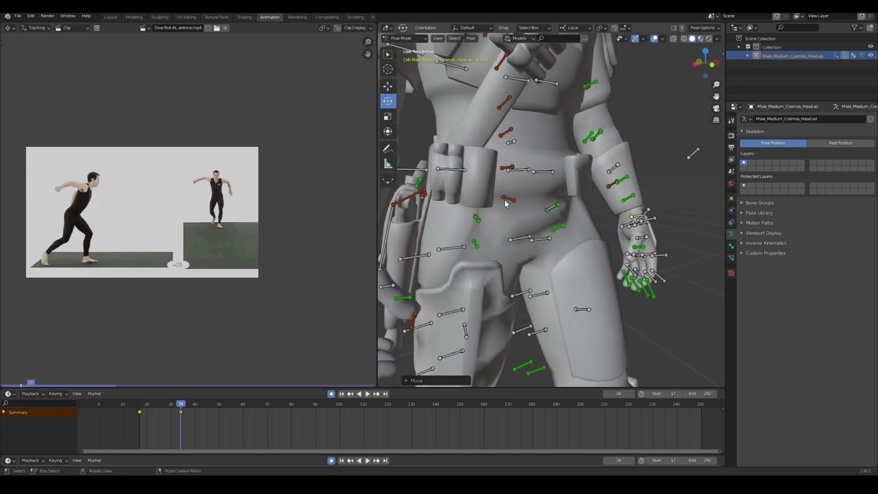
{"action": "middle_click_drag", "start_coordinate": [509, 252], "coordinate": [524, 248]}
{"action": "left_click", "coordinate": [507, 201]}
{"action": "left_click", "coordinate": [696, 63]}
{"action": "scroll", "coordinate": [486, 288], "scroll_direction": "down", "scroll_amount": 8}
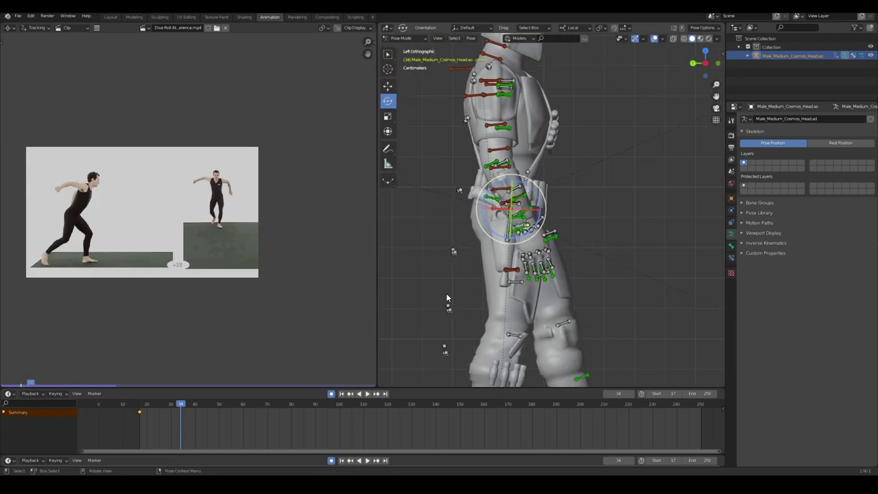
{"action": "key", "text": "g"}
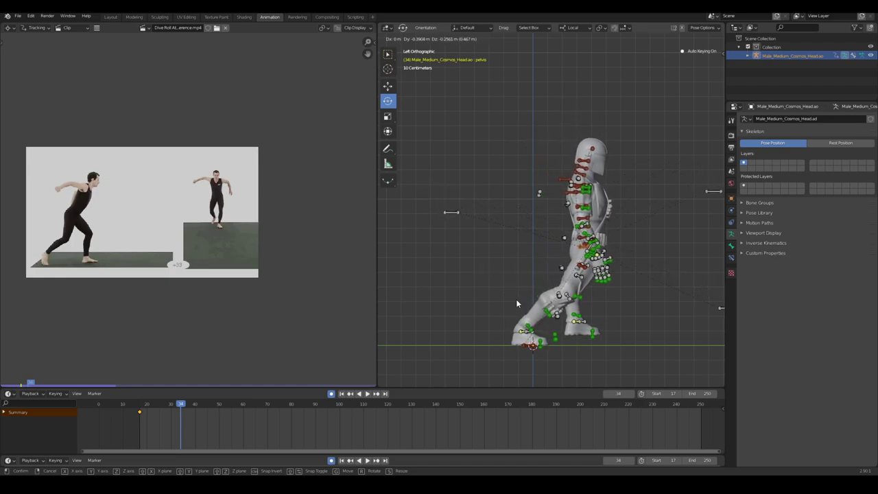
{"action": "left_click", "coordinate": [584, 320]}
{"action": "left_click", "coordinate": [534, 328]}
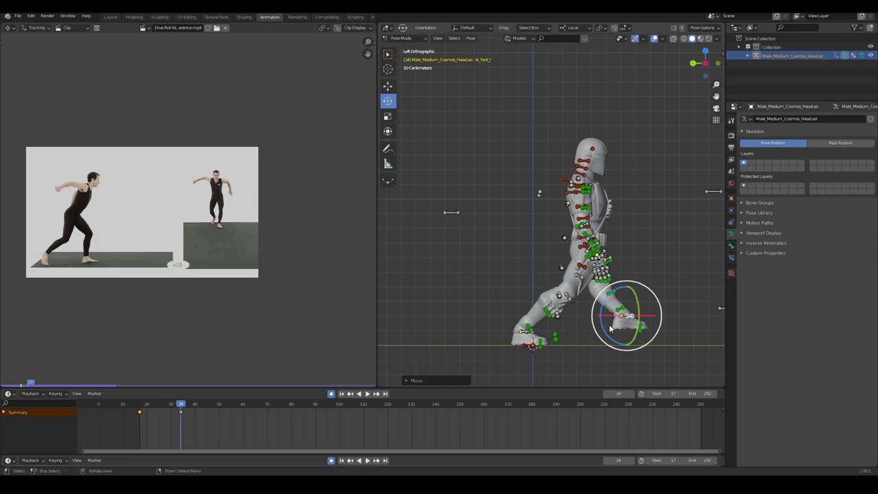
Set the left calf bone's inverse kinematics Z limit to a minimum of 0° and a maximum of 180°.
{"action": "middle_click_drag", "start_coordinate": [534, 328], "coordinate": [528, 284]}
{"action": "left_click_drag", "start_coordinate": [518, 278], "coordinate": [551, 227]}
{"action": "middle_click_drag", "start_coordinate": [575, 230], "coordinate": [541, 245]}
{"action": "scroll", "coordinate": [567, 242], "scroll_direction": "up", "scroll_amount": 3}
{"action": "middle_click_drag", "start_coordinate": [541, 245], "coordinate": [584, 267], "text": "shift"}
{"action": "left_click", "coordinate": [523, 240]}
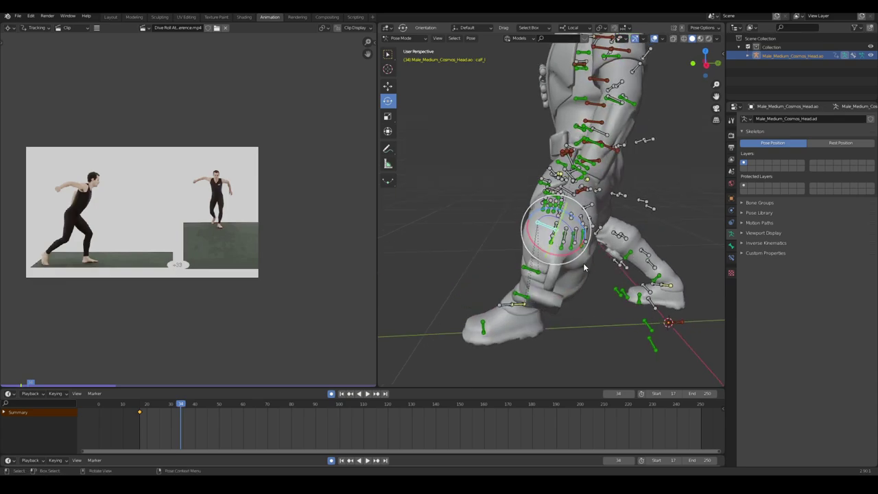
{"action": "left_click", "coordinate": [731, 258]}
{"action": "left_click", "coordinate": [730, 241]}
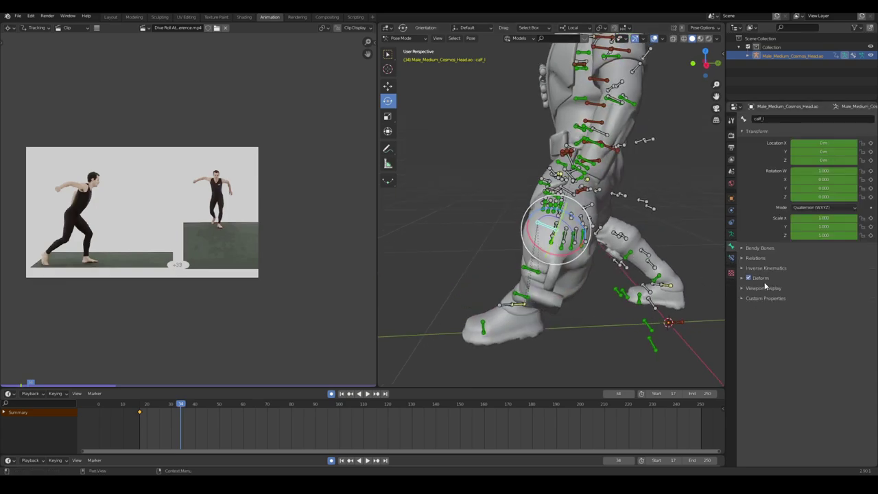
{"action": "left_click", "coordinate": [766, 287]}
{"action": "left_click", "coordinate": [763, 288]}
{"action": "left_click", "coordinate": [765, 267]}
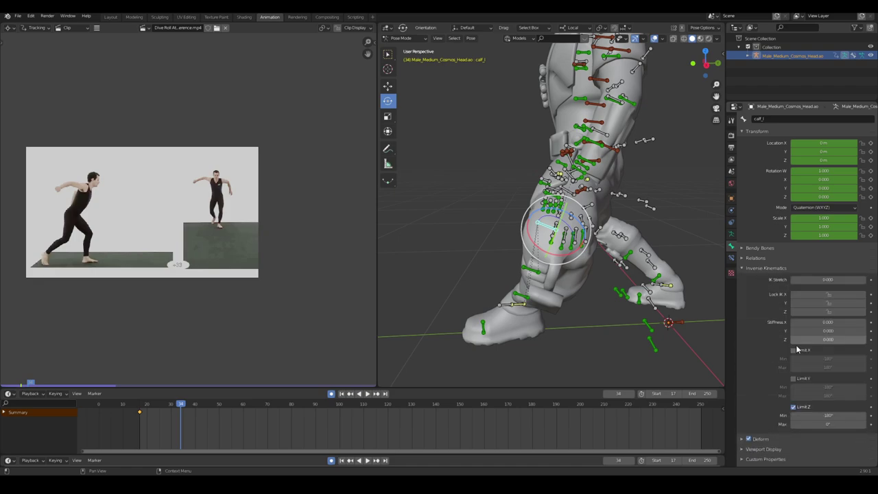
{"action": "left_click", "coordinate": [794, 408]}
{"action": "left_click", "coordinate": [793, 407]}
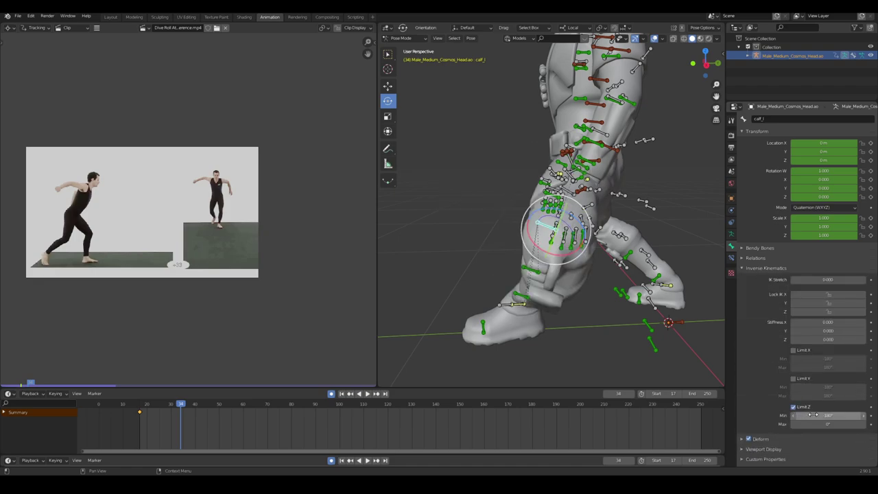
{"action": "left_click_drag", "start_coordinate": [828, 424], "coordinate": [866, 423]}
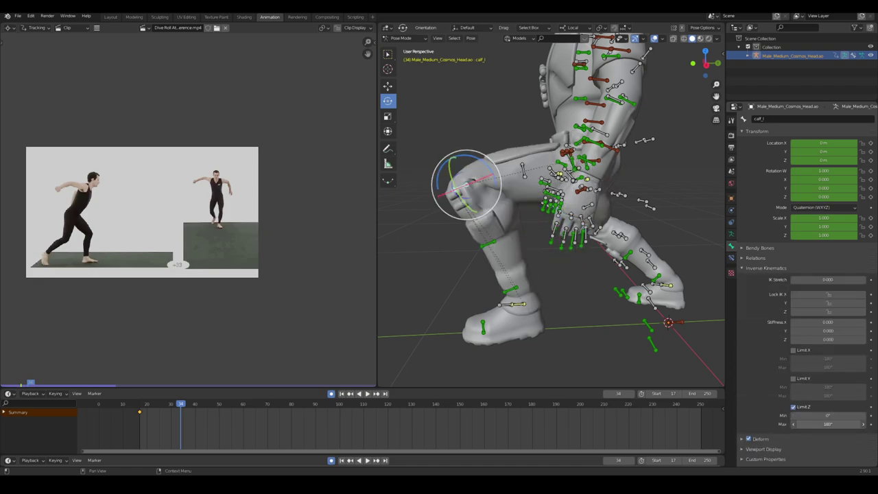
Rotate the right foot's IK bone, switching the transform orientation to Global to straighten the trailing foot.
{"action": "middle_click_drag", "start_coordinate": [508, 323], "coordinate": [617, 259]}
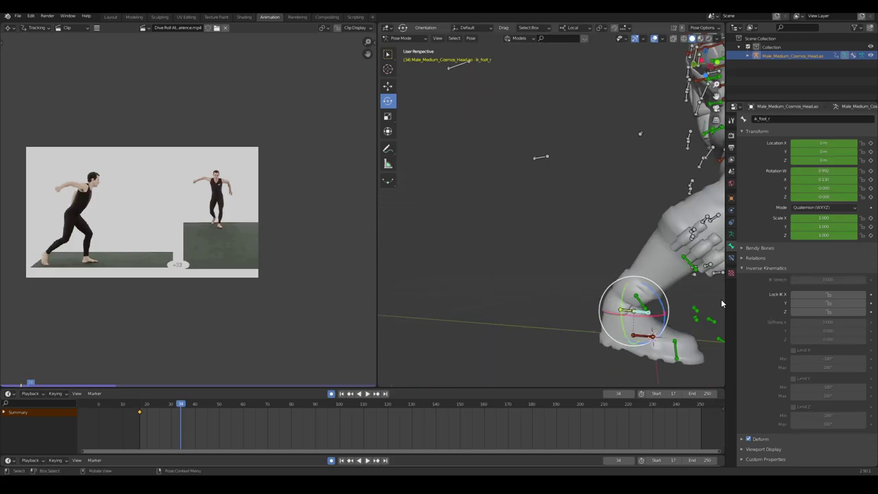
{"action": "key", "text": "KP_1"}
{"action": "middle_click_drag", "start_coordinate": [562, 322], "coordinate": [621, 235], "text": "alt"}
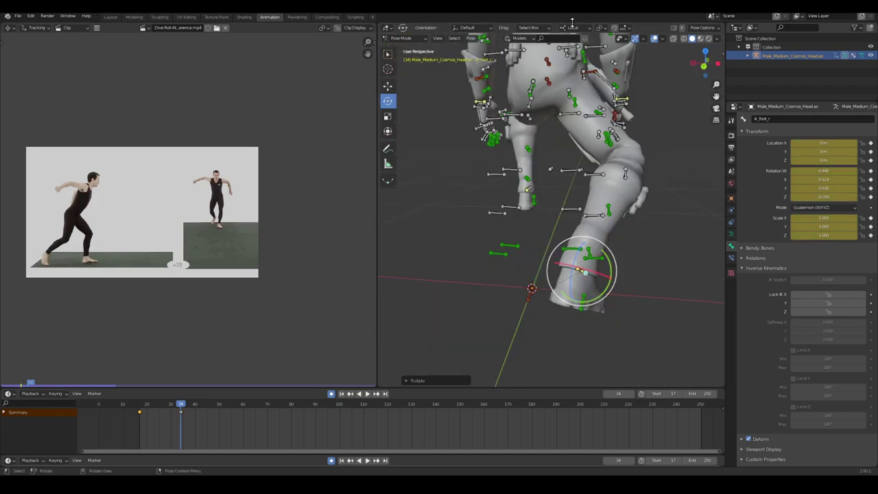
{"action": "left_click", "coordinate": [571, 26]}
{"action": "left_click", "coordinate": [569, 43]}
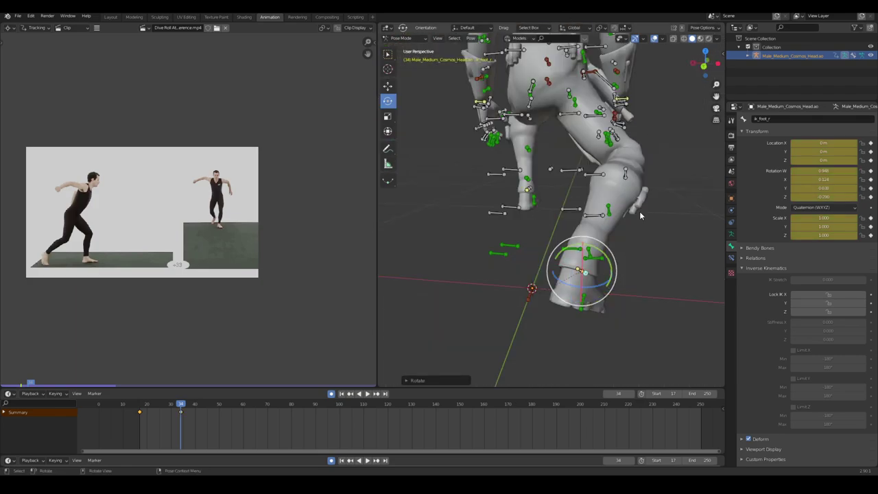
{"action": "left_click_drag", "start_coordinate": [599, 293], "coordinate": [601, 285]}
{"action": "key", "text": "KP_1"}
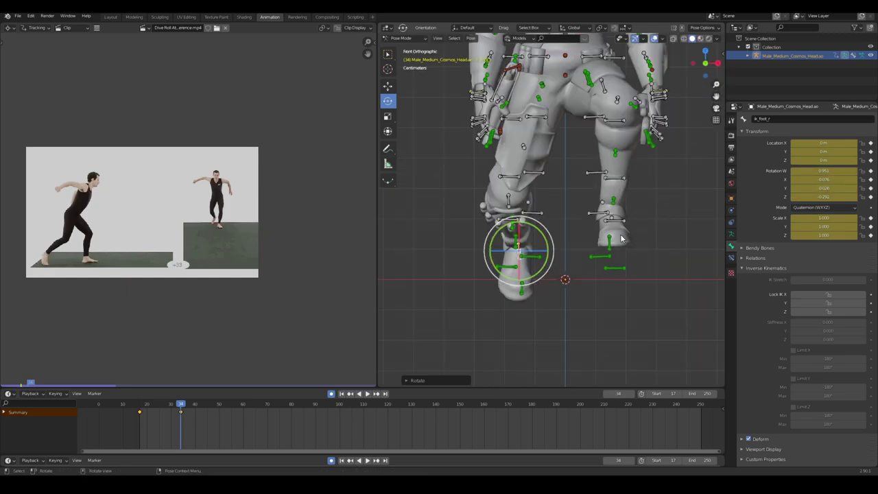
{"action": "left_click_drag", "start_coordinate": [524, 229], "coordinate": [532, 244]}
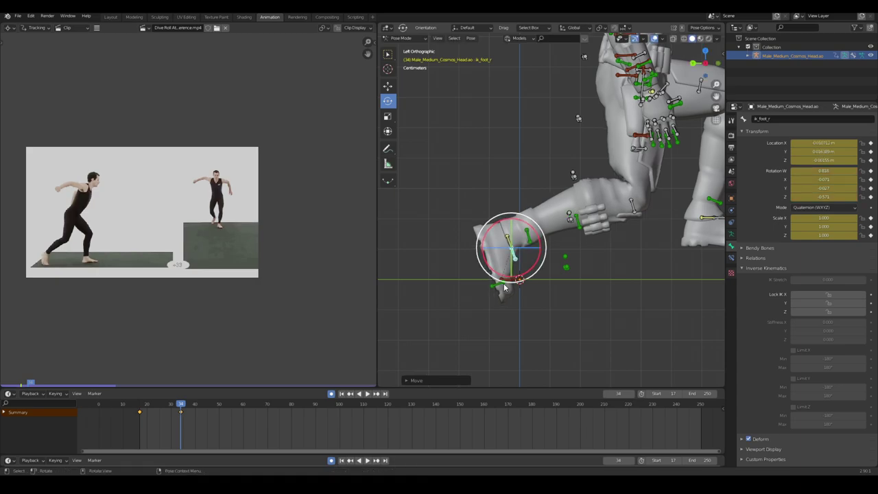
Pitch the right foot's IK bone onto its toes and move it so the toes rest at ground level.
{"action": "left_click", "coordinate": [527, 263]}
{"action": "left_click_drag", "start_coordinate": [525, 266], "coordinate": [502, 255]}
{"action": "left_click", "coordinate": [509, 241]}
{"action": "key", "text": "g"}
{"action": "left_click", "coordinate": [531, 251]}
{"action": "middle_click_drag", "start_coordinate": [610, 236], "coordinate": [559, 259]}
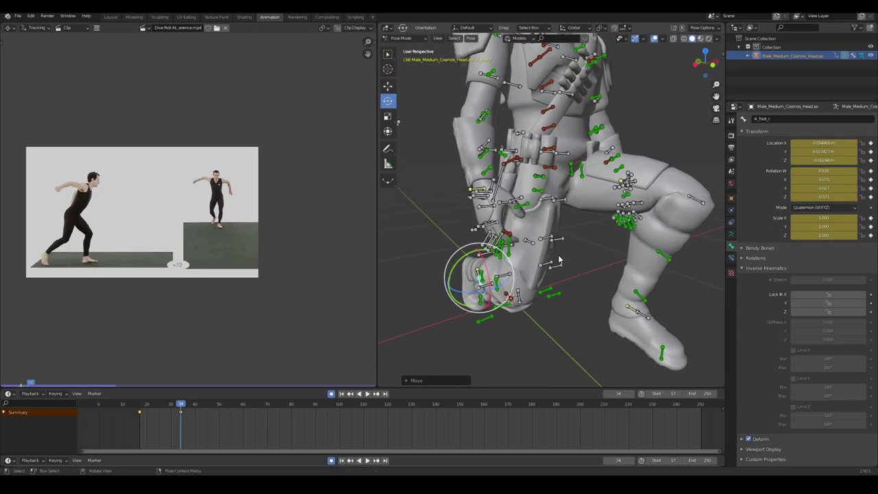
{"action": "key", "text": "ctrl+z"}
Move the left foot's IK bone forward and down so the sole sits flat on the ground line.
{"action": "key", "text": "KP_1"}
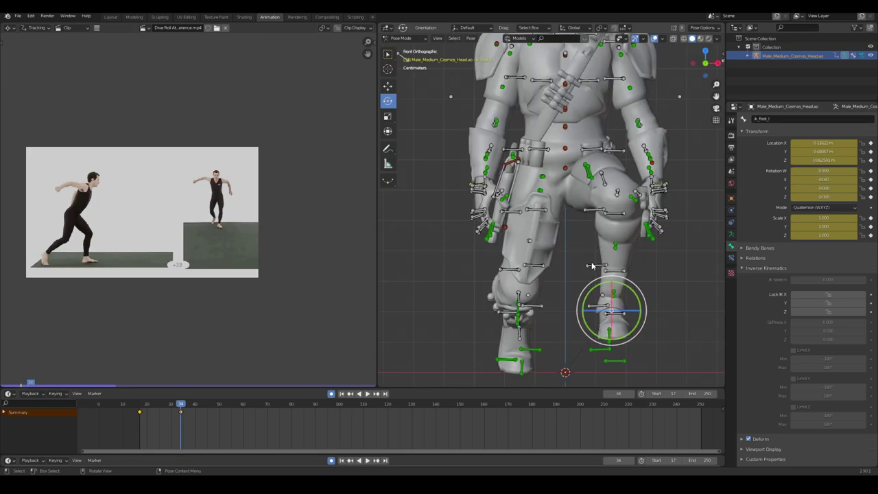
{"action": "left_click", "coordinate": [695, 62]}
{"action": "middle_click_drag", "start_coordinate": [549, 331], "coordinate": [480, 248], "text": "shift"}
{"action": "key", "text": "g"}
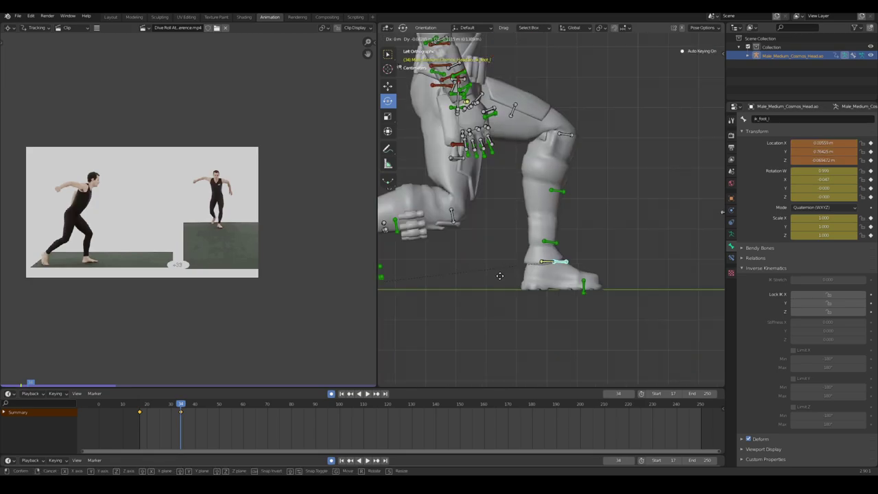
{"action": "left_click", "coordinate": [500, 272]}
Position the pelvis between the feet, tilt it forward about 23°, and lower it into the lunge.
{"action": "middle_click_drag", "start_coordinate": [492, 205], "coordinate": [567, 271], "text": "shift"}
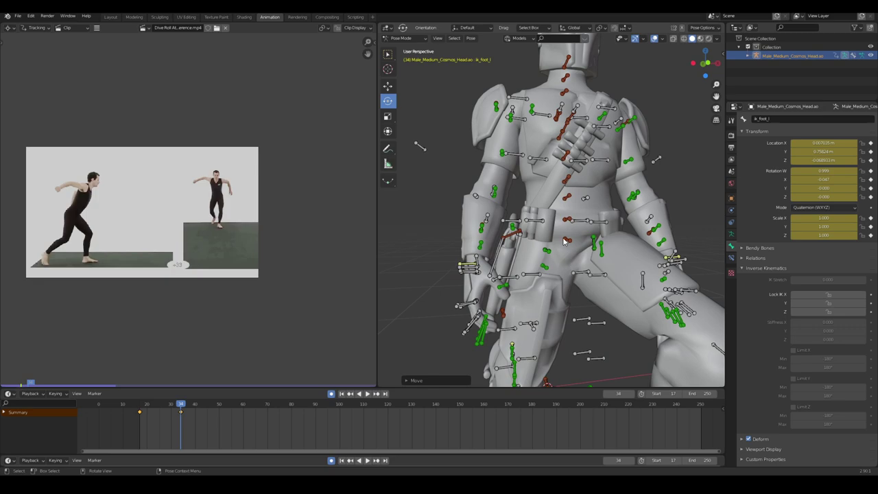
{"action": "left_click", "coordinate": [564, 241]}
{"action": "left_click", "coordinate": [717, 63]}
{"action": "scroll", "coordinate": [580, 305], "scroll_direction": "down", "scroll_amount": 3}
{"action": "key", "text": "g"}
{"action": "left_click", "coordinate": [568, 177]}
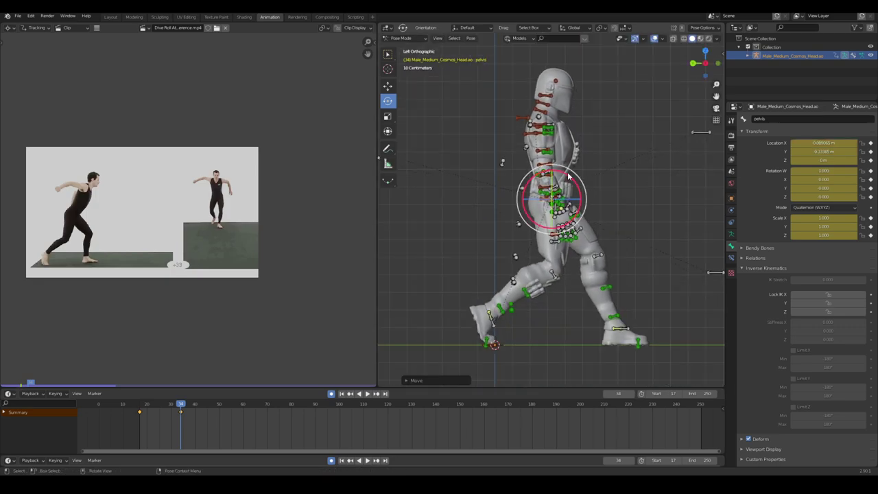
{"action": "key", "text": "r"}
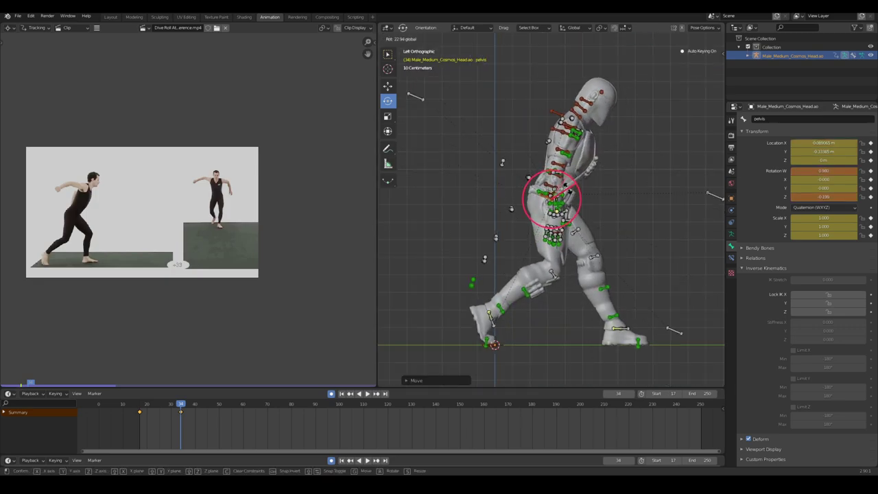
{"action": "left_click", "coordinate": [564, 185]}
{"action": "key", "text": "g"}
{"action": "left_click", "coordinate": [565, 201]}
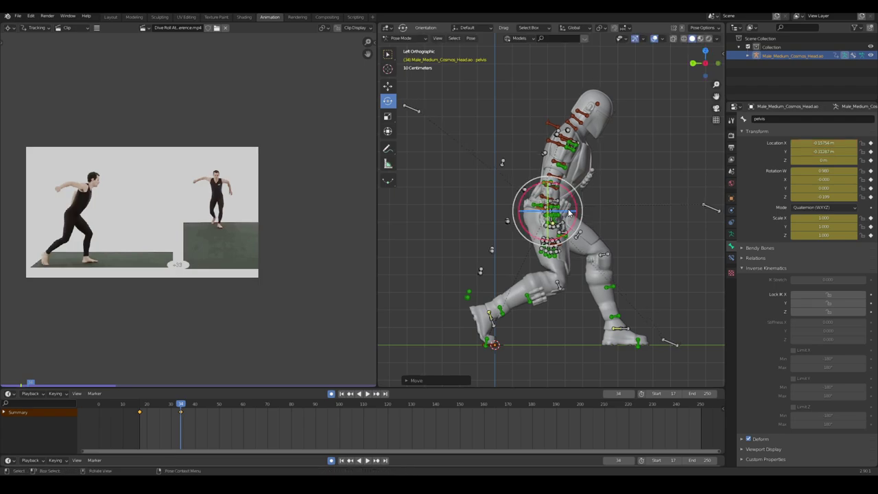
Rotate the right upper arm bone to start swinging the arm out behind the body.
{"action": "middle_click_drag", "start_coordinate": [601, 165], "coordinate": [473, 192], "text": "shift"}
{"action": "scroll", "coordinate": [473, 192], "scroll_direction": "up", "scroll_amount": 8}
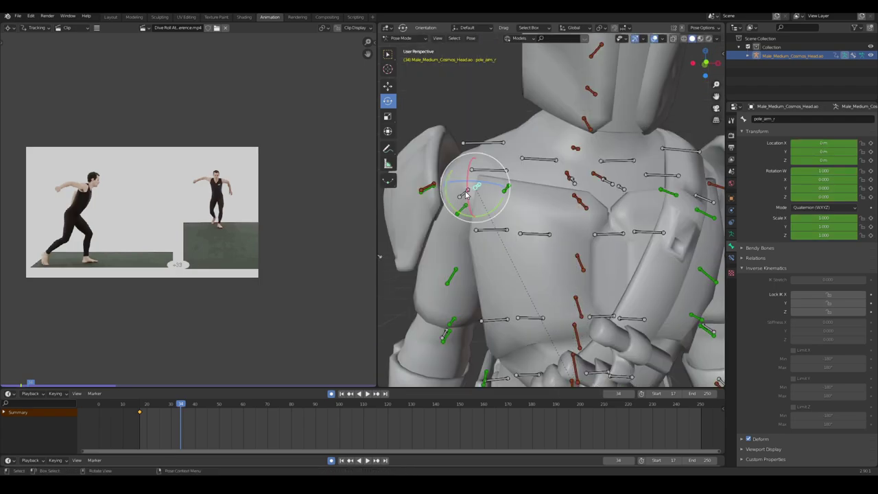
{"action": "left_click", "coordinate": [464, 192]}
{"action": "middle_click_drag", "start_coordinate": [543, 234], "coordinate": [598, 256]}
{"action": "scroll", "coordinate": [582, 240], "scroll_direction": "down", "scroll_amount": 3}
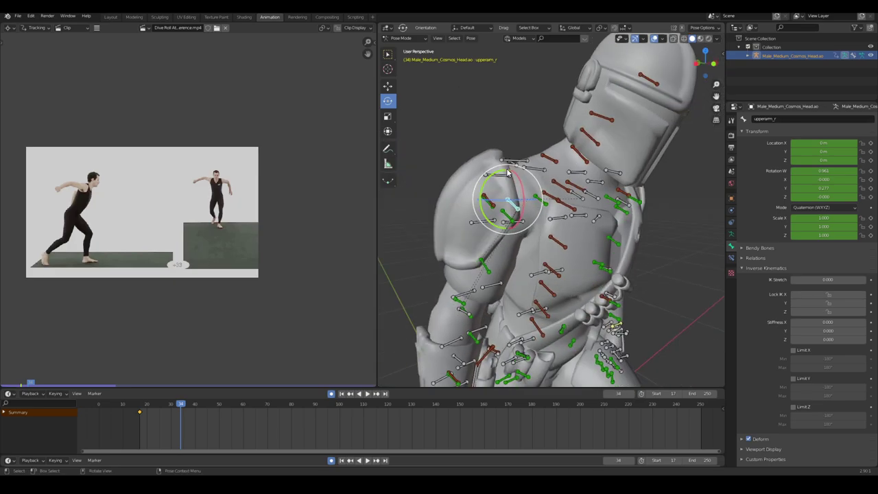
{"action": "left_click_drag", "start_coordinate": [517, 175], "coordinate": [519, 186]}
{"action": "left_click", "coordinate": [503, 178]}
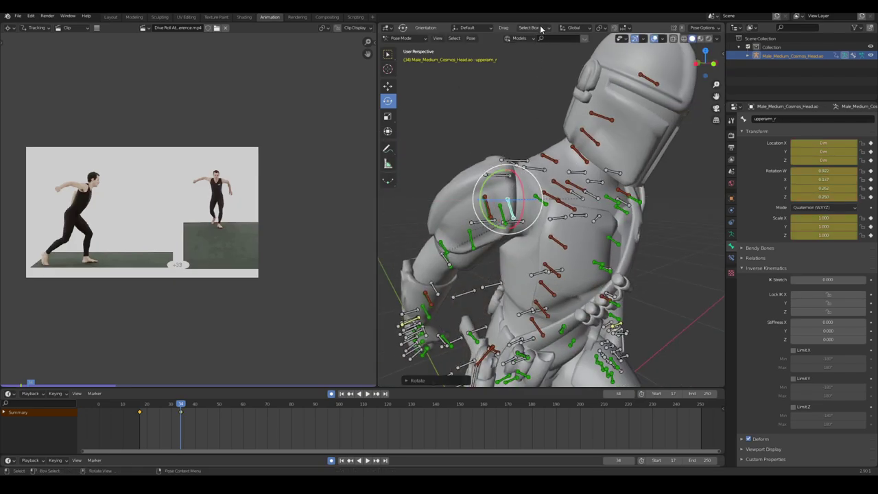
Switch the transform orientation to Local and rotate the right upper arm farther outward and back.
{"action": "left_click", "coordinate": [574, 28]}
{"action": "left_click", "coordinate": [569, 60]}
{"action": "middle_click_drag", "start_coordinate": [553, 130], "coordinate": [535, 185]}
{"action": "left_click_drag", "start_coordinate": [504, 209], "coordinate": [543, 215]}
{"action": "key", "text": "KP_1"}
{"action": "left_click", "coordinate": [692, 63]}
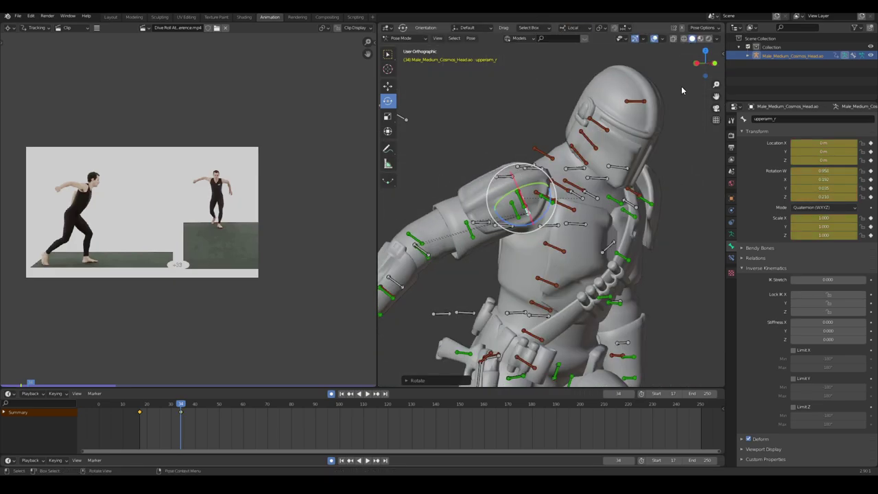
{"action": "middle_click_drag", "start_coordinate": [583, 236], "coordinate": [562, 170], "text": "shift"}
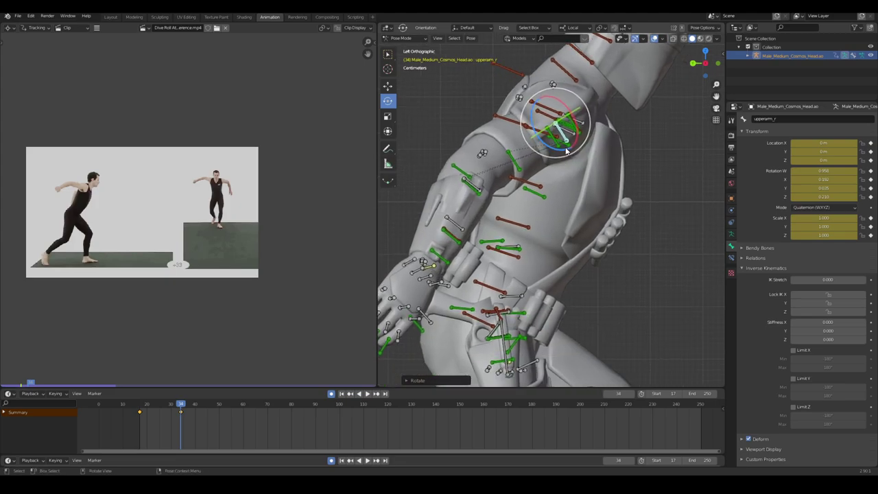
{"action": "left_click_drag", "start_coordinate": [576, 139], "coordinate": [588, 147]}
Rotate the right clavicle bone in two local turns, the second about 24°, so the shoulder follows the arm.
{"action": "middle_click_drag", "start_coordinate": [612, 165], "coordinate": [582, 175]}
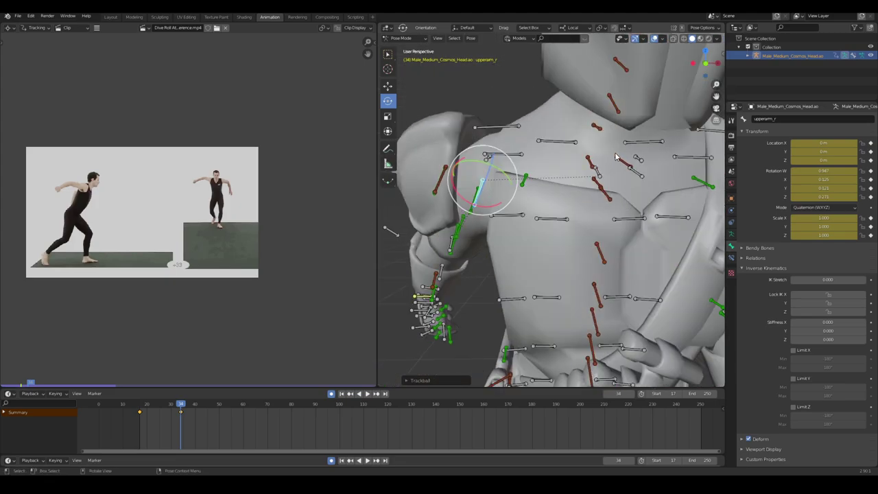
{"action": "left_click", "coordinate": [597, 171]}
{"action": "left_click_drag", "start_coordinate": [583, 143], "coordinate": [589, 141]}
{"action": "middle_click_drag", "start_coordinate": [589, 142], "coordinate": [614, 175]}
{"action": "left_click_drag", "start_coordinate": [614, 177], "coordinate": [604, 174]}
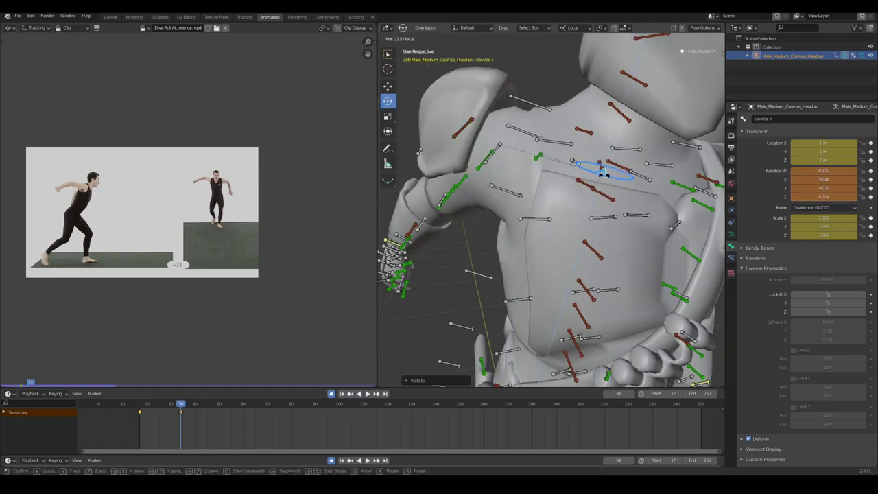
{"action": "left_click", "coordinate": [603, 173]}
{"action": "middle_click_drag", "start_coordinate": [604, 173], "coordinate": [599, 204]}
Rotate the upper spine bone spine_05 to turn the chest like the performer in the reference.
{"action": "left_click", "coordinate": [602, 199]}
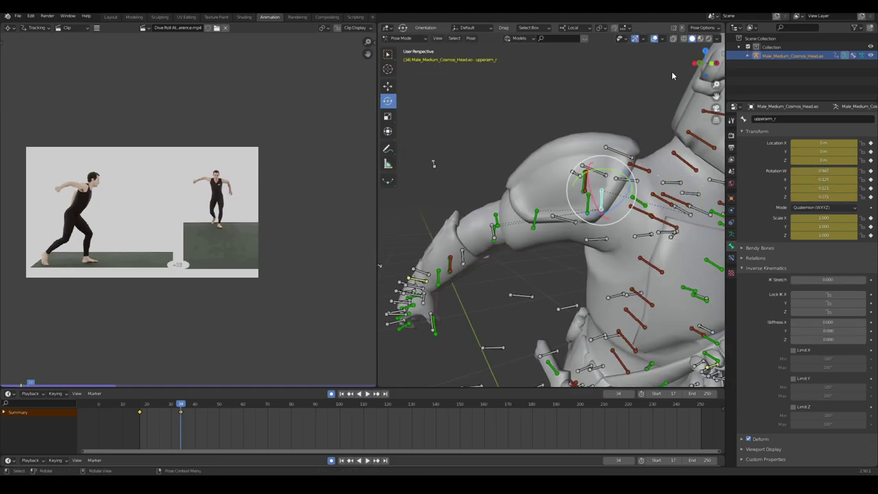
{"action": "scroll", "coordinate": [246, 162], "scroll_direction": "up", "scroll_amount": 2}
{"action": "middle_click_drag", "start_coordinate": [675, 206], "coordinate": [607, 210]}
{"action": "middle_click_drag", "start_coordinate": [615, 242], "coordinate": [590, 203]}
{"action": "left_click", "coordinate": [590, 202]}
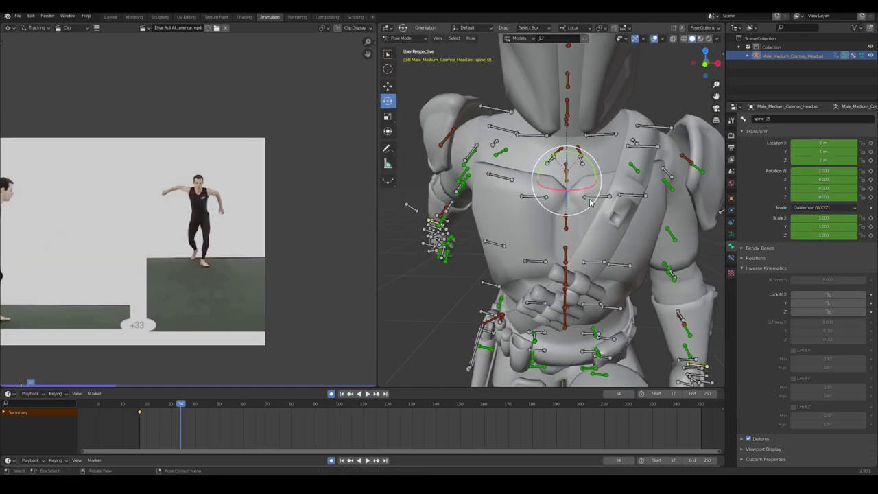
{"action": "left_click_drag", "start_coordinate": [580, 192], "coordinate": [576, 200]}
Select the right upper arm bone upperarm_r and refine its backward rotation.
{"action": "scroll", "coordinate": [511, 206], "scroll_direction": "down", "scroll_amount": 3}
{"action": "middle_click_drag", "start_coordinate": [473, 203], "coordinate": [540, 212]}
{"action": "scroll", "coordinate": [519, 217], "scroll_direction": "up", "scroll_amount": 3}
{"action": "scroll", "coordinate": [540, 212], "scroll_direction": "down", "scroll_amount": 4}
{"action": "scroll", "coordinate": [540, 212], "scroll_direction": "up", "scroll_amount": 6}
{"action": "left_click", "coordinate": [539, 212]}
{"action": "key", "text": "ctrl+KP_3"}
{"action": "scroll", "coordinate": [541, 214], "scroll_direction": "down", "scroll_amount": 7}
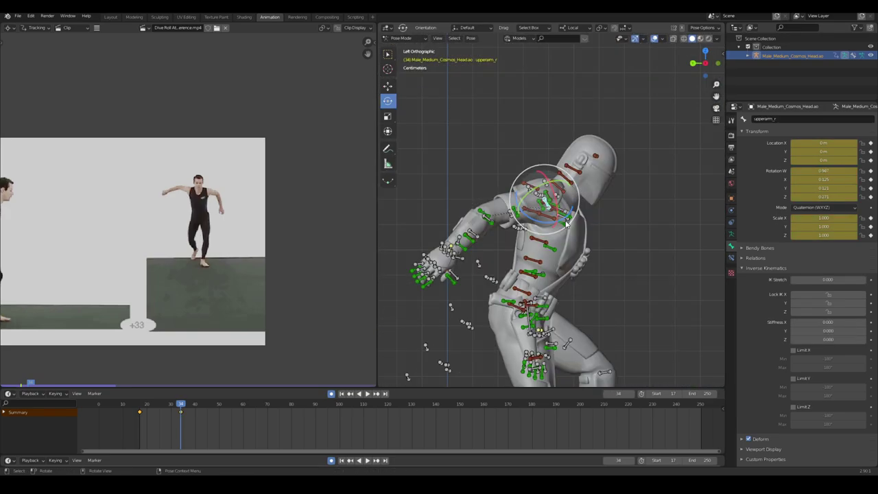
{"action": "left_click_drag", "start_coordinate": [563, 216], "coordinate": [562, 218]}
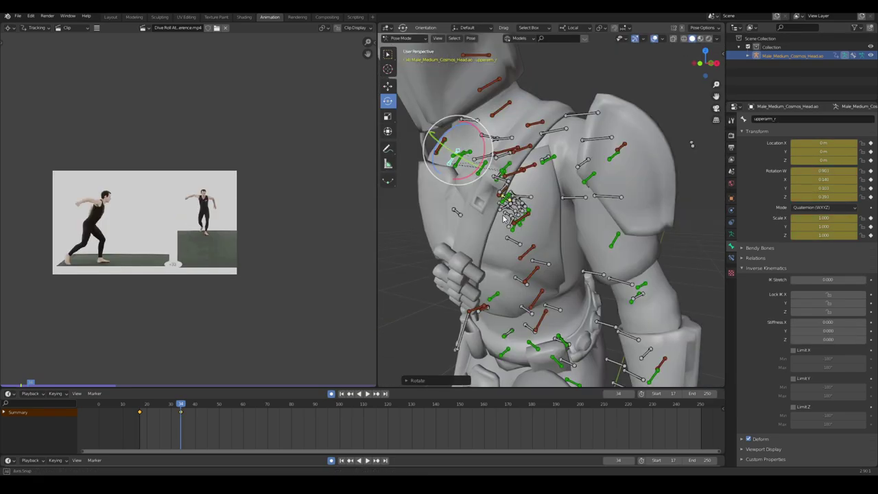
Rotate the left upper arm bone upperarm_l in two local turns to swing the arm out from the body.
{"action": "middle_click_drag", "start_coordinate": [549, 206], "coordinate": [582, 237]}
{"action": "scroll", "coordinate": [572, 180], "scroll_direction": "down", "scroll_amount": 4}
{"action": "left_click", "coordinate": [559, 187]}
{"action": "scroll", "coordinate": [502, 153], "scroll_direction": "up", "scroll_amount": 4}
{"action": "scroll", "coordinate": [494, 179], "scroll_direction": "down", "scroll_amount": 4}
{"action": "scroll", "coordinate": [581, 237], "scroll_direction": "up", "scroll_amount": 4}
{"action": "left_click_drag", "start_coordinate": [585, 213], "coordinate": [589, 198]}
{"action": "left_click", "coordinate": [590, 198]}
{"action": "middle_click_drag", "start_coordinate": [590, 197], "coordinate": [563, 219]}
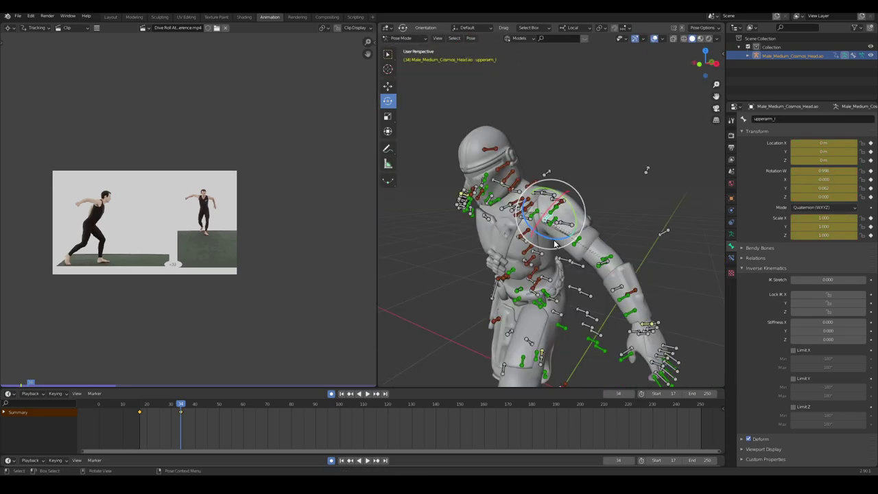
{"action": "left_click_drag", "start_coordinate": [559, 238], "coordinate": [572, 253]}
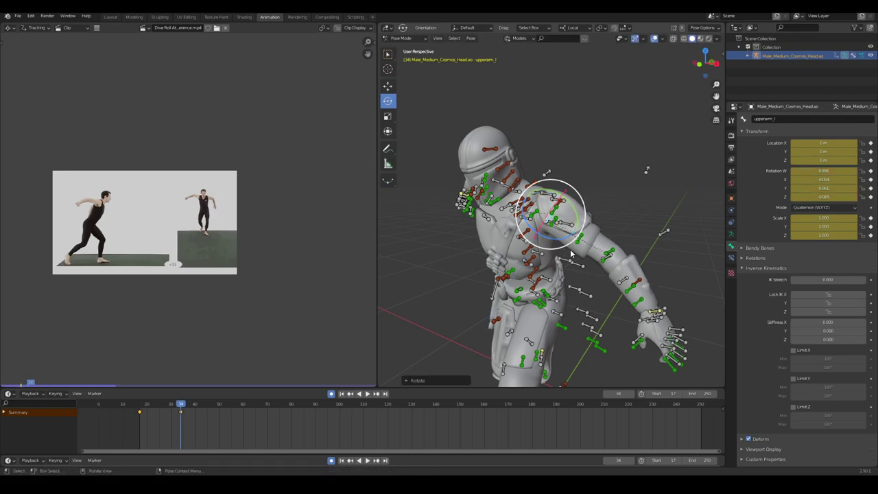
Rotate the left clavicle bone clavicle_l so the shoulder follows the arm.
{"action": "middle_click_drag", "start_coordinate": [572, 253], "coordinate": [504, 220]}
{"action": "scroll", "coordinate": [496, 218], "scroll_direction": "up", "scroll_amount": 3}
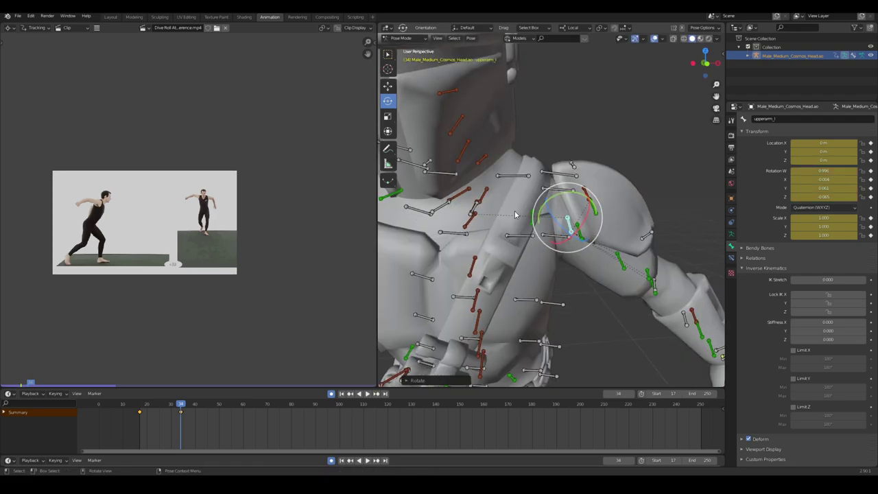
{"action": "middle_click_drag", "start_coordinate": [493, 220], "coordinate": [481, 221]}
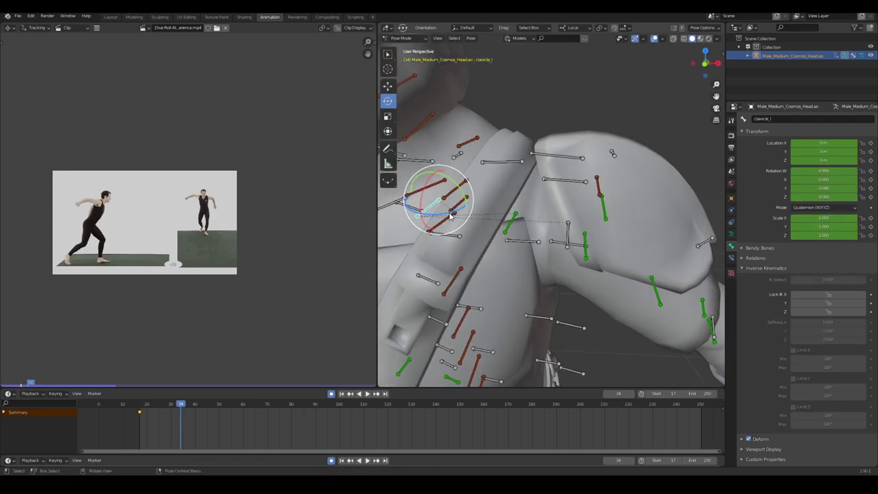
{"action": "left_click_drag", "start_coordinate": [450, 216], "coordinate": [557, 247]}
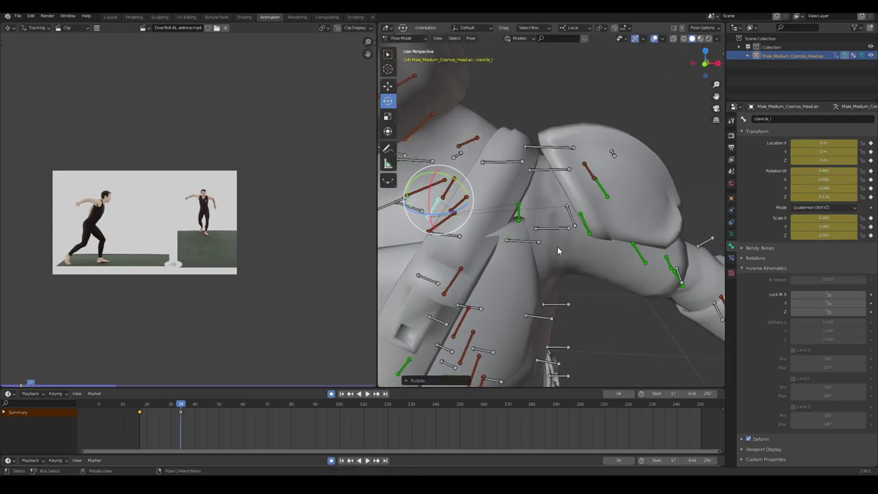
Bend the left forearm bone lowerarm_l at the elbow and turn it on a second local axis to match the reference.
{"action": "scroll", "coordinate": [578, 255], "scroll_direction": "down", "scroll_amount": 4}
{"action": "middle_click_drag", "start_coordinate": [558, 248], "coordinate": [617, 221]}
{"action": "scroll", "coordinate": [579, 254], "scroll_direction": "up", "scroll_amount": 3}
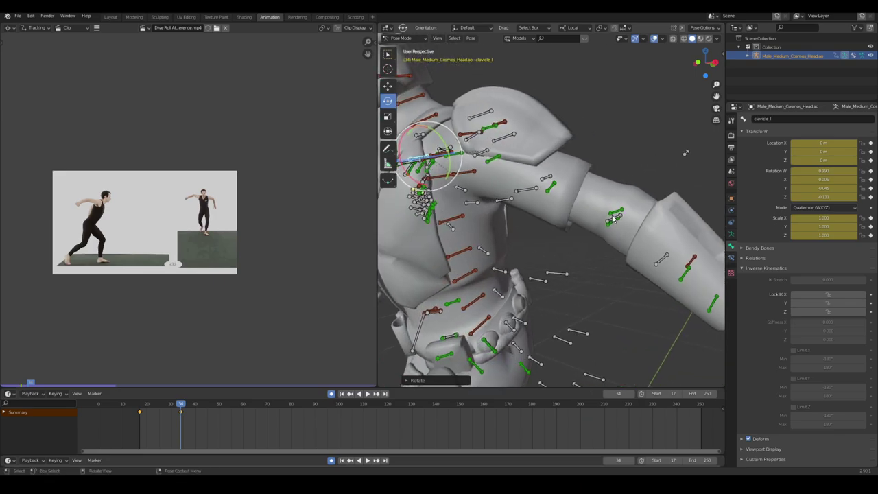
{"action": "middle_click_drag", "start_coordinate": [501, 247], "coordinate": [524, 245]}
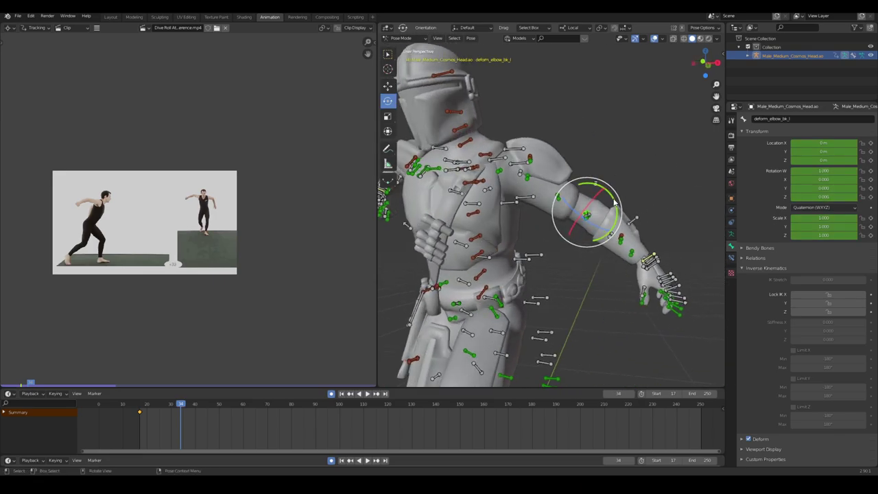
{"action": "middle_click_drag", "start_coordinate": [614, 203], "coordinate": [646, 260]}
{"action": "scroll", "coordinate": [588, 244], "scroll_direction": "up", "scroll_amount": 5}
{"action": "left_click", "coordinate": [652, 259]}
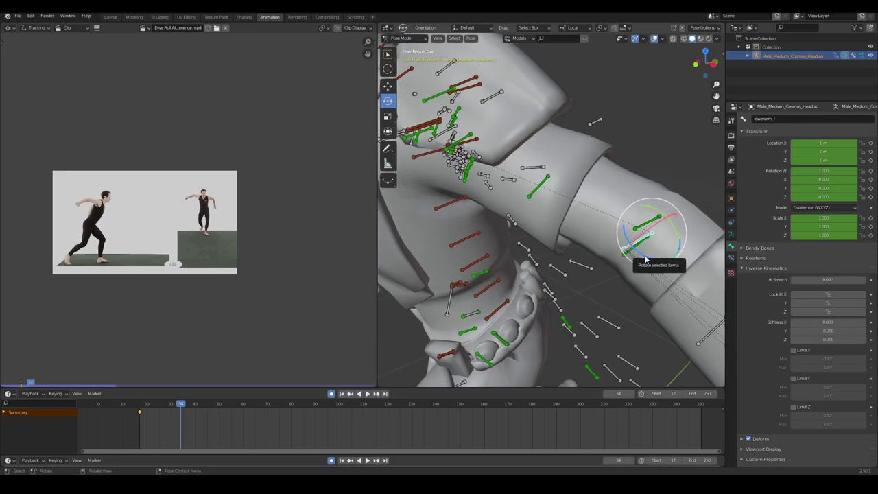
{"action": "left_click_drag", "start_coordinate": [646, 258], "coordinate": [622, 240]}
{"action": "scroll", "coordinate": [617, 240], "scroll_direction": "down", "scroll_amount": 5}
{"action": "middle_click_drag", "start_coordinate": [598, 244], "coordinate": [640, 229]}
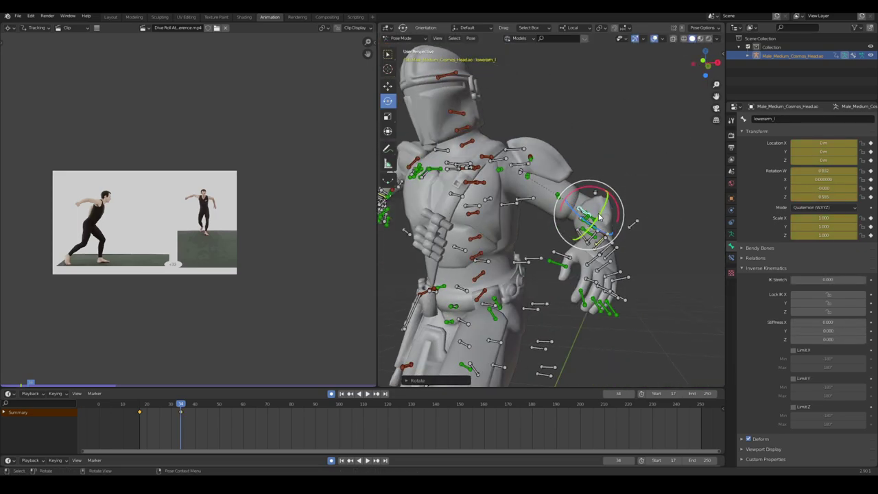
{"action": "left_click_drag", "start_coordinate": [600, 215], "coordinate": [572, 226]}
{"action": "middle_click_drag", "start_coordinate": [572, 226], "coordinate": [577, 240]}
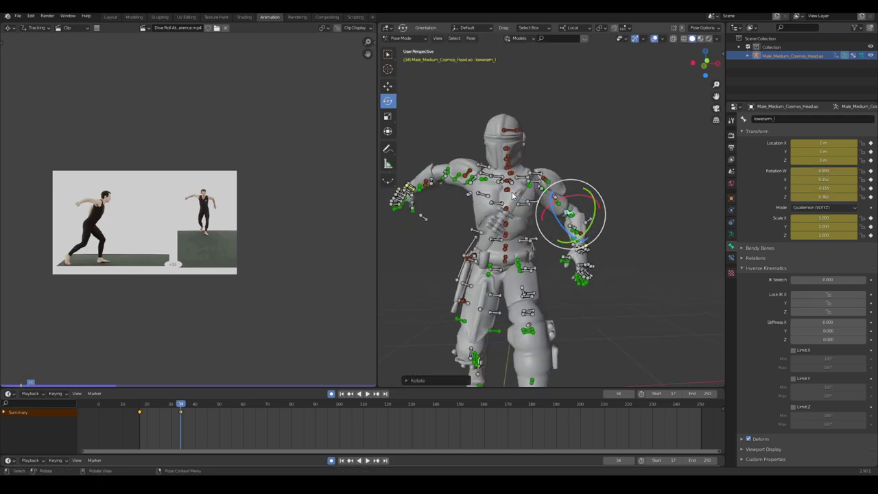
{"action": "scroll", "coordinate": [513, 195], "scroll_direction": "up", "scroll_amount": 4}
{"action": "middle_click_drag", "start_coordinate": [512, 196], "coordinate": [481, 229]}
{"action": "scroll", "coordinate": [535, 212], "scroll_direction": "up", "scroll_amount": 2}
{"action": "left_click", "coordinate": [504, 204]}
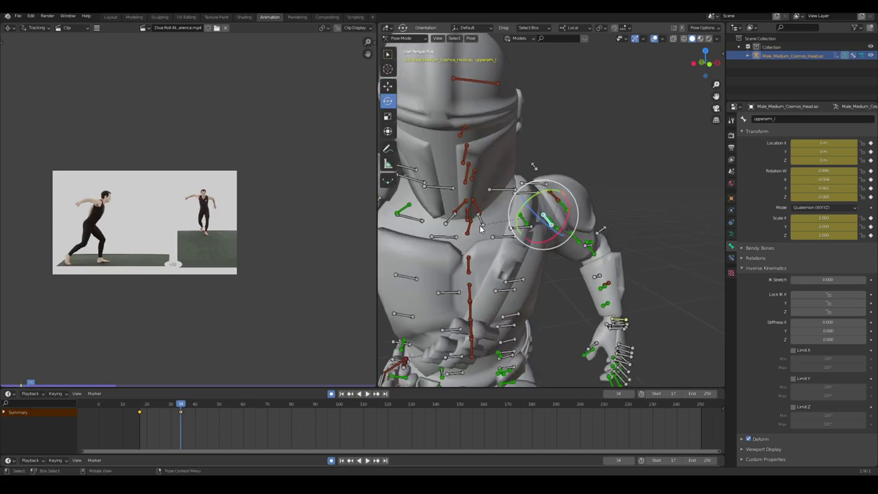
{"action": "left_click", "coordinate": [481, 227]}
{"action": "left_click_drag", "start_coordinate": [483, 232], "coordinate": [542, 213]}
{"action": "scroll", "coordinate": [543, 212], "scroll_direction": "down", "scroll_amount": 5}
{"action": "scroll", "coordinate": [540, 239], "scroll_direction": "up", "scroll_amount": 6}
{"action": "middle_click_drag", "start_coordinate": [542, 212], "coordinate": [581, 220]}
{"action": "key", "text": "ctrl+z"}
{"action": "key", "text": "ctrl+z"}
{"action": "key", "text": "ctrl+z"}
{"action": "key", "text": "ctrl+z"}
{"action": "key", "text": "ctrl+z"}
{"action": "key", "text": "ctrl+z"}
Rotate the neck bone neck_01 freely with trackball rotation in the front view and fine-tune the head's direction.
{"action": "key", "text": "KP_1"}
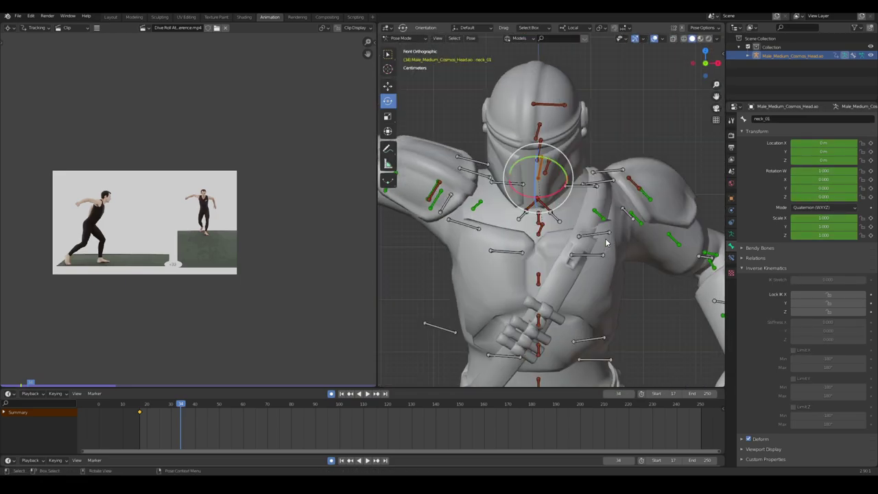
{"action": "key", "text": "r"}
{"action": "key", "text": "r"}
{"action": "left_click", "coordinate": [560, 165]}
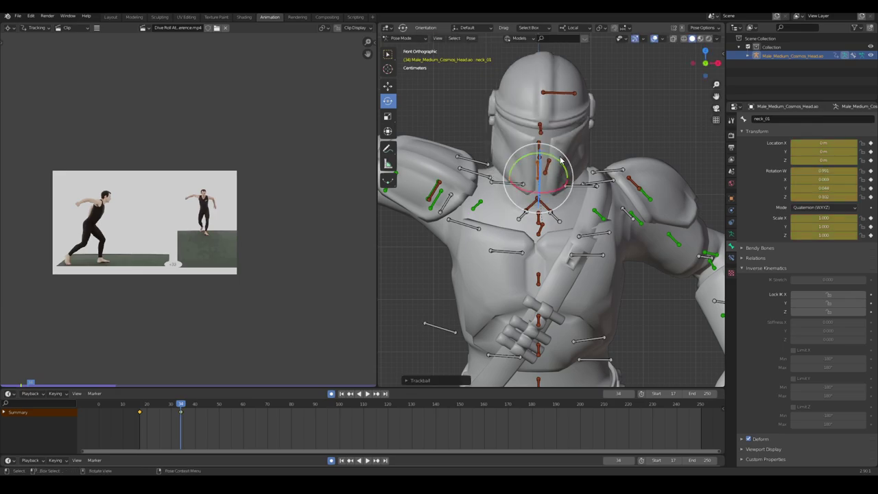
{"action": "left_click", "coordinate": [552, 151]}
{"action": "left_click_drag", "start_coordinate": [554, 152], "coordinate": [563, 164]}
Rotate the lower spine bone spine_02 to adjust the torso's lean.
{"action": "middle_click_drag", "start_coordinate": [564, 165], "coordinate": [614, 172]}
{"action": "left_click", "coordinate": [548, 199]}
{"action": "left_click_drag", "start_coordinate": [557, 214], "coordinate": [572, 230]}
{"action": "scroll", "coordinate": [576, 218], "scroll_direction": "down", "scroll_amount": 6}
{"action": "middle_click_drag", "start_coordinate": [576, 218], "coordinate": [604, 212]}
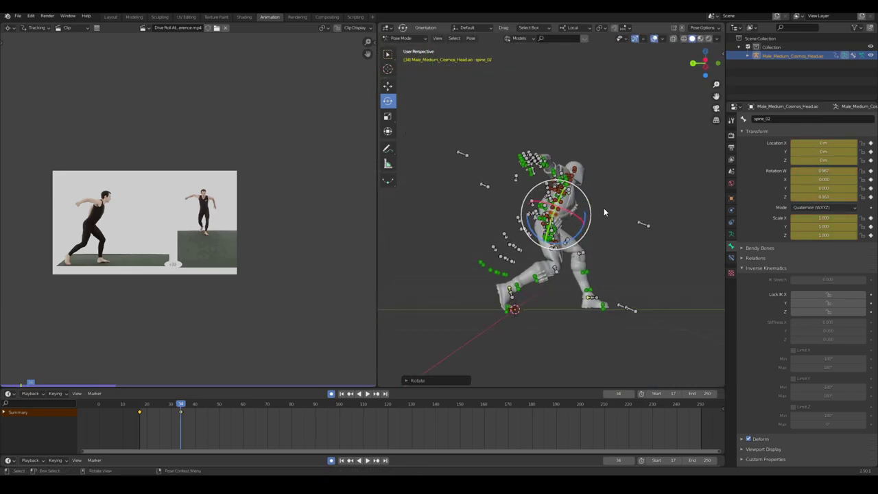
{"action": "key", "text": "ctrl+KP_3"}
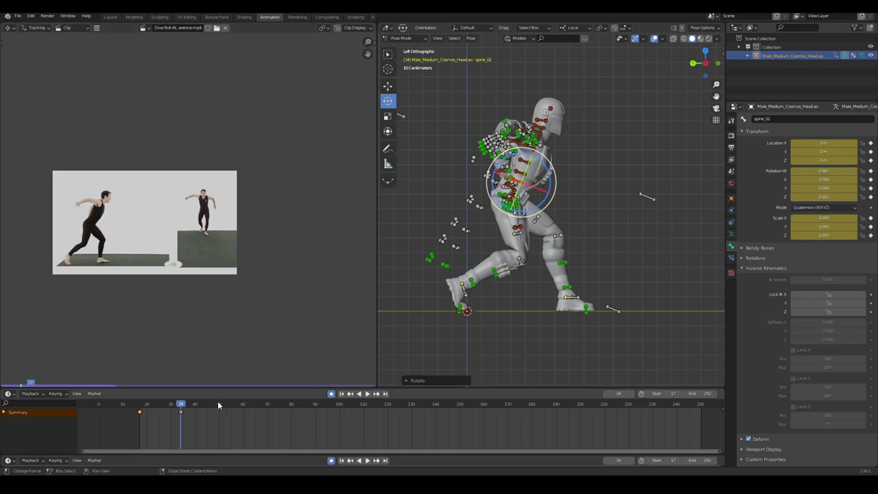
Select all bones and insert a keyframe for the pose at frame 34.
{"action": "key", "text": "a"}
{"action": "key", "text": "i"}
{"action": "left_click", "coordinate": [617, 250]}
Lasso-select the loose cape bones floating behind the legs and hips in two groups and hide them.
{"action": "middle_click_drag", "start_coordinate": [617, 251], "coordinate": [582, 252]}
{"action": "scroll", "coordinate": [538, 250], "scroll_direction": "up", "scroll_amount": 5}
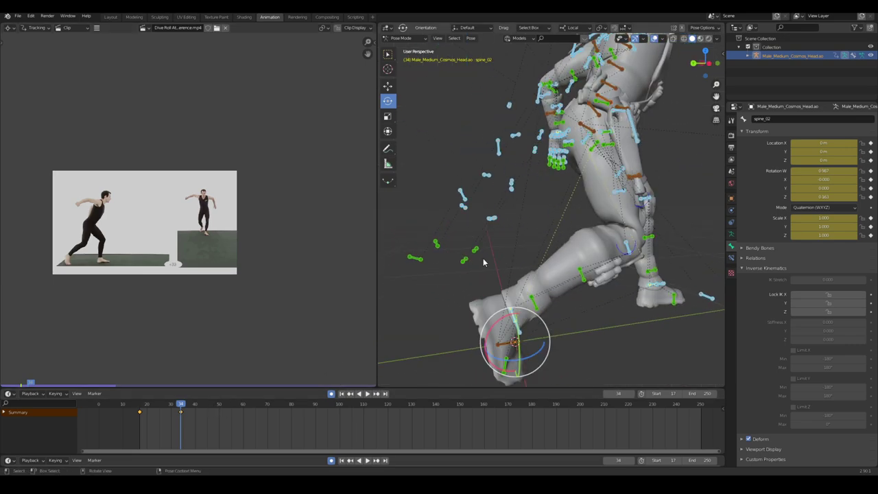
{"action": "key", "text": "alt+a"}
{"action": "mouse_move", "coordinate": [443, 293]}
{"action": "right_mouse_down", "text": "ctrl"}
{"action": "mouse_move", "coordinate": [463, 194]}
{"action": "mouse_move", "coordinate": [511, 236]}
{"action": "mouse_move", "coordinate": [500, 240]}
{"action": "right_mouse_up", "text": "ctrl"}
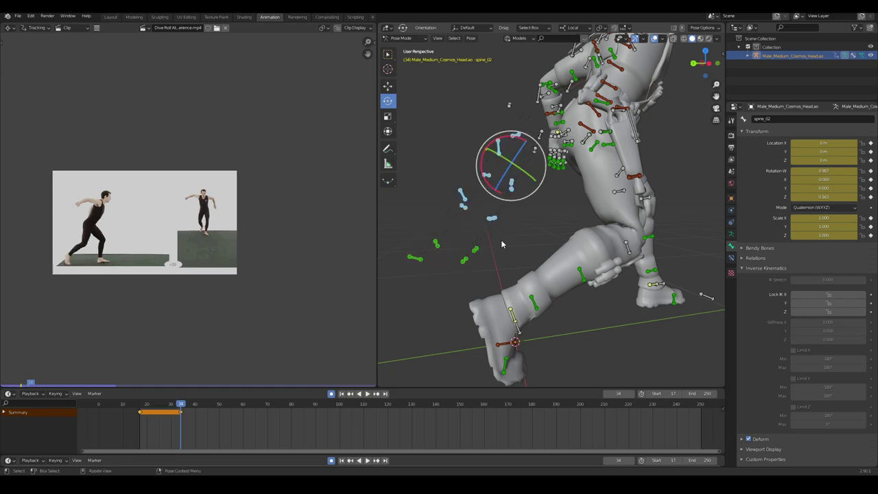
{"action": "key", "text": "h"}
{"action": "middle_click_drag", "start_coordinate": [513, 186], "coordinate": [643, 280]}
{"action": "mouse_move", "coordinate": [545, 197]}
{"action": "right_mouse_down", "text": "ctrl"}
{"action": "mouse_move", "coordinate": [598, 178]}
{"action": "mouse_move", "coordinate": [589, 180]}
{"action": "right_mouse_up", "text": "ctrl"}
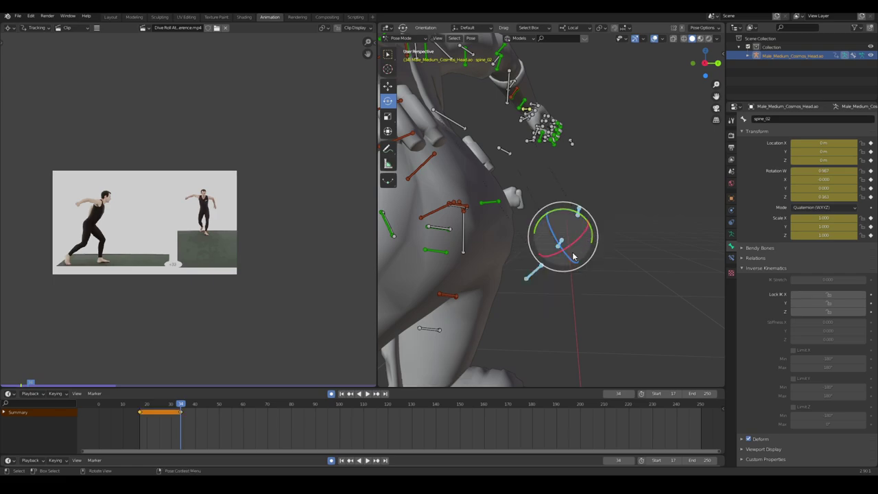
{"action": "key", "text": "h"}
Select the remaining stray cape bones behind the hips, including cape_04_l, and hide them.
{"action": "scroll", "coordinate": [549, 199], "scroll_direction": "down", "scroll_amount": 5}
{"action": "middle_click_drag", "start_coordinate": [549, 199], "coordinate": [578, 251]}
{"action": "scroll", "coordinate": [595, 237], "scroll_direction": "up", "scroll_amount": 4}
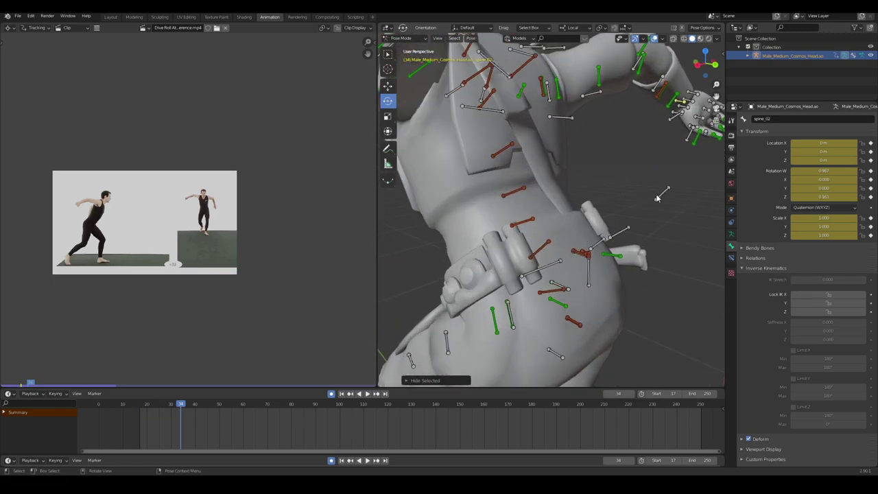
{"action": "left_click", "coordinate": [662, 194]}
{"action": "middle_click_drag", "start_coordinate": [662, 195], "coordinate": [691, 197]}
{"action": "left_click", "coordinate": [620, 232], "text": "shift"}
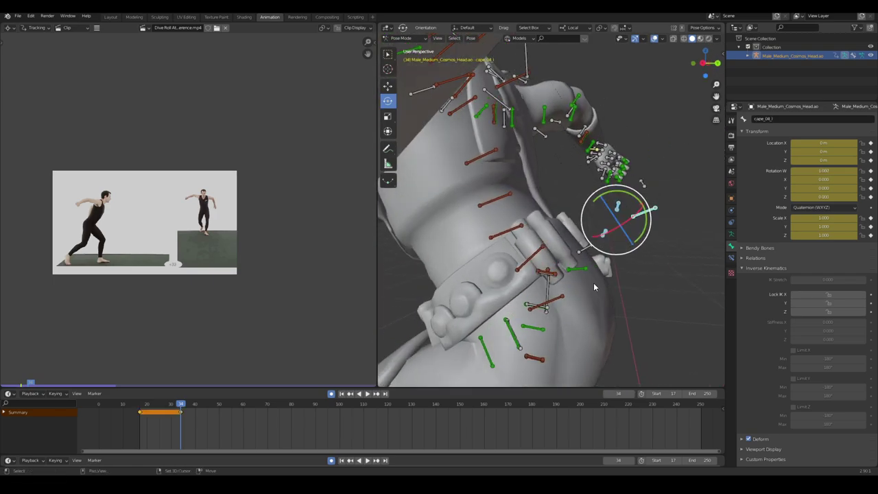
{"action": "key", "text": "h"}
Select all visible bones of the character at frame 34.
{"action": "middle_click_drag", "start_coordinate": [598, 285], "coordinate": [553, 219]}
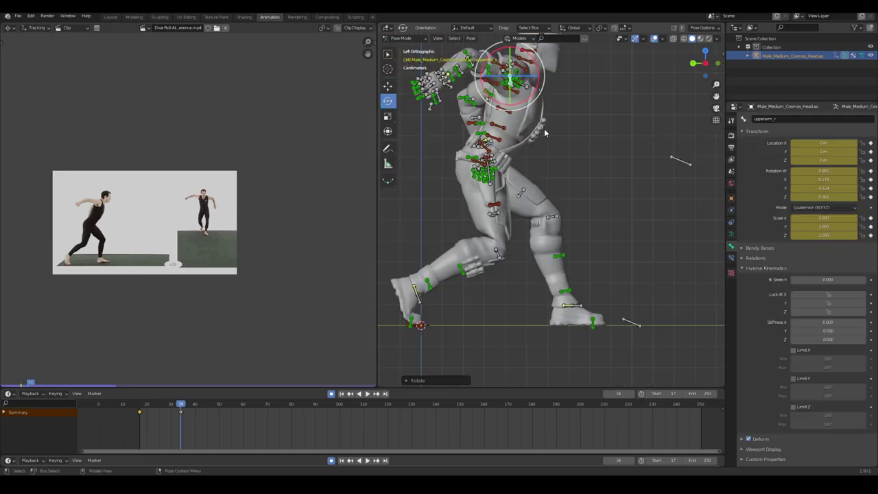
{"action": "middle_click_drag", "start_coordinate": [550, 139], "coordinate": [553, 147], "text": "shift"}
{"action": "key", "text": "a"}
{"action": "right_click", "coordinate": [552, 147]}
{"action": "key", "text": "Escape"}
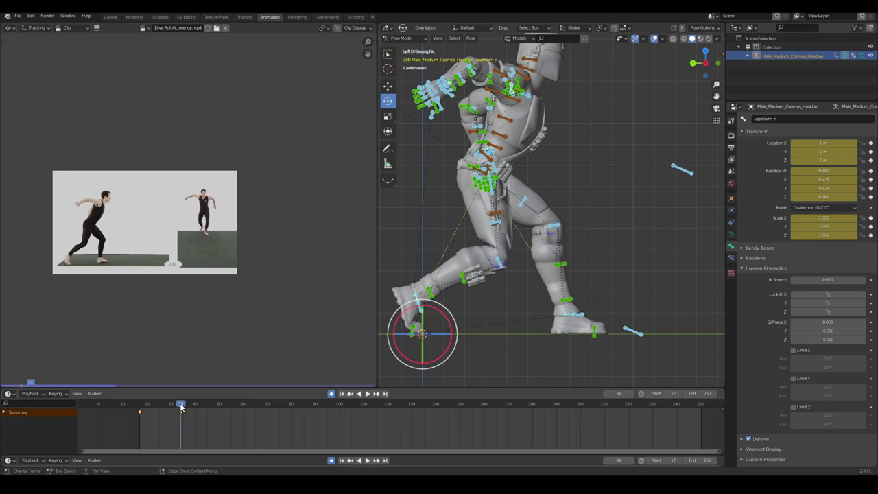
Scrub the timeline to frame 42 and enlarge the reference clip around the crouching performer.
{"action": "left_click_drag", "start_coordinate": [181, 406], "coordinate": [197, 407]}
{"action": "middle_click_drag", "start_coordinate": [556, 173], "coordinate": [510, 216], "text": "shift"}
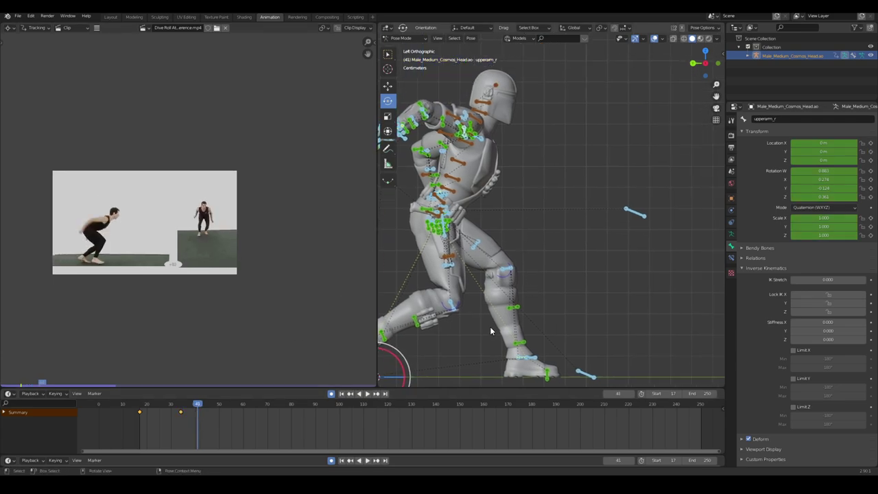
{"action": "middle_click_drag", "start_coordinate": [537, 262], "coordinate": [606, 235], "text": "shift"}
{"action": "scroll", "coordinate": [554, 303], "scroll_direction": "up", "scroll_amount": 1}
{"action": "middle_click_drag", "start_coordinate": [586, 189], "coordinate": [521, 226]}
{"action": "left_click", "coordinate": [192, 406]}
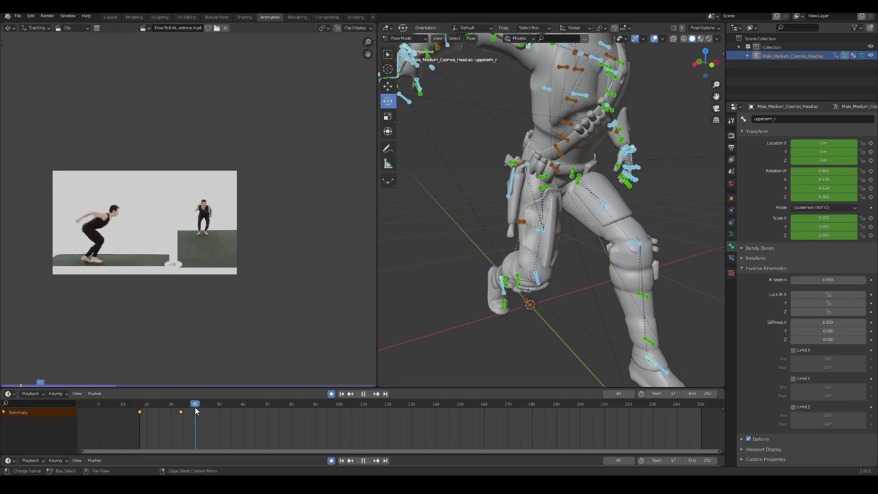
{"action": "scroll", "coordinate": [192, 213], "scroll_direction": "down", "scroll_amount": 3}
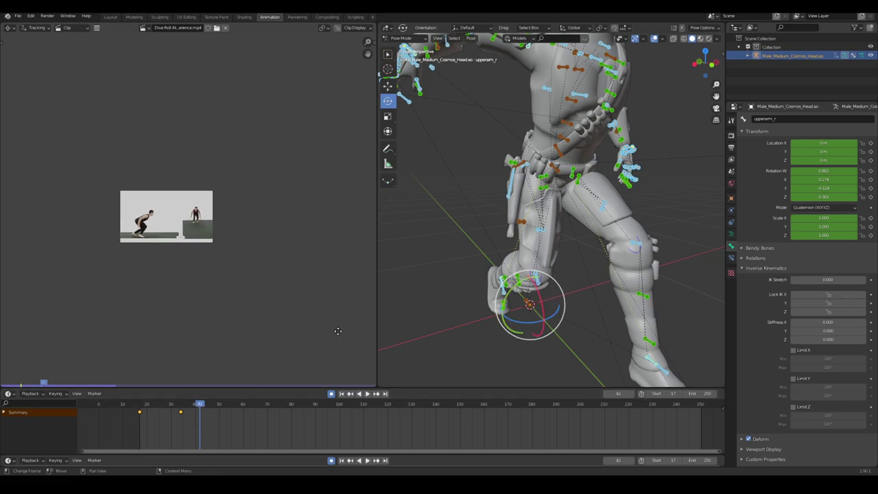
{"action": "scroll", "coordinate": [234, 296], "scroll_direction": "up", "scroll_amount": 8}
{"action": "middle_click_drag", "start_coordinate": [213, 283], "coordinate": [223, 281]}
{"action": "middle_click_drag", "start_coordinate": [420, 319], "coordinate": [467, 304]}
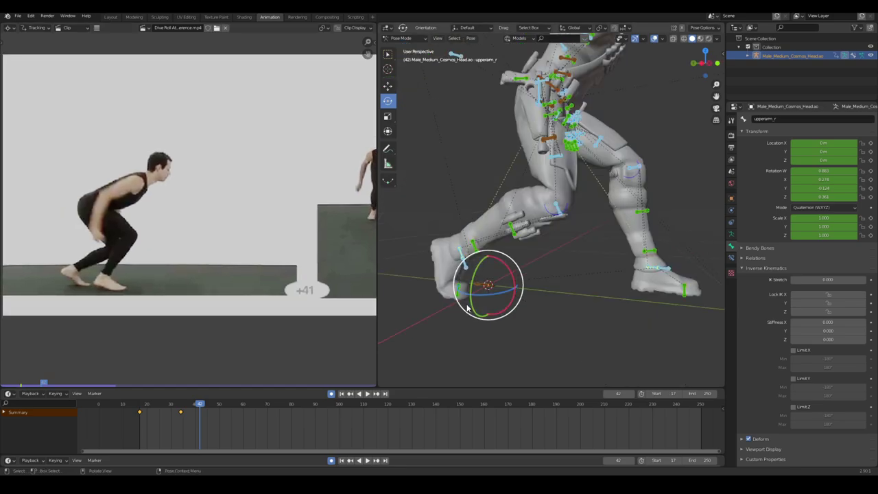
Move the right foot's IK bone ik_foot_r forward past the left foot in the left side view and turn it toward level.
{"action": "left_click", "coordinate": [463, 259]}
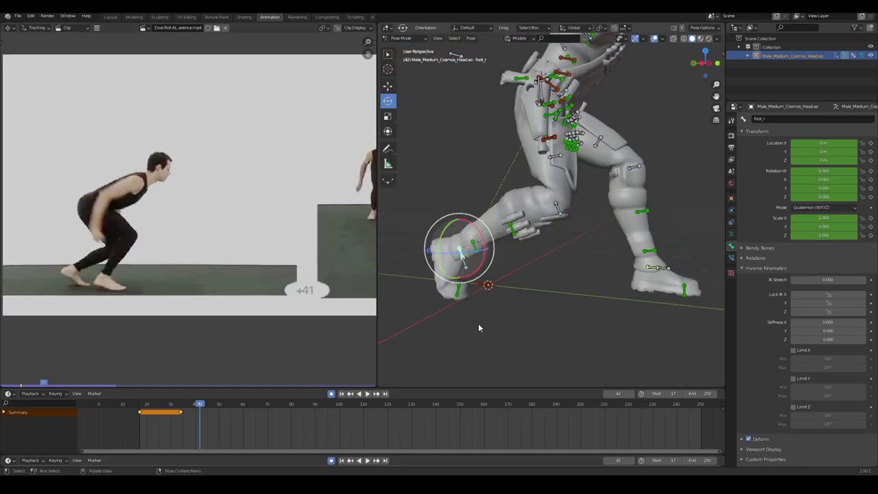
{"action": "left_click", "coordinate": [701, 63]}
{"action": "key", "text": "g"}
{"action": "left_click", "coordinate": [679, 329]}
{"action": "left_click_drag", "start_coordinate": [691, 238], "coordinate": [661, 249]}
{"action": "middle_click_drag", "start_coordinate": [639, 259], "coordinate": [412, 250], "text": "shift"}
{"action": "key", "text": "g"}
{"action": "left_click", "coordinate": [484, 246]}
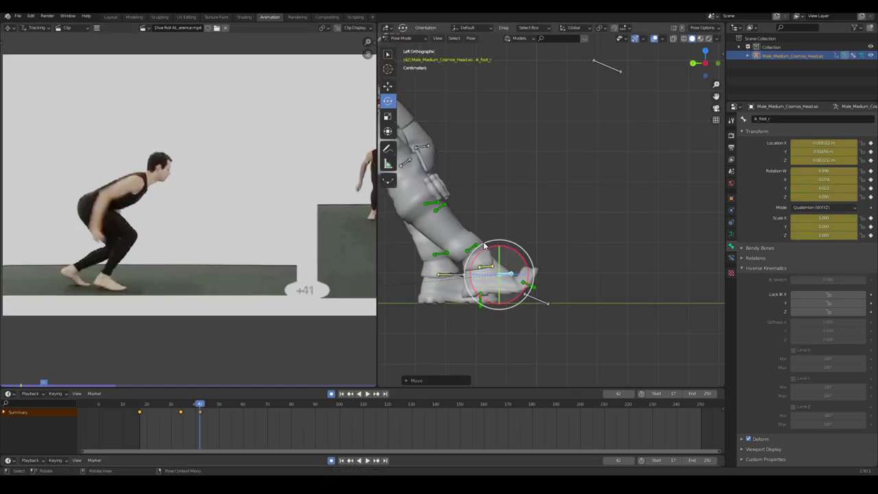
Move the pelvis bone forward and down over the feet to put the character into a crouch.
{"action": "middle_click_drag", "start_coordinate": [485, 245], "coordinate": [539, 222]}
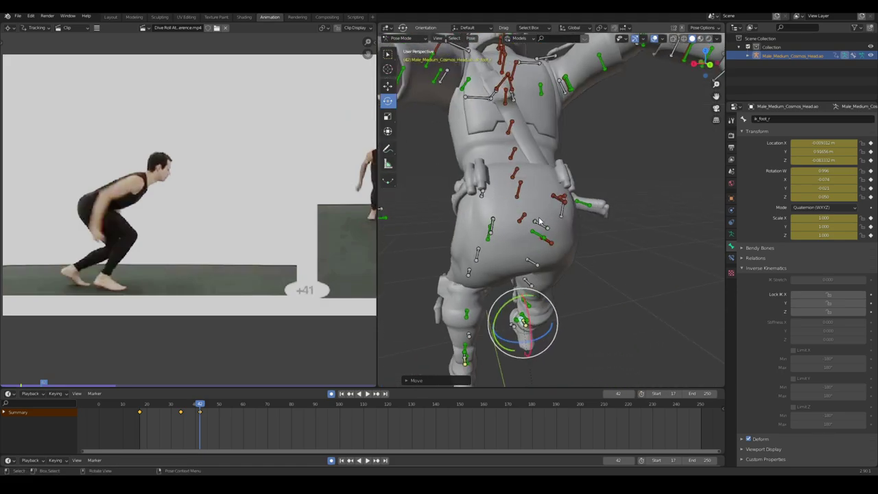
{"action": "left_click", "coordinate": [501, 255]}
{"action": "middle_click_drag", "start_coordinate": [642, 110], "coordinate": [533, 270]}
{"action": "key", "text": "g"}
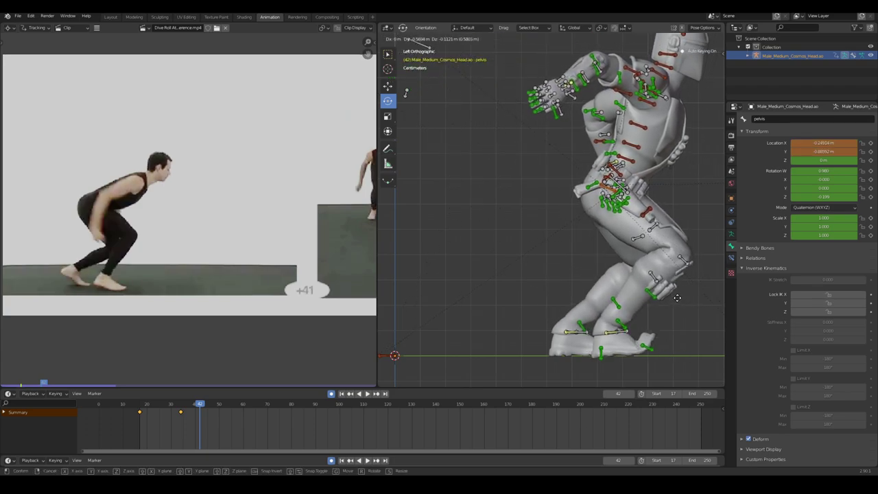
{"action": "left_click", "coordinate": [675, 304]}
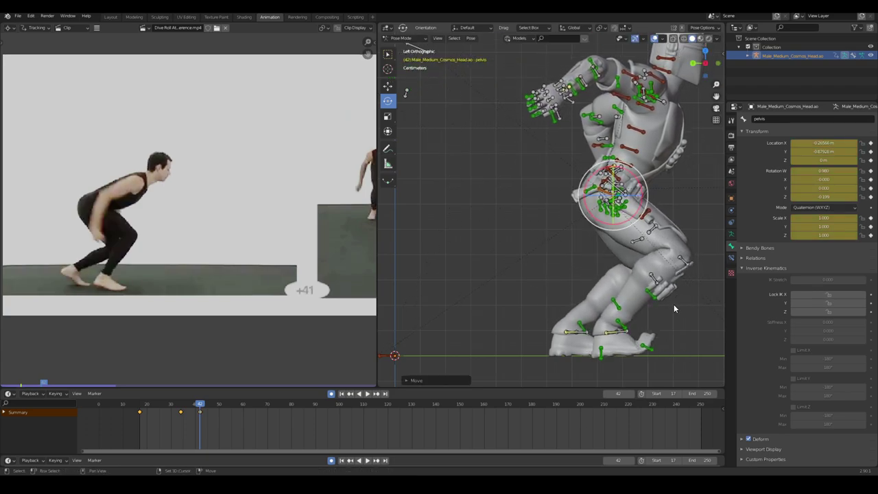
Move the right foot's IK bone ik_foot_r farther ahead of the left foot and rotate it to sit on the ground.
{"action": "middle_click_drag", "start_coordinate": [674, 307], "coordinate": [555, 292], "text": "shift"}
{"action": "left_click", "coordinate": [502, 318]}
{"action": "key", "text": "g"}
{"action": "left_click", "coordinate": [554, 318]}
{"action": "key", "text": "r"}
{"action": "left_click", "coordinate": [548, 329]}
Rotate the left foot's IK bone ik_foot_l and reposition it to match the performer's rear foot.
{"action": "middle_click_drag", "start_coordinate": [454, 323], "coordinate": [506, 245], "text": "shift"}
{"action": "left_click", "coordinate": [505, 248]}
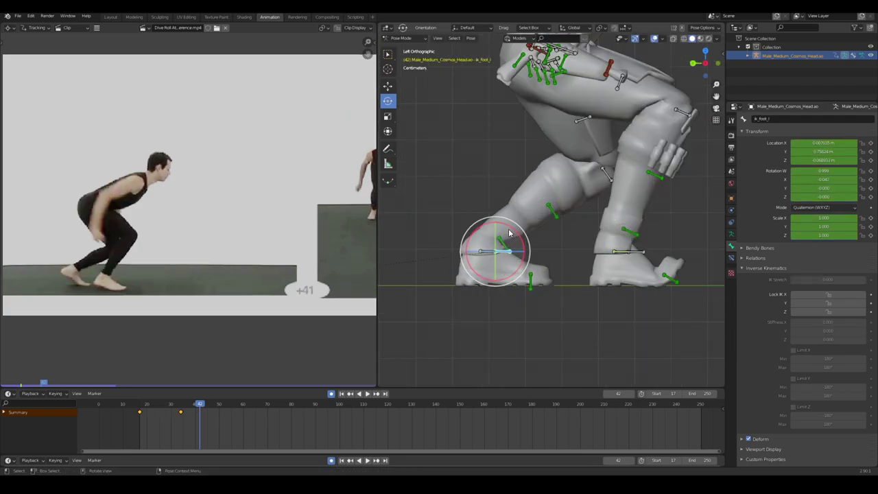
{"action": "left_click_drag", "start_coordinate": [508, 228], "coordinate": [495, 244]}
{"action": "key", "text": "g"}
{"action": "left_click", "coordinate": [505, 225]}
{"action": "left_click", "coordinate": [501, 284]}
Rotate the right foot's toe bone ball_r so the toes straighten toward the ground.
{"action": "middle_click_drag", "start_coordinate": [496, 244], "coordinate": [515, 256]}
{"action": "left_click", "coordinate": [510, 241]}
{"action": "scroll", "coordinate": [477, 240], "scroll_direction": "up", "scroll_amount": 6}
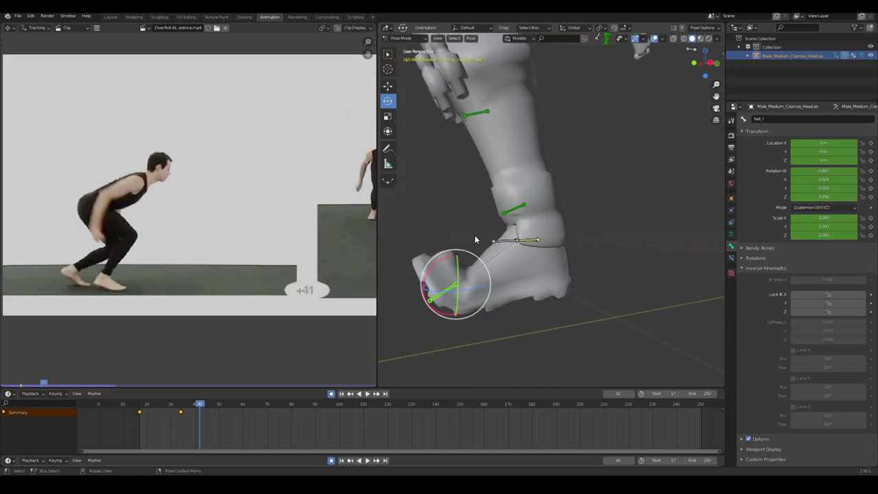
{"action": "left_click_drag", "start_coordinate": [438, 264], "coordinate": [415, 290]}
{"action": "middle_click_drag", "start_coordinate": [444, 280], "coordinate": [513, 280]}
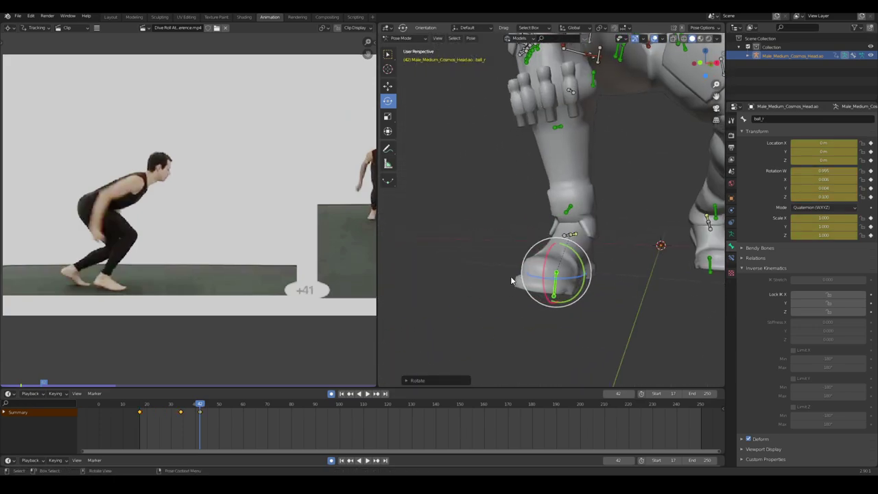
{"action": "key", "text": "KP_1"}
{"action": "middle_click_drag", "start_coordinate": [600, 311], "coordinate": [556, 285]}
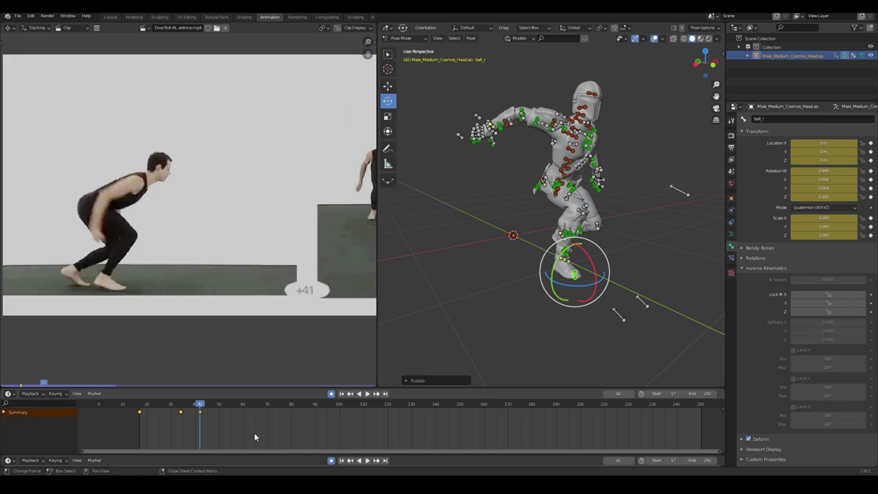
Examine the crouched pose from several angles, comparing the torso and right arm with the performer.
{"action": "middle_click_drag", "start_coordinate": [521, 254], "coordinate": [603, 167]}
{"action": "scroll", "coordinate": [561, 252], "scroll_direction": "up", "scroll_amount": 3}
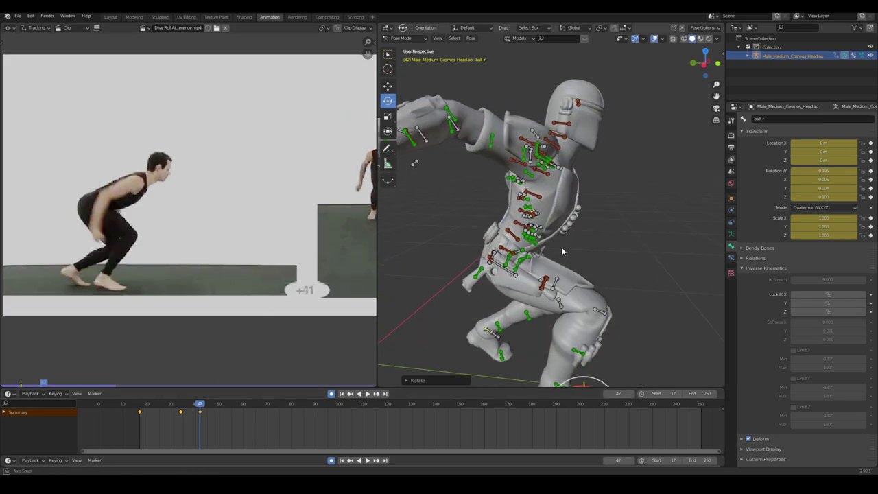
{"action": "middle_click_drag", "start_coordinate": [561, 251], "coordinate": [521, 242]}
{"action": "scroll", "coordinate": [505, 238], "scroll_direction": "up", "scroll_amount": 4}
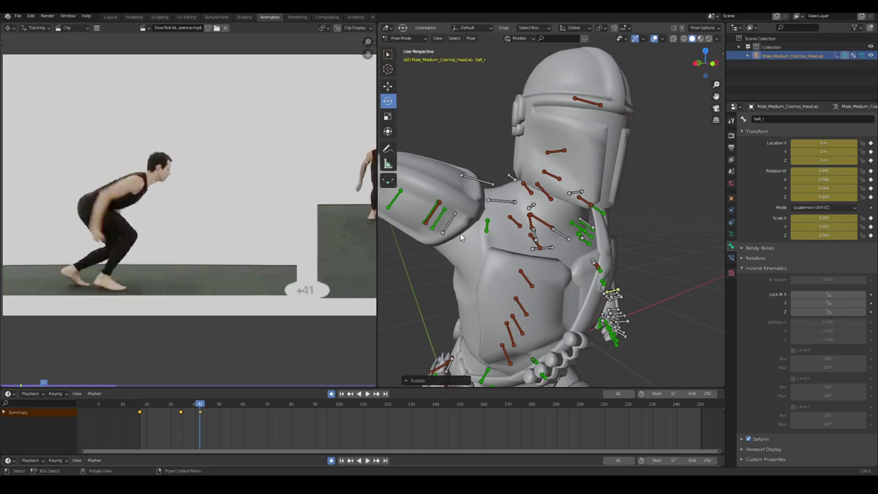
{"action": "left_click", "coordinate": [592, 276]}
{"action": "scroll", "coordinate": [594, 278], "scroll_direction": "down", "scroll_amount": 4}
{"action": "middle_click_drag", "start_coordinate": [594, 278], "coordinate": [536, 204]}
{"action": "scroll", "coordinate": [536, 203], "scroll_direction": "up", "scroll_amount": 3}
{"action": "middle_click_drag", "start_coordinate": [658, 102], "coordinate": [686, 90]}
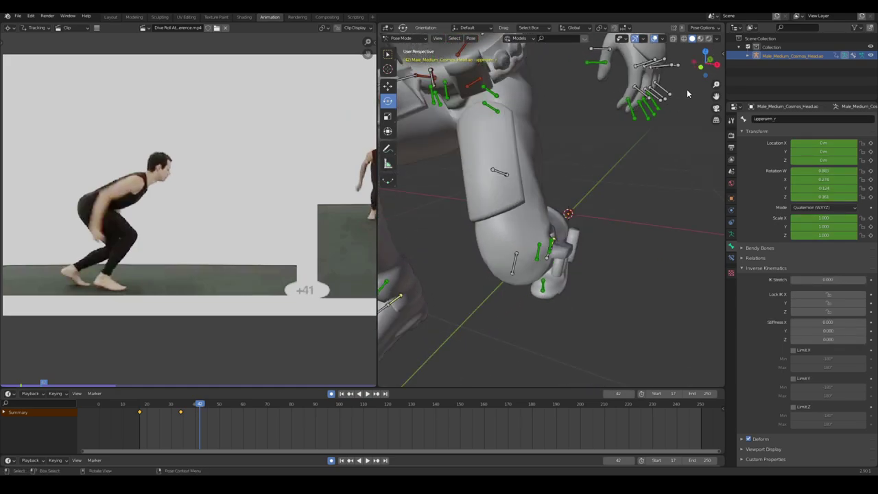
{"action": "left_click", "coordinate": [694, 63]}
{"action": "middle_click_drag", "start_coordinate": [625, 190], "coordinate": [562, 238]}
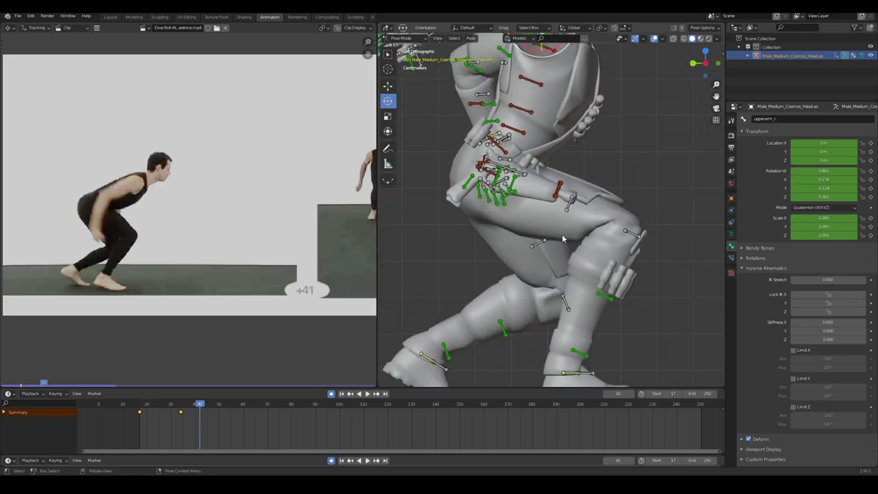
{"action": "middle_click_drag", "start_coordinate": [464, 220], "coordinate": [692, 165]}
Rotate the pelvis bone to refine the lean of the crouch at frame 42.
{"action": "left_click", "coordinate": [603, 198]}
{"action": "key", "text": "r"}
{"action": "left_click", "coordinate": [711, 142]}
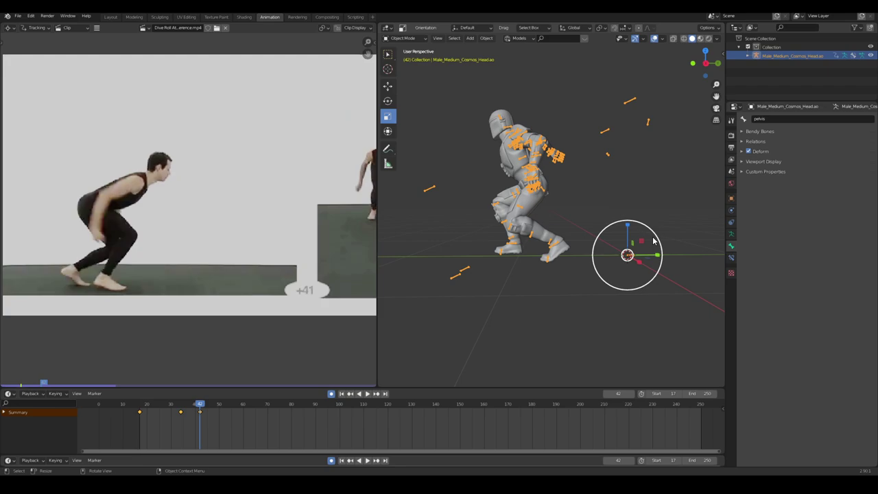
Scale the whole armature by -1 horizontally in Object Mode to reverse its facing, and return to Pose Mode.
{"action": "middle_click_drag", "start_coordinate": [652, 243], "coordinate": [624, 262]}
{"action": "left_click_drag", "start_coordinate": [626, 252], "coordinate": [569, 247]}
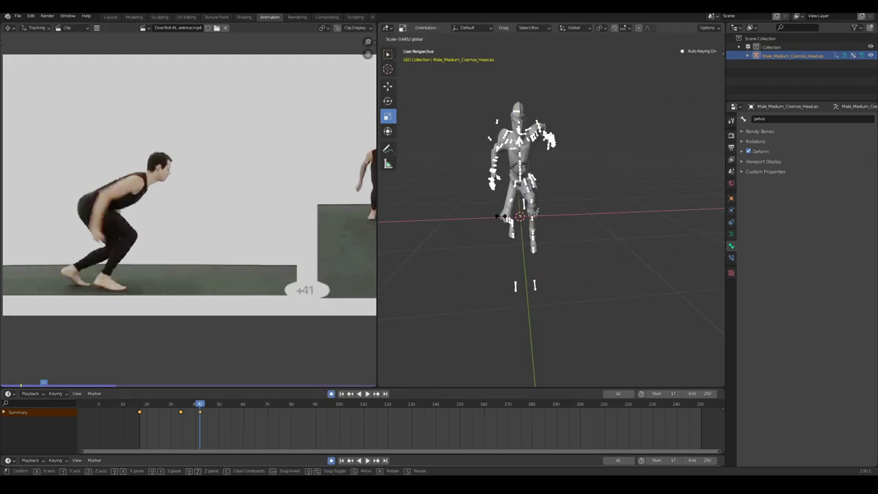
{"action": "left_click_drag", "start_coordinate": [501, 216], "coordinate": [554, 207]}
{"action": "left_click", "coordinate": [554, 205]}
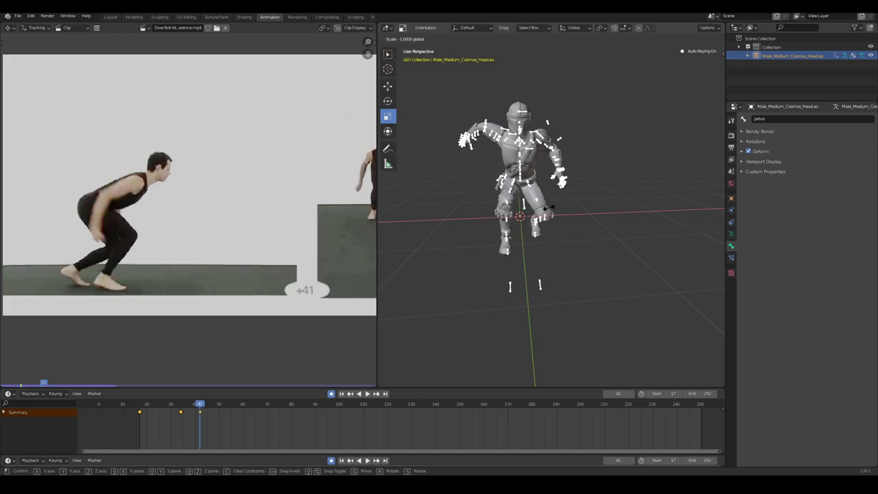
{"action": "key", "text": "ctrl+Tab"}
{"action": "middle_click_drag", "start_coordinate": [554, 206], "coordinate": [574, 200]}
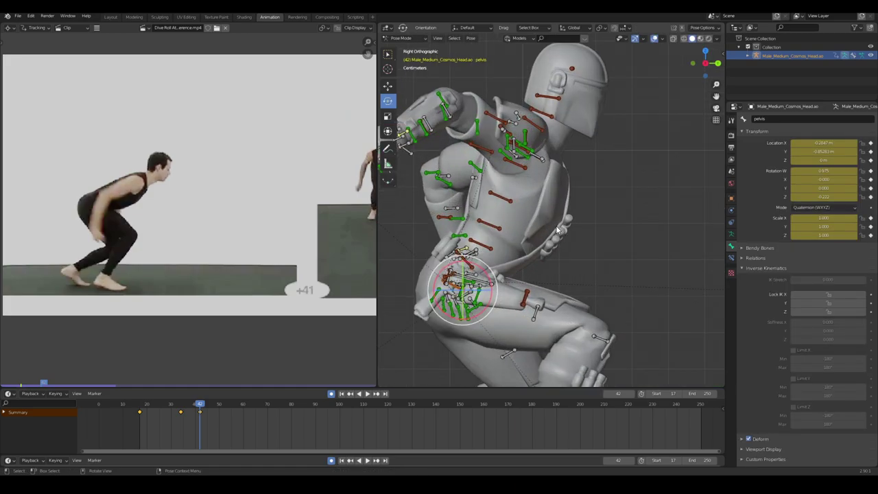
Bend the spine farther forward and rotate the neck bone neck_01 to match the performer's head angle.
{"action": "middle_click_drag", "start_coordinate": [557, 231], "coordinate": [645, 188]}
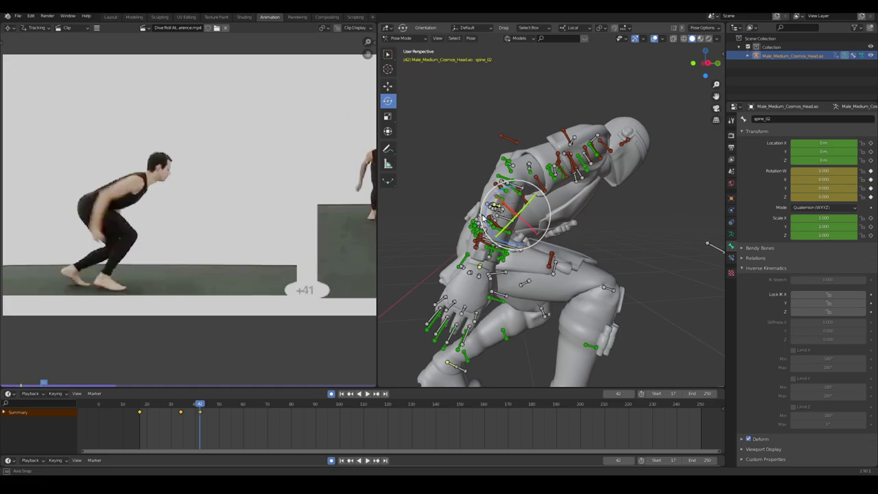
{"action": "middle_click_drag", "start_coordinate": [482, 218], "coordinate": [539, 206]}
{"action": "scroll", "coordinate": [535, 137], "scroll_direction": "up", "scroll_amount": 5}
{"action": "left_click_drag", "start_coordinate": [539, 137], "coordinate": [535, 125]}
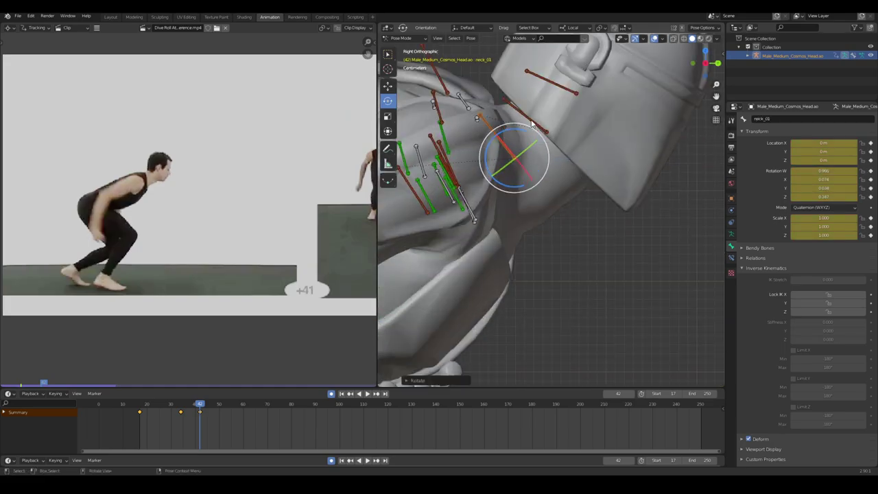
{"action": "scroll", "coordinate": [588, 276], "scroll_direction": "down", "scroll_amount": 5}
{"action": "scroll", "coordinate": [574, 213], "scroll_direction": "up", "scroll_amount": 5}
{"action": "left_click_drag", "start_coordinate": [574, 213], "coordinate": [583, 233]}
{"action": "scroll", "coordinate": [96, 231], "scroll_direction": "down", "scroll_amount": 1}
Rotate the left upper arm bone upperarm_l alongside the body and select the forearm bone lowerarm_l.
{"action": "middle_click_drag", "start_coordinate": [480, 240], "coordinate": [550, 201]}
{"action": "left_click", "coordinate": [519, 181]}
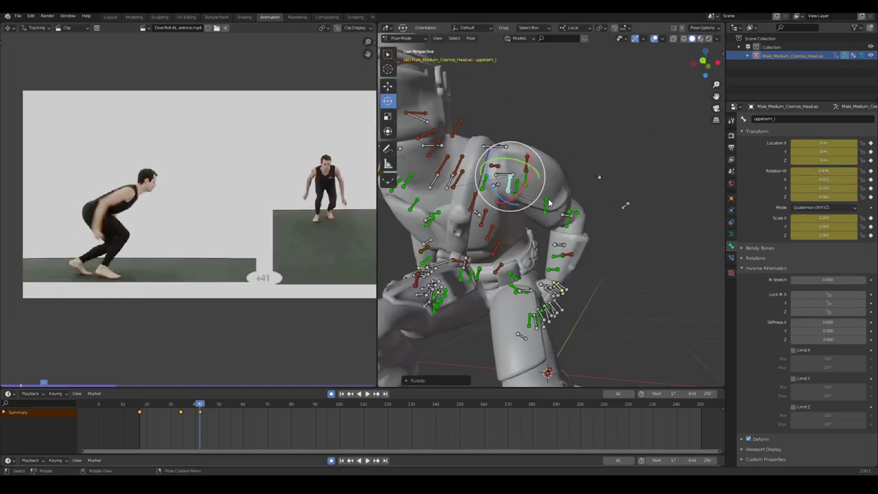
{"action": "scroll", "coordinate": [551, 202], "scroll_direction": "down", "scroll_amount": 4}
{"action": "left_click", "coordinate": [562, 235]}
Select all bones in the right side view and move the playhead to frame 46.
{"action": "key", "text": "KP_3"}
{"action": "key", "text": "a"}
{"action": "left_click_drag", "start_coordinate": [200, 404], "coordinate": [209, 408]}
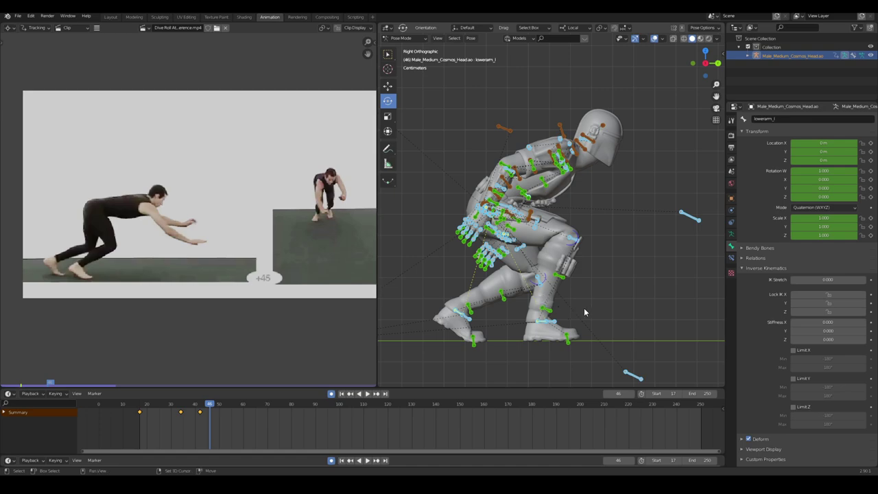
Study the performer's reaching pose in the reference clip at frame 46 and compare it with the character's feet, hips and torso.
{"action": "middle_click_drag", "start_coordinate": [605, 292], "coordinate": [591, 297], "text": "shift"}
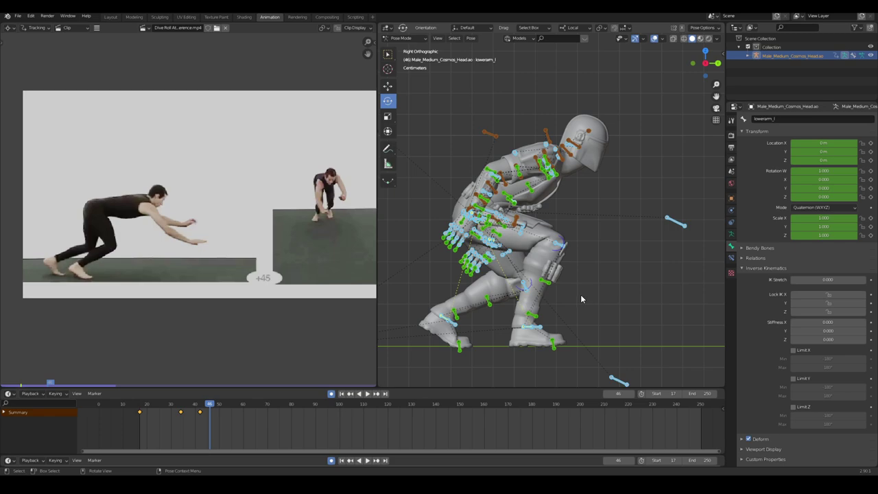
{"action": "middle_click_drag", "start_coordinate": [75, 288], "coordinate": [82, 288]}
{"action": "scroll", "coordinate": [82, 288], "scroll_direction": "up", "scroll_amount": 4}
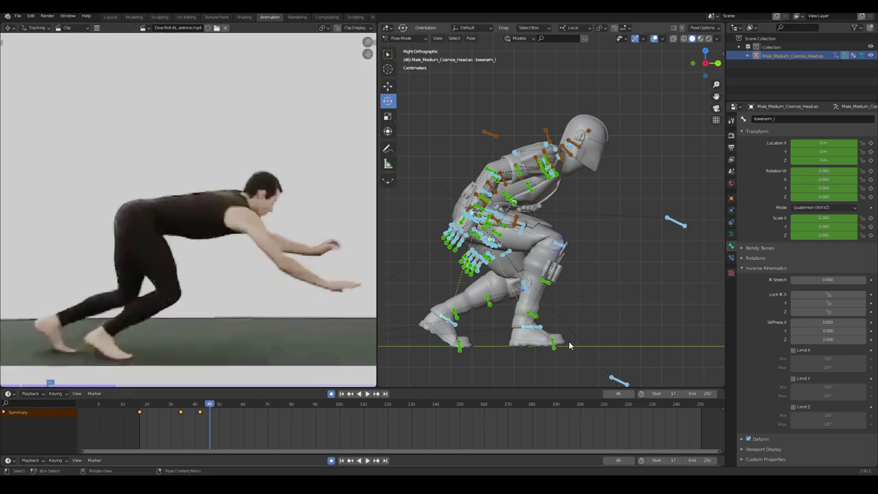
{"action": "scroll", "coordinate": [200, 307], "scroll_direction": "down", "scroll_amount": 4}
{"action": "middle_click_drag", "start_coordinate": [222, 295], "coordinate": [191, 298]}
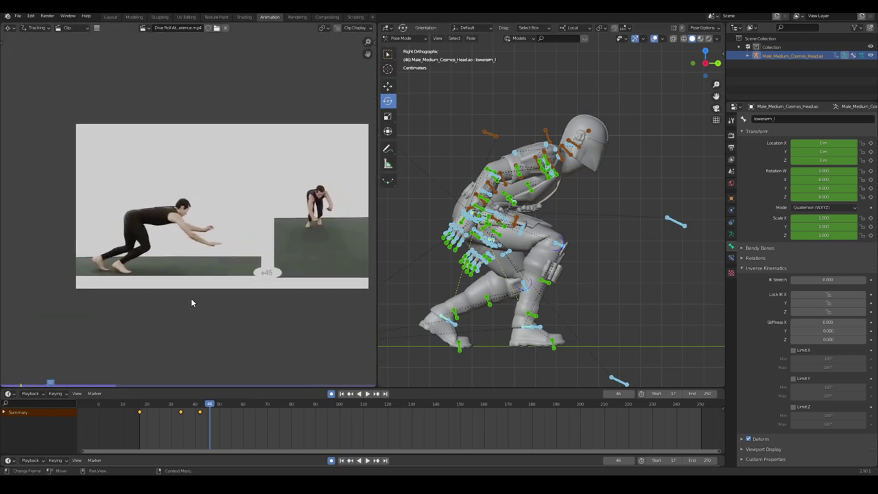
{"action": "middle_click_drag", "start_coordinate": [265, 292], "coordinate": [243, 296]}
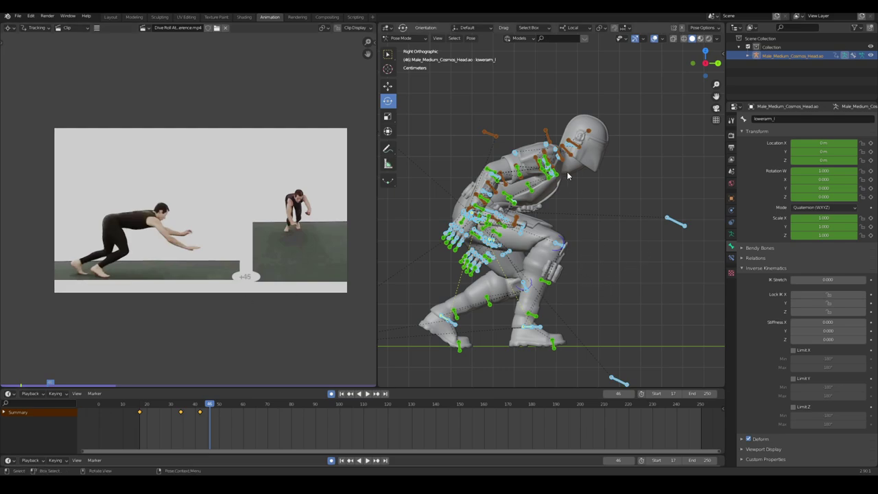
{"action": "middle_click_drag", "start_coordinate": [568, 176], "coordinate": [568, 204], "text": "shift"}
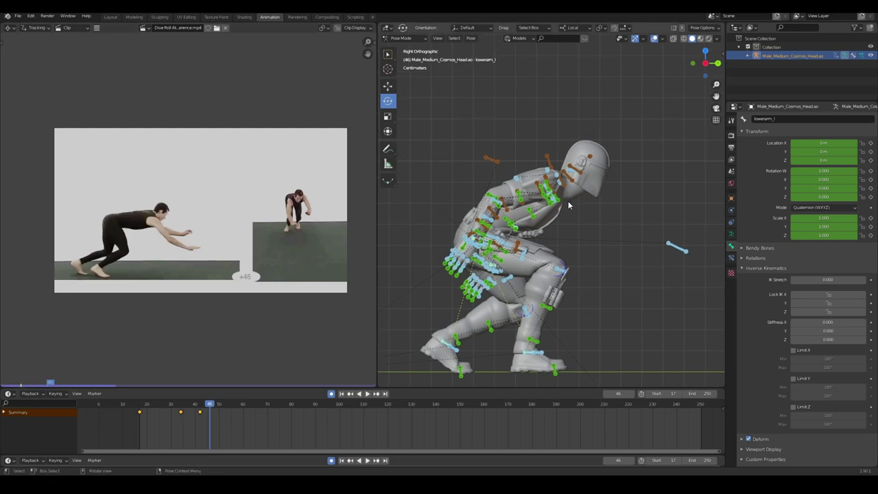
{"action": "scroll", "coordinate": [557, 324], "scroll_direction": "up", "scroll_amount": 5}
{"action": "scroll", "coordinate": [552, 282], "scroll_direction": "down", "scroll_amount": 3}
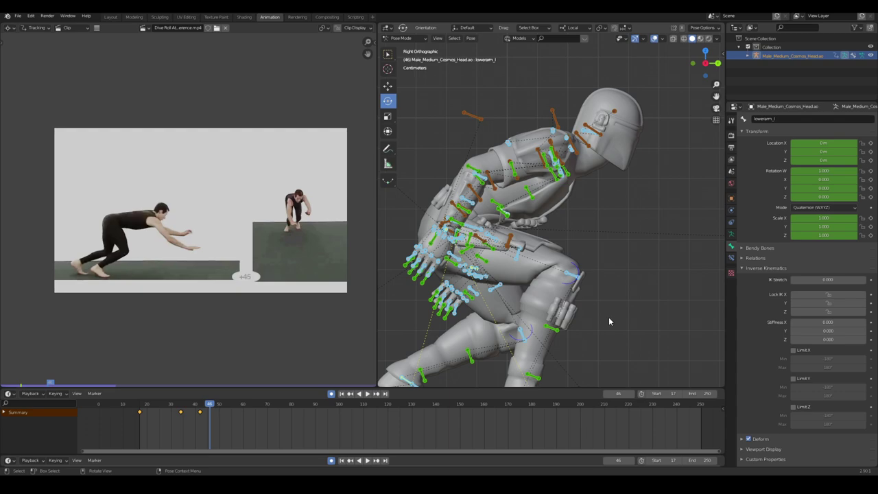
{"action": "middle_click_drag", "start_coordinate": [613, 324], "coordinate": [597, 314], "text": "shift"}
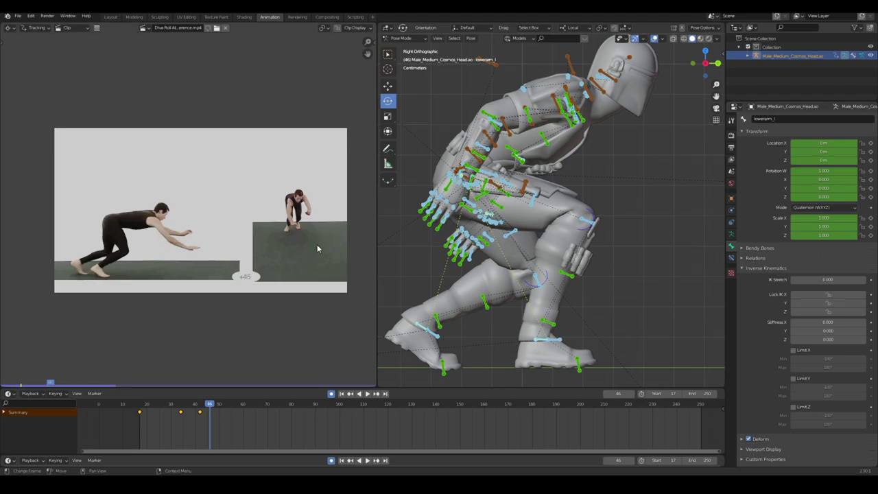
{"action": "middle_click_drag", "start_coordinate": [567, 270], "coordinate": [585, 318], "text": "shift"}
{"action": "scroll", "coordinate": [576, 305], "scroll_direction": "up", "scroll_amount": 3}
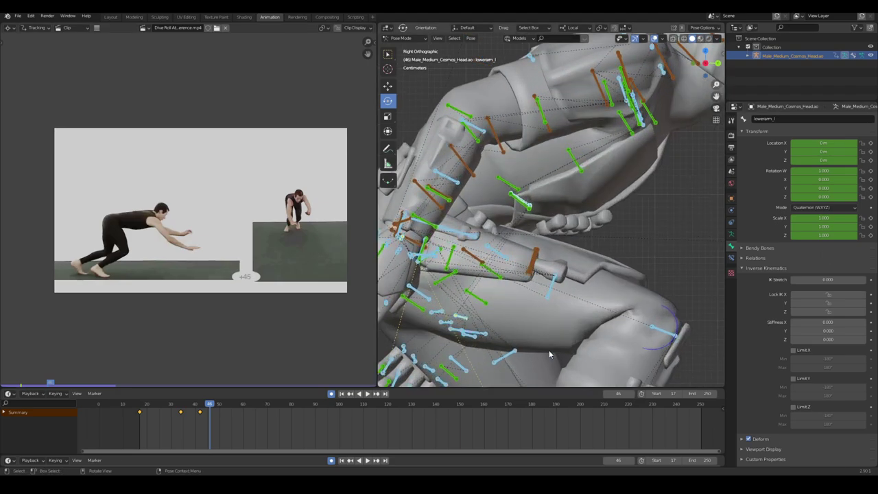
{"action": "scroll", "coordinate": [556, 294], "scroll_direction": "down", "scroll_amount": 8}
{"action": "scroll", "coordinate": [556, 303], "scroll_direction": "up", "scroll_amount": 2}
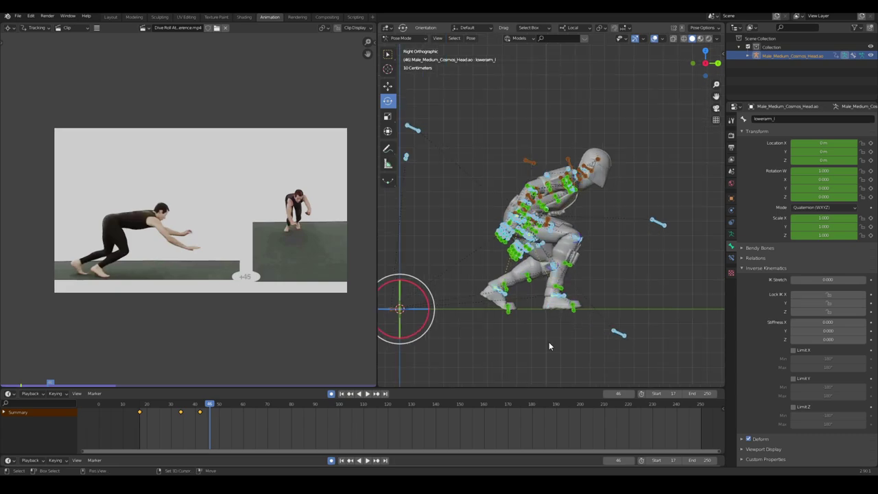
{"action": "middle_click_drag", "start_coordinate": [549, 341], "coordinate": [588, 310]}
{"action": "scroll", "coordinate": [528, 250], "scroll_direction": "up", "scroll_amount": 3}
{"action": "key", "text": "KP_3"}
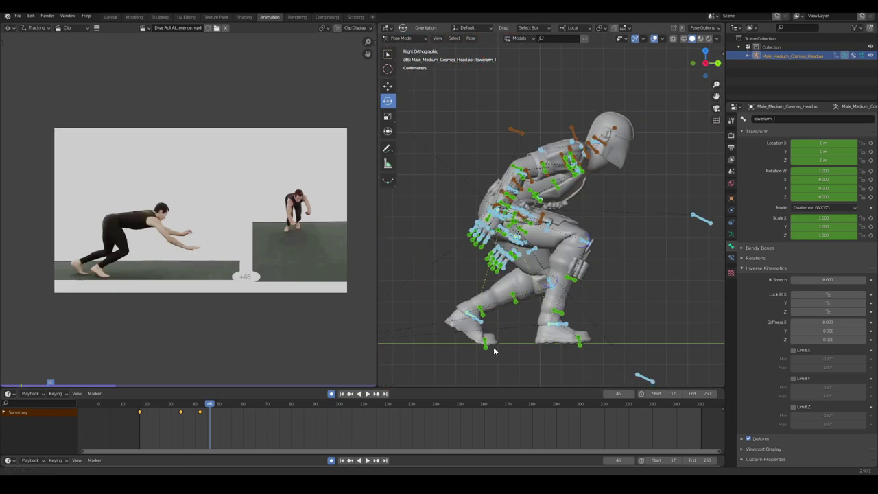
Move the pelvis bone forward and rotate it to bring the torso nearly horizontal.
{"action": "middle_click_drag", "start_coordinate": [494, 353], "coordinate": [494, 297], "text": "shift"}
{"action": "scroll", "coordinate": [494, 295], "scroll_direction": "up", "scroll_amount": 1}
{"action": "left_click", "coordinate": [507, 144]}
{"action": "key", "text": "g"}
{"action": "left_click", "coordinate": [634, 198]}
{"action": "middle_click_drag", "start_coordinate": [621, 199], "coordinate": [587, 208], "text": "shift"}
{"action": "left_click_drag", "start_coordinate": [577, 164], "coordinate": [563, 196]}
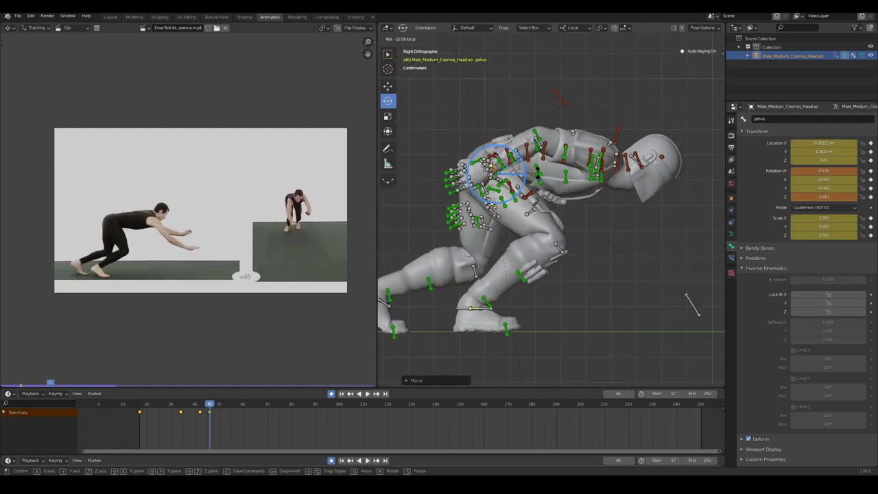
Rotate the arm bones so both arms reach forward past the head like the performer's.
{"action": "middle_click_drag", "start_coordinate": [562, 196], "coordinate": [501, 206]}
{"action": "scroll", "coordinate": [500, 206], "scroll_direction": "up", "scroll_amount": 3}
{"action": "left_click", "coordinate": [483, 120]}
{"action": "middle_click_drag", "start_coordinate": [544, 138], "coordinate": [603, 185]}
{"action": "left_click_drag", "start_coordinate": [549, 165], "coordinate": [571, 145]}
{"action": "middle_click_drag", "start_coordinate": [570, 145], "coordinate": [617, 138]}
{"action": "left_click_drag", "start_coordinate": [564, 177], "coordinate": [566, 159]}
Rotate the upper spine bone spine_05 to adjust the chest angle of the reaching pose.
{"action": "middle_click_drag", "start_coordinate": [566, 159], "coordinate": [533, 213]}
{"action": "left_click", "coordinate": [588, 200]}
{"action": "scroll", "coordinate": [589, 195], "scroll_direction": "down", "scroll_amount": 4}
{"action": "scroll", "coordinate": [560, 241], "scroll_direction": "up", "scroll_amount": 4}
{"action": "left_click_drag", "start_coordinate": [534, 213], "coordinate": [526, 204]}
{"action": "scroll", "coordinate": [527, 195], "scroll_direction": "down", "scroll_amount": 5}
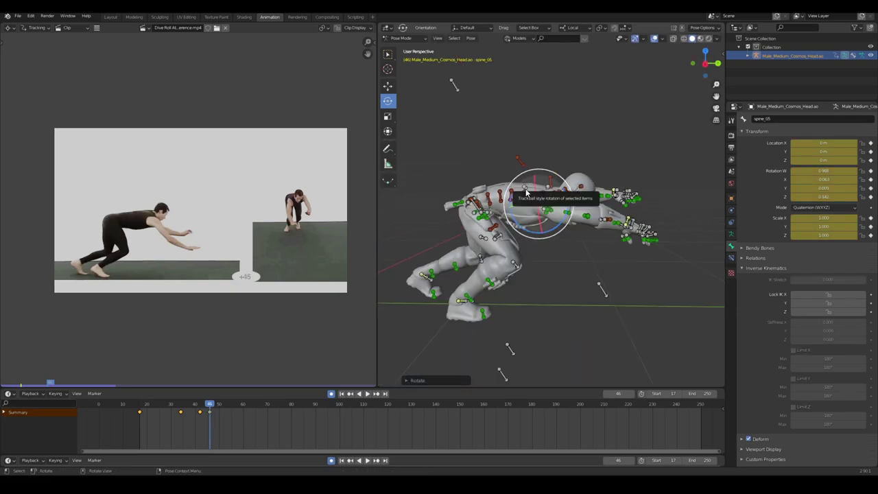
Rotate the right foot's IK bone ik_foot_r to lift the heel off the ground.
{"action": "key", "text": "KP_3"}
{"action": "scroll", "coordinate": [525, 206], "scroll_direction": "up", "scroll_amount": 4}
{"action": "left_click", "coordinate": [549, 248]}
{"action": "left_click_drag", "start_coordinate": [534, 237], "coordinate": [539, 231]}
{"action": "middle_click_drag", "start_coordinate": [539, 231], "coordinate": [513, 222], "text": "shift"}
{"action": "left_click_drag", "start_coordinate": [511, 218], "coordinate": [513, 215]}
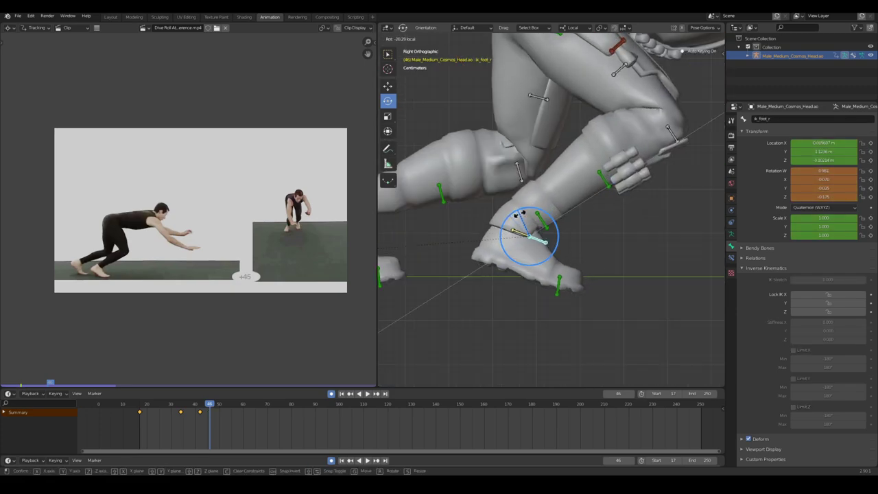
Rotate the toe bone ball_r to level the right toes and reposition ik_foot_r so they rest on the ground.
{"action": "left_click", "coordinate": [554, 291]}
{"action": "left_click", "coordinate": [541, 244]}
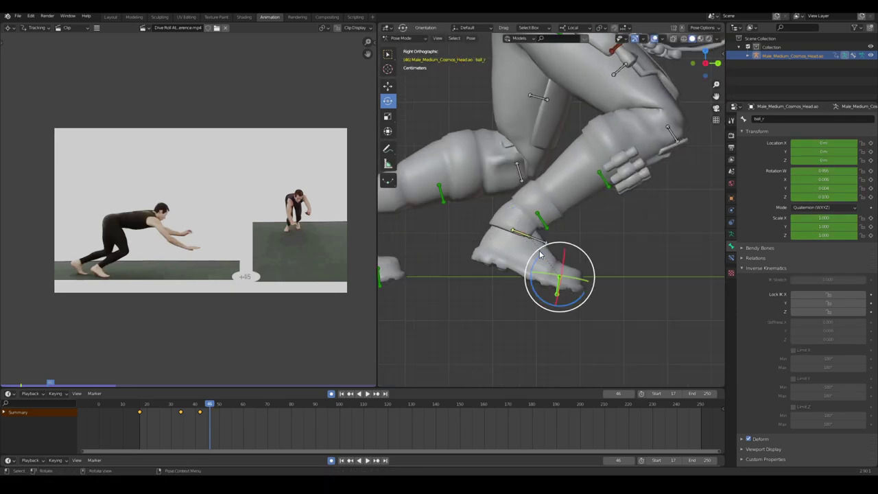
{"action": "left_click_drag", "start_coordinate": [541, 255], "coordinate": [537, 247]}
{"action": "left_click", "coordinate": [537, 242]}
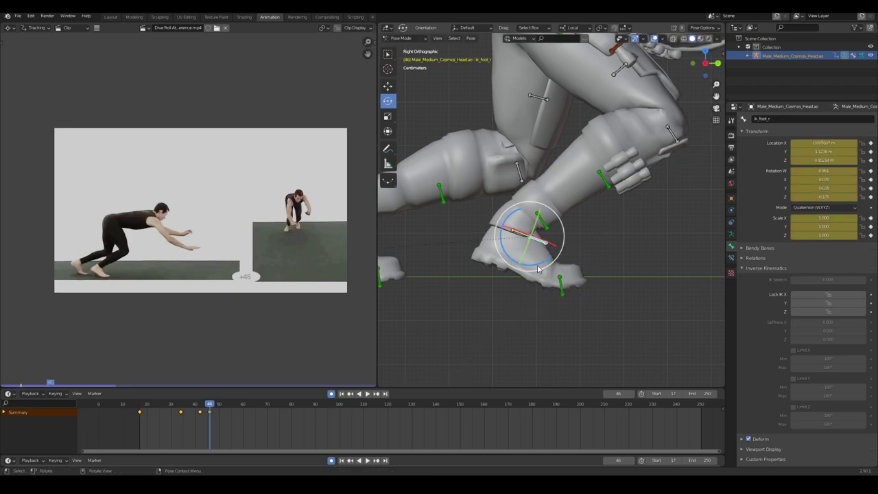
{"action": "key", "text": "g"}
{"action": "left_click", "coordinate": [537, 256]}
Reposition the left foot's IK bone ik_foot_l so the rear foot stays planted on its toes.
{"action": "middle_click_drag", "start_coordinate": [517, 301], "coordinate": [621, 283], "text": "shift"}
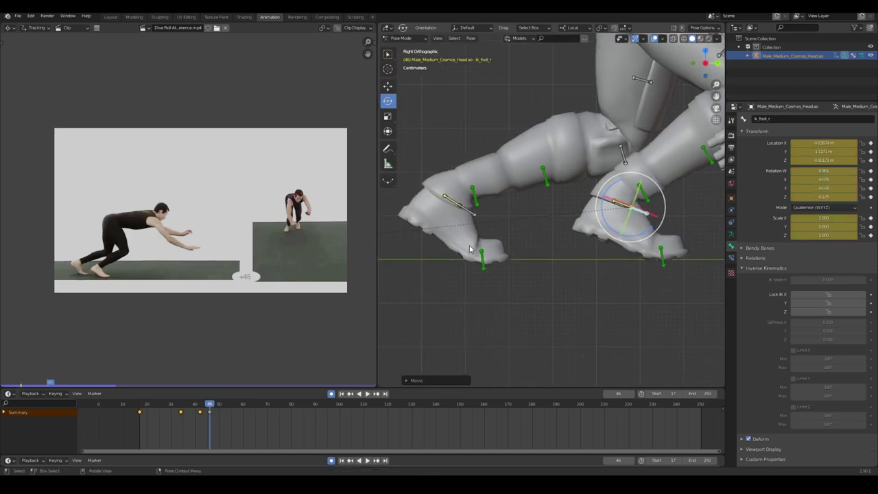
{"action": "left_click", "coordinate": [469, 211]}
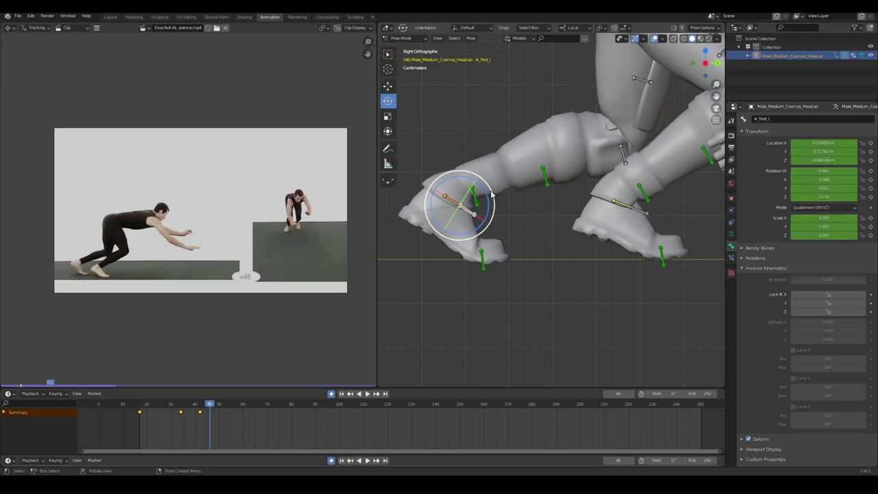
{"action": "key", "text": "g"}
{"action": "left_click", "coordinate": [470, 210]}
Rotate the right upper arm bone upperarm_r to angle the arm forward and down toward the ground.
{"action": "scroll", "coordinate": [494, 213], "scroll_direction": "down", "scroll_amount": 5}
{"action": "middle_click_drag", "start_coordinate": [614, 226], "coordinate": [543, 255]}
{"action": "left_click", "coordinate": [504, 218]}
{"action": "middle_click_drag", "start_coordinate": [504, 218], "coordinate": [583, 195]}
{"action": "left_click_drag", "start_coordinate": [583, 196], "coordinate": [595, 180]}
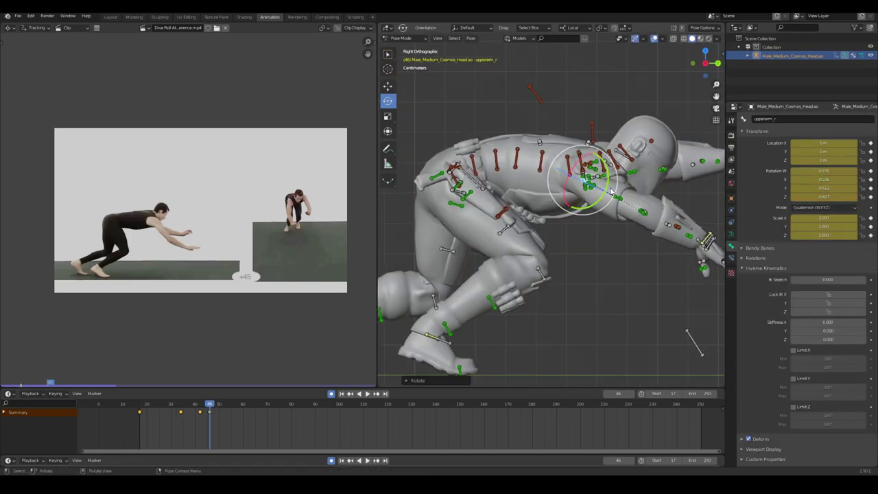
Refine the forward reach of the arms, including rotating the left forearm bone lowerarm_l.
{"action": "middle_click_drag", "start_coordinate": [589, 198], "coordinate": [474, 237]}
{"action": "left_click", "coordinate": [414, 280]}
{"action": "left_click", "coordinate": [419, 240]}
{"action": "left_click_drag", "start_coordinate": [417, 244], "coordinate": [433, 223]}
{"action": "middle_click_drag", "start_coordinate": [493, 199], "coordinate": [523, 264]}
{"action": "left_click", "coordinate": [573, 183]}
{"action": "key", "text": "r"}
{"action": "left_click", "coordinate": [573, 186]}
{"action": "left_click", "coordinate": [562, 199]}
{"action": "middle_click_drag", "start_coordinate": [563, 199], "coordinate": [563, 268]}
Select all bones and advance the playhead to frame 47.
{"action": "key", "text": "a"}
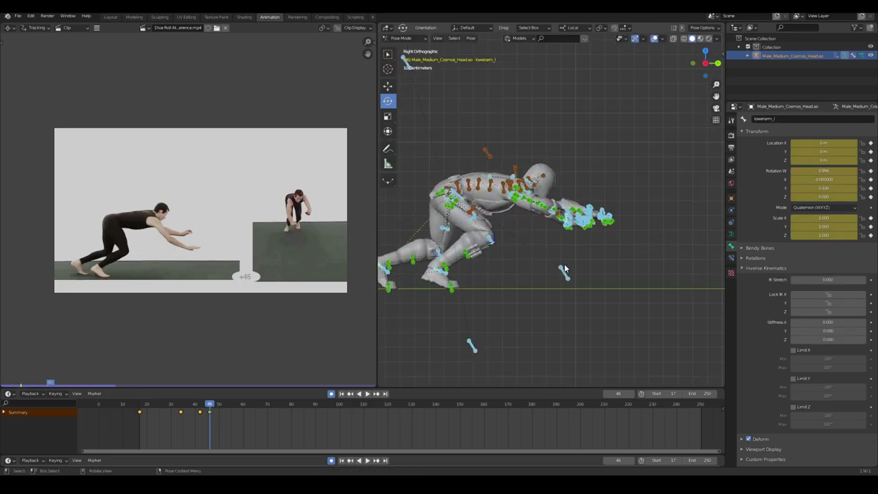
{"action": "key", "text": "Right"}
{"action": "key", "text": "Left"}
{"action": "key", "text": "Right"}
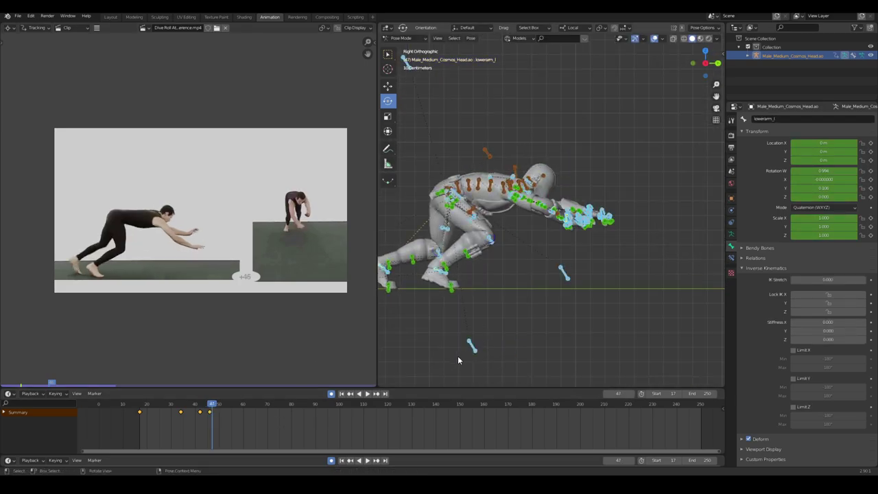
Select the left foot bone foot_l and examine the rear leg's pose across frames 46 and 47 against the reference video.
{"action": "middle_click_drag", "start_coordinate": [455, 360], "coordinate": [595, 362], "text": "shift"}
{"action": "scroll", "coordinate": [618, 378], "scroll_direction": "up", "scroll_amount": 7}
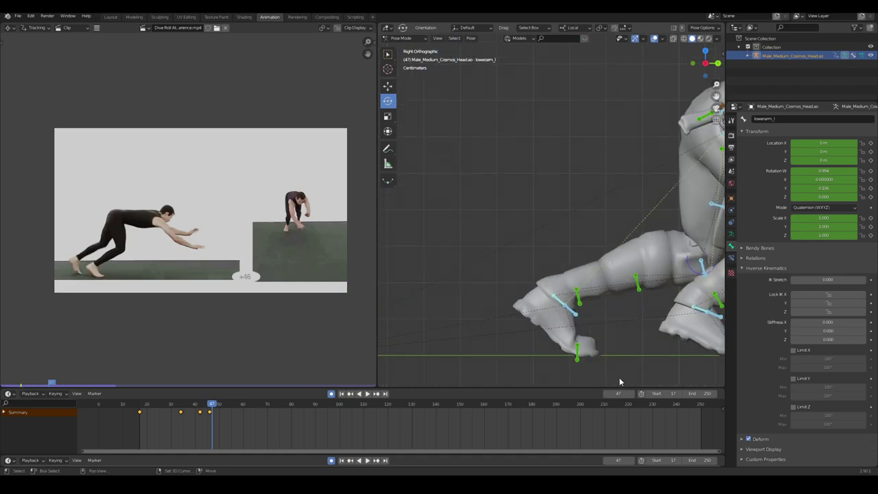
{"action": "left_click", "coordinate": [527, 266]}
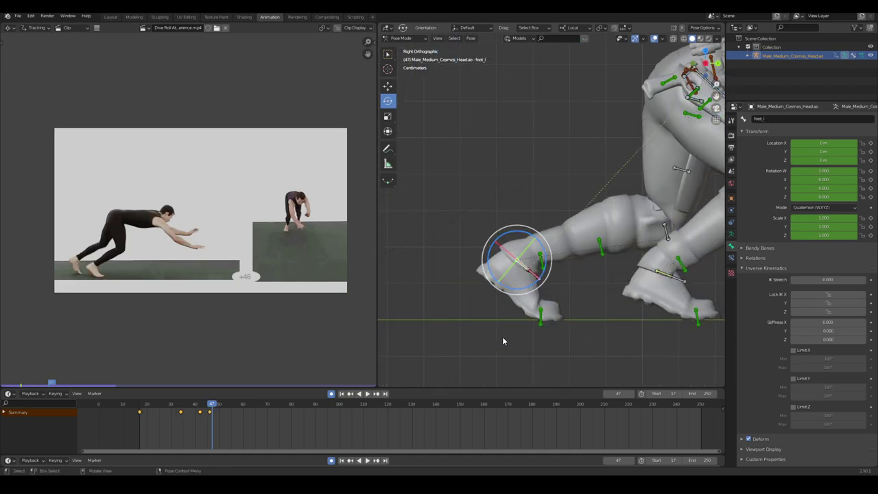
{"action": "key", "text": "Left"}
{"action": "key", "text": "Right"}
{"action": "key", "text": "Left"}
{"action": "key", "text": "Right"}
{"action": "key", "text": "Right"}
{"action": "key", "text": "Left"}
{"action": "key", "text": "Right"}
{"action": "key", "text": "Left"}
{"action": "key", "text": "Left"}
{"action": "key", "text": "Right"}
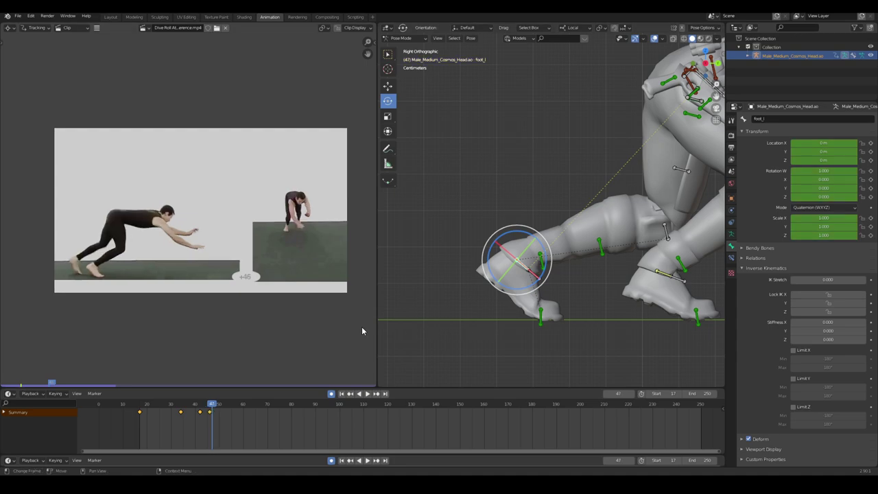
{"action": "key", "text": "Left"}
{"action": "key", "text": "Right"}
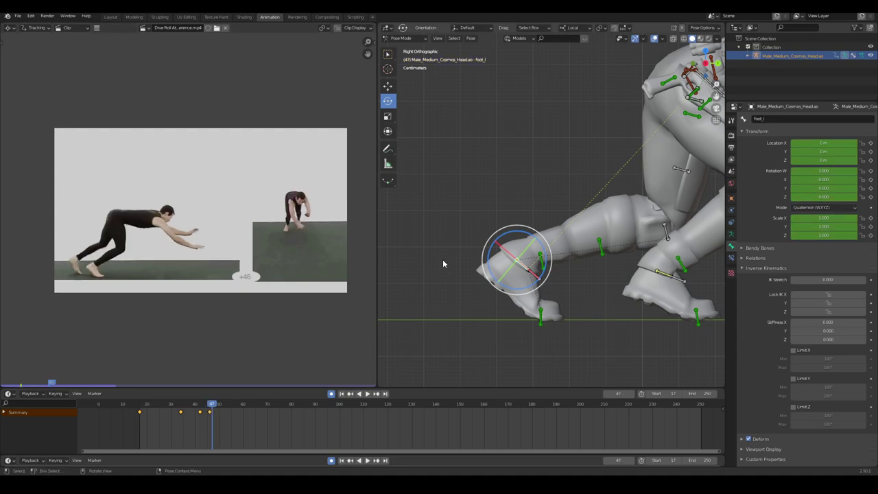
{"action": "middle_click_drag", "start_coordinate": [592, 229], "coordinate": [581, 241], "text": "shift"}
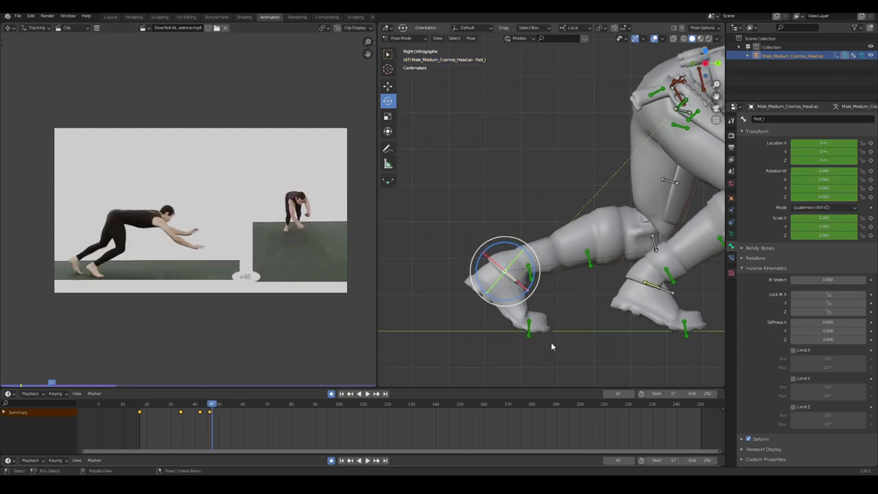
{"action": "scroll", "coordinate": [551, 343], "scroll_direction": "up", "scroll_amount": 1}
{"action": "middle_click_drag", "start_coordinate": [593, 351], "coordinate": [537, 316], "text": "shift"}
{"action": "key", "text": "Left"}
{"action": "key", "text": "Right"}
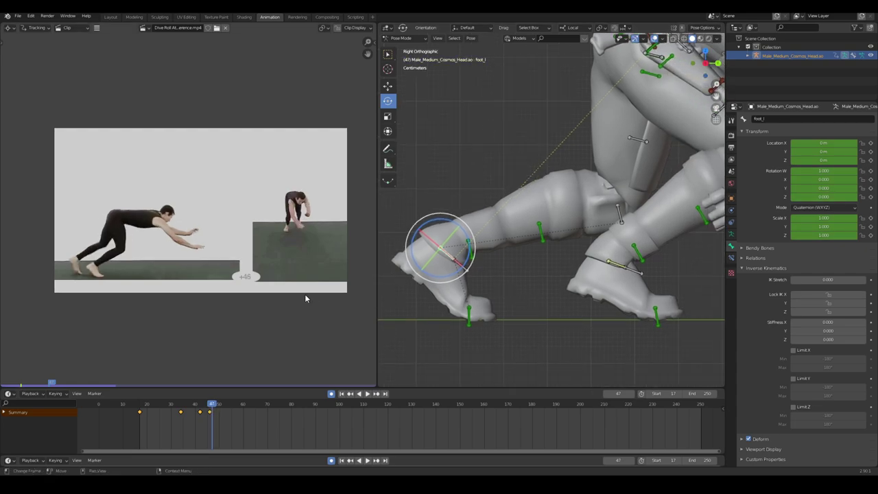
{"action": "scroll", "coordinate": [501, 286], "scroll_direction": "down", "scroll_amount": 2}
{"action": "scroll", "coordinate": [533, 252], "scroll_direction": "up", "scroll_amount": 1}
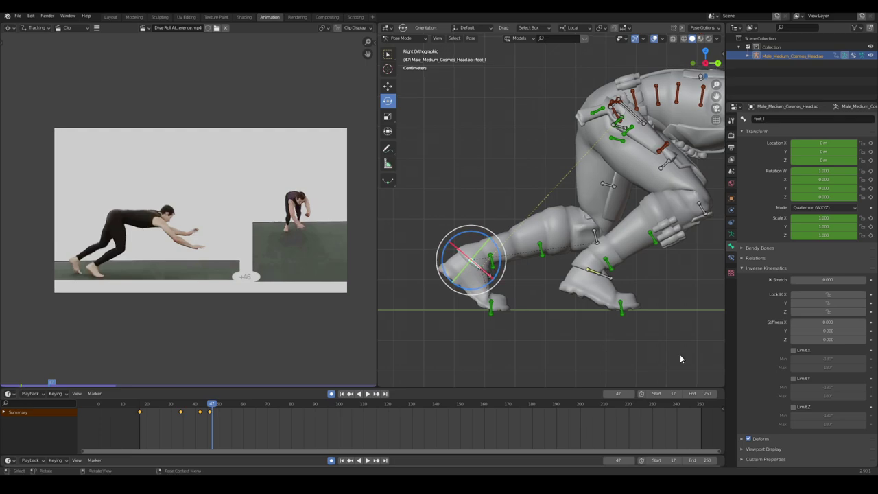
Keyframe the influence of foot_l's IK constraint at 1.000 on frame 46.
{"action": "left_click", "coordinate": [731, 258]}
{"action": "key", "text": "Left"}
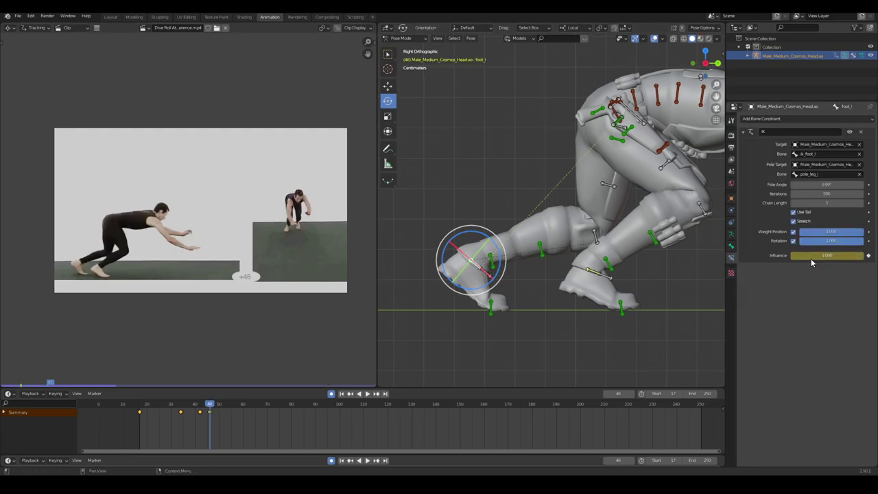
{"action": "key", "text": "i"}
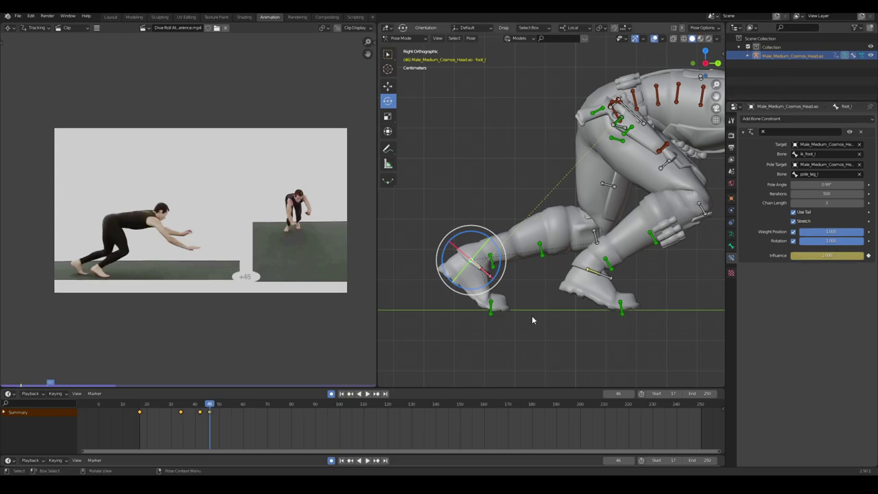
Set the influence of foot_l's IK constraint to 0.000 on frame 47, keyframe it, and compare the leg with frame 46.
{"action": "key", "text": "Right"}
{"action": "left_click_drag", "start_coordinate": [846, 259], "coordinate": [479, 315]}
{"action": "key", "text": "Left"}
{"action": "key", "text": "Right"}
{"action": "key", "text": "Left"}
{"action": "key", "text": "Right"}
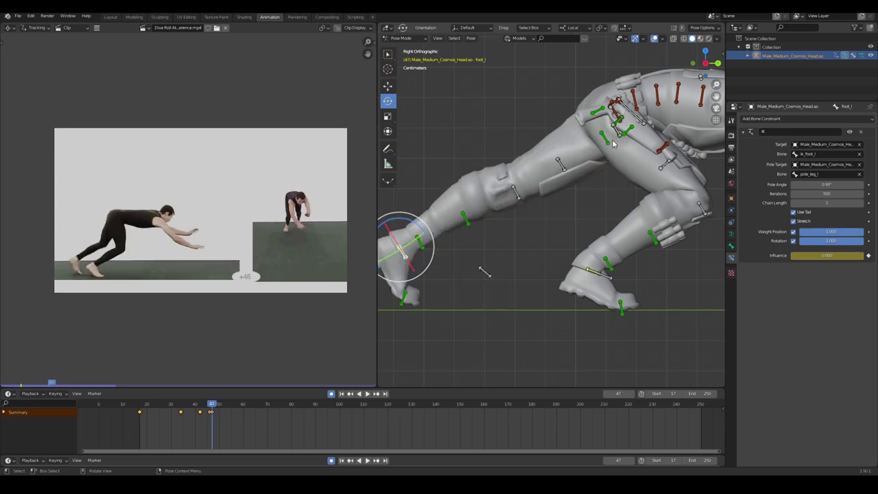
On frame 47, rotate the left thigh bone thigh_l and calf bone calf_l to restore the bent-knee pose of frame 46.
{"action": "left_click", "coordinate": [617, 111]}
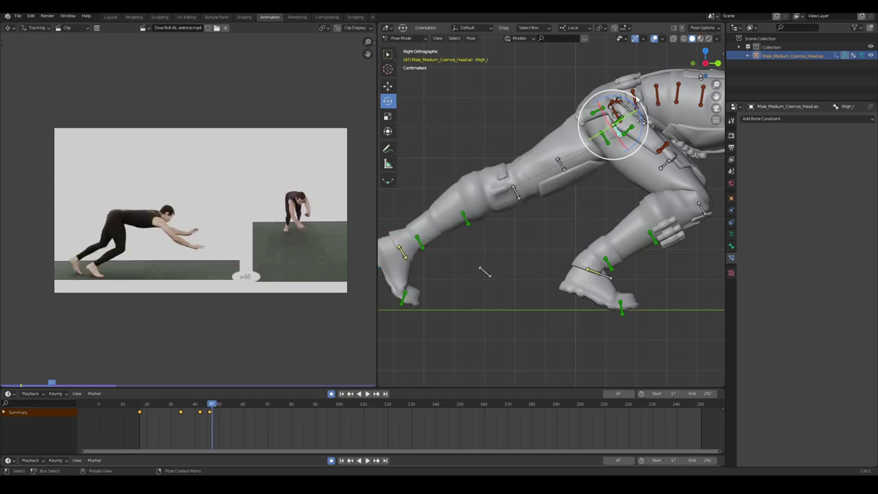
{"action": "mouse_move", "coordinate": [621, 99]}
{"action": "left_mouse_down"}
{"action": "mouse_move", "coordinate": [578, 239]}
{"action": "mouse_move", "coordinate": [600, 255]}
{"action": "left_mouse_up"}
{"action": "left_click", "coordinate": [591, 222]}
Return to frame 46 and draw a short vertical annotation stroke on the ground just ahead of the left toes.
{"action": "key", "text": "Left"}
{"action": "middle_click_drag", "start_coordinate": [514, 309], "coordinate": [515, 305], "text": "shift"}
{"action": "key", "text": "d"}
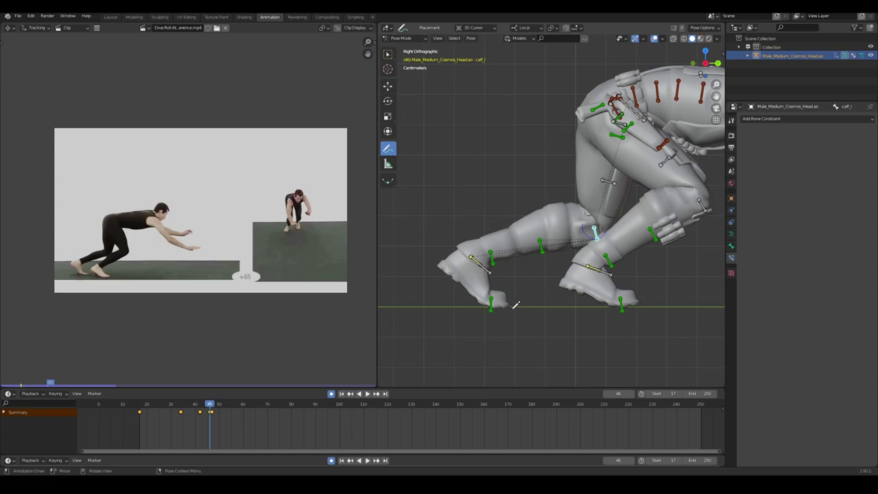
{"action": "left_click_drag", "start_coordinate": [511, 307], "coordinate": [511, 296]}
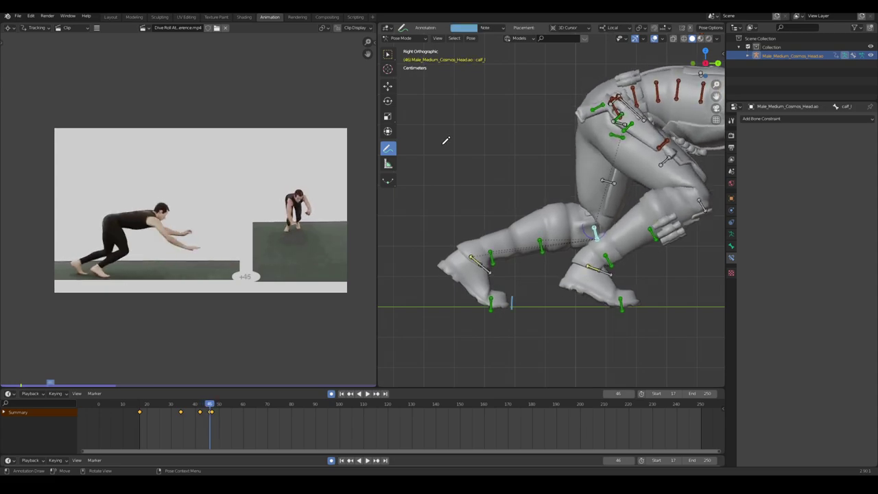
Compare the left leg's position between frames 46 and 47 relative to the toe annotation mark.
{"action": "key", "text": "Right"}
{"action": "key", "text": "Left"}
{"action": "key", "text": "Right"}
{"action": "key", "text": "Left"}
{"action": "key", "text": "Right"}
{"action": "key", "text": "Left"}
{"action": "left_click", "coordinate": [387, 86]}
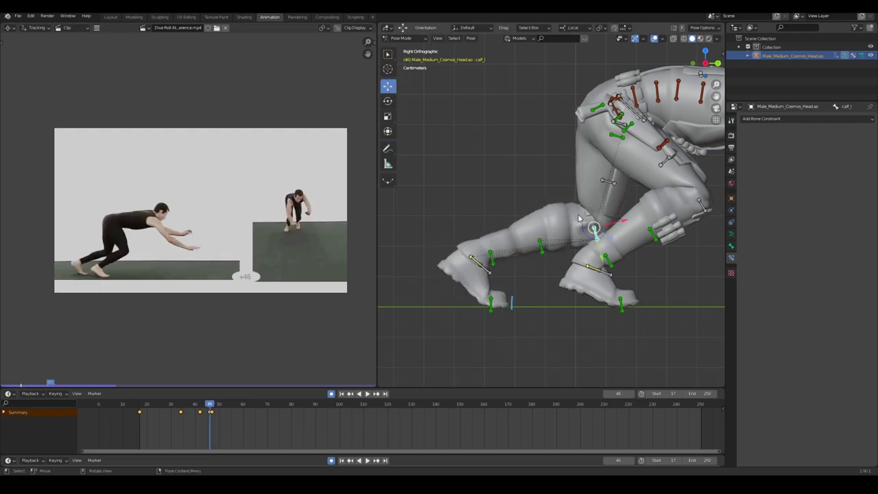
{"action": "key", "text": "Right"}
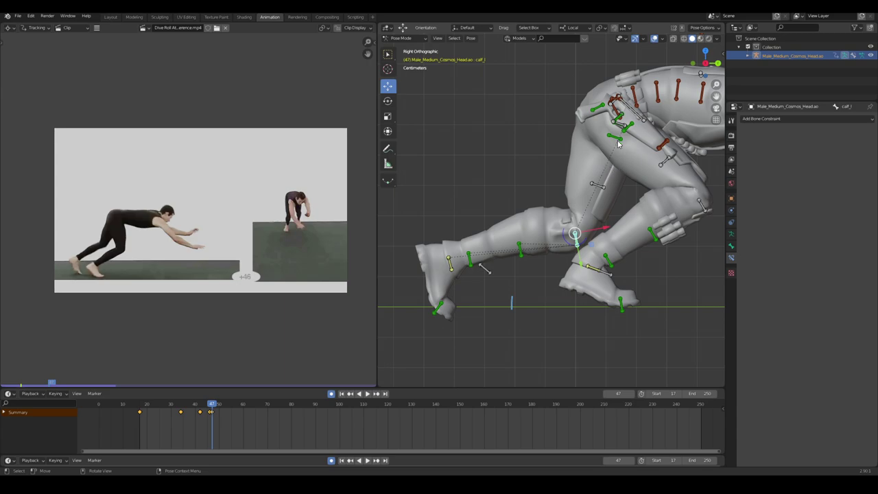
{"action": "key", "text": "Left"}
{"action": "key", "text": "Right"}
{"action": "key", "text": "Left"}
{"action": "key", "text": "Right"}
{"action": "key", "text": "Left"}
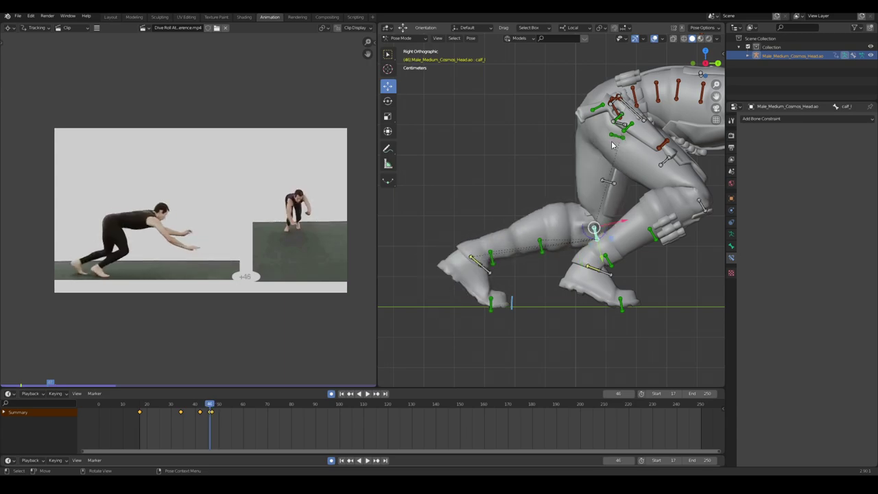
Mark the back of the left heel and thigh on frame 46 with short annotation strokes.
{"action": "key", "text": "Left"}
{"action": "key", "text": "Right"}
{"action": "key", "text": "Right"}
{"action": "key", "text": "Left"}
{"action": "left_click", "coordinate": [388, 149]}
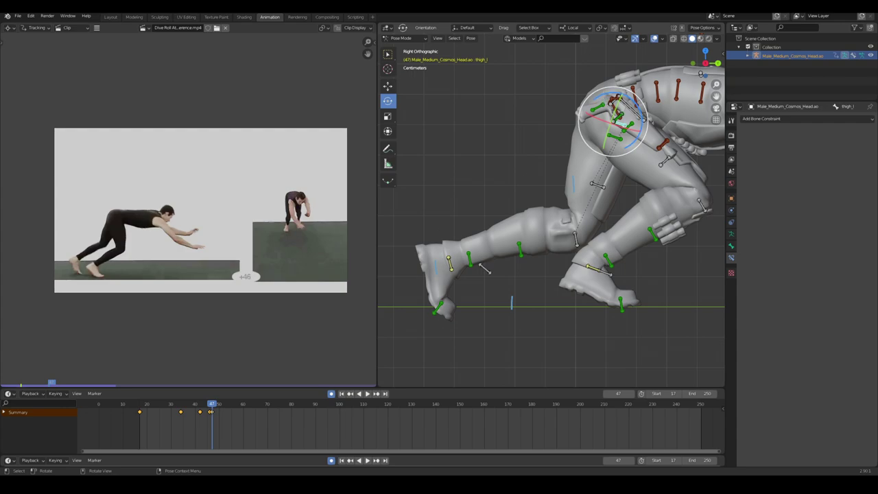
On frame 47, rotate thigh_l and calf_l to line the left leg up with the annotation marks, checking against frame 46.
{"action": "left_click_drag", "start_coordinate": [606, 97], "coordinate": [598, 100]}
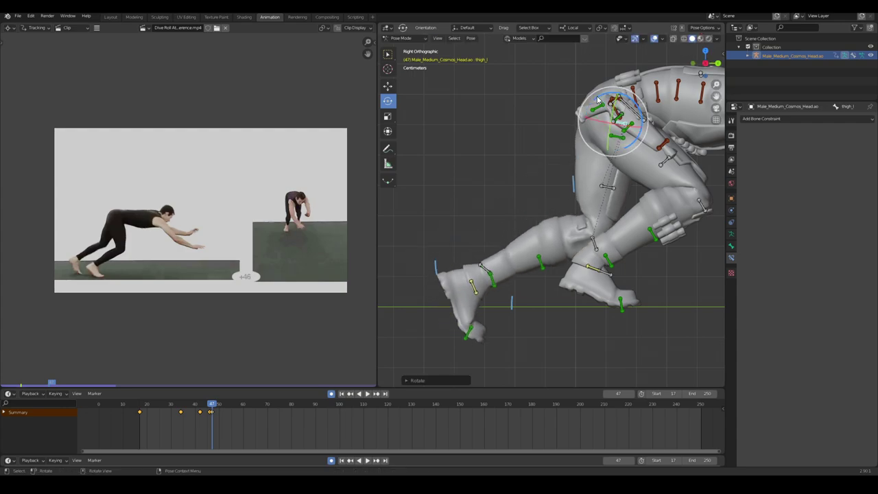
{"action": "left_click", "coordinate": [594, 242]}
{"action": "left_click_drag", "start_coordinate": [594, 240], "coordinate": [498, 266]}
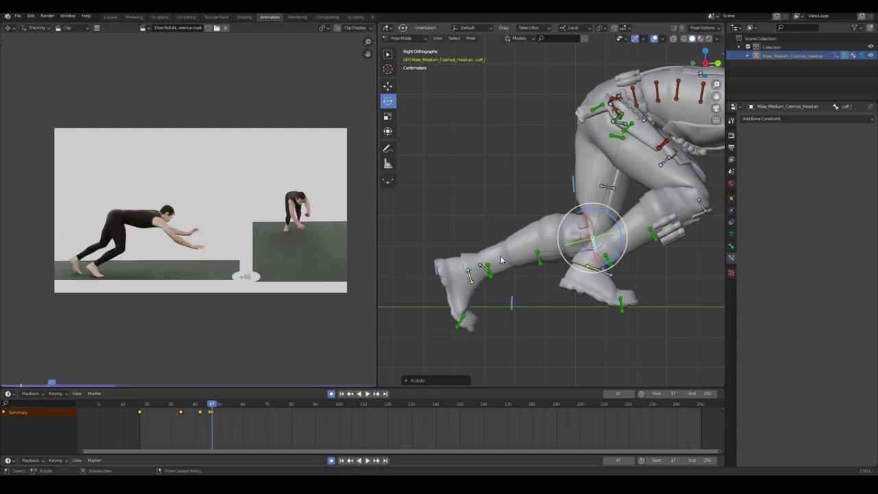
{"action": "key", "text": "Left"}
{"action": "key", "text": "Right"}
{"action": "key", "text": "Left"}
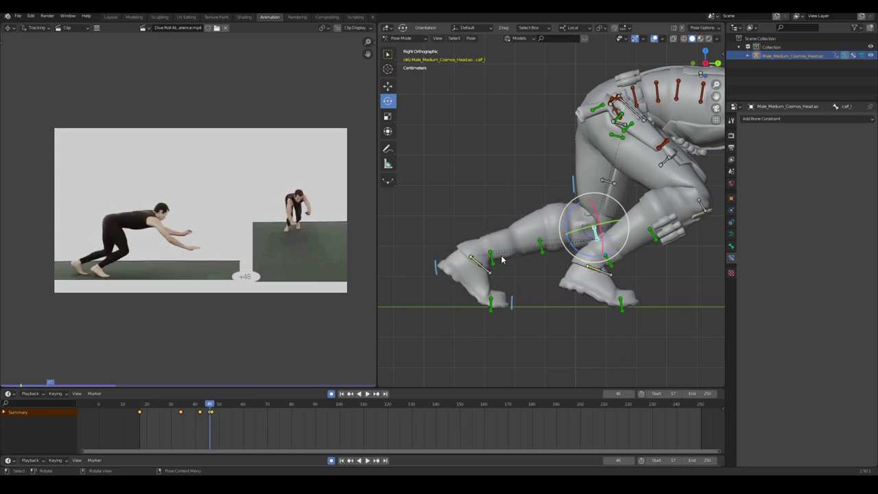
Select the left foot bone foot_l at frame 46 and look at the rig in front orthographic view.
{"action": "middle_click_drag", "start_coordinate": [501, 259], "coordinate": [525, 273]}
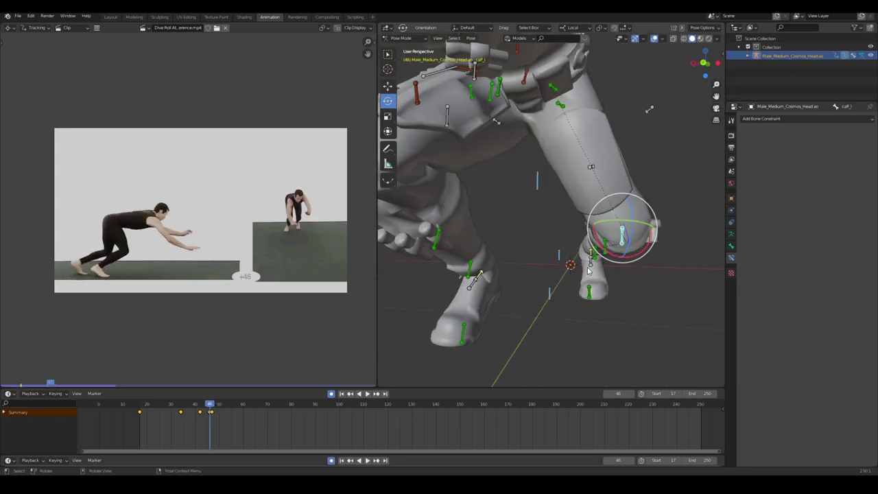
{"action": "middle_click_drag", "start_coordinate": [588, 271], "coordinate": [539, 290]}
{"action": "left_click", "coordinate": [555, 273]}
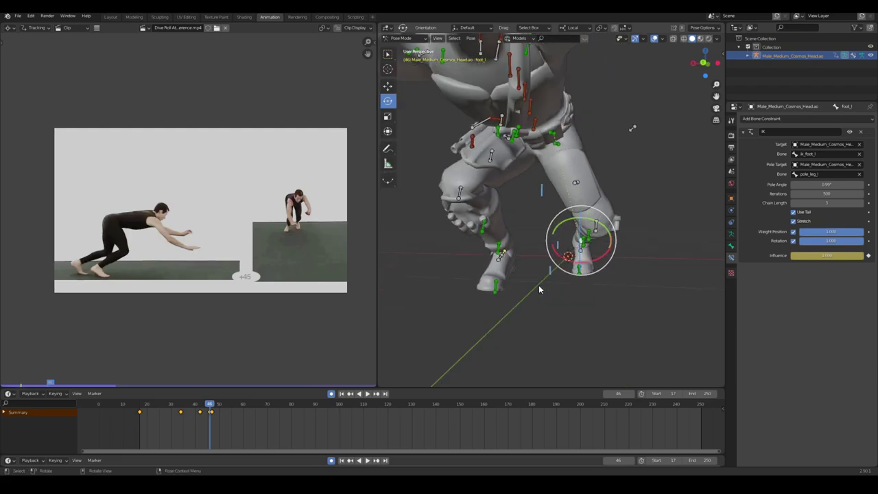
{"action": "key", "text": "KP_1"}
{"action": "scroll", "coordinate": [608, 284], "scroll_direction": "down", "scroll_amount": 2}
{"action": "scroll", "coordinate": [617, 275], "scroll_direction": "up", "scroll_amount": 2}
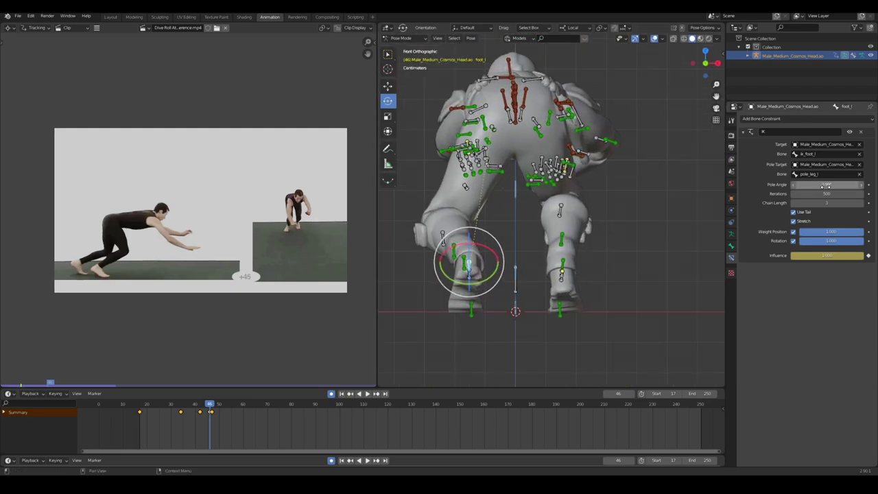
{"action": "left_click_drag", "start_coordinate": [826, 186], "coordinate": [864, 186]}
{"action": "key", "text": "ctrl+z"}
{"action": "key", "text": "Down"}
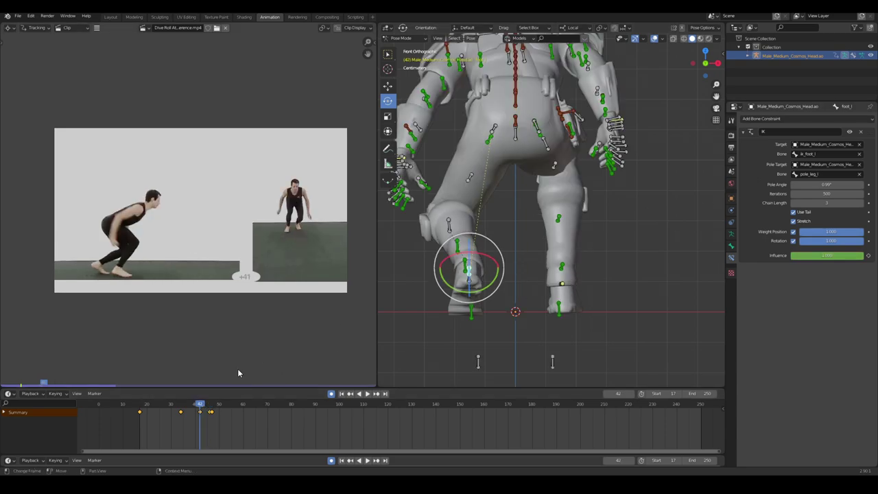
{"action": "key", "text": "Down"}
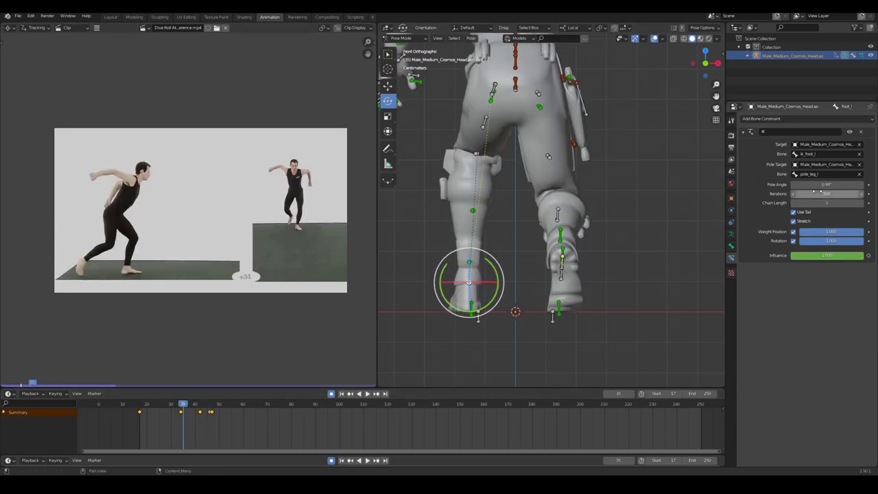
{"action": "key", "text": "i"}
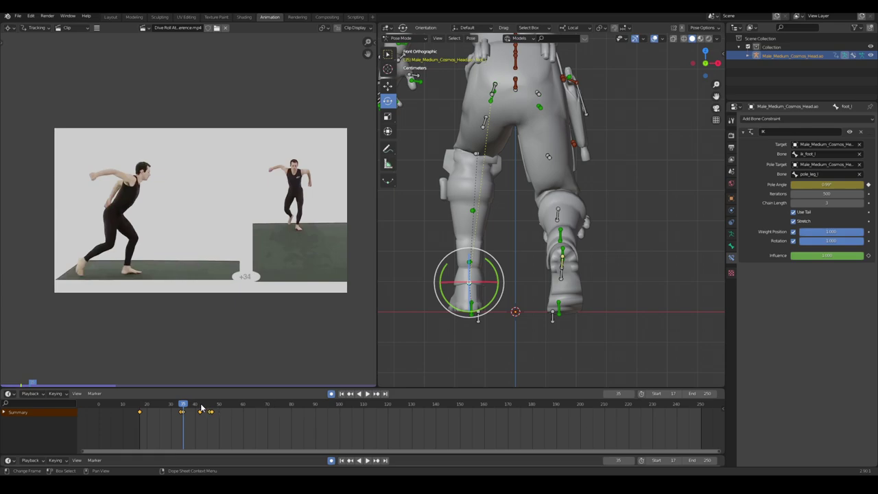
{"action": "key", "text": "ctrl+z"}
Keyframe the left foot's IK pole angle as it is at frame 34, and key a raised pole angle at frame 42.
{"action": "key", "text": "Left"}
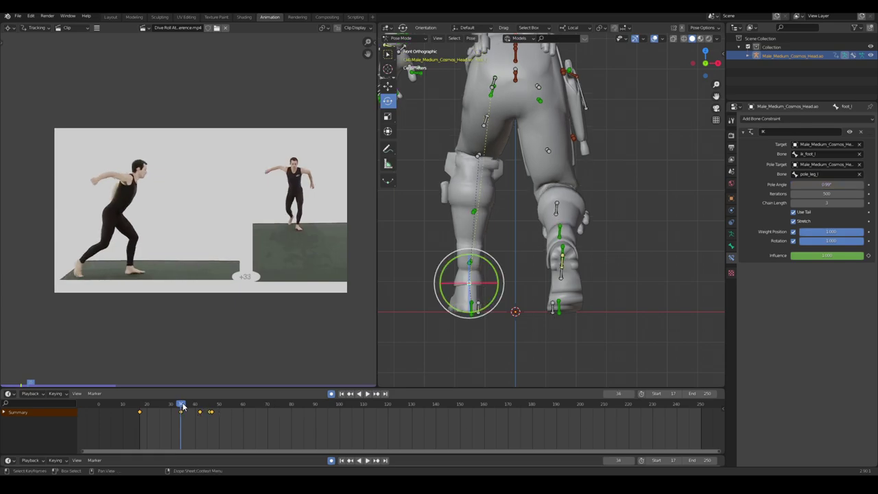
{"action": "key", "text": "i"}
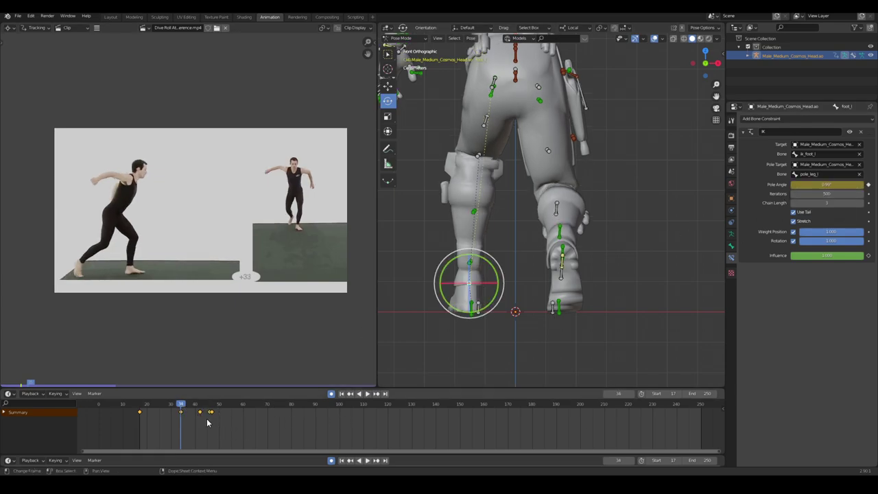
{"action": "left_click", "coordinate": [201, 403]}
{"action": "left_click_drag", "start_coordinate": [828, 184], "coordinate": [831, 184]}
{"action": "key", "text": "i"}
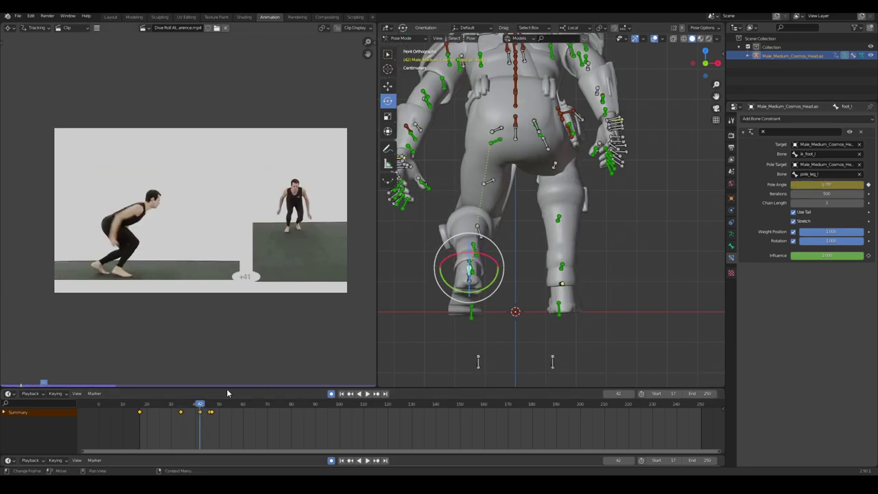
Set the left foot's IK pole angle to 2.09° at frame 46 and advance to frame 47.
{"action": "left_click", "coordinate": [210, 409]}
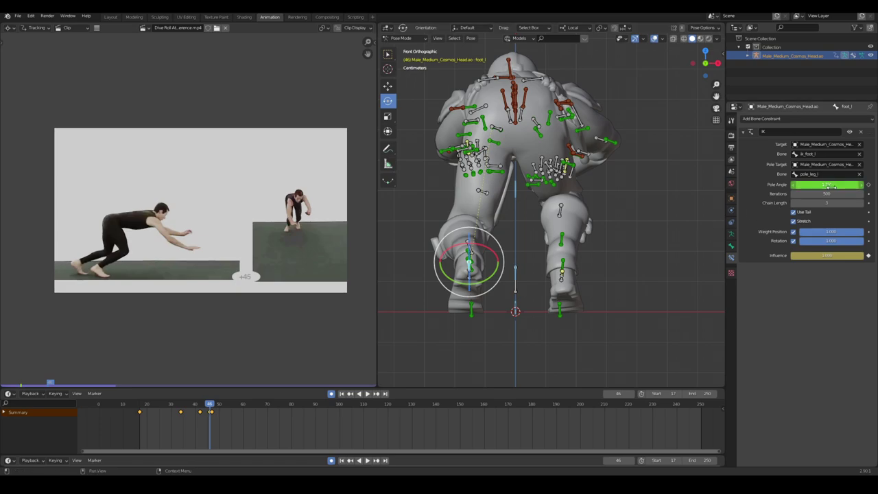
{"action": "left_click_drag", "start_coordinate": [827, 183], "coordinate": [834, 184]}
{"action": "key", "text": "Right"}
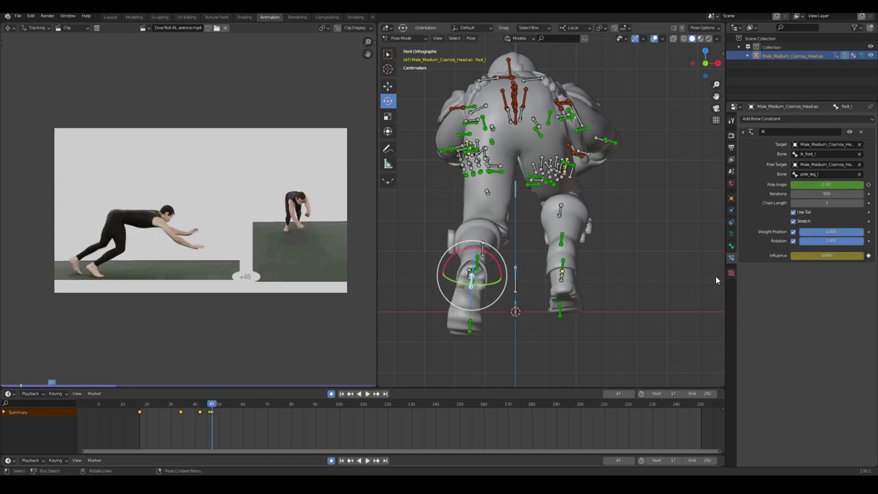
Compare the left leg's pose around frames 46 to 48 from the side and from behind.
{"action": "middle_click_drag", "start_coordinate": [705, 279], "coordinate": [607, 290]}
{"action": "key", "text": "KP_1"}
{"action": "key", "text": "KP_3"}
{"action": "key", "text": "Right"}
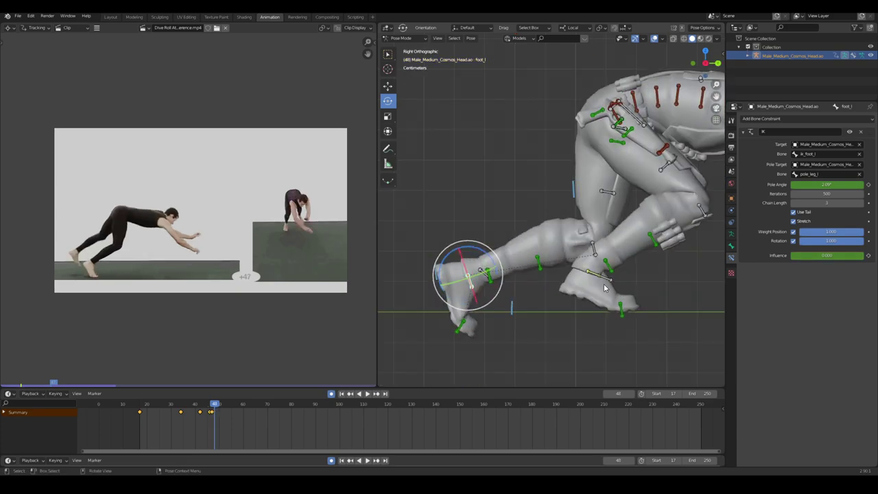
{"action": "key", "text": "Left"}
{"action": "key", "text": "Left"}
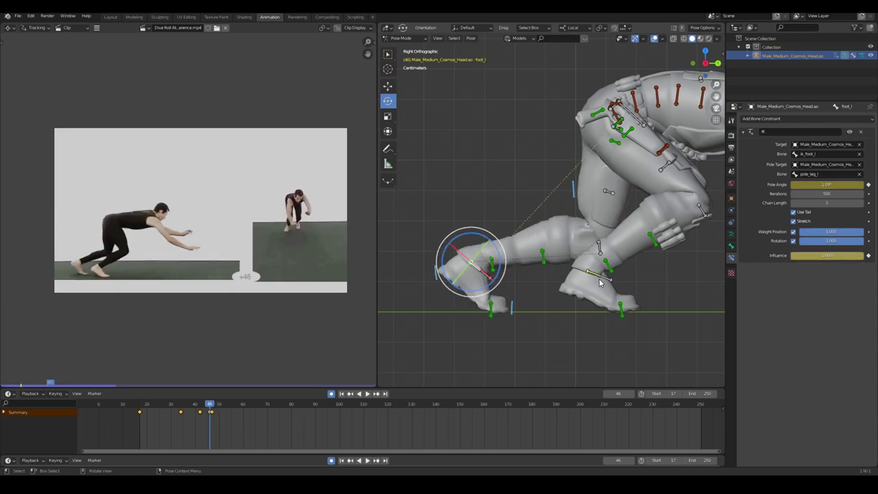
{"action": "middle_click_drag", "start_coordinate": [599, 281], "coordinate": [458, 187]}
{"action": "key", "text": "Right"}
{"action": "left_click", "coordinate": [551, 96]}
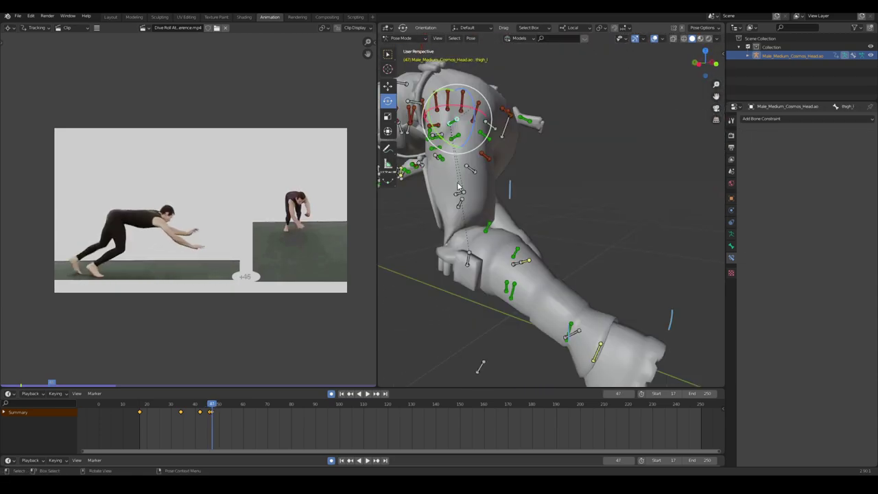
{"action": "key", "text": "KP_3"}
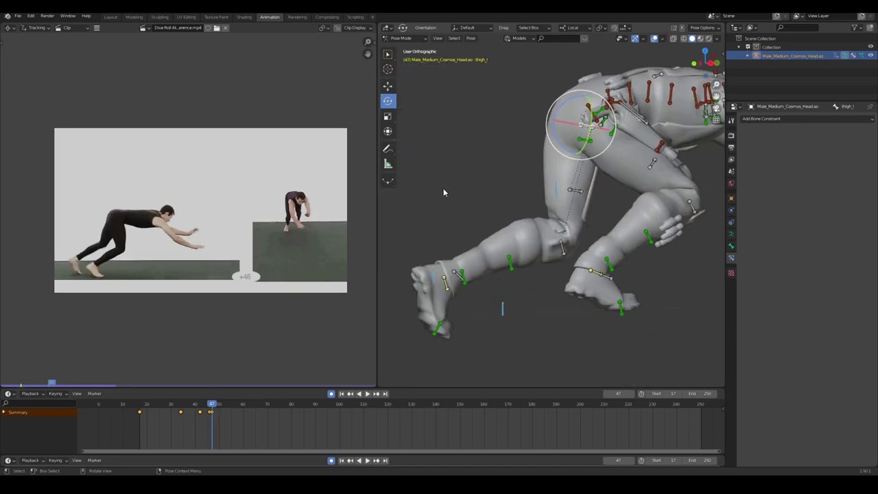
{"action": "key", "text": "Left"}
{"action": "key", "text": "Right"}
{"action": "key", "text": "Left"}
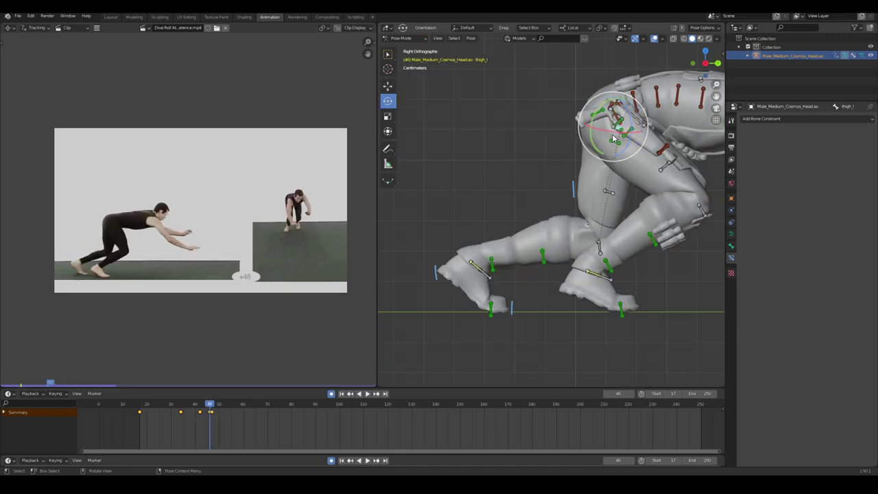
{"action": "key", "text": "Right"}
{"action": "key", "text": "Left"}
{"action": "key", "text": "Right"}
Adjust the rotation of the left foot control and the left calf bone at frame 47.
{"action": "left_click", "coordinate": [474, 271]}
{"action": "left_click_drag", "start_coordinate": [485, 255], "coordinate": [489, 259]}
{"action": "middle_click_drag", "start_coordinate": [489, 259], "coordinate": [508, 203]}
{"action": "left_click", "coordinate": [520, 278]}
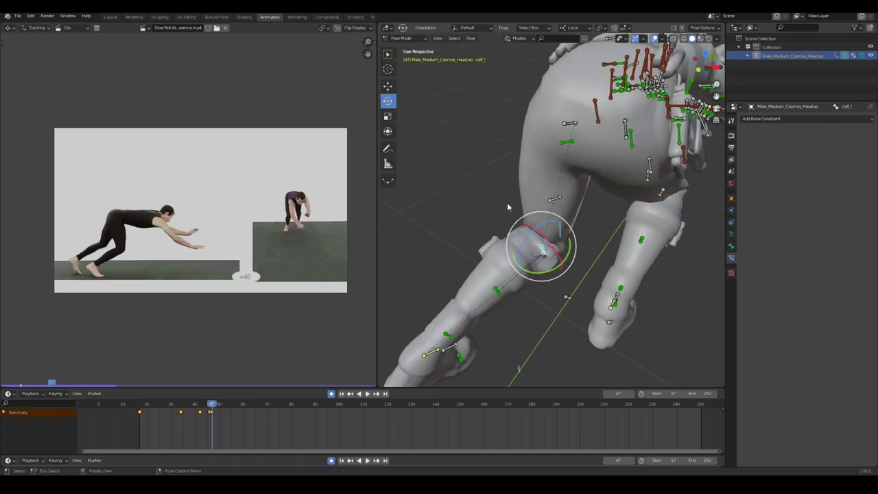
{"action": "key", "text": "KP_3"}
{"action": "left_click_drag", "start_coordinate": [616, 197], "coordinate": [617, 198]}
Reposition the left foot and left calf bones at frame 47 in the right side view.
{"action": "left_click", "coordinate": [454, 253]}
{"action": "key", "text": "g"}
{"action": "left_click", "coordinate": [455, 248]}
{"action": "left_click", "coordinate": [627, 77]}
{"action": "left_click", "coordinate": [598, 221]}
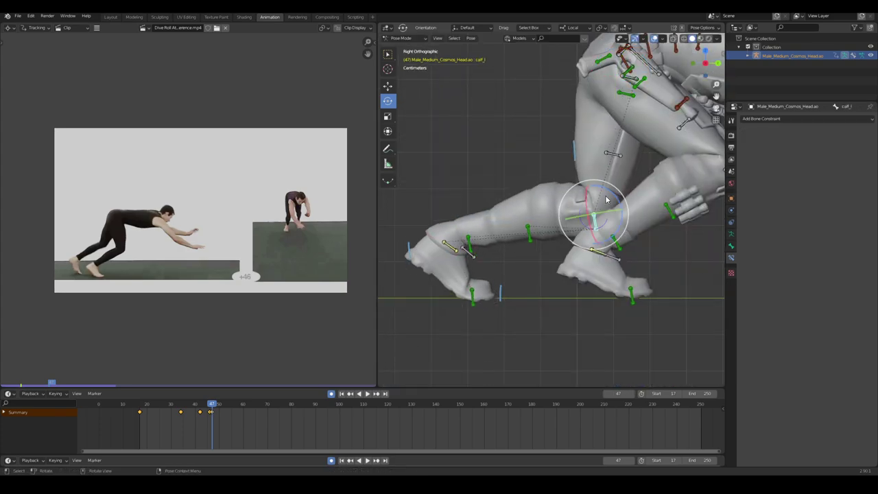
{"action": "key", "text": "g"}
{"action": "left_click", "coordinate": [598, 214]}
Compare frames 46 and 47, and rotate the ik_foot_l bone at frame 47.
{"action": "left_click", "coordinate": [474, 258]}
{"action": "key", "text": "Left"}
{"action": "key", "text": "Right"}
{"action": "key", "text": "Left"}
{"action": "key", "text": "Right"}
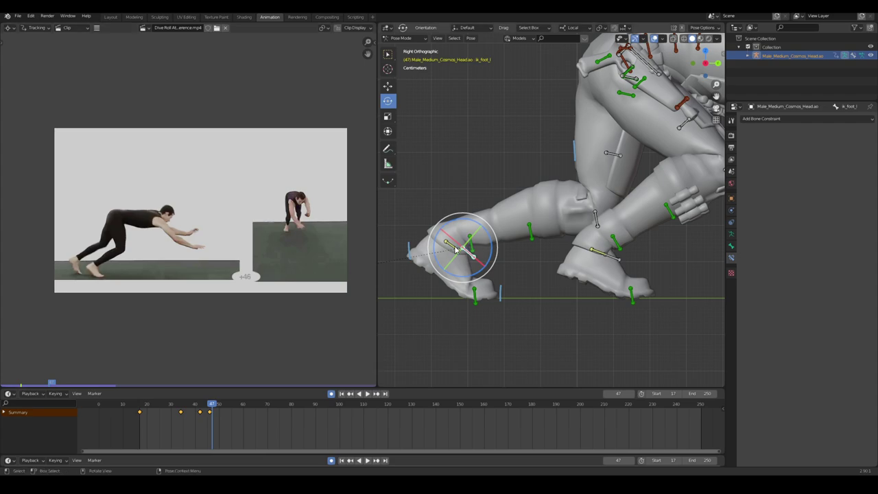
{"action": "left_click_drag", "start_coordinate": [490, 245], "coordinate": [489, 251]}
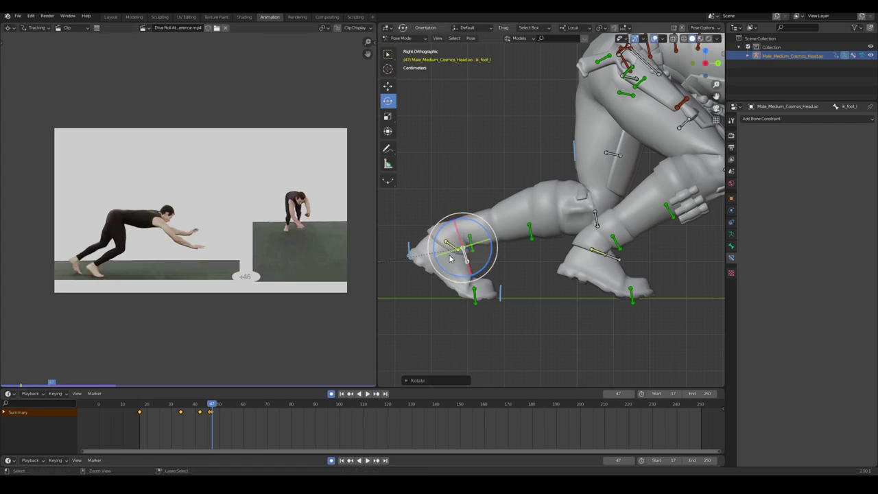
Rotate foot_l at frame 47 so the foot stands more upright with its toes down, and fine-tune the left calf's rotation.
{"action": "left_click", "coordinate": [483, 238]}
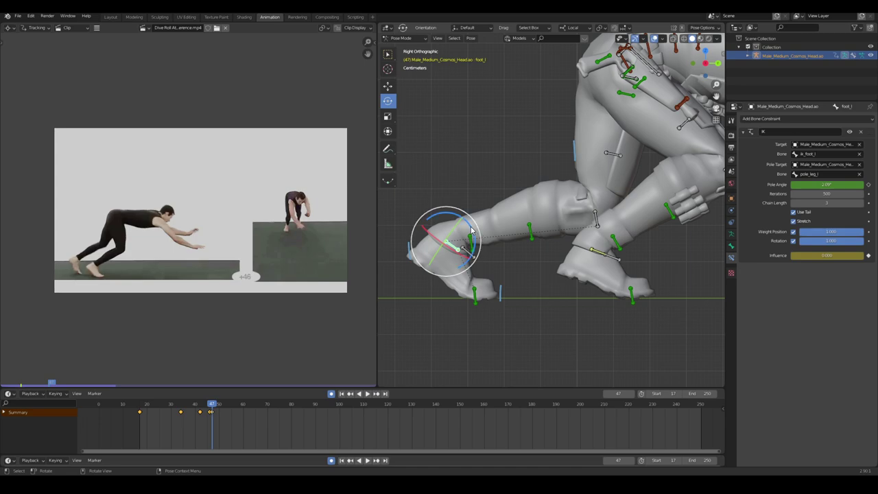
{"action": "mouse_move", "coordinate": [471, 231]}
{"action": "left_mouse_down"}
{"action": "mouse_move", "coordinate": [473, 252]}
{"action": "mouse_move", "coordinate": [476, 245]}
{"action": "left_mouse_up"}
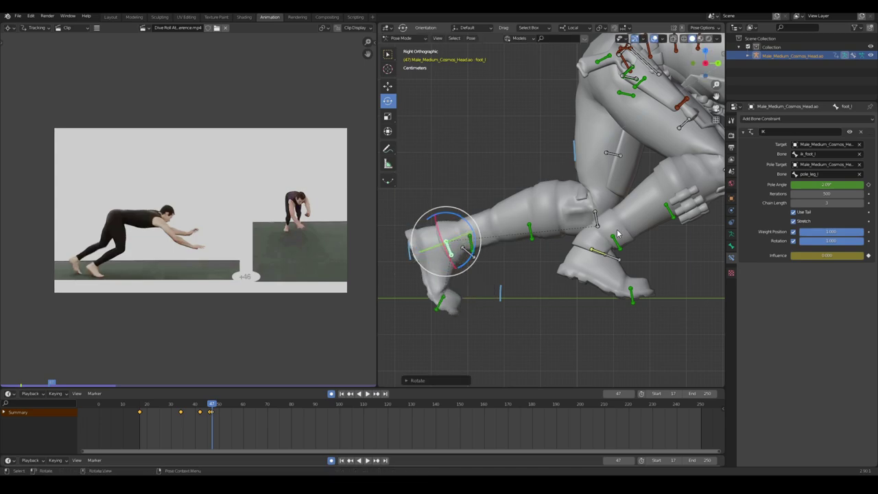
{"action": "left_click", "coordinate": [597, 220]}
{"action": "left_click_drag", "start_coordinate": [620, 225], "coordinate": [618, 232]}
Move the pelvis bone at frame 47 to match the reference pose.
{"action": "middle_click_drag", "start_coordinate": [610, 230], "coordinate": [559, 297], "text": "shift"}
{"action": "scroll", "coordinate": [572, 131], "scroll_direction": "up", "scroll_amount": 2}
{"action": "left_click", "coordinate": [586, 93]}
{"action": "scroll", "coordinate": [543, 192], "scroll_direction": "down", "scroll_amount": 3}
{"action": "key", "text": "g"}
{"action": "left_click", "coordinate": [547, 201]}
Rotate the pelvis and the left calf at frame 47 to refine the leg pose.
{"action": "middle_click_drag", "start_coordinate": [547, 202], "coordinate": [589, 184], "text": "shift"}
{"action": "left_click", "coordinate": [626, 129]}
{"action": "left_click_drag", "start_coordinate": [645, 122], "coordinate": [633, 108]}
{"action": "left_click", "coordinate": [587, 241]}
{"action": "left_click_drag", "start_coordinate": [600, 209], "coordinate": [594, 205]}
{"action": "left_click", "coordinate": [626, 128]}
{"action": "left_click", "coordinate": [586, 239]}
Check the pelvis against frame 46 and move it again at frame 47.
{"action": "key", "text": "Left"}
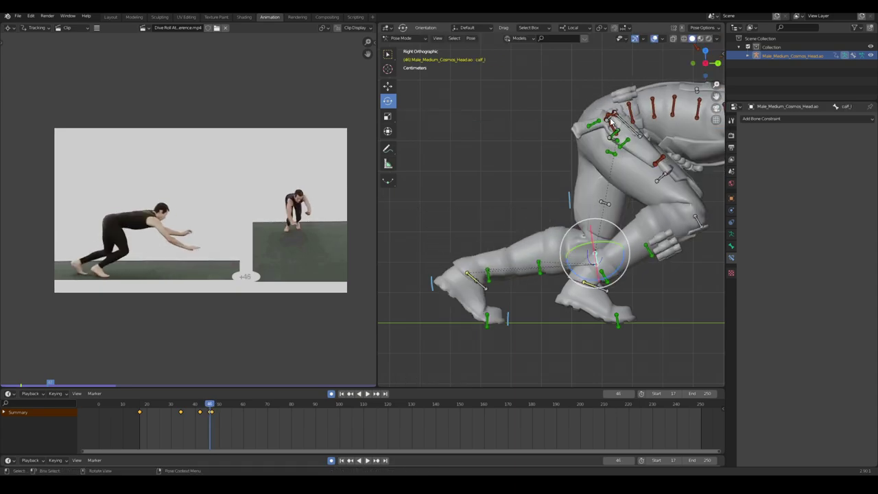
{"action": "left_click", "coordinate": [612, 121]}
{"action": "key", "text": "Right"}
{"action": "key", "text": "g"}
{"action": "left_click", "coordinate": [582, 261]}
Rotate the lower spine bone spine_02 at frame 47 and compare the torso with frame 46.
{"action": "middle_click_drag", "start_coordinate": [692, 264], "coordinate": [524, 294], "text": "shift"}
{"action": "middle_click_drag", "start_coordinate": [524, 295], "coordinate": [557, 309]}
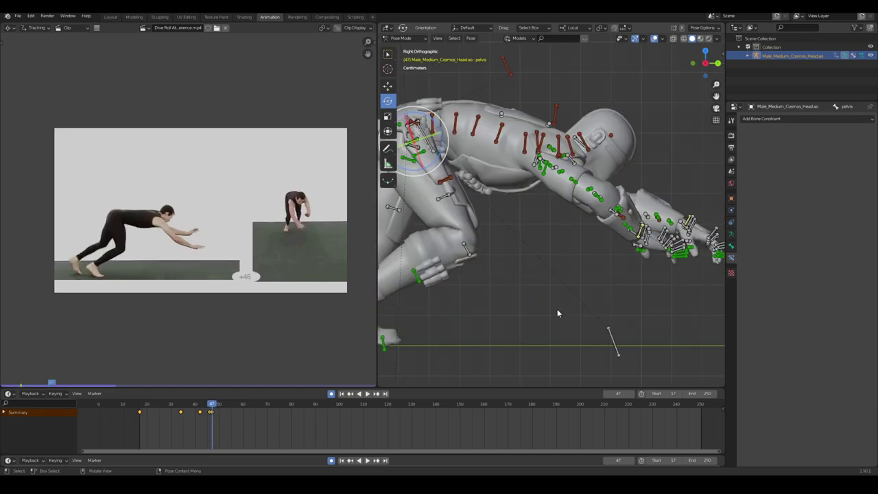
{"action": "key", "text": "Left"}
{"action": "key", "text": "Right"}
{"action": "left_click", "coordinate": [433, 125]}
{"action": "left_click", "coordinate": [454, 125]}
{"action": "key", "text": "r"}
{"action": "scroll", "coordinate": [528, 265], "scroll_direction": "down", "scroll_amount": 2}
{"action": "key", "text": "Left"}
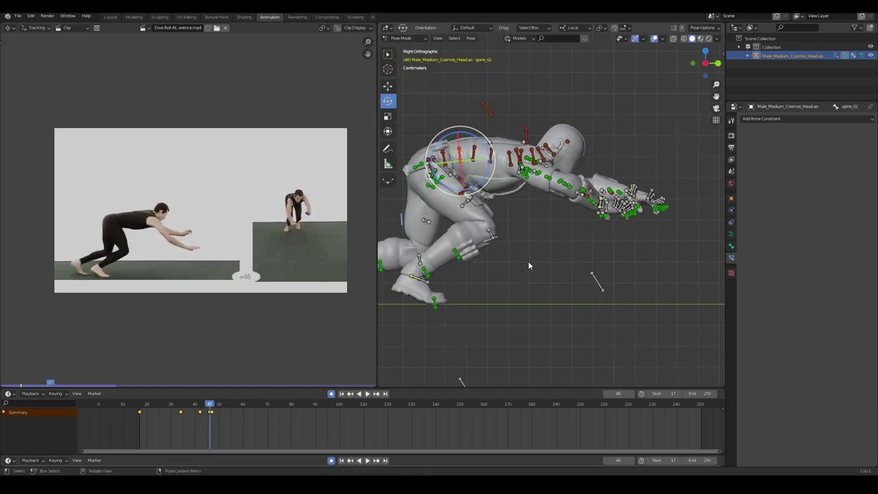
{"action": "key", "text": "Right"}
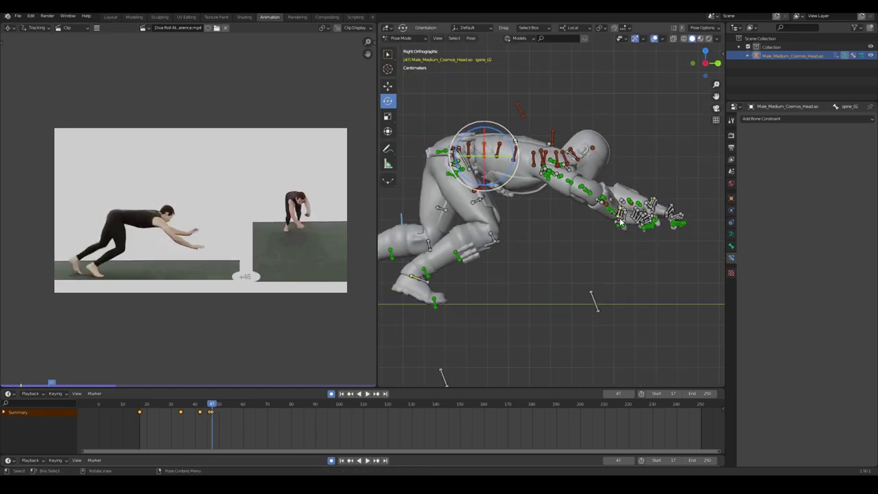
Select all bones and compare the character with the reference video across frames 47 to 49.
{"action": "key", "text": "a"}
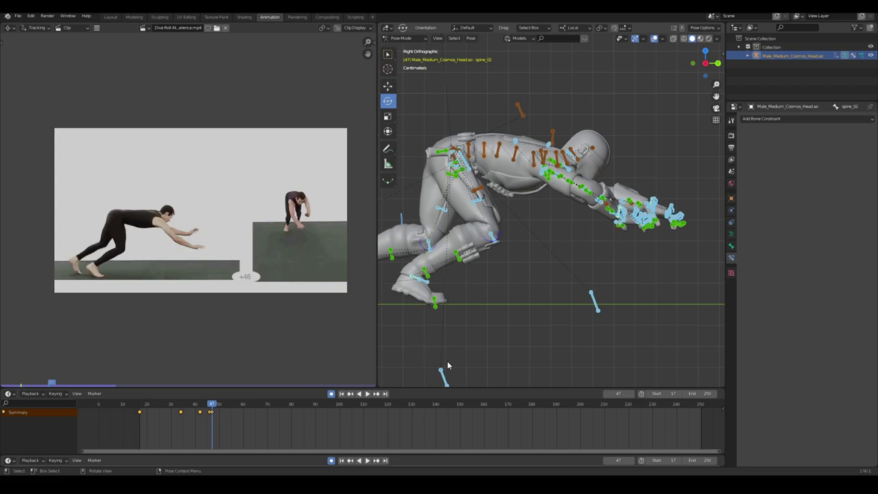
{"action": "key", "text": "Right"}
{"action": "key", "text": "Right"}
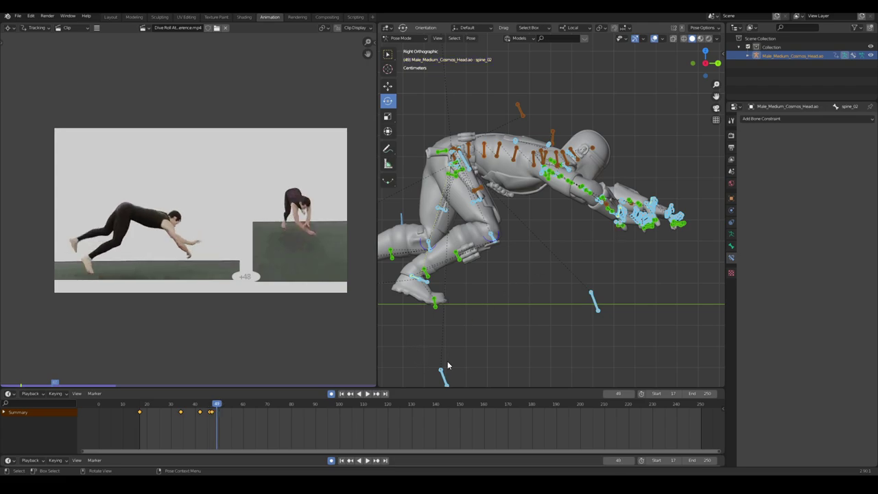
{"action": "key", "text": "Left"}
{"action": "middle_click_drag", "start_coordinate": [428, 319], "coordinate": [503, 298], "text": "shift"}
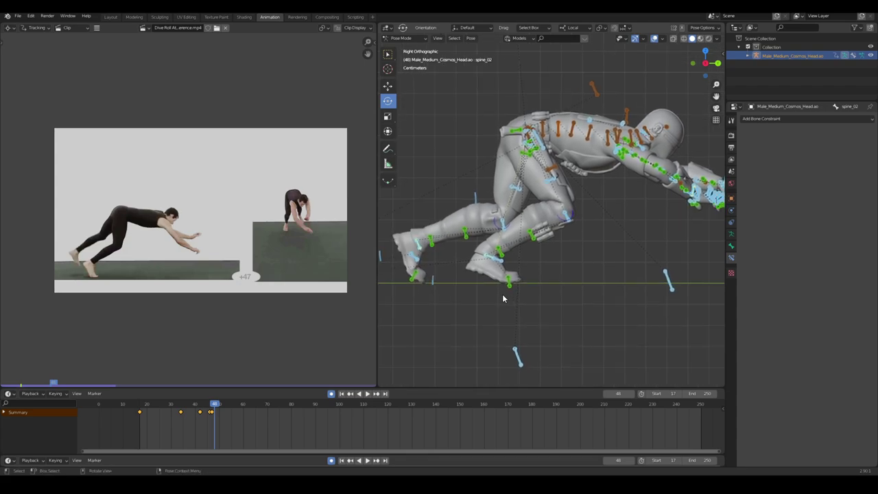
{"action": "scroll", "coordinate": [499, 300], "scroll_direction": "up", "scroll_amount": 1}
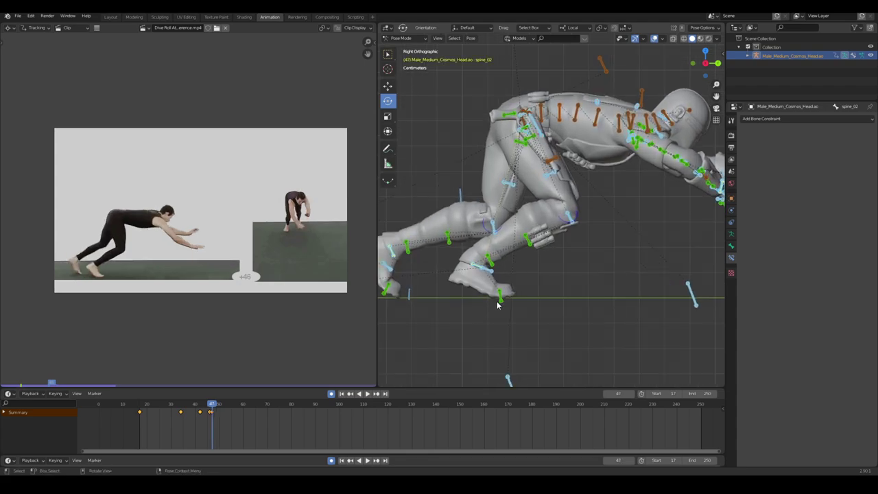
{"action": "middle_click_drag", "start_coordinate": [602, 202], "coordinate": [557, 194]}
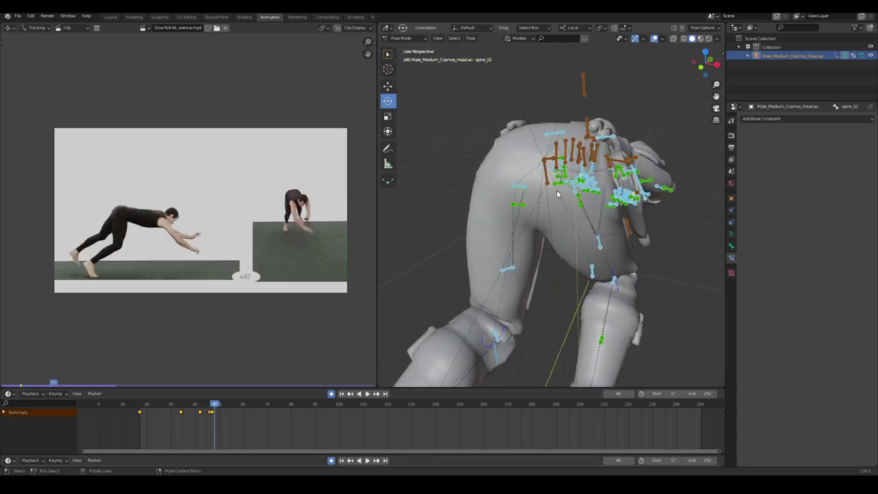
Rotate the pelvis bone at frame 48 in the right side view.
{"action": "left_click", "coordinate": [550, 261]}
{"action": "key", "text": "KP_3"}
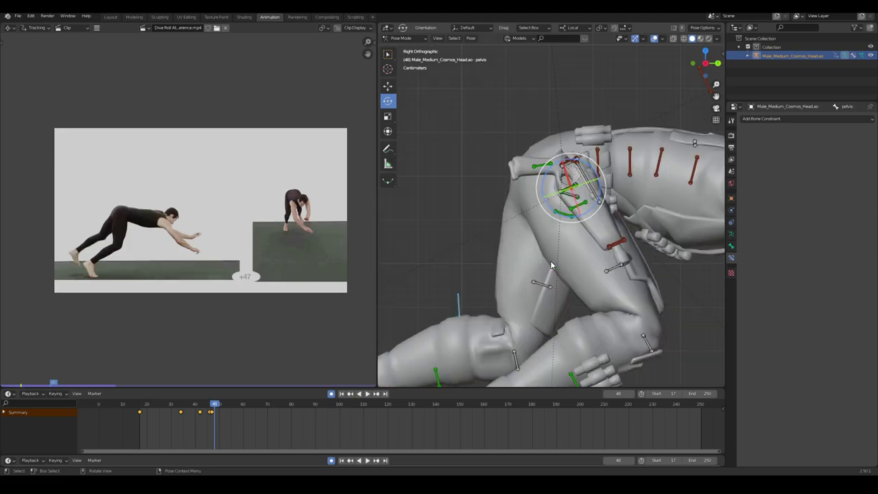
{"action": "scroll", "coordinate": [542, 267], "scroll_direction": "down", "scroll_amount": 4}
{"action": "key", "text": "r"}
{"action": "left_click", "coordinate": [526, 285]}
{"action": "scroll", "coordinate": [527, 284], "scroll_direction": "up", "scroll_amount": 2}
{"action": "scroll", "coordinate": [532, 274], "scroll_direction": "down", "scroll_amount": 4}
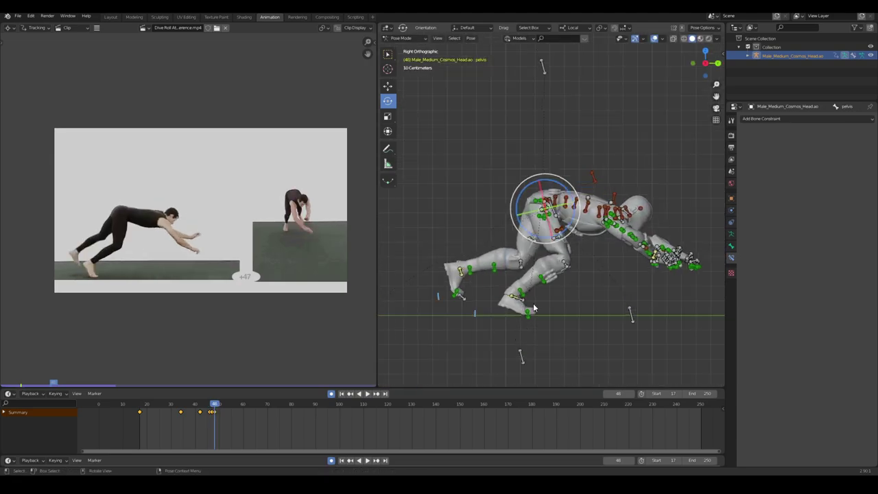
Move the pelvis at frame 48 in two adjustments, comparing its position with frame 47.
{"action": "key", "text": "Left"}
{"action": "key", "text": "Right"}
{"action": "key", "text": "g"}
{"action": "left_click", "coordinate": [559, 284]}
{"action": "key", "text": "Left"}
{"action": "key", "text": "Right"}
{"action": "key", "text": "g"}
{"action": "left_click", "coordinate": [571, 287]}
Rotate and move ik_foot_r at frame 48 so the right heel lifts and the foot stands on its toes.
{"action": "left_click", "coordinate": [515, 297]}
{"action": "scroll", "coordinate": [518, 295], "scroll_direction": "up", "scroll_amount": 6}
{"action": "key", "text": "r"}
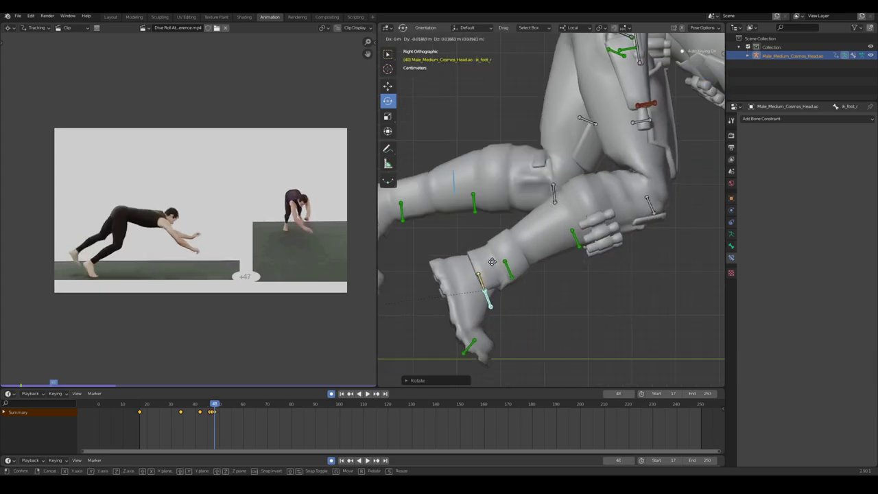
{"action": "left_click", "coordinate": [491, 261]}
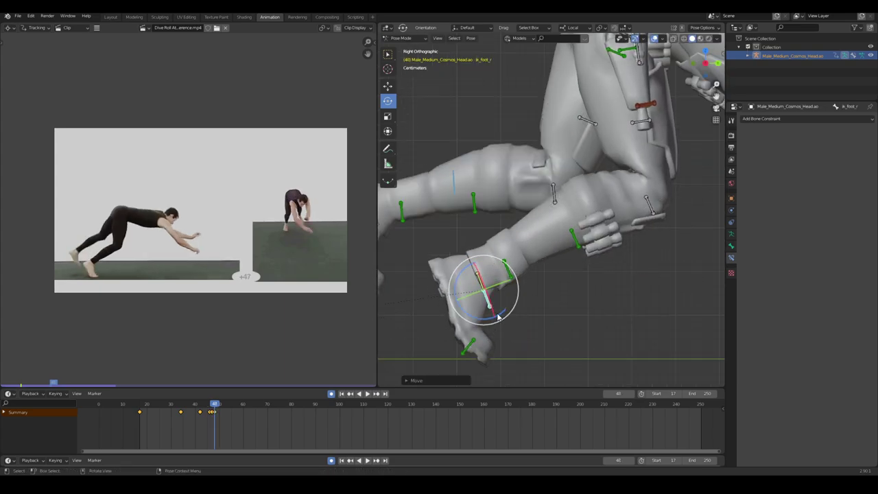
Rotate ik_foot_r at frame 48 and keyframe the influence of foot_r's IK constraint at 1.000.
{"action": "key", "text": "r"}
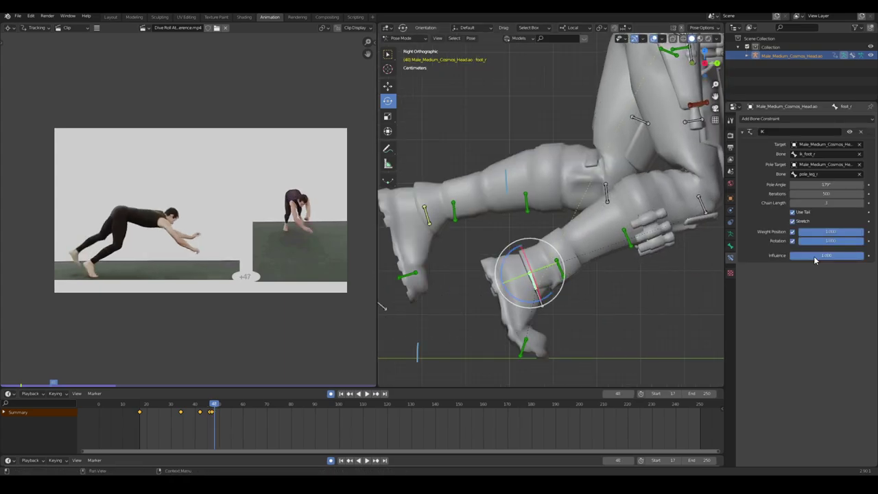
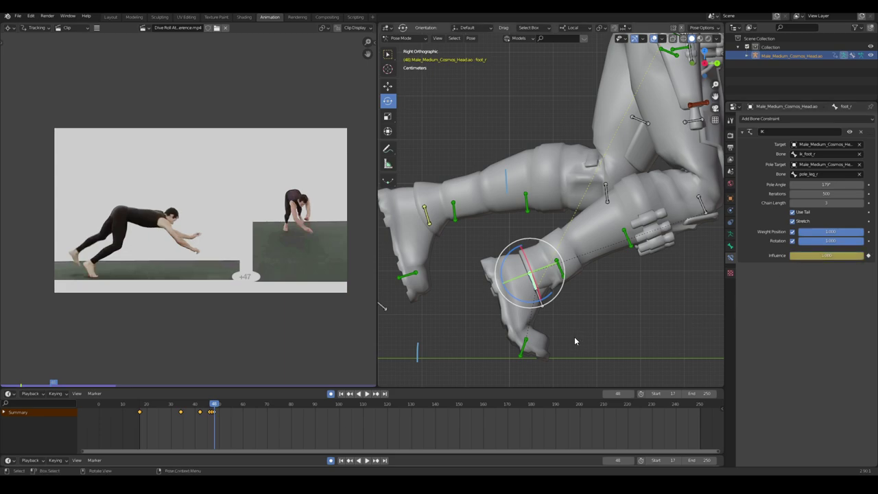
{"action": "scroll", "coordinate": [574, 337], "scroll_direction": "down", "scroll_amount": 4}
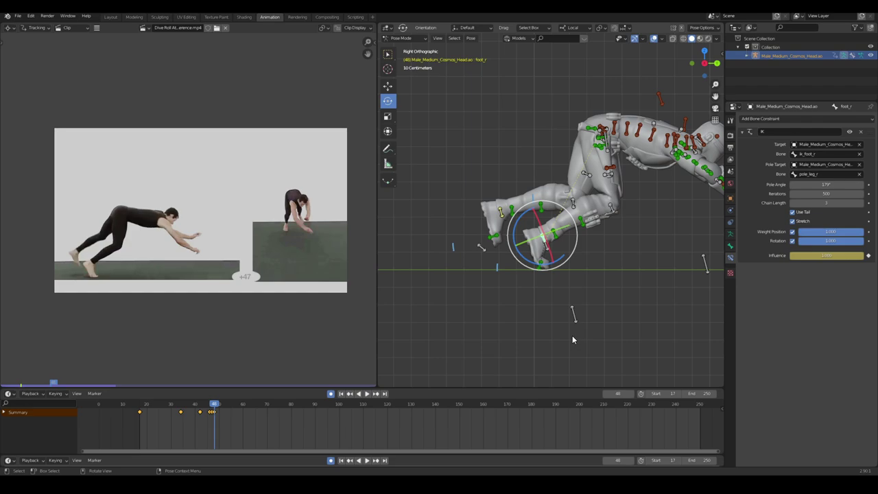
{"action": "scroll", "coordinate": [570, 338], "scroll_direction": "up", "scroll_amount": 5}
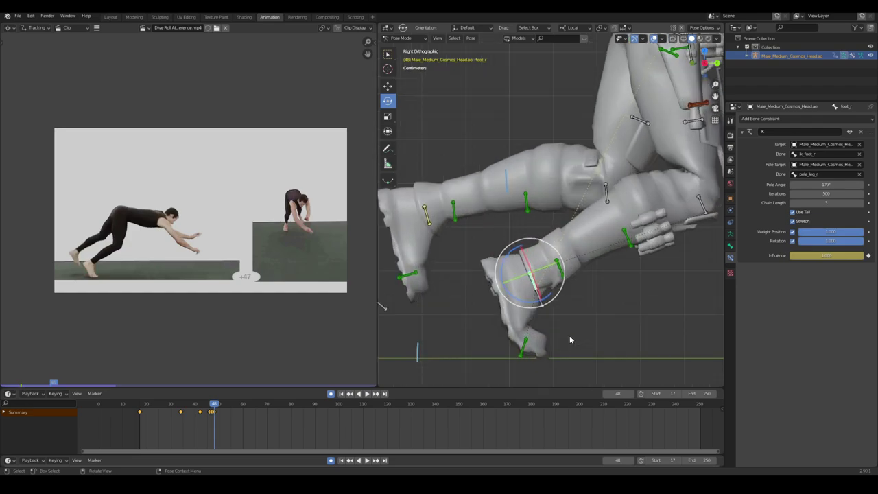
Set the influence of foot_r's IK constraint to 0.000 at frame 49.
{"action": "key", "text": "Right"}
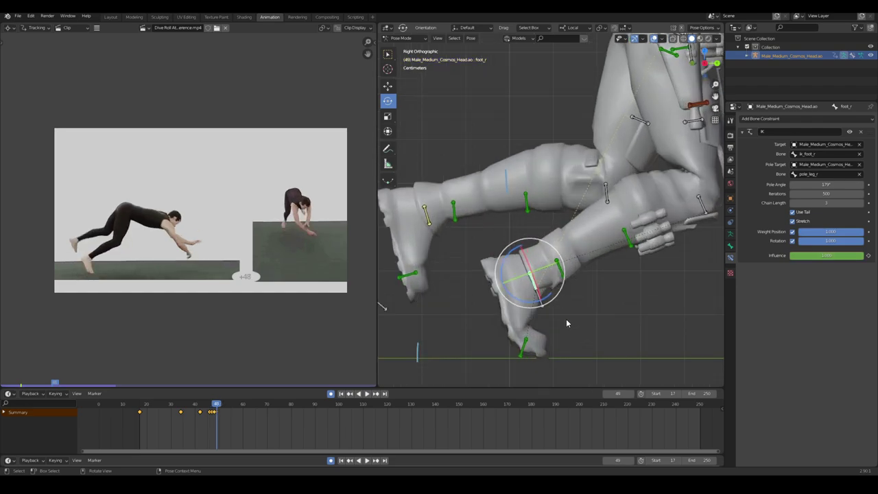
{"action": "scroll", "coordinate": [560, 320], "scroll_direction": "down", "scroll_amount": 2}
{"action": "middle_click_drag", "start_coordinate": [608, 258], "coordinate": [661, 279], "text": "shift"}
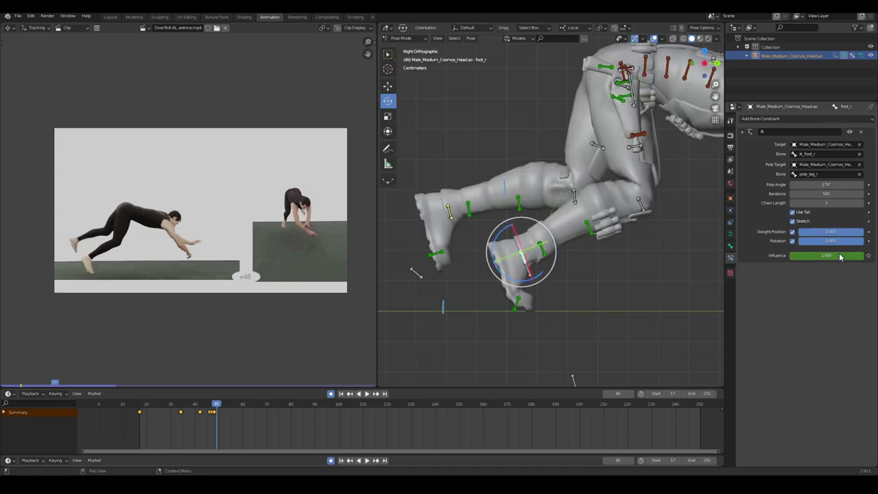
{"action": "left_click_drag", "start_coordinate": [850, 255], "coordinate": [782, 255]}
{"action": "middle_click_drag", "start_coordinate": [638, 168], "coordinate": [652, 220]}
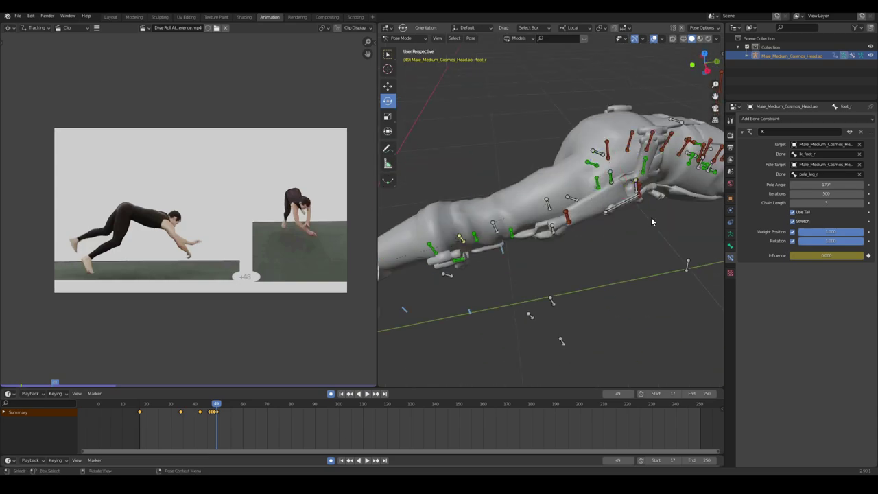
Rotate calf_r at frame 49 to lift the right foot off the ground, comparing the pose with the neighbouring frames.
{"action": "key", "text": "Left"}
{"action": "key", "text": "Left"}
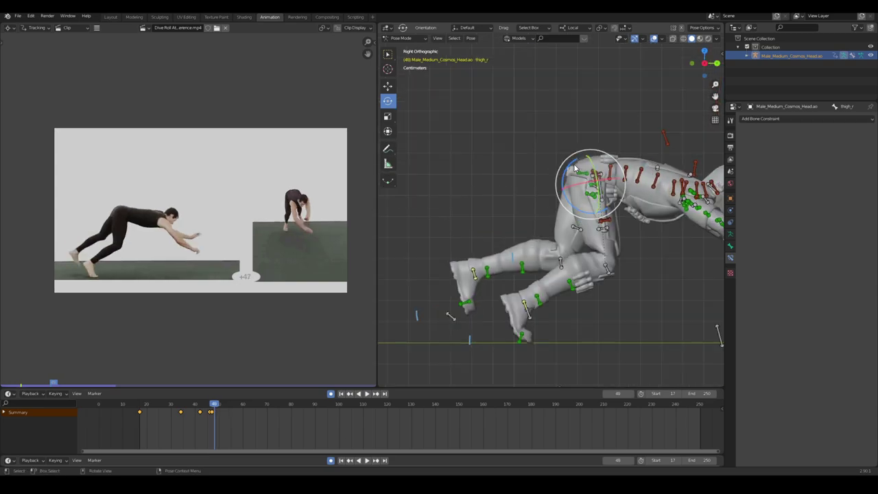
{"action": "key", "text": "Right"}
{"action": "key", "text": "Right"}
{"action": "key", "text": "Left"}
{"action": "key", "text": "Right"}
{"action": "left_click", "coordinate": [595, 266]}
{"action": "left_click_drag", "start_coordinate": [622, 251], "coordinate": [611, 242]}
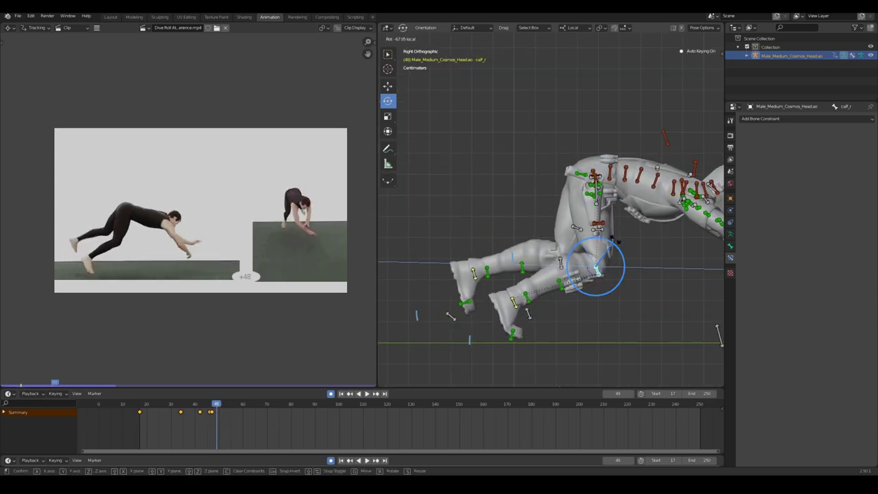
Try to adjust and keyframe the pole angle of foot_r's IK constraint around frame 48 in the front view.
{"action": "middle_click_drag", "start_coordinate": [583, 322], "coordinate": [641, 333]}
{"action": "key", "text": "KP_1"}
{"action": "left_click", "coordinate": [555, 292]}
{"action": "key", "text": "Left"}
{"action": "left_click_drag", "start_coordinate": [826, 184], "coordinate": [816, 184]}
{"action": "key", "text": "i"}
{"action": "key", "text": "Left"}
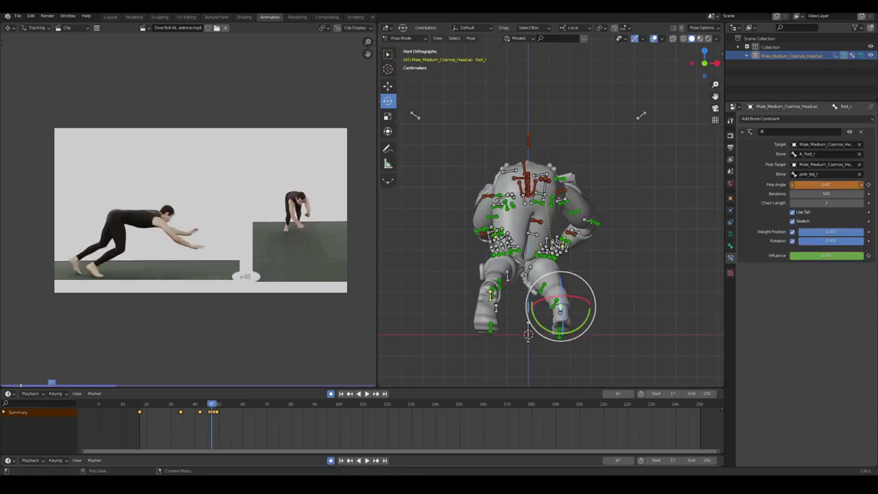
{"action": "key", "text": "Left"}
Lower the pole angle of foot_r's IK constraint at frame 48 and keyframe it.
{"action": "middle_click_drag", "start_coordinate": [679, 212], "coordinate": [590, 301]}
{"action": "key", "text": "Right"}
{"action": "key", "text": "Right"}
{"action": "left_click", "coordinate": [553, 259]}
{"action": "key", "text": "KP_1"}
{"action": "left_click", "coordinate": [551, 313]}
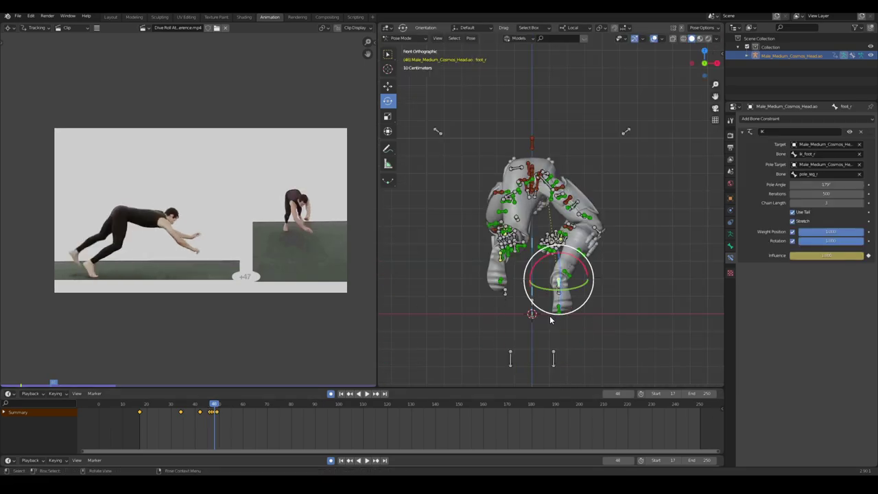
{"action": "left_click_drag", "start_coordinate": [831, 185], "coordinate": [820, 185]}
{"action": "key", "text": "i"}
Examine the right leg's motion frame by frame back to about frame 30 and forward again to frame 49.
{"action": "key", "text": "Left"}
{"action": "key", "text": "Right"}
{"action": "key", "text": "Left"}
{"action": "key", "text": "Left"}
{"action": "key", "text": "Left"}
{"action": "key", "text": "Left"}
{"action": "key", "text": "Left"}
{"action": "key", "text": "Left"}
{"action": "key", "text": "Left"}
{"action": "key", "text": "Left"}
{"action": "key", "text": "Left"}
{"action": "key", "text": "Left"}
{"action": "key", "text": "Left"}
{"action": "key", "text": "Left"}
{"action": "key", "text": "Left"}
{"action": "key", "text": "Left"}
{"action": "key", "text": "Left"}
{"action": "key", "text": "Left"}
{"action": "key", "text": "Left"}
{"action": "key", "text": "Left"}
{"action": "middle_click_drag", "start_coordinate": [668, 223], "coordinate": [579, 296]}
{"action": "key", "text": "Right"}
{"action": "key", "text": "Right"}
{"action": "key", "text": "Right"}
{"action": "key", "text": "Right"}
{"action": "key", "text": "Right"}
{"action": "key", "text": "Right"}
{"action": "key", "text": "Right"}
{"action": "key", "text": "Right"}
{"action": "key", "text": "Right"}
{"action": "key", "text": "Right"}
{"action": "key", "text": "Right"}
{"action": "key", "text": "Right"}
{"action": "key", "text": "Right"}
{"action": "key", "text": "Right"}
{"action": "key", "text": "Right"}
{"action": "key", "text": "Right"}
{"action": "key", "text": "Right"}
{"action": "key", "text": "Right"}
{"action": "key", "text": "KP_3"}
{"action": "key", "text": "Right"}
Rotate the pelvis slightly at frame 49 in the right side view, comparing it with frame 48.
{"action": "scroll", "coordinate": [542, 245], "scroll_direction": "up", "scroll_amount": 1}
{"action": "left_click", "coordinate": [595, 179]}
{"action": "key", "text": "Left"}
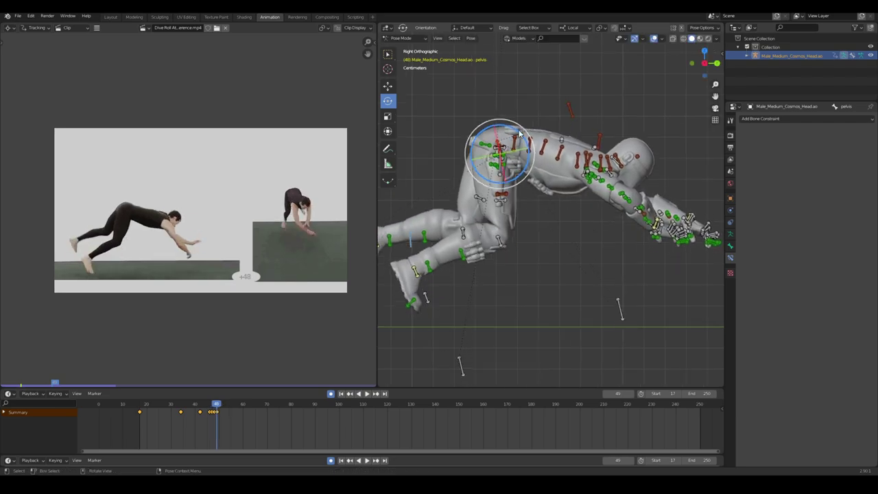
{"action": "key", "text": "Right"}
{"action": "mouse_move", "coordinate": [603, 244]}
{"action": "middle_mouse_down", "text": "shift"}
{"action": "mouse_move", "coordinate": [517, 251]}
{"action": "mouse_move", "coordinate": [529, 242]}
{"action": "mouse_move", "coordinate": [654, 300]}
{"action": "mouse_move", "coordinate": [543, 242]}
{"action": "mouse_move", "coordinate": [608, 236]}
{"action": "middle_mouse_up", "text": "shift"}
{"action": "scroll", "coordinate": [529, 242], "scroll_direction": "up", "scroll_amount": 3}
{"action": "scroll", "coordinate": [597, 268], "scroll_direction": "down", "scroll_amount": 4}
{"action": "key", "text": "KP_3"}
{"action": "scroll", "coordinate": [580, 247], "scroll_direction": "down", "scroll_amount": 1}
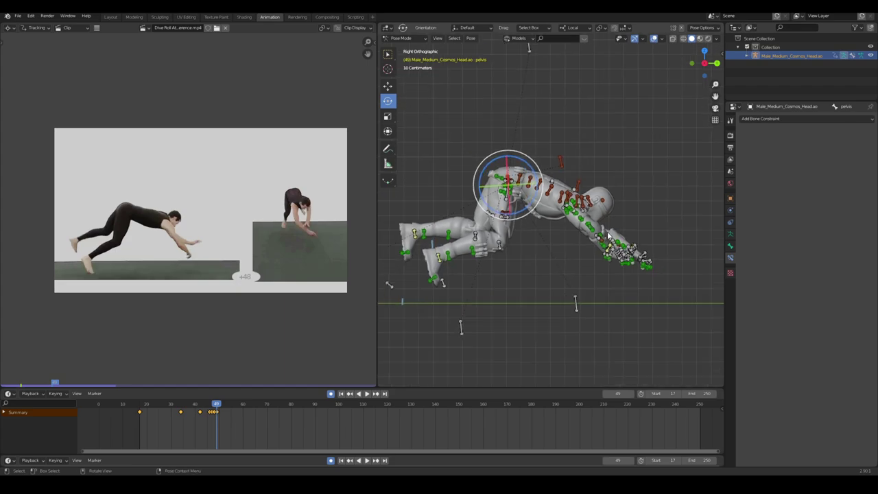
Select all bones and insert a keyframe for the whole pose at frame 49.
{"action": "key", "text": "a"}
{"action": "key", "text": "i"}
{"action": "left_click", "coordinate": [607, 231]}
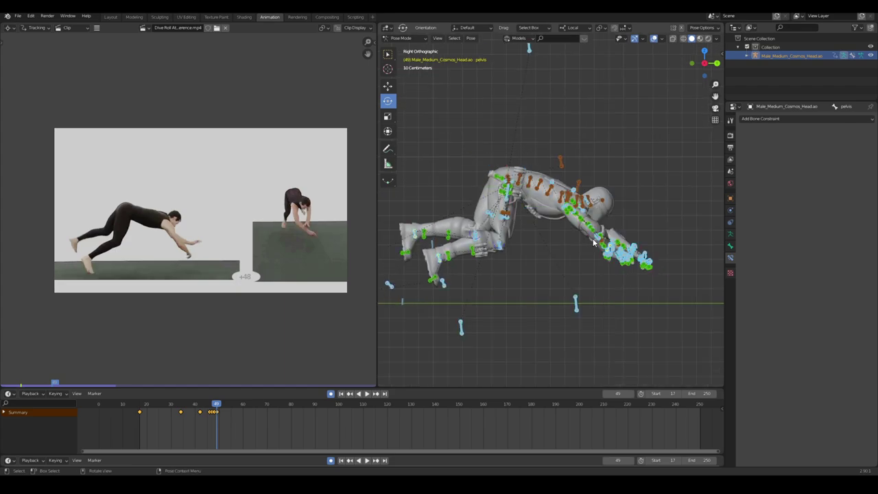
Find the hand-plant moment in the reference and rotate the pelvis at frame 52 so the torso tips toward the ground.
{"action": "key", "text": "space"}
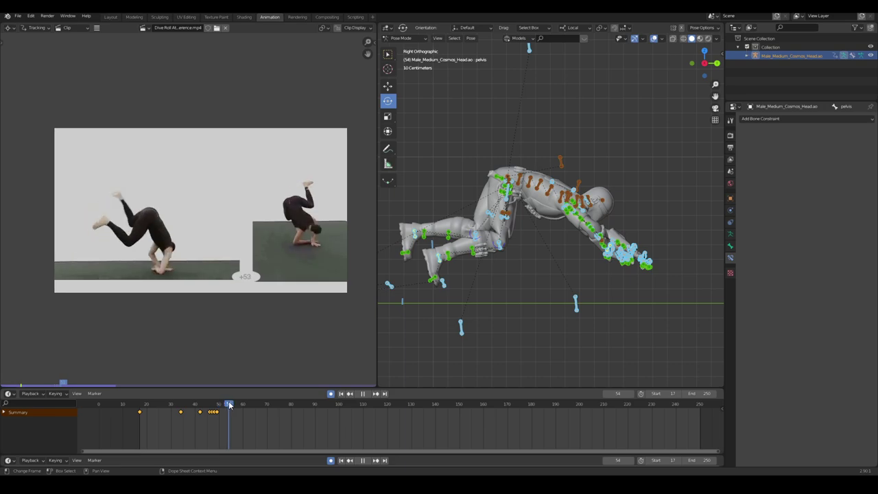
{"action": "left_click_drag", "start_coordinate": [229, 405], "coordinate": [222, 406]}
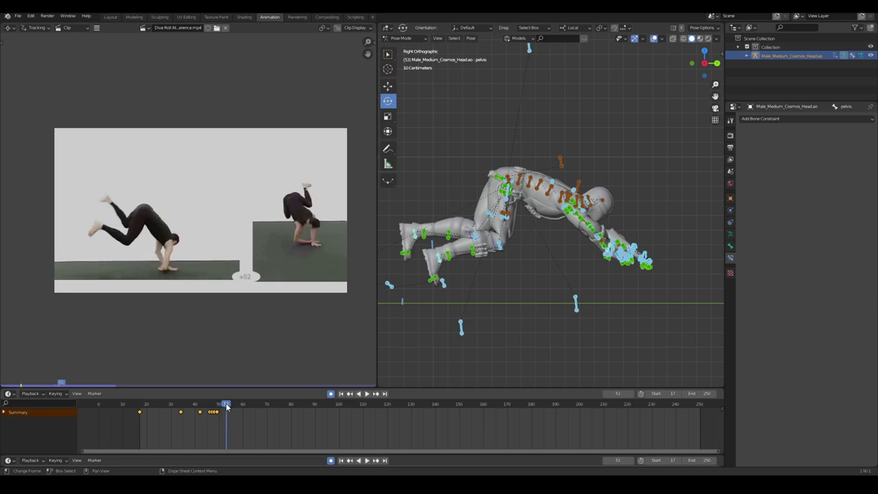
{"action": "middle_click_drag", "start_coordinate": [522, 325], "coordinate": [578, 378]}
{"action": "key", "text": "KP_3"}
{"action": "scroll", "coordinate": [612, 360], "scroll_direction": "up", "scroll_amount": 2}
{"action": "scroll", "coordinate": [578, 378], "scroll_direction": "down", "scroll_amount": 1}
{"action": "left_click", "coordinate": [476, 182]}
{"action": "key", "text": "Left"}
{"action": "left_click_drag", "start_coordinate": [487, 164], "coordinate": [510, 184]}
Compare the pose across frames 48 to 52 and move the pelvis at frame 52.
{"action": "key", "text": "Left"}
{"action": "key", "text": "Left"}
{"action": "key", "text": "Left"}
{"action": "key", "text": "Left"}
{"action": "key", "text": "Right"}
{"action": "key", "text": "Right"}
{"action": "key", "text": "Right"}
{"action": "key", "text": "Right"}
{"action": "key", "text": "g"}
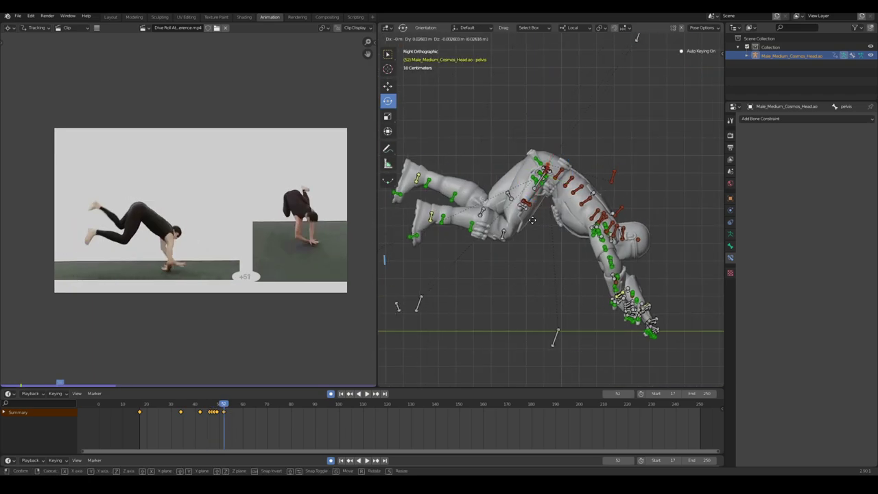
{"action": "left_click", "coordinate": [532, 221]}
Rotate the arm bones at frame 52 using the back view to bring the hands toward the ground.
{"action": "middle_click_drag", "start_coordinate": [532, 220], "coordinate": [439, 226]}
{"action": "scroll", "coordinate": [542, 236], "scroll_direction": "up", "scroll_amount": 3}
{"action": "left_click", "coordinate": [523, 197]}
{"action": "key", "text": "ctrl+KP_1"}
{"action": "left_click", "coordinate": [523, 210]}
{"action": "left_click", "coordinate": [515, 168]}
{"action": "left_click_drag", "start_coordinate": [529, 184], "coordinate": [539, 180]}
{"action": "middle_click_drag", "start_coordinate": [541, 206], "coordinate": [568, 225]}
{"action": "left_click_drag", "start_coordinate": [569, 226], "coordinate": [563, 237]}
{"action": "middle_click_drag", "start_coordinate": [562, 237], "coordinate": [510, 319]}
Select lowerarm_l and examine the placement of both arms at frame 52 from the back and front.
{"action": "left_click", "coordinate": [567, 273]}
{"action": "scroll", "coordinate": [540, 202], "scroll_direction": "up", "scroll_amount": 4}
{"action": "left_click", "coordinate": [540, 201]}
{"action": "left_click", "coordinate": [602, 253]}
{"action": "scroll", "coordinate": [587, 249], "scroll_direction": "down", "scroll_amount": 4}
{"action": "scroll", "coordinate": [545, 241], "scroll_direction": "up", "scroll_amount": 3}
{"action": "left_click", "coordinate": [543, 229]}
{"action": "scroll", "coordinate": [538, 240], "scroll_direction": "down", "scroll_amount": 4}
{"action": "scroll", "coordinate": [465, 276], "scroll_direction": "down", "scroll_amount": 3}
{"action": "key", "text": "ctrl+KP_1"}
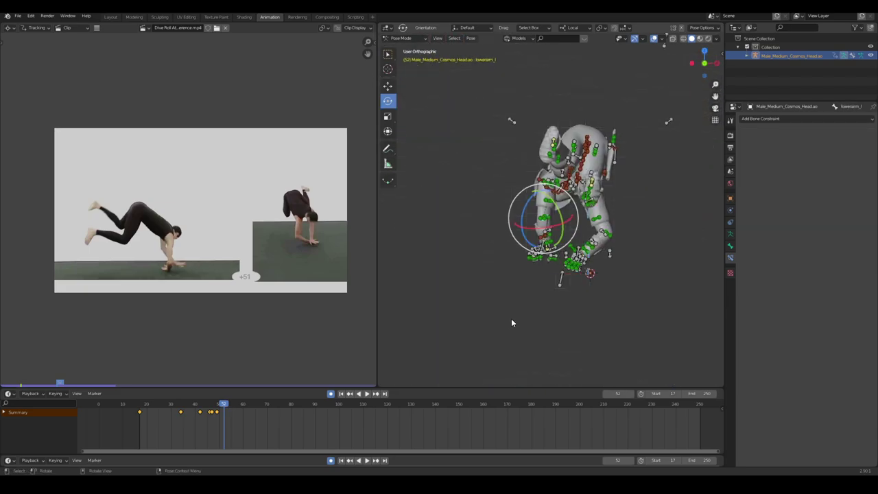
{"action": "key", "text": "KP_1"}
{"action": "scroll", "coordinate": [508, 317], "scroll_direction": "up", "scroll_amount": 5}
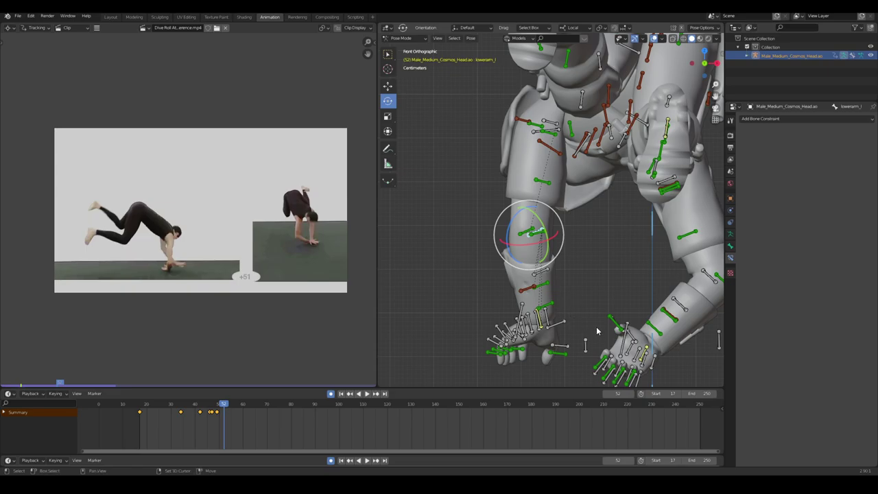
Rotate the arm at frame 52 in the right side view to refine the hand plant.
{"action": "middle_click_drag", "start_coordinate": [597, 331], "coordinate": [508, 178], "text": "shift"}
{"action": "key", "text": "KP_3"}
{"action": "left_click", "coordinate": [530, 221]}
{"action": "left_click", "coordinate": [535, 199]}
{"action": "key", "text": "r"}
{"action": "left_click", "coordinate": [545, 192]}
Rotate the right wrist area at frame 52 to set the hand against the ground.
{"action": "scroll", "coordinate": [473, 171], "scroll_direction": "down", "scroll_amount": 5}
{"action": "scroll", "coordinate": [535, 274], "scroll_direction": "up", "scroll_amount": 8}
{"action": "left_click", "coordinate": [543, 293]}
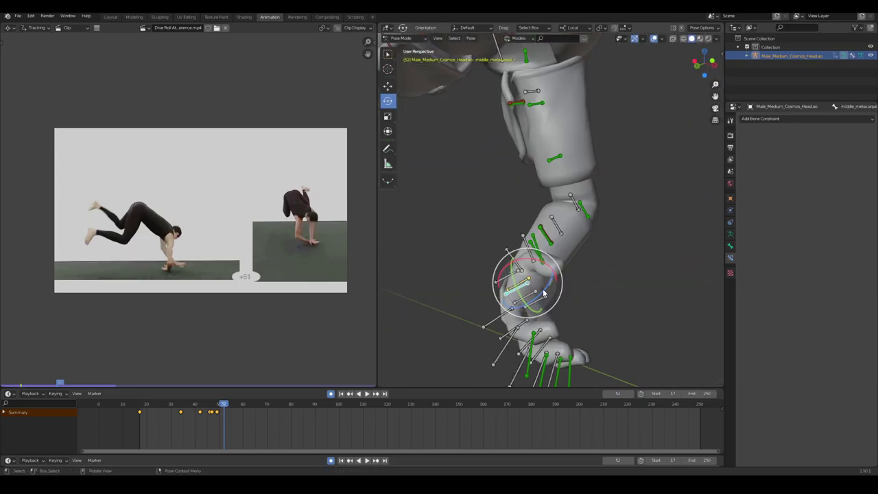
{"action": "left_click", "coordinate": [539, 255]}
{"action": "key", "text": "r"}
{"action": "scroll", "coordinate": [526, 290], "scroll_direction": "down", "scroll_amount": 9}
{"action": "middle_click_drag", "start_coordinate": [543, 293], "coordinate": [525, 290]}
{"action": "scroll", "coordinate": [468, 252], "scroll_direction": "up", "scroll_amount": 2}
{"action": "scroll", "coordinate": [467, 252], "scroll_direction": "down", "scroll_amount": 2}
Move ik_hand_r at frame 52 from its distant position to the right hand.
{"action": "middle_click_drag", "start_coordinate": [468, 252], "coordinate": [514, 246]}
{"action": "left_click", "coordinate": [441, 162]}
{"action": "middle_click_drag", "start_coordinate": [545, 288], "coordinate": [570, 276]}
{"action": "key", "text": "g"}
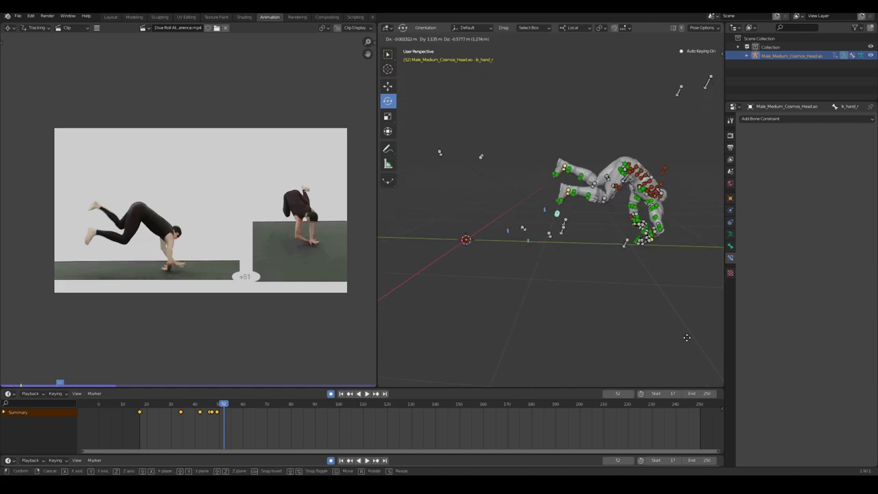
{"action": "left_click", "coordinate": [433, 355]}
{"action": "middle_click_drag", "start_coordinate": [433, 355], "coordinate": [507, 194]}
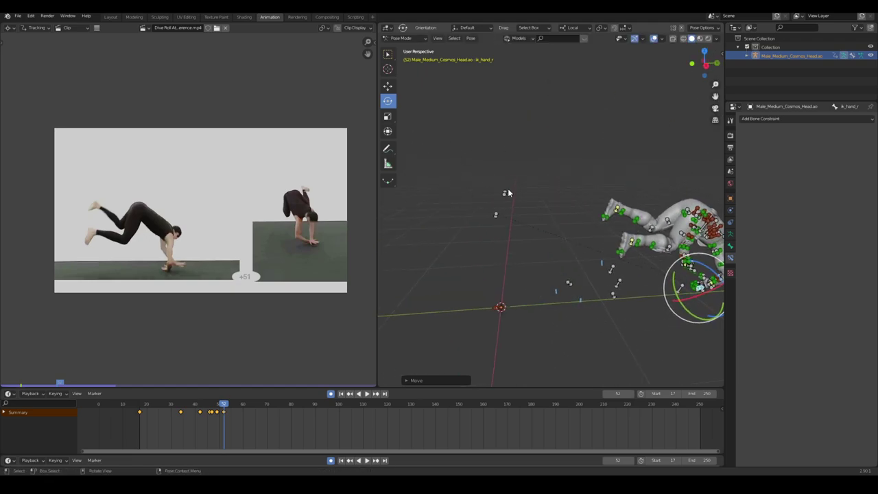
Move ik_hand_l at frame 52 close to the character's planted hands.
{"action": "scroll", "coordinate": [574, 304], "scroll_direction": "down", "scroll_amount": 4}
{"action": "middle_click_drag", "start_coordinate": [574, 304], "coordinate": [541, 294]}
{"action": "left_click", "coordinate": [421, 167]}
{"action": "key", "text": "g"}
{"action": "left_click", "coordinate": [409, 344]}
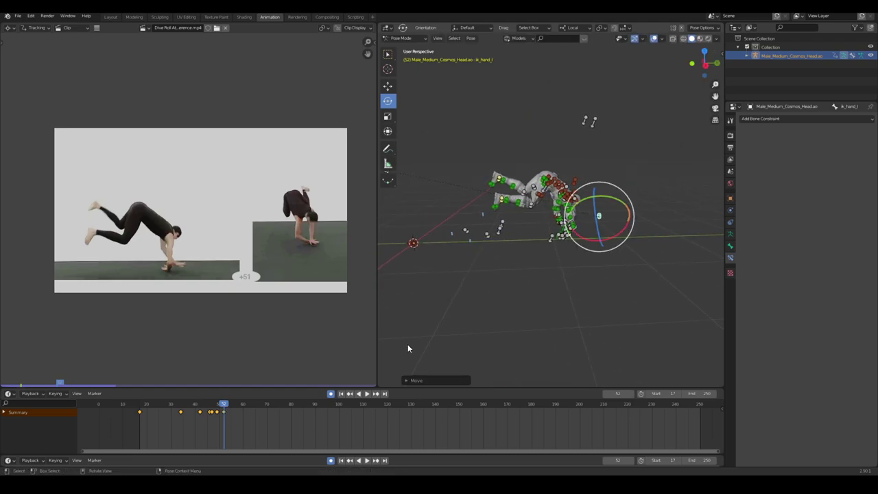
{"action": "scroll", "coordinate": [408, 344], "scroll_direction": "up", "scroll_amount": 4}
{"action": "mouse_move", "coordinate": [407, 343]}
{"action": "middle_mouse_down"}
{"action": "mouse_move", "coordinate": [430, 303]}
{"action": "mouse_move", "coordinate": [464, 294]}
{"action": "mouse_move", "coordinate": [500, 327]}
{"action": "mouse_move", "coordinate": [556, 355]}
{"action": "mouse_move", "coordinate": [532, 318]}
{"action": "mouse_move", "coordinate": [466, 333]}
{"action": "middle_mouse_up"}
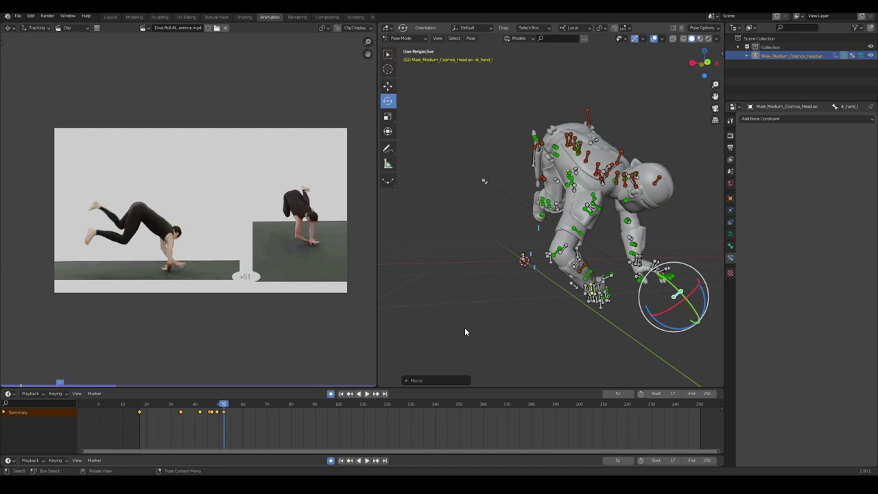
Select the arm pole targets, including pole_arm_r, and move them closer to the character at frame 52.
{"action": "middle_click_drag", "start_coordinate": [464, 332], "coordinate": [519, 211]}
{"action": "left_click", "coordinate": [554, 185], "text": "shift"}
{"action": "key", "text": "g"}
{"action": "left_click", "coordinate": [550, 261]}
{"action": "scroll", "coordinate": [549, 262], "scroll_direction": "up", "scroll_amount": 6}
{"action": "key", "text": "KP_3"}
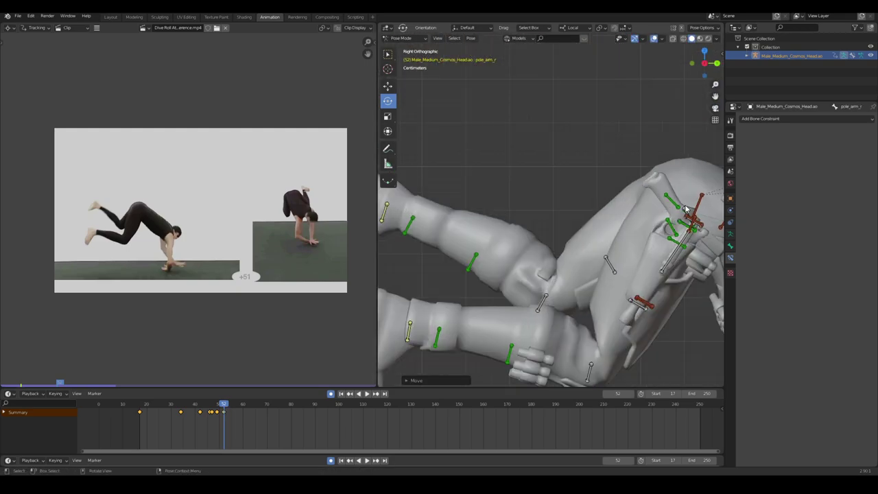
Rotate neck_01 at frame 52 and select all of the rig's bones.
{"action": "left_click", "coordinate": [516, 214]}
{"action": "key", "text": "r"}
{"action": "middle_click_drag", "start_coordinate": [686, 209], "coordinate": [617, 214]}
{"action": "key", "text": "KP_1"}
{"action": "scroll", "coordinate": [559, 196], "scroll_direction": "up", "scroll_amount": 4}
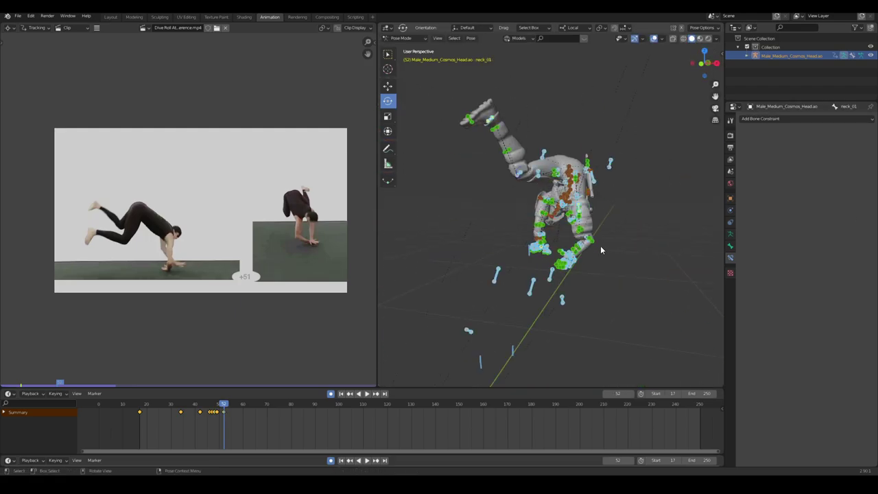
{"action": "middle_click_drag", "start_coordinate": [600, 251], "coordinate": [572, 247]}
{"action": "right_click", "coordinate": [600, 229]}
Keyframe the influence of hand_r's IK constraint at 0 on frame 52 and 1 on frame 53.
{"action": "key", "text": "Right"}
{"action": "left_click", "coordinate": [552, 204]}
{"action": "middle_click_drag", "start_coordinate": [552, 204], "coordinate": [627, 264]}
{"action": "left_click_drag", "start_coordinate": [801, 258], "coordinate": [816, 258]}
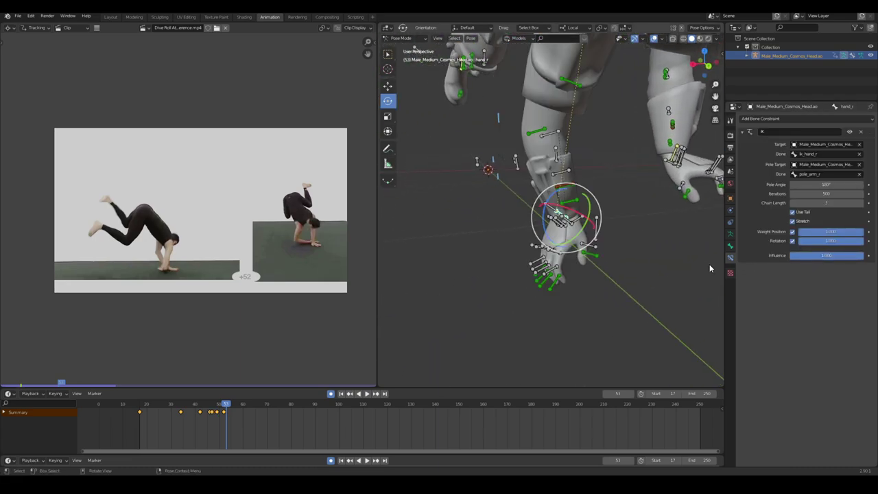
{"action": "key", "text": "Left"}
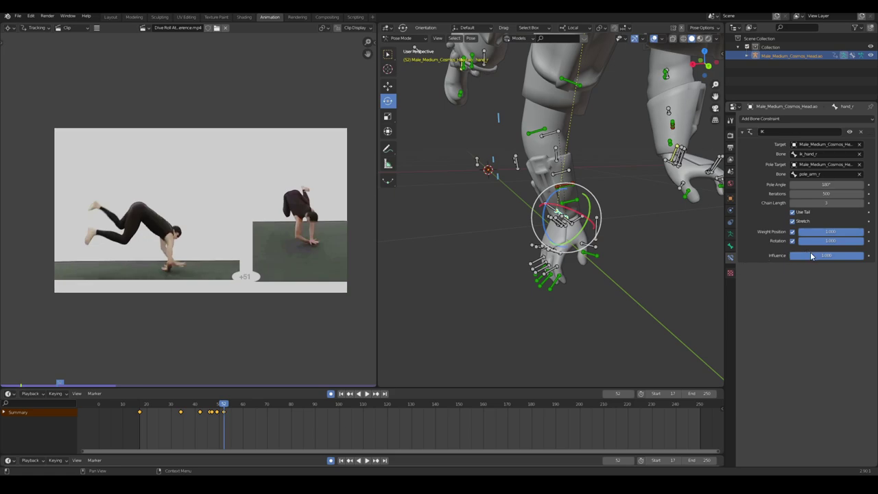
{"action": "left_click_drag", "start_coordinate": [811, 255], "coordinate": [737, 255]}
{"action": "key", "text": "Left"}
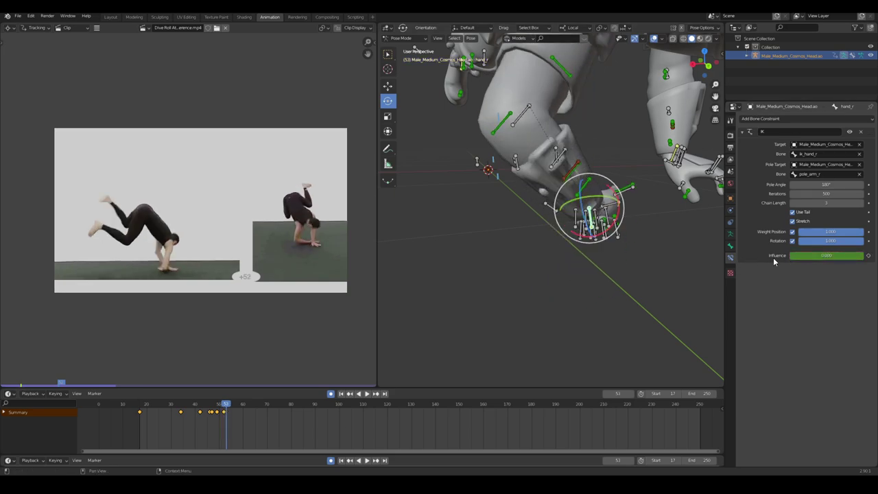
{"action": "left_click_drag", "start_coordinate": [809, 258], "coordinate": [843, 258]}
Rotate and move ik_hand_r at frame 53 to place the right hand on the ground.
{"action": "mouse_move", "coordinate": [539, 221]}
{"action": "middle_mouse_down"}
{"action": "mouse_move", "coordinate": [522, 223]}
{"action": "mouse_move", "coordinate": [539, 223]}
{"action": "middle_mouse_up"}
{"action": "left_click", "coordinate": [570, 213]}
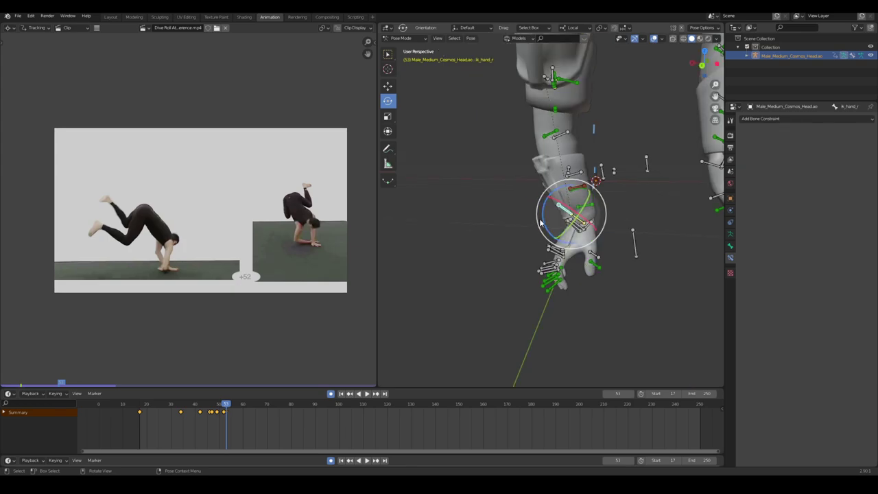
{"action": "left_click_drag", "start_coordinate": [556, 190], "coordinate": [515, 258]}
{"action": "middle_click_drag", "start_coordinate": [497, 269], "coordinate": [406, 243]}
{"action": "key", "text": "g"}
{"action": "left_click", "coordinate": [595, 268]}
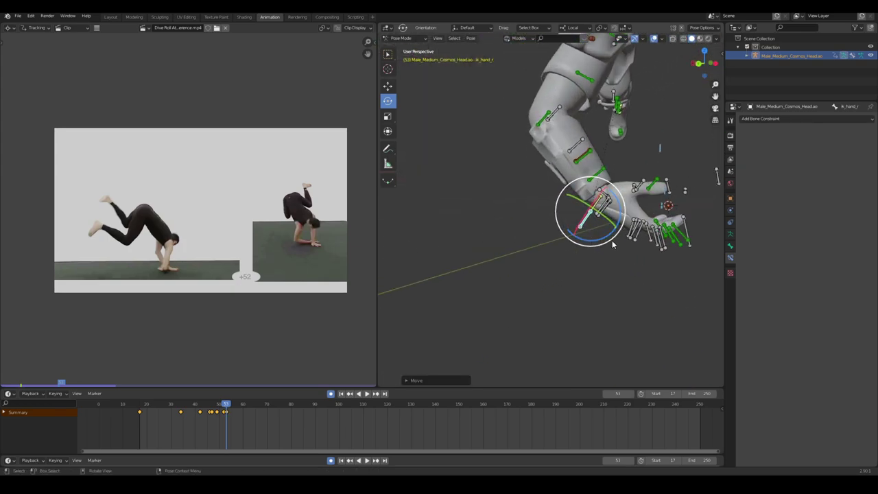
{"action": "left_click_drag", "start_coordinate": [612, 239], "coordinate": [608, 240]}
Compare the right hand's placement between frames 52 and 53 in the right side view.
{"action": "key", "text": "KP_1"}
{"action": "key", "text": "KP_3"}
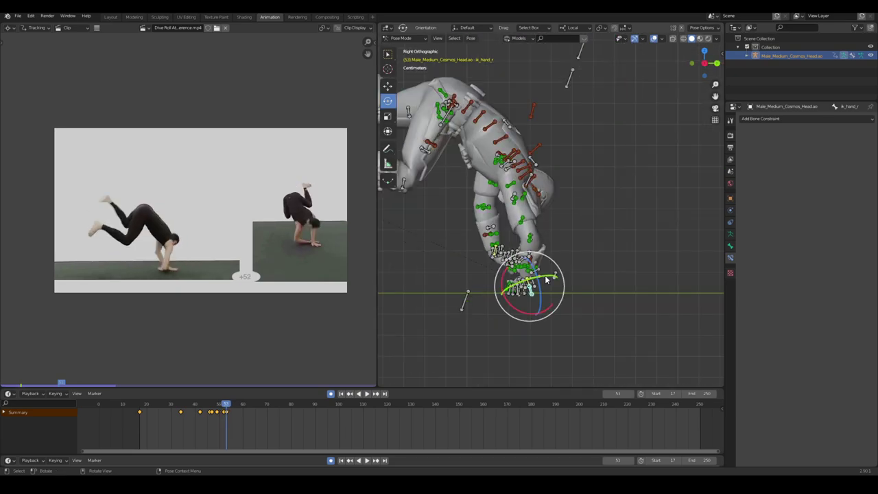
{"action": "scroll", "coordinate": [545, 282], "scroll_direction": "up", "scroll_amount": 3}
{"action": "middle_click_drag", "start_coordinate": [545, 281], "coordinate": [509, 321]}
{"action": "key", "text": "KP_3"}
{"action": "key", "text": "Left"}
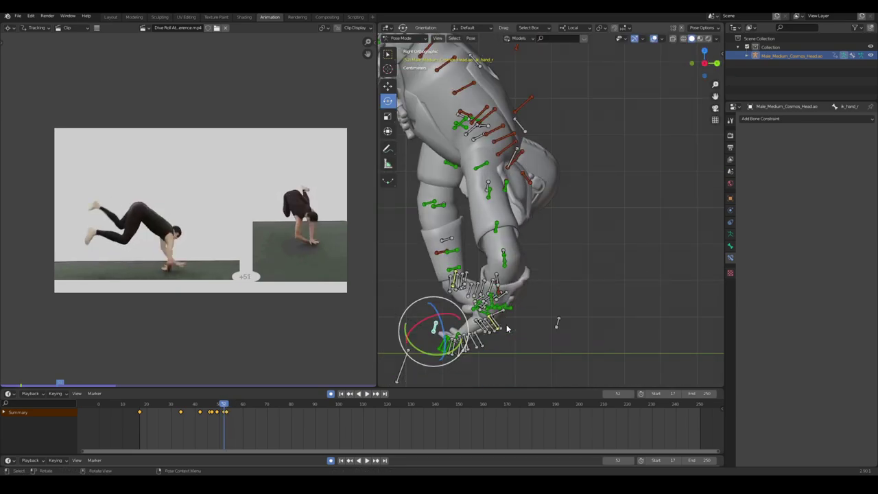
{"action": "middle_click_drag", "start_coordinate": [510, 361], "coordinate": [498, 299], "text": "shift"}
{"action": "key", "text": "Right"}
{"action": "key", "text": "Left"}
{"action": "key", "text": "Right"}
Inspect the planted hands and the surrounding IK and pole controls at frame 53 from several angles.
{"action": "middle_click_drag", "start_coordinate": [604, 288], "coordinate": [473, 274]}
{"action": "middle_click_drag", "start_coordinate": [637, 243], "coordinate": [548, 266], "text": "shift"}
{"action": "scroll", "coordinate": [528, 247], "scroll_direction": "down", "scroll_amount": 2}
{"action": "scroll", "coordinate": [584, 266], "scroll_direction": "up", "scroll_amount": 3}
{"action": "left_click", "coordinate": [584, 267]}
{"action": "scroll", "coordinate": [584, 267], "scroll_direction": "down", "scroll_amount": 3}
{"action": "scroll", "coordinate": [486, 264], "scroll_direction": "up", "scroll_amount": 3}
{"action": "scroll", "coordinate": [549, 266], "scroll_direction": "down", "scroll_amount": 4}
{"action": "middle_click_drag", "start_coordinate": [548, 266], "coordinate": [629, 265]}
{"action": "left_click", "coordinate": [482, 208]}
{"action": "scroll", "coordinate": [463, 214], "scroll_direction": "up", "scroll_amount": 4}
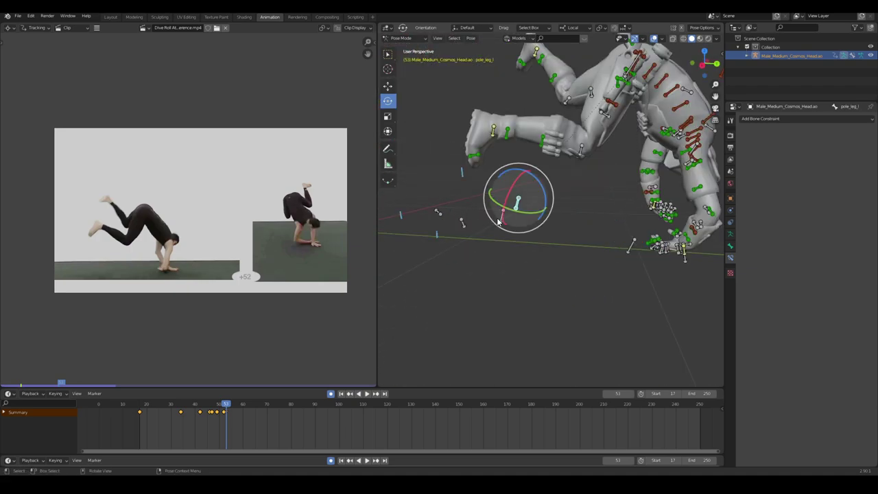
{"action": "middle_click_drag", "start_coordinate": [435, 218], "coordinate": [596, 251]}
{"action": "left_click", "coordinate": [601, 256]}
{"action": "middle_click_drag", "start_coordinate": [611, 284], "coordinate": [432, 257]}
Move the pelvis at frames 51 and 52 in the right side view to follow the reference.
{"action": "key", "text": "Left"}
{"action": "key", "text": "Left"}
{"action": "scroll", "coordinate": [524, 216], "scroll_direction": "up", "scroll_amount": 4}
{"action": "middle_click_drag", "start_coordinate": [507, 206], "coordinate": [553, 205]}
{"action": "key", "text": "KP_3"}
{"action": "left_click", "coordinate": [515, 122]}
{"action": "key", "text": "g"}
{"action": "key", "text": "Right"}
{"action": "key", "text": "g"}
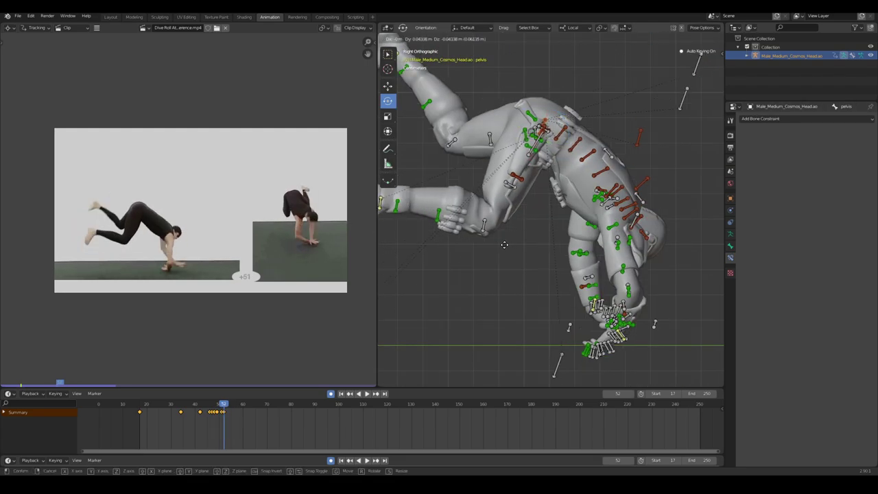
{"action": "left_click", "coordinate": [503, 245]}
Move the pelvis at frame 53 in the right side view to match the reference pose.
{"action": "key", "text": "Right"}
{"action": "middle_click_drag", "start_coordinate": [491, 248], "coordinate": [549, 293]}
{"action": "key", "text": "KP_3"}
{"action": "key", "text": "g"}
{"action": "left_click", "coordinate": [555, 147]}
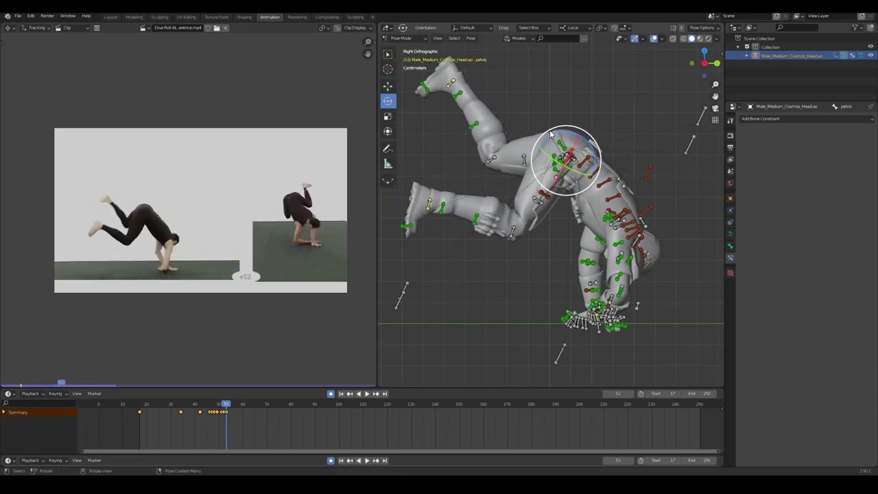
Keyframe the influence of hand_l's IK constraint at 0 on frame 52 and 1 on frame 53.
{"action": "left_click", "coordinate": [592, 314]}
{"action": "middle_click_drag", "start_coordinate": [592, 314], "coordinate": [552, 285]}
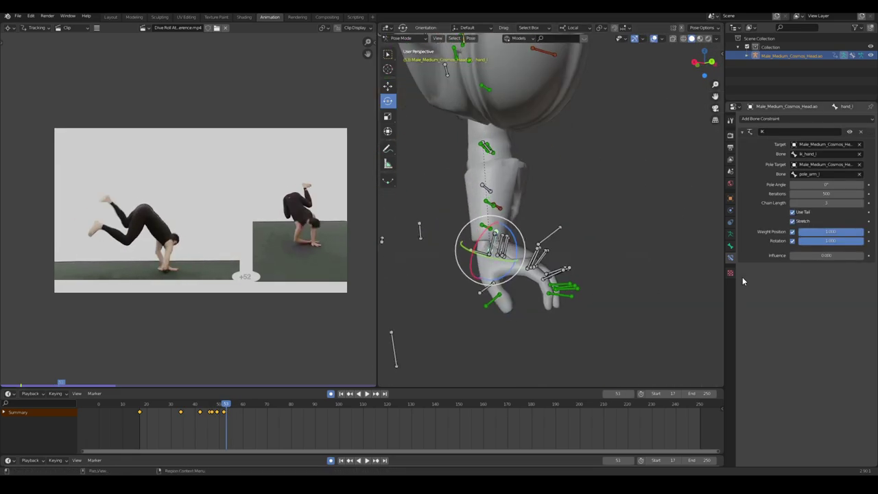
{"action": "key", "text": "i"}
{"action": "key", "text": "Left"}
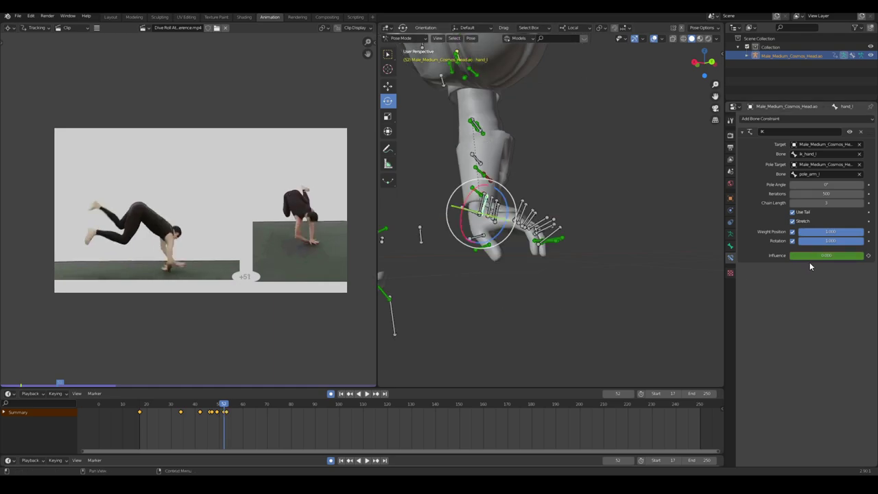
{"action": "key", "text": "i"}
{"action": "key", "text": "Right"}
{"action": "left_click_drag", "start_coordinate": [826, 257], "coordinate": [864, 256]}
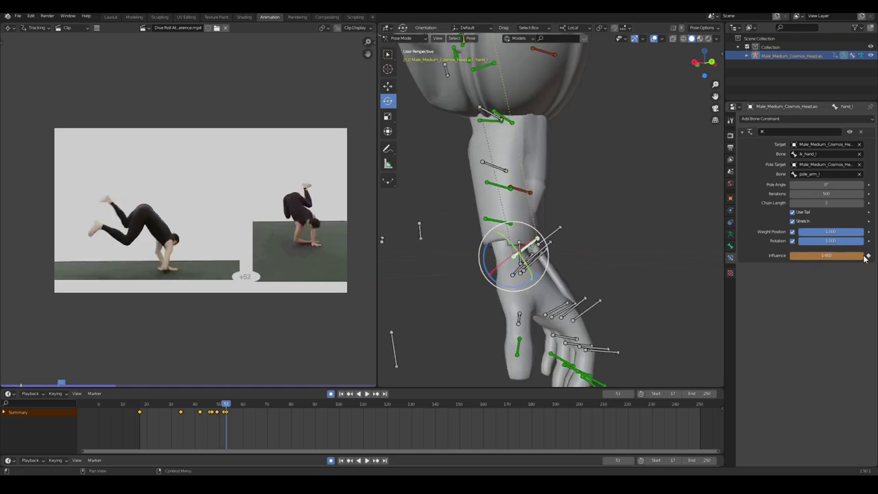
{"action": "key", "text": "i"}
Adjust the left hand's IK control at frame 53 to plant the left hand on the ground.
{"action": "scroll", "coordinate": [477, 244], "scroll_direction": "down", "scroll_amount": 6}
{"action": "middle_click_drag", "start_coordinate": [476, 244], "coordinate": [407, 247]}
{"action": "scroll", "coordinate": [424, 248], "scroll_direction": "up", "scroll_amount": 5}
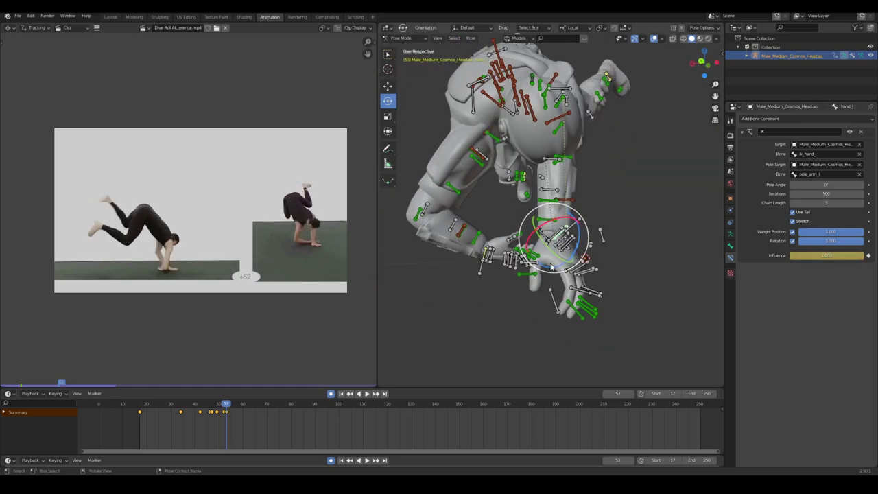
{"action": "left_click", "coordinate": [575, 227]}
{"action": "middle_click_drag", "start_coordinate": [586, 280], "coordinate": [583, 248]}
{"action": "scroll", "coordinate": [549, 264], "scroll_direction": "down", "scroll_amount": 3}
{"action": "left_click_drag", "start_coordinate": [537, 231], "coordinate": [536, 243]}
{"action": "mouse_move", "coordinate": [536, 233]}
{"action": "middle_mouse_down", "text": "shift"}
{"action": "mouse_move", "coordinate": [504, 255]}
{"action": "mouse_move", "coordinate": [489, 243]}
{"action": "mouse_move", "coordinate": [576, 267]}
{"action": "mouse_move", "coordinate": [480, 274]}
{"action": "mouse_move", "coordinate": [610, 270]}
{"action": "mouse_move", "coordinate": [549, 226]}
{"action": "middle_mouse_up", "text": "shift"}
{"action": "scroll", "coordinate": [474, 247], "scroll_direction": "up", "scroll_amount": 3}
{"action": "left_click", "coordinate": [432, 304]}
{"action": "left_click", "coordinate": [532, 200]}
{"action": "left_click_drag", "start_coordinate": [536, 170], "coordinate": [543, 177]}
{"action": "scroll", "coordinate": [507, 240], "scroll_direction": "down", "scroll_amount": 5}
{"action": "middle_click_drag", "start_coordinate": [505, 246], "coordinate": [583, 240]}
{"action": "left_click", "coordinate": [707, 68]}
{"action": "left_click_drag", "start_coordinate": [511, 161], "coordinate": [516, 168]}
Check the left wrist at frame 52 and step through frames 48 to 53 to review the hand motion.
{"action": "key", "text": "Left"}
{"action": "scroll", "coordinate": [535, 288], "scroll_direction": "up", "scroll_amount": 5}
{"action": "left_click", "coordinate": [524, 264]}
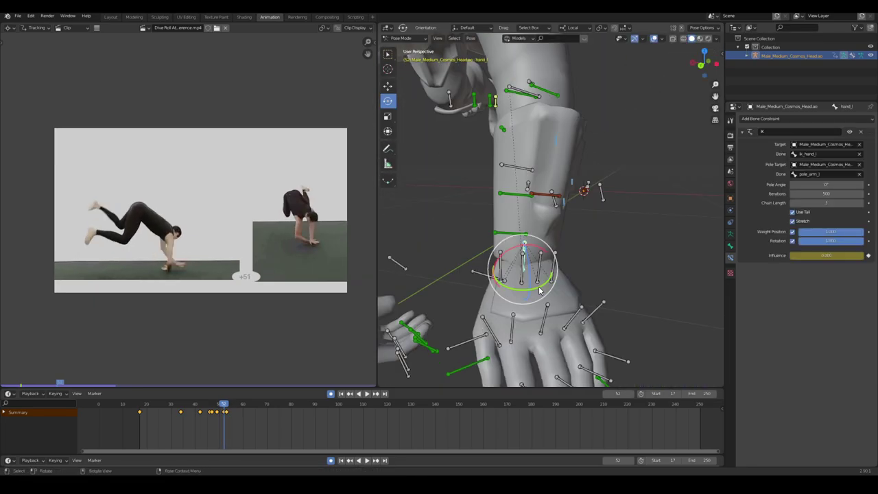
{"action": "scroll", "coordinate": [539, 290], "scroll_direction": "down", "scroll_amount": 6}
{"action": "key", "text": "Left"}
{"action": "key", "text": "Left"}
{"action": "key", "text": "Left"}
{"action": "key", "text": "Left"}
{"action": "key", "text": "Right"}
{"action": "key", "text": "Right"}
{"action": "key", "text": "Right"}
{"action": "key", "text": "Right"}
{"action": "key", "text": "Right"}
Move ik_hand_r at frame 53 to refine the right hand's position.
{"action": "scroll", "coordinate": [490, 291], "scroll_direction": "up", "scroll_amount": 4}
{"action": "middle_click_drag", "start_coordinate": [490, 290], "coordinate": [542, 329]}
{"action": "left_click", "coordinate": [523, 259]}
{"action": "key", "text": "g"}
{"action": "scroll", "coordinate": [541, 329], "scroll_direction": "down", "scroll_amount": 4}
Add a plane mesh in Object Mode and scale it up as a ground floor under the character.
{"action": "key", "text": "ctrl+Tab"}
{"action": "left_click", "coordinate": [470, 39]}
{"action": "mouse_move", "coordinate": [471, 50]}
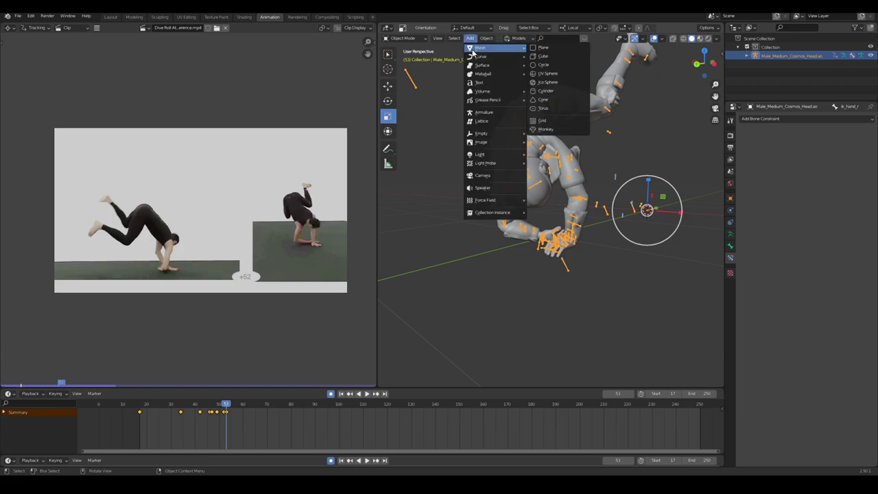
{"action": "left_click", "coordinate": [534, 52]}
{"action": "key", "text": "s"}
{"action": "middle_click_drag", "start_coordinate": [480, 295], "coordinate": [527, 292]}
{"action": "scroll", "coordinate": [527, 292], "scroll_direction": "up", "scroll_amount": 5}
Select the character's armature and return it to Pose Mode.
{"action": "left_click", "coordinate": [446, 206]}
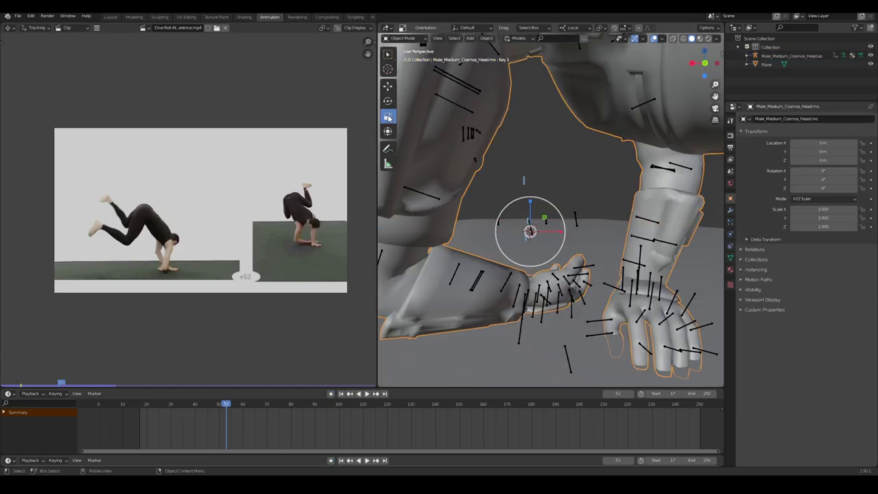
{"action": "key", "text": "ctrl+Tab"}
{"action": "scroll", "coordinate": [549, 206], "scroll_direction": "down", "scroll_amount": 4}
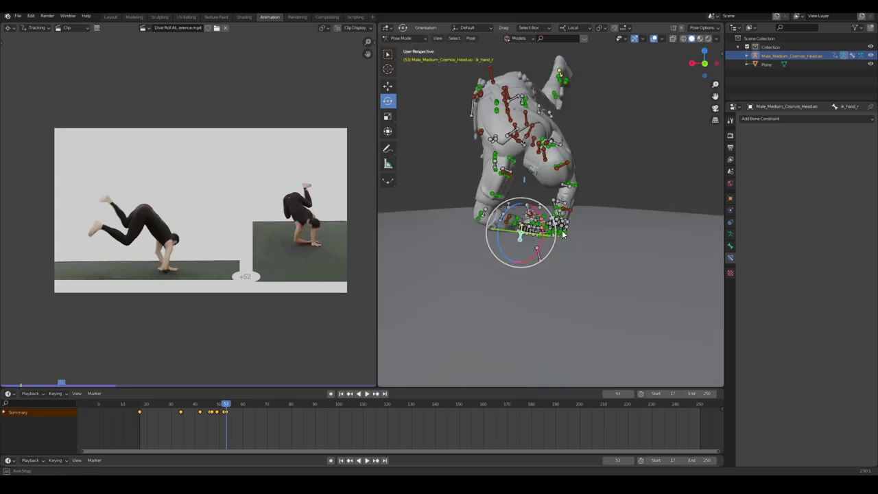
{"action": "middle_click_drag", "start_coordinate": [528, 187], "coordinate": [548, 108]}
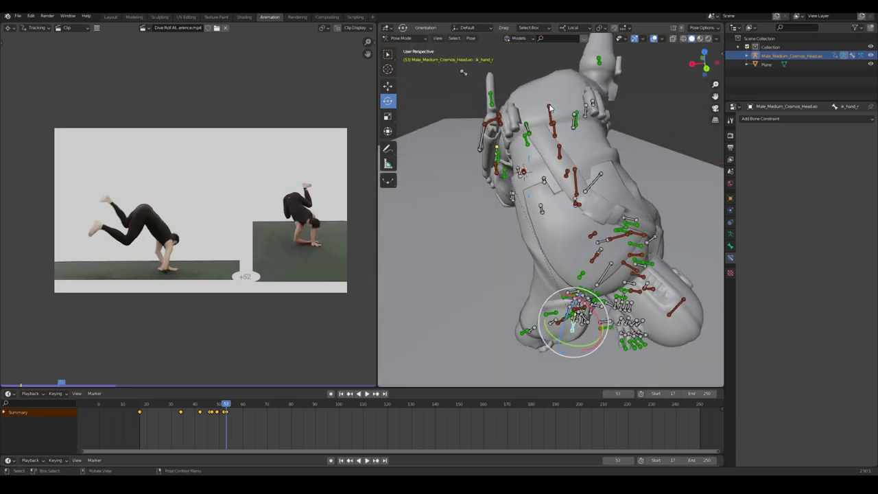
Rotate the spine bones up to spine_05 at frame 53 in the back view to bend the torso sideways.
{"action": "key", "text": "KP_3"}
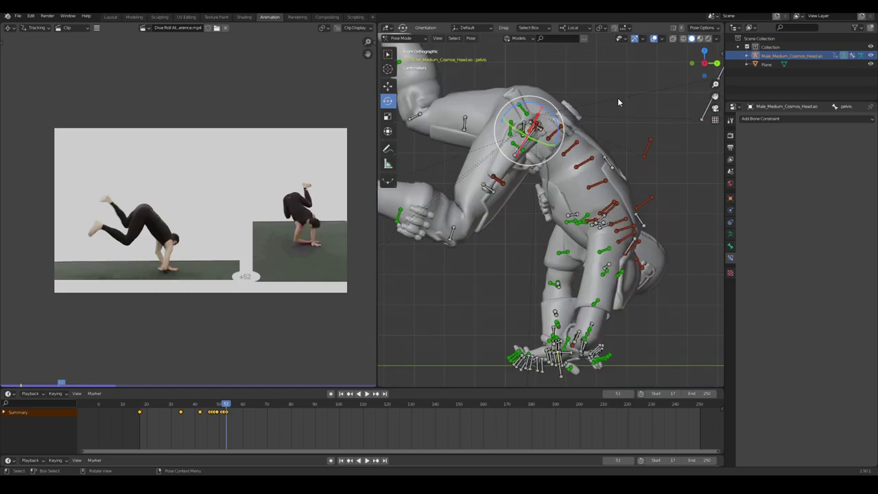
{"action": "key", "text": "ctrl+KP_1"}
{"action": "left_click_drag", "start_coordinate": [574, 155], "coordinate": [565, 161]}
{"action": "left_click", "coordinate": [566, 183]}
{"action": "left_click_drag", "start_coordinate": [574, 195], "coordinate": [582, 189]}
{"action": "left_click", "coordinate": [582, 205]}
{"action": "left_click_drag", "start_coordinate": [584, 234], "coordinate": [593, 233]}
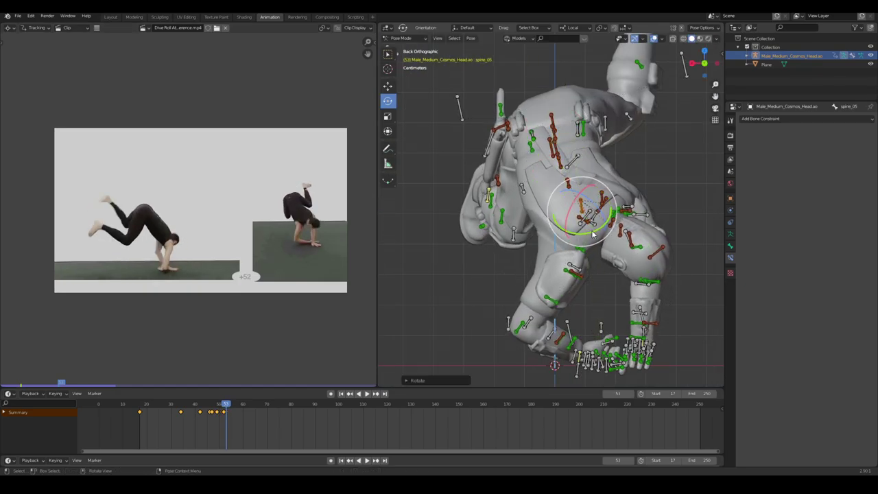
{"action": "middle_click_drag", "start_coordinate": [593, 233], "coordinate": [561, 244]}
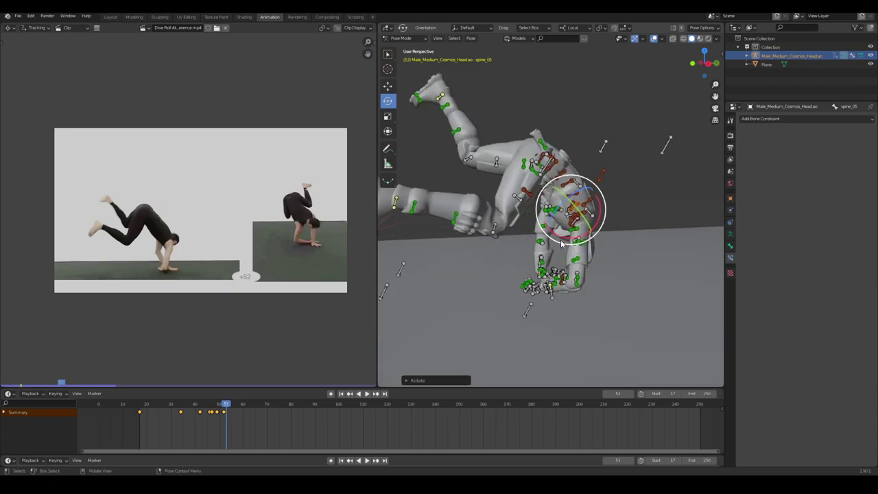
Turn on auto keying and insert a keyframe for all bones at frame 53.
{"action": "left_click", "coordinate": [330, 393]}
{"action": "middle_click_drag", "start_coordinate": [558, 210], "coordinate": [609, 211]}
{"action": "key", "text": "KP_3"}
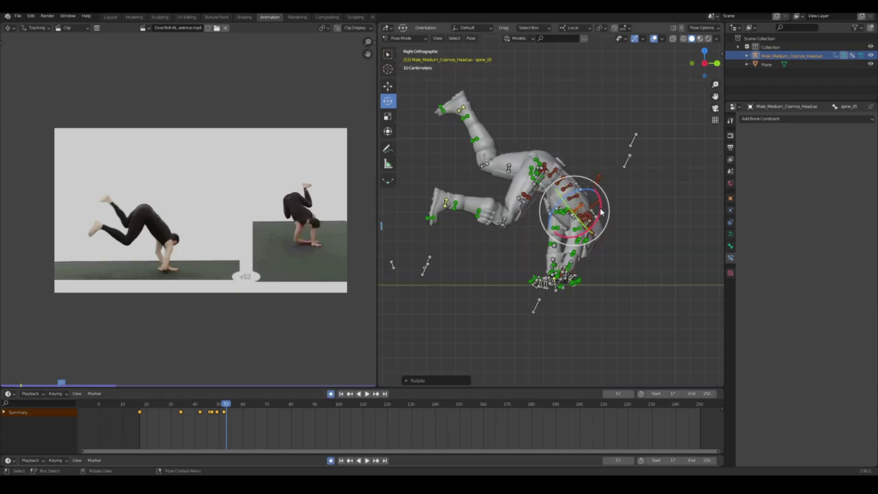
{"action": "scroll", "coordinate": [628, 209], "scroll_direction": "down", "scroll_amount": 3}
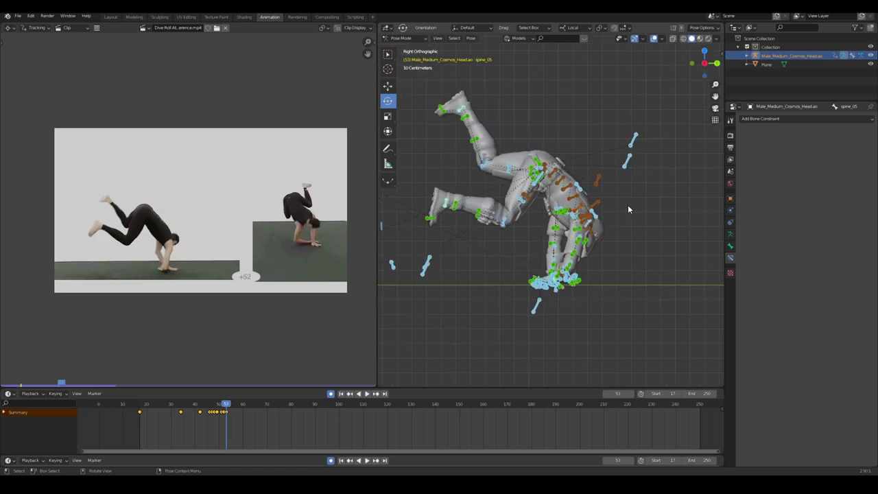
{"action": "key", "text": "i"}
{"action": "left_click", "coordinate": [627, 204]}
{"action": "middle_click_drag", "start_coordinate": [608, 224], "coordinate": [584, 225]}
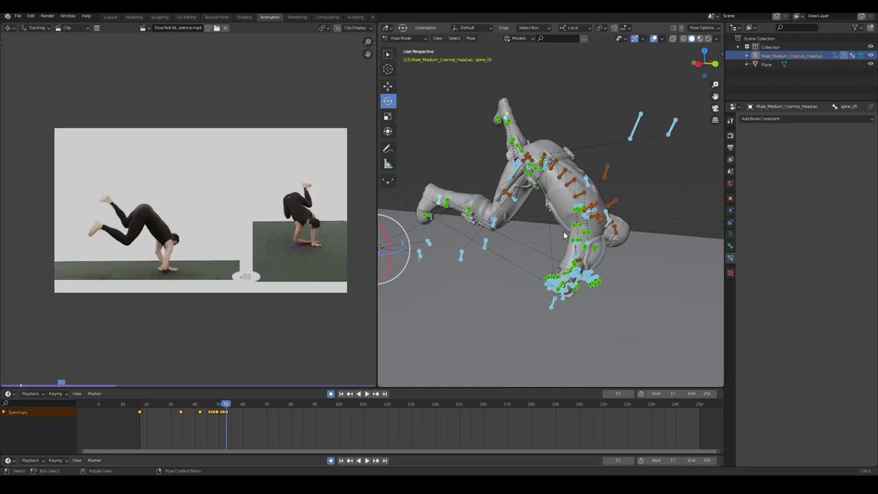
Advance to frames 55 and 56 and compare the character's pose with the reference video.
{"action": "key", "text": "KP_3"}
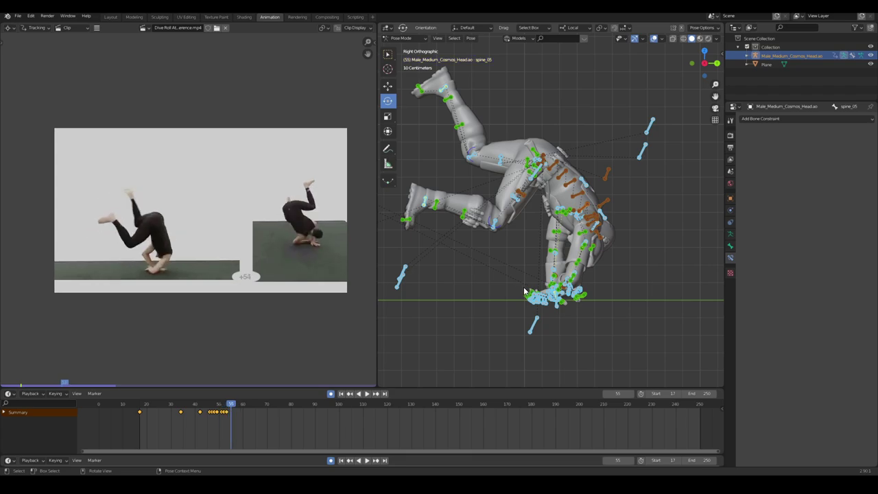
{"action": "key", "text": "Right"}
{"action": "key", "text": "Right"}
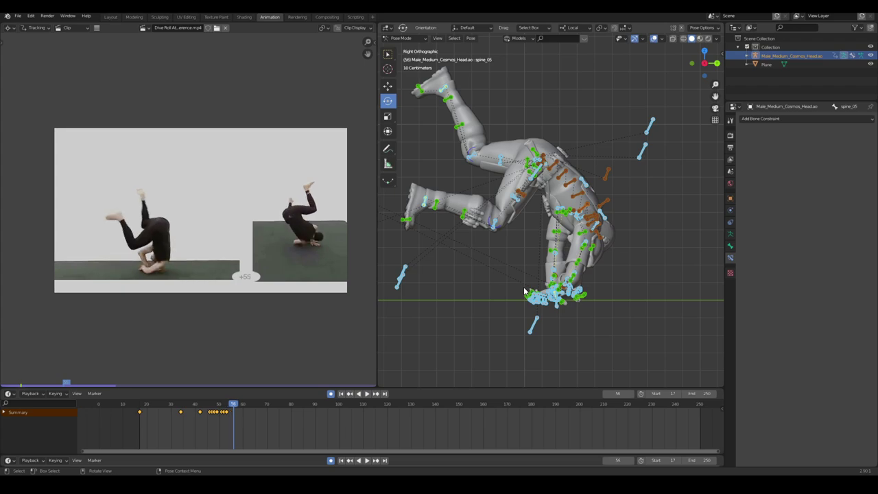
{"action": "key", "text": "Left"}
{"action": "key", "text": "Right"}
{"action": "key", "text": "Left"}
{"action": "middle_click_drag", "start_coordinate": [604, 195], "coordinate": [584, 209], "text": "shift"}
{"action": "scroll", "coordinate": [583, 209], "scroll_direction": "up", "scroll_amount": 4}
{"action": "middle_click_drag", "start_coordinate": [514, 142], "coordinate": [526, 260], "text": "shift"}
{"action": "scroll", "coordinate": [511, 208], "scroll_direction": "up", "scroll_amount": 1}
Rotate the pelvis at frame 56 and move it forward and down over the planted hands.
{"action": "left_click", "coordinate": [475, 199]}
{"action": "scroll", "coordinate": [475, 200], "scroll_direction": "down", "scroll_amount": 4}
{"action": "key", "text": "KP_3"}
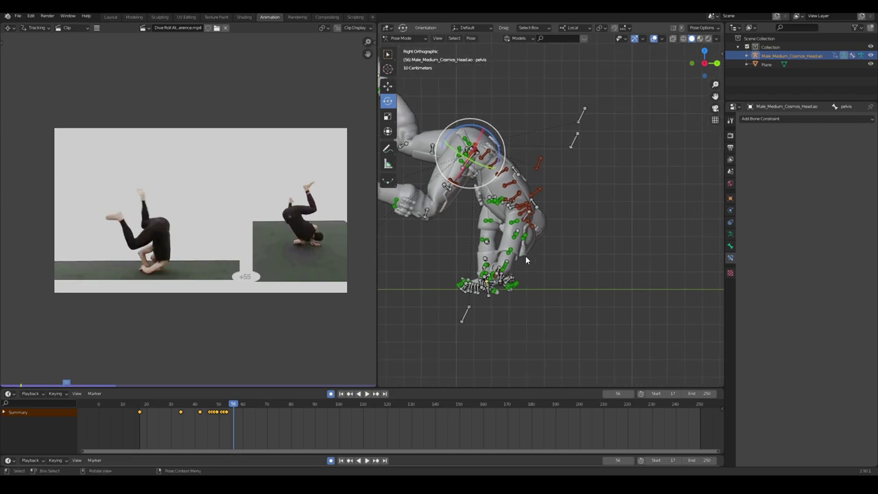
{"action": "left_click_drag", "start_coordinate": [489, 134], "coordinate": [501, 155]}
{"action": "key", "text": "g"}
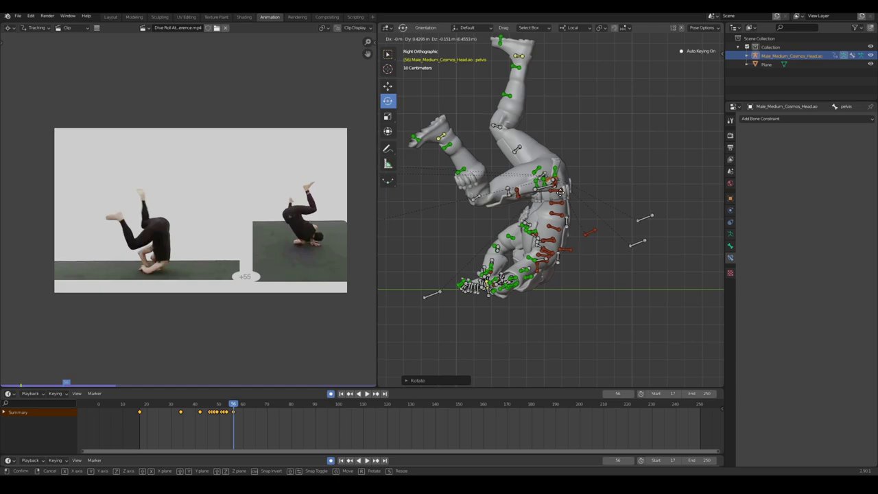
{"action": "left_click", "coordinate": [559, 194]}
Examine the torso, head and arms at frame 56 from behind and from the side.
{"action": "middle_click_drag", "start_coordinate": [559, 194], "coordinate": [495, 180]}
{"action": "scroll", "coordinate": [546, 244], "scroll_direction": "up", "scroll_amount": 5}
{"action": "scroll", "coordinate": [547, 244], "scroll_direction": "down", "scroll_amount": 5}
{"action": "scroll", "coordinate": [624, 263], "scroll_direction": "up", "scroll_amount": 4}
{"action": "scroll", "coordinate": [497, 273], "scroll_direction": "down", "scroll_amount": 3}
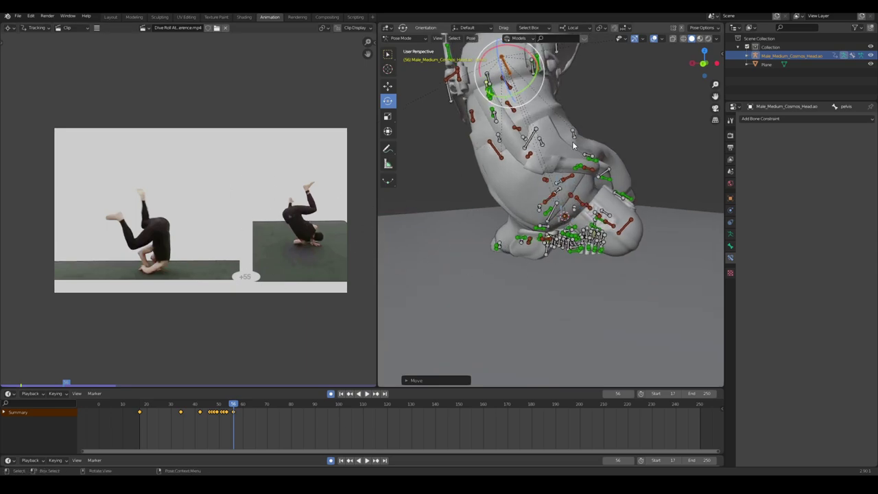
{"action": "middle_click_drag", "start_coordinate": [573, 146], "coordinate": [623, 215]}
{"action": "key", "text": "KP_3"}
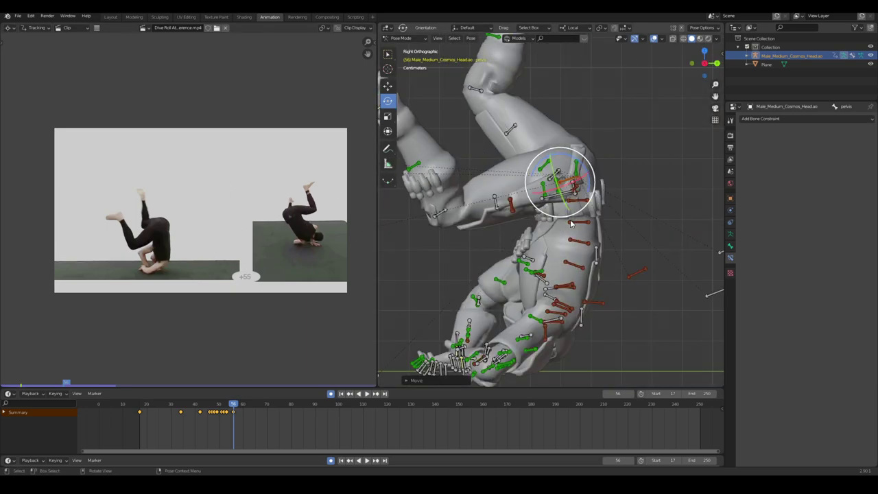
{"action": "left_click", "coordinate": [715, 65]}
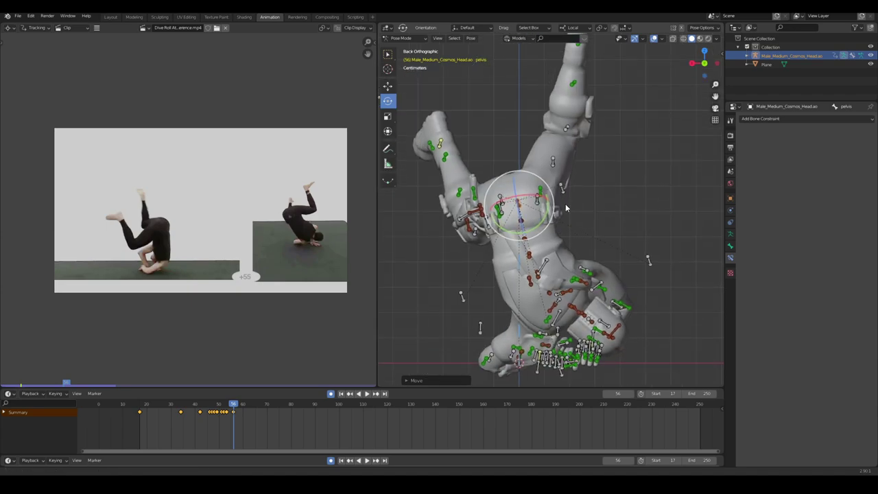
Rotate the spine bones, including spine_05, at frame 56 to curl the back toward the ground.
{"action": "middle_click_drag", "start_coordinate": [503, 277], "coordinate": [525, 324]}
{"action": "left_click_drag", "start_coordinate": [531, 255], "coordinate": [545, 247]}
{"action": "mouse_move", "coordinate": [542, 251]}
{"action": "middle_mouse_down"}
{"action": "mouse_move", "coordinate": [479, 210]}
{"action": "mouse_move", "coordinate": [420, 220]}
{"action": "mouse_move", "coordinate": [434, 257]}
{"action": "mouse_move", "coordinate": [588, 257]}
{"action": "mouse_move", "coordinate": [554, 247]}
{"action": "mouse_move", "coordinate": [543, 263]}
{"action": "middle_mouse_up"}
{"action": "scroll", "coordinate": [588, 257], "scroll_direction": "up", "scroll_amount": 3}
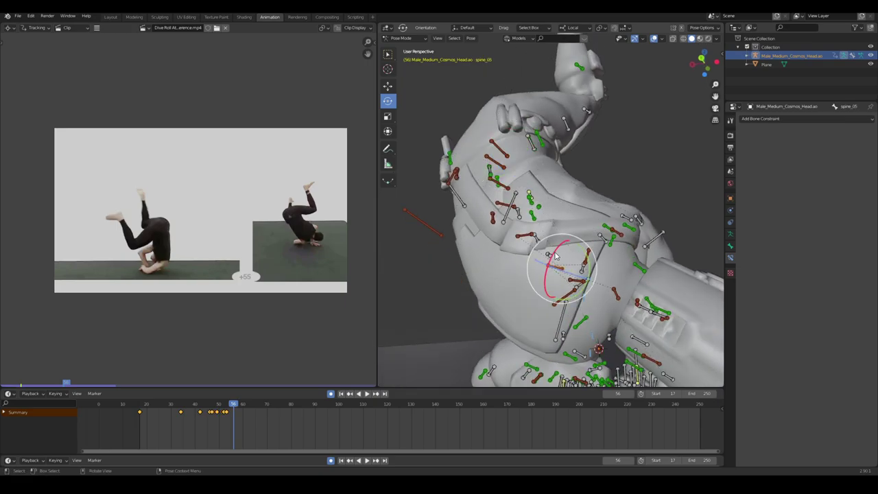
{"action": "left_click_drag", "start_coordinate": [544, 240], "coordinate": [549, 231]}
Rotate the left clavicle and neck_02 at frame 56 to settle the shoulder and tuck the head.
{"action": "middle_click_drag", "start_coordinate": [548, 231], "coordinate": [569, 268]}
{"action": "left_click_drag", "start_coordinate": [569, 275], "coordinate": [559, 291]}
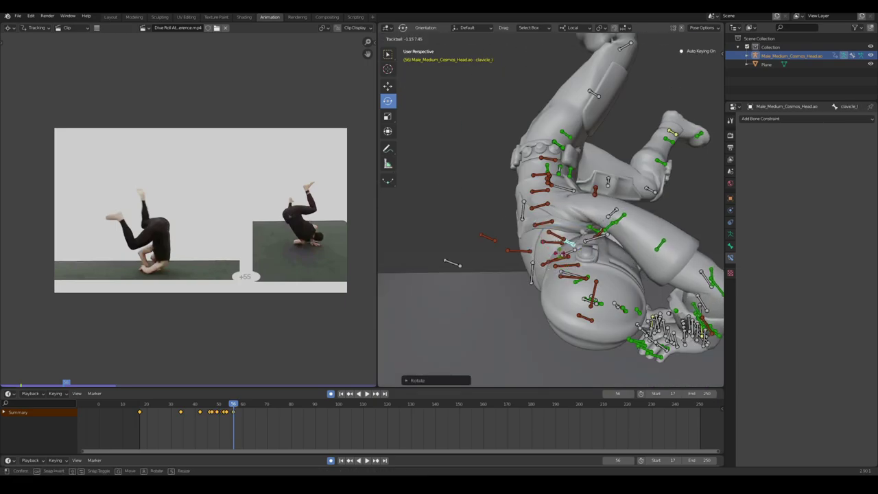
{"action": "middle_click_drag", "start_coordinate": [558, 291], "coordinate": [535, 277]}
{"action": "left_click_drag", "start_coordinate": [538, 274], "coordinate": [591, 178]}
{"action": "middle_click_drag", "start_coordinate": [591, 178], "coordinate": [555, 220]}
{"action": "mouse_move", "coordinate": [588, 214]}
{"action": "left_mouse_down"}
{"action": "mouse_move", "coordinate": [581, 198]}
{"action": "mouse_move", "coordinate": [578, 206]}
{"action": "left_mouse_up"}
Check the tucked pose from the side and insert a keyframe on all of the rig's bones at frame 56.
{"action": "scroll", "coordinate": [579, 214], "scroll_direction": "down", "scroll_amount": 6}
{"action": "middle_click_drag", "start_coordinate": [580, 215], "coordinate": [720, 217]}
{"action": "scroll", "coordinate": [309, 211], "scroll_direction": "up", "scroll_amount": 3}
{"action": "scroll", "coordinate": [495, 201], "scroll_direction": "down", "scroll_amount": 3}
{"action": "scroll", "coordinate": [259, 216], "scroll_direction": "down", "scroll_amount": 4}
{"action": "middle_click_drag", "start_coordinate": [283, 210], "coordinate": [258, 212]}
{"action": "scroll", "coordinate": [515, 221], "scroll_direction": "up", "scroll_amount": 6}
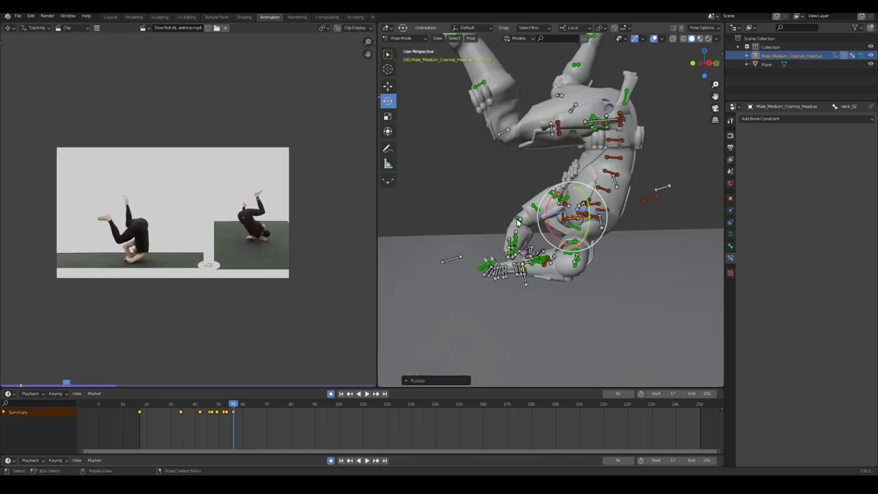
{"action": "key", "text": "KP_1"}
{"action": "key", "text": "KP_3"}
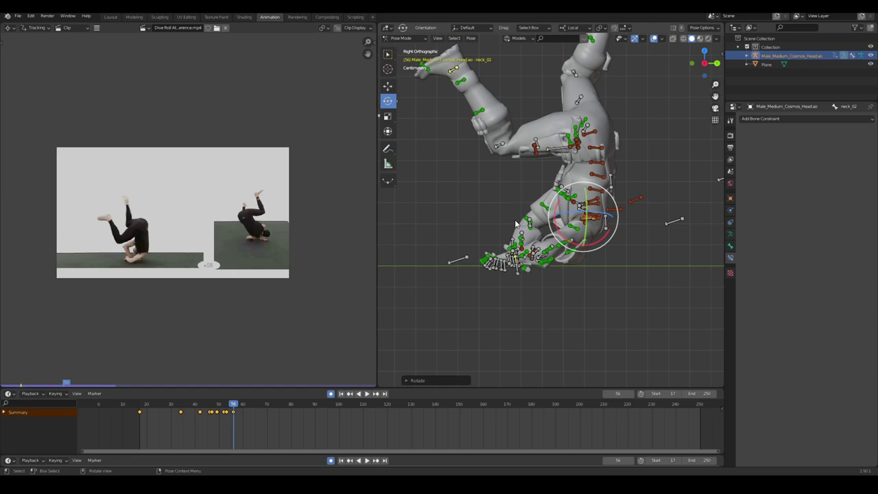
{"action": "scroll", "coordinate": [629, 125], "scroll_direction": "down", "scroll_amount": 3}
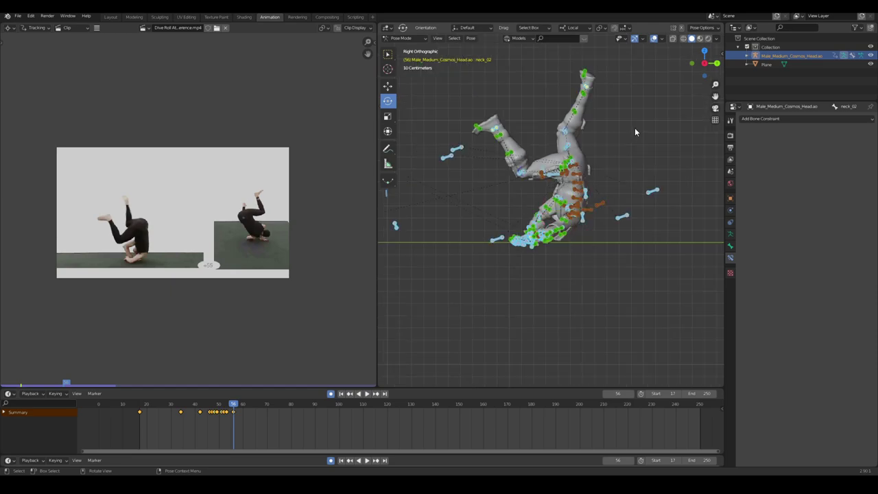
{"action": "middle_click_drag", "start_coordinate": [634, 127], "coordinate": [630, 163], "text": "shift"}
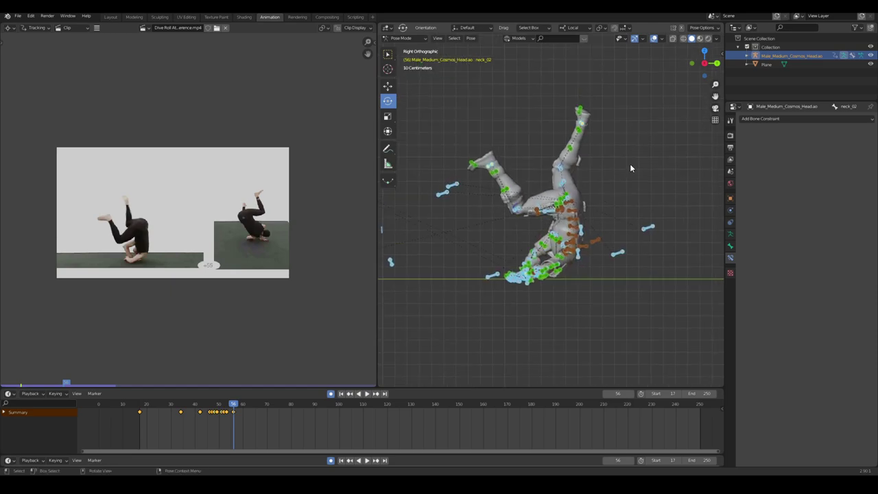
{"action": "key", "text": "i"}
{"action": "left_click", "coordinate": [629, 165]}
Rotate the left thigh, thigh_l, at frame 56 to adjust the raised leg.
{"action": "middle_click_drag", "start_coordinate": [602, 210], "coordinate": [526, 297]}
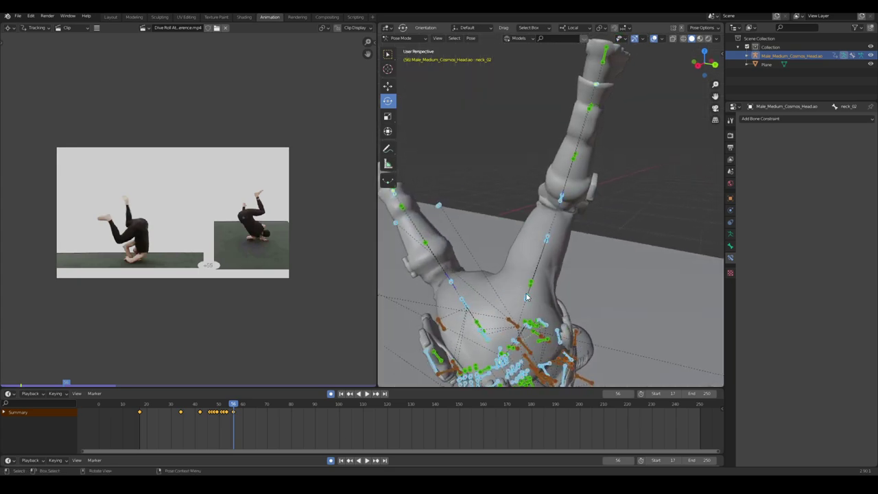
{"action": "left_click", "coordinate": [540, 332]}
{"action": "left_click_drag", "start_coordinate": [546, 323], "coordinate": [552, 298]}
Step back to frame 55 and forward to frame 58, comparing the pose with the reference video from the side.
{"action": "key", "text": "KP_3"}
{"action": "key", "text": "Left"}
{"action": "key", "text": "Left"}
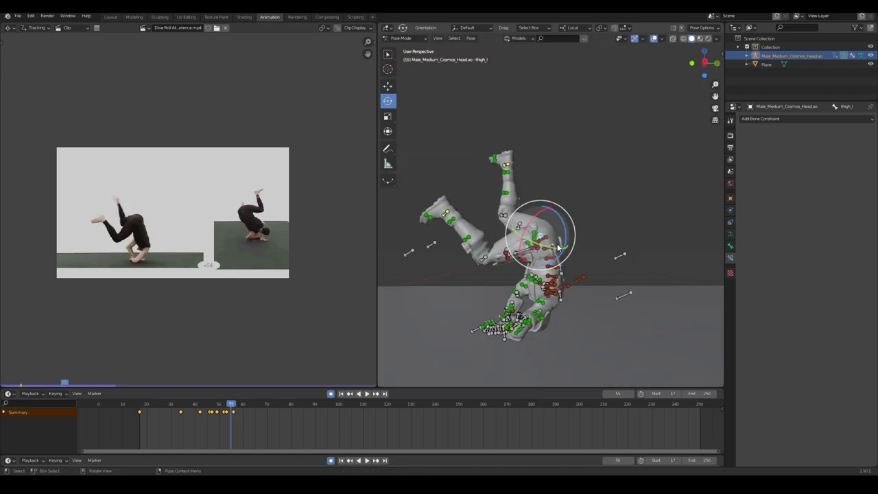
{"action": "key", "text": "Right"}
{"action": "key", "text": "Right"}
{"action": "key", "text": "KP_3"}
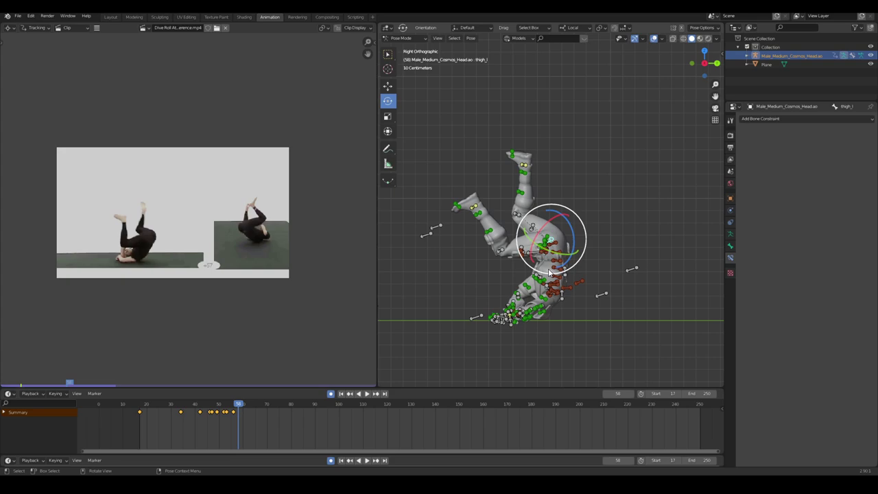
{"action": "key", "text": "Right"}
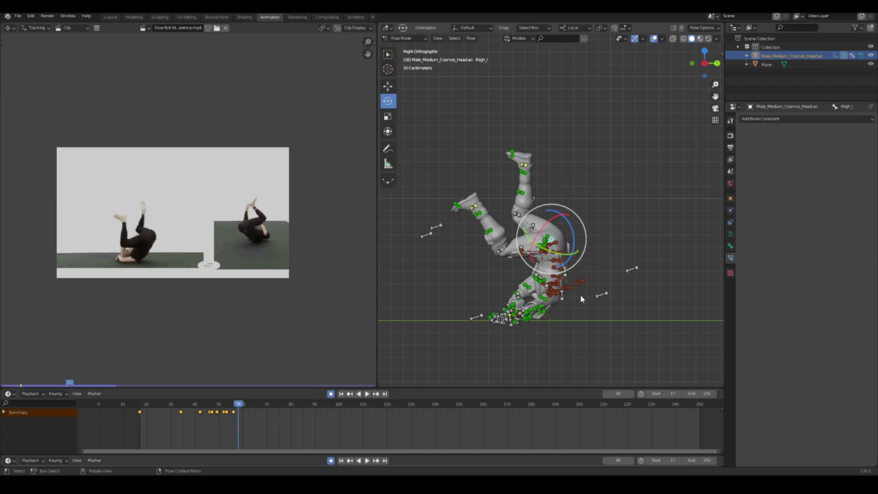
Examine the hips, legs and torso at frame 58 against the reference pose.
{"action": "middle_click_drag", "start_coordinate": [557, 306], "coordinate": [546, 290], "text": "shift"}
{"action": "scroll", "coordinate": [571, 249], "scroll_direction": "up", "scroll_amount": 5}
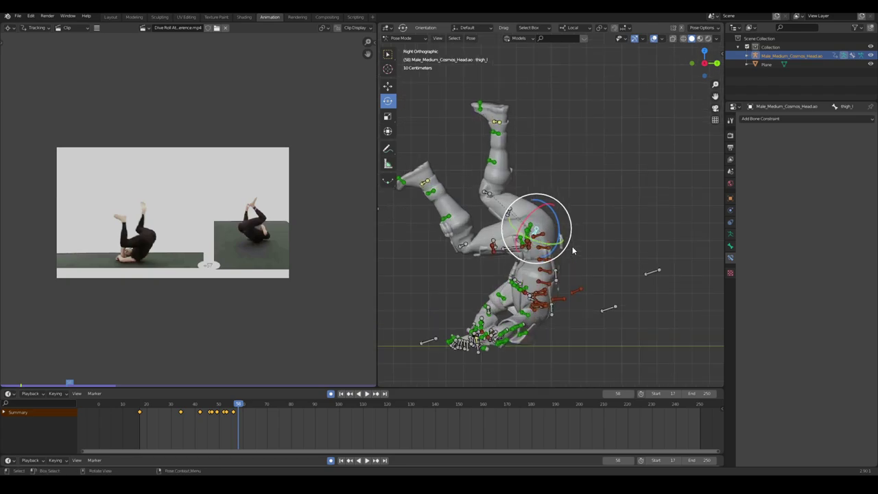
{"action": "middle_click_drag", "start_coordinate": [572, 249], "coordinate": [548, 249], "text": "shift"}
{"action": "scroll", "coordinate": [526, 237], "scroll_direction": "up", "scroll_amount": 2}
{"action": "middle_click_drag", "start_coordinate": [483, 236], "coordinate": [559, 168], "text": "shift"}
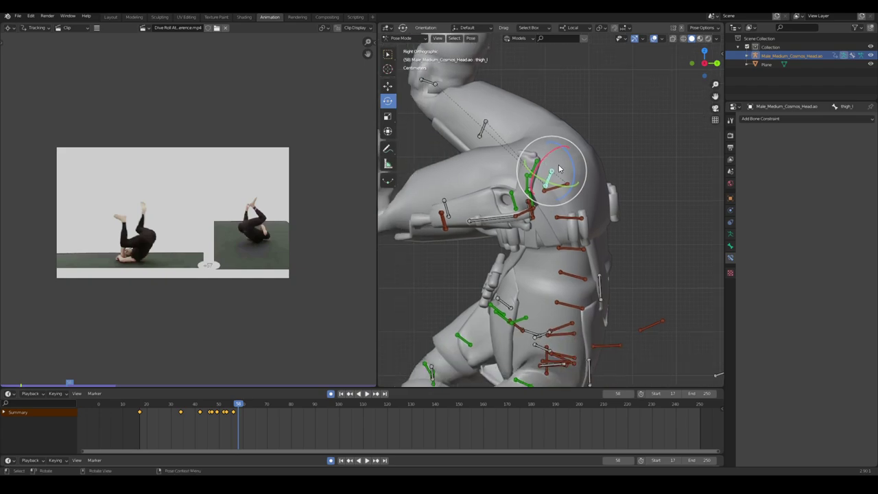
{"action": "scroll", "coordinate": [580, 184], "scroll_direction": "down", "scroll_amount": 8}
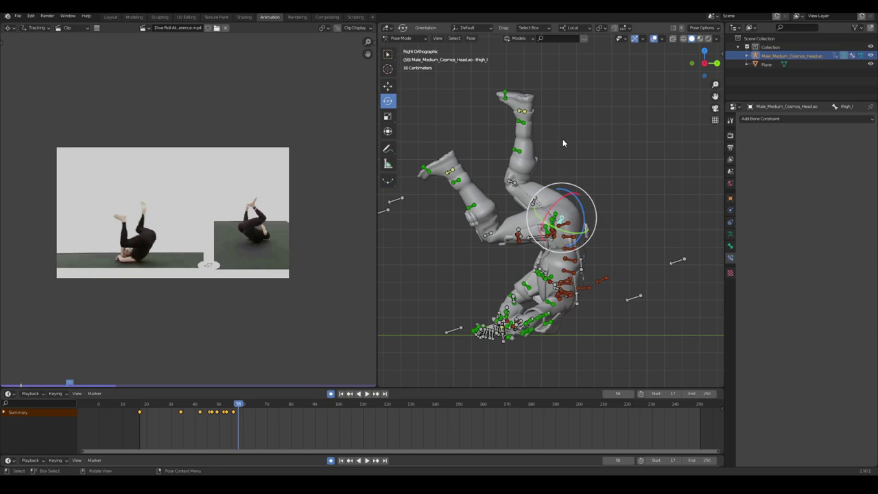
{"action": "middle_click_drag", "start_coordinate": [583, 175], "coordinate": [580, 201], "text": "shift"}
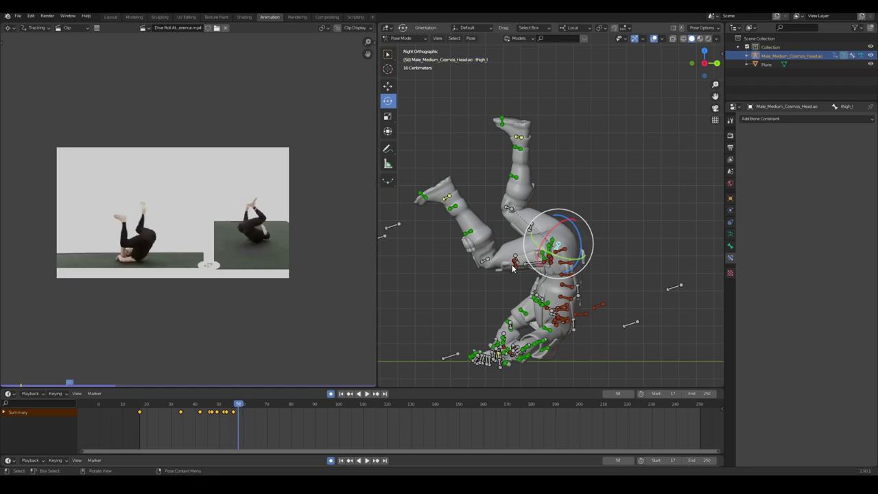
{"action": "middle_click_drag", "start_coordinate": [512, 268], "coordinate": [585, 245]}
{"action": "key", "text": "g"}
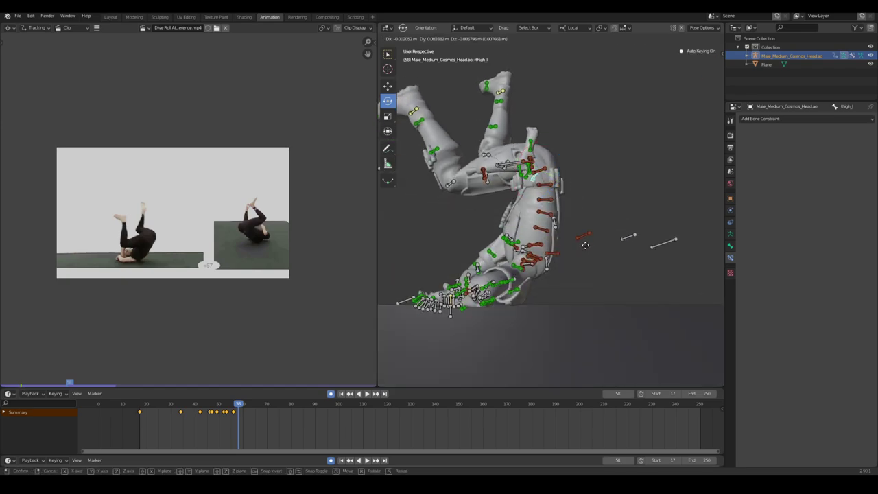
{"action": "right_click", "coordinate": [604, 265]}
Rotate the pelvis at frame 58 and reposition it over the planted arms to match the reference.
{"action": "middle_click_drag", "start_coordinate": [591, 184], "coordinate": [551, 168]}
{"action": "left_click", "coordinate": [547, 199]}
{"action": "key", "text": "r"}
{"action": "left_click", "coordinate": [576, 206]}
{"action": "key", "text": "KP_3"}
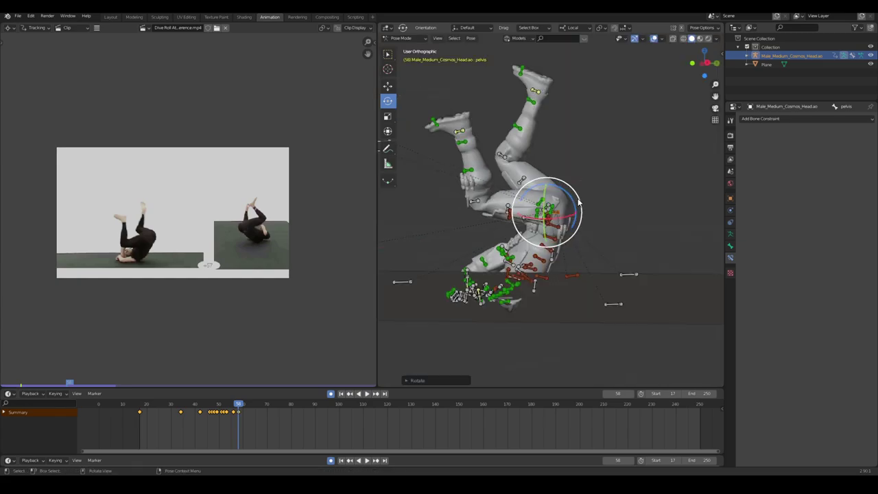
{"action": "key", "text": "KP_3"}
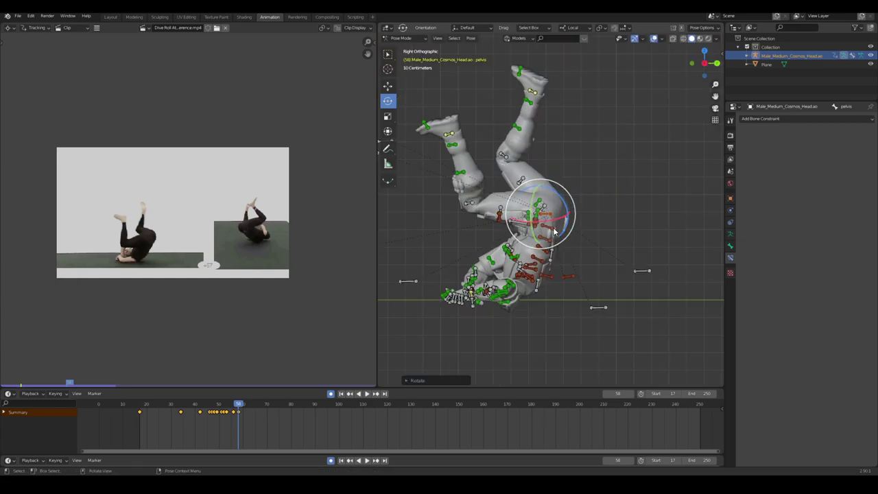
{"action": "middle_click_drag", "start_coordinate": [554, 234], "coordinate": [543, 264]}
{"action": "key", "text": "g"}
{"action": "left_click", "coordinate": [619, 225]}
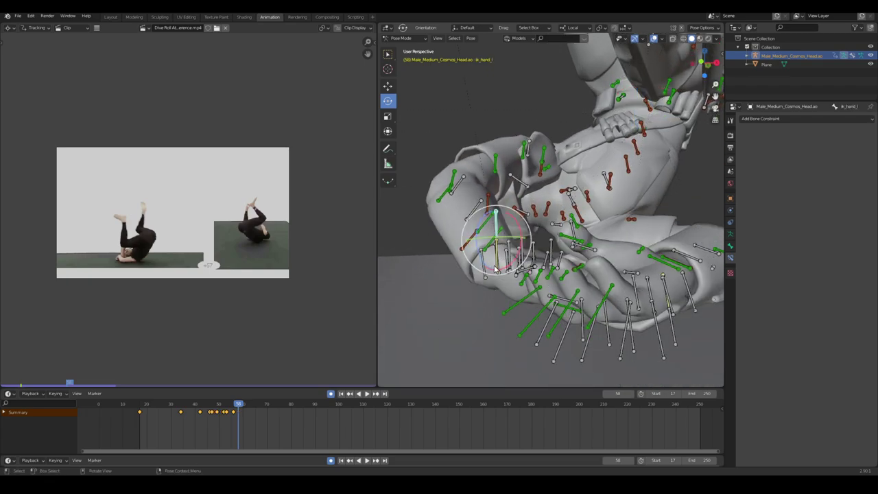
Rotate spine_05 at frame 58 to bend the upper back between the planted arms.
{"action": "middle_click_drag", "start_coordinate": [466, 277], "coordinate": [513, 277]}
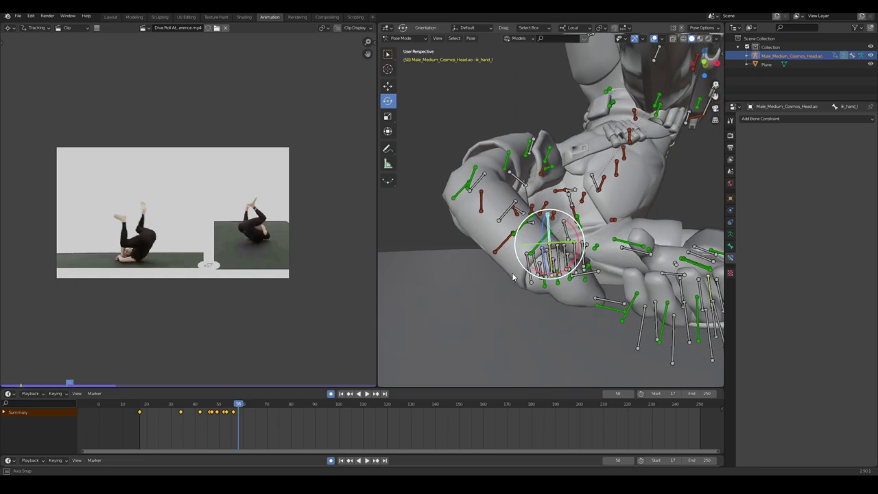
{"action": "middle_click_drag", "start_coordinate": [584, 262], "coordinate": [585, 218]}
{"action": "left_click", "coordinate": [574, 236]}
{"action": "mouse_move", "coordinate": [598, 254]}
{"action": "left_mouse_down"}
{"action": "mouse_move", "coordinate": [595, 235]}
{"action": "mouse_move", "coordinate": [587, 264]}
{"action": "left_mouse_up"}
{"action": "left_click", "coordinate": [588, 263]}
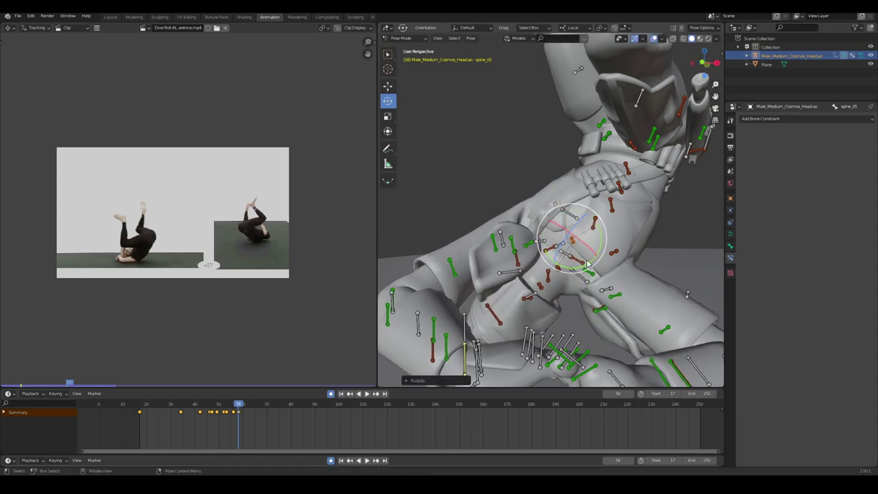
Hide the bone obstructing the head control and rotate the head at frame 58.
{"action": "left_click", "coordinate": [547, 278]}
{"action": "middle_click_drag", "start_coordinate": [547, 281], "coordinate": [627, 273]}
{"action": "key", "text": "h"}
{"action": "left_click", "coordinate": [528, 275]}
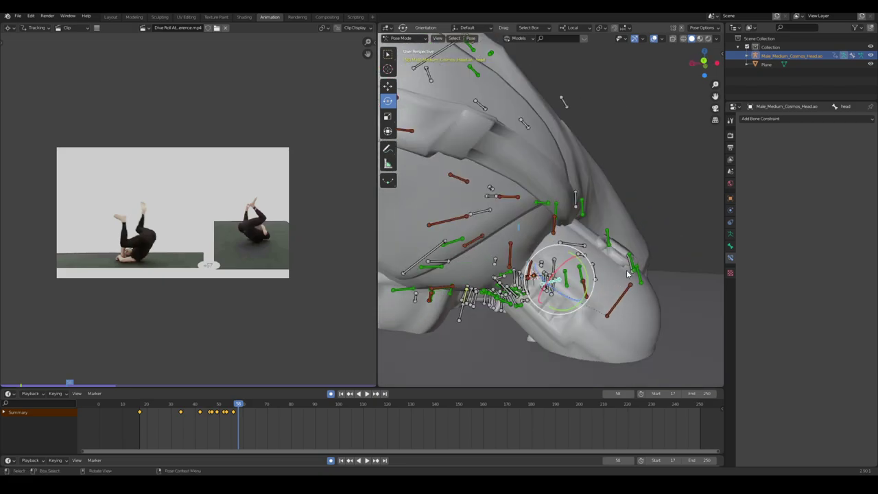
{"action": "left_click_drag", "start_coordinate": [583, 271], "coordinate": [576, 251]}
Hide deform_thigh_fr_r and rotate the right thigh, thigh_r, at frame 58.
{"action": "scroll", "coordinate": [576, 251], "scroll_direction": "down", "scroll_amount": 3}
{"action": "middle_click_drag", "start_coordinate": [576, 251], "coordinate": [541, 223]}
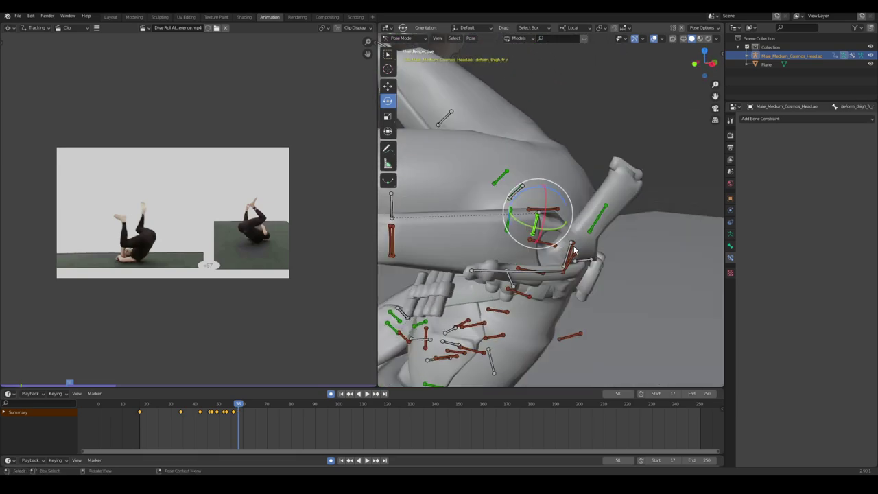
{"action": "key", "text": "h"}
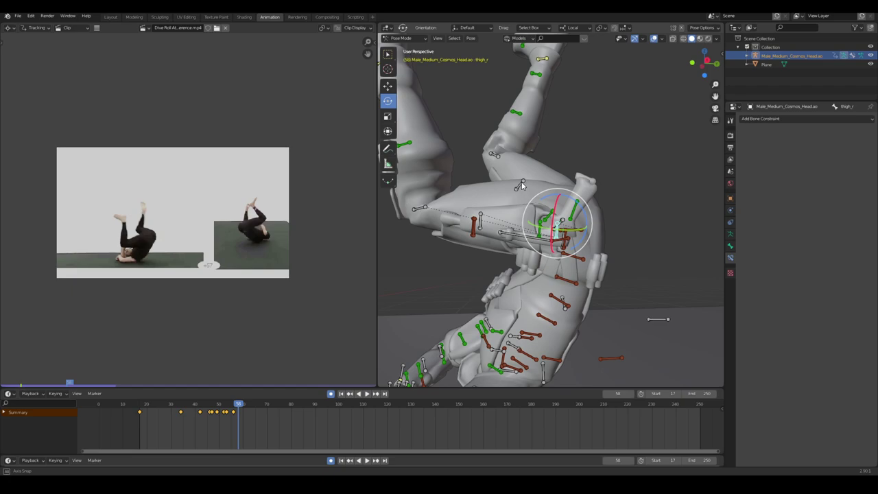
{"action": "middle_click_drag", "start_coordinate": [523, 185], "coordinate": [569, 216]}
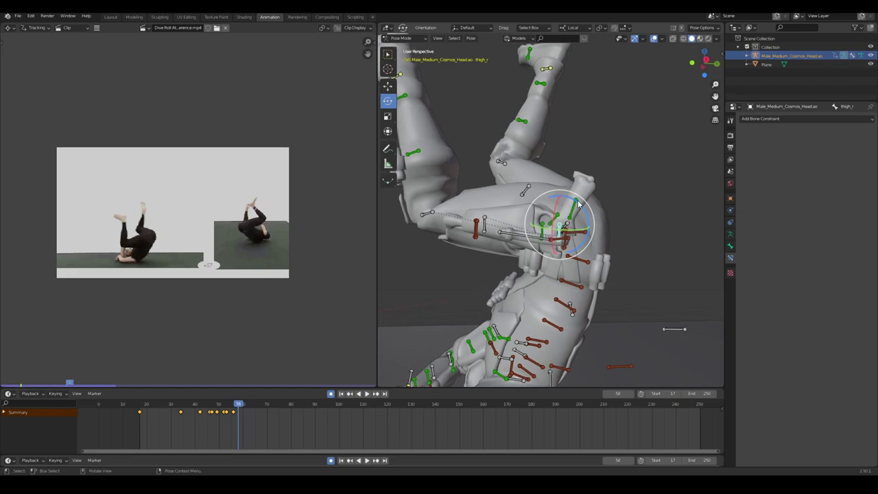
{"action": "left_click_drag", "start_coordinate": [578, 205], "coordinate": [576, 223]}
{"action": "middle_click_drag", "start_coordinate": [576, 222], "coordinate": [610, 199]}
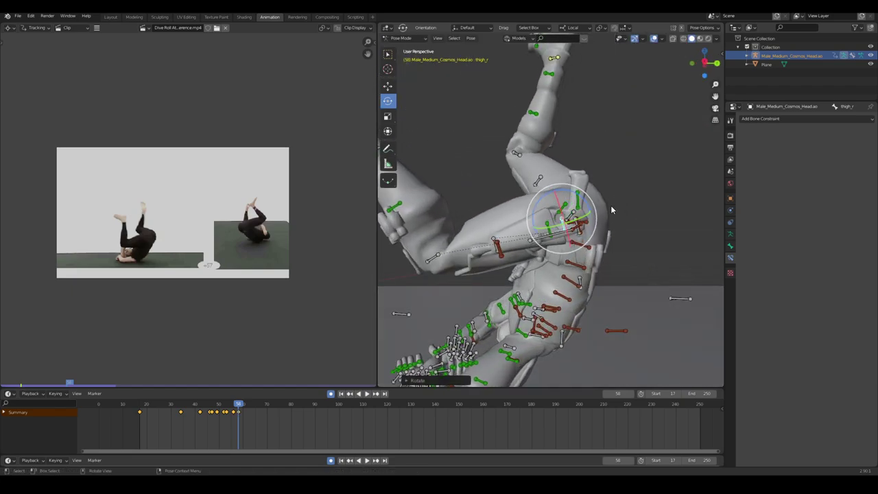
Check the torso and hips, and refine the right thigh's rotation at frame 58.
{"action": "key", "text": "KP_3"}
{"action": "scroll", "coordinate": [563, 229], "scroll_direction": "down", "scroll_amount": 2}
{"action": "middle_click_drag", "start_coordinate": [498, 226], "coordinate": [626, 152], "text": "shift"}
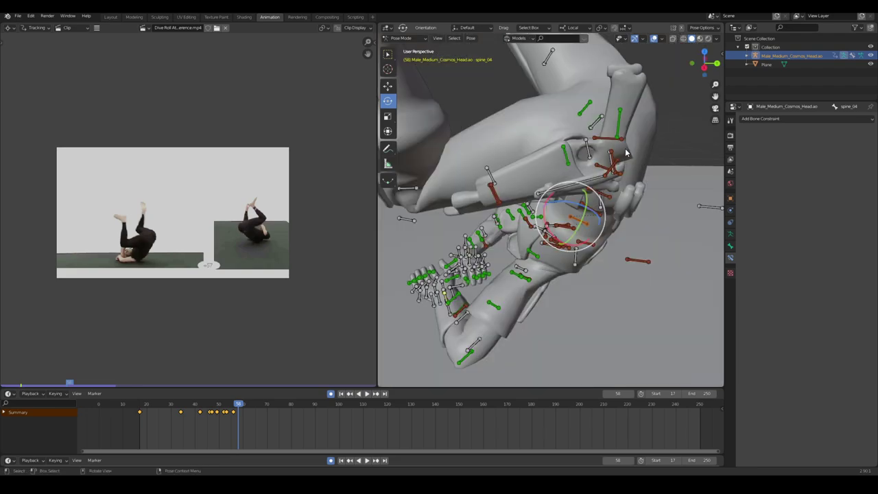
{"action": "middle_click_drag", "start_coordinate": [582, 195], "coordinate": [591, 159]}
{"action": "left_click", "coordinate": [583, 177]}
{"action": "left_click_drag", "start_coordinate": [595, 160], "coordinate": [594, 181]}
{"action": "middle_click_drag", "start_coordinate": [591, 184], "coordinate": [545, 148]}
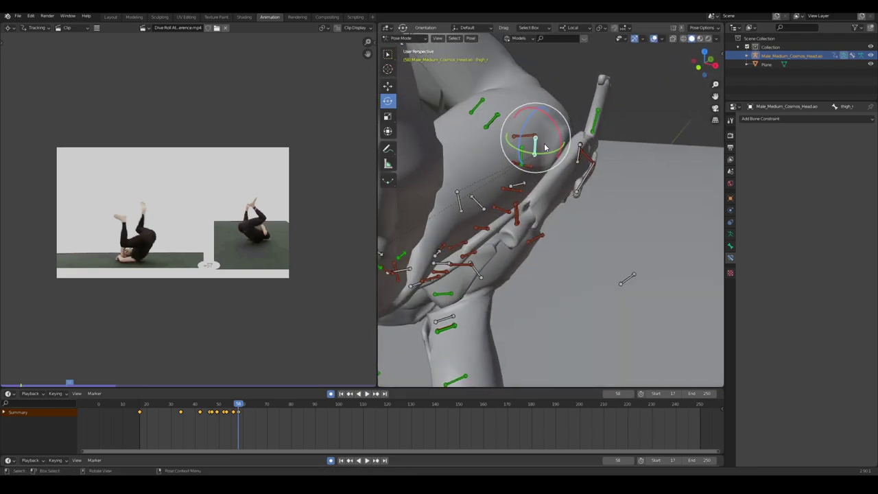
Move the pelvis forward and down toward the ground at frame 58.
{"action": "key", "text": "KP_3"}
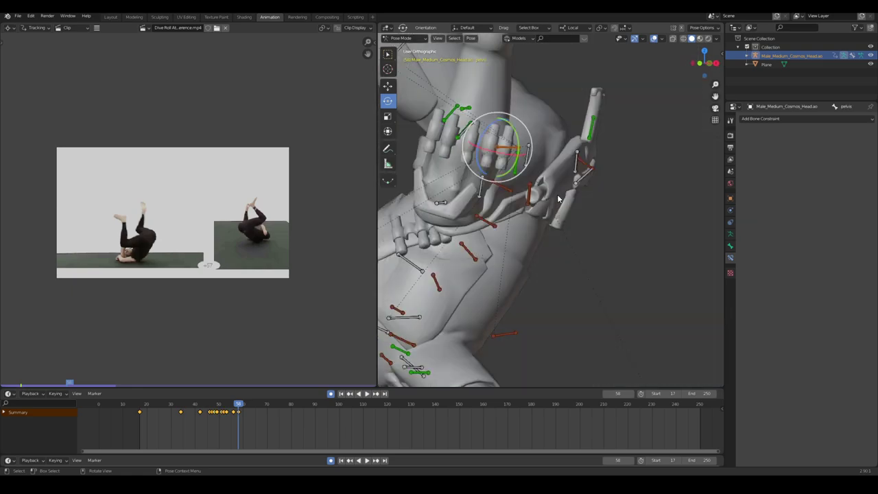
{"action": "key", "text": "g"}
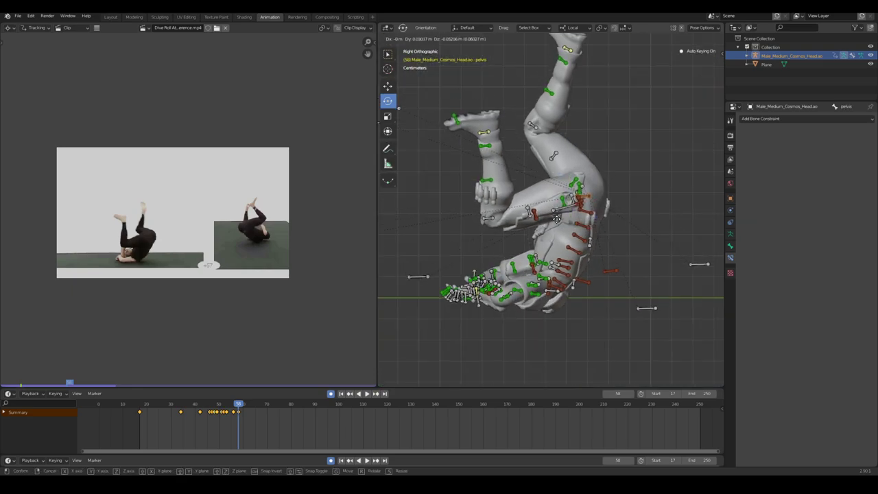
{"action": "left_click", "coordinate": [599, 259]}
Rotate spine_04 at frame 58 to curve the middle of the back.
{"action": "scroll", "coordinate": [569, 254], "scroll_direction": "up", "scroll_amount": 5}
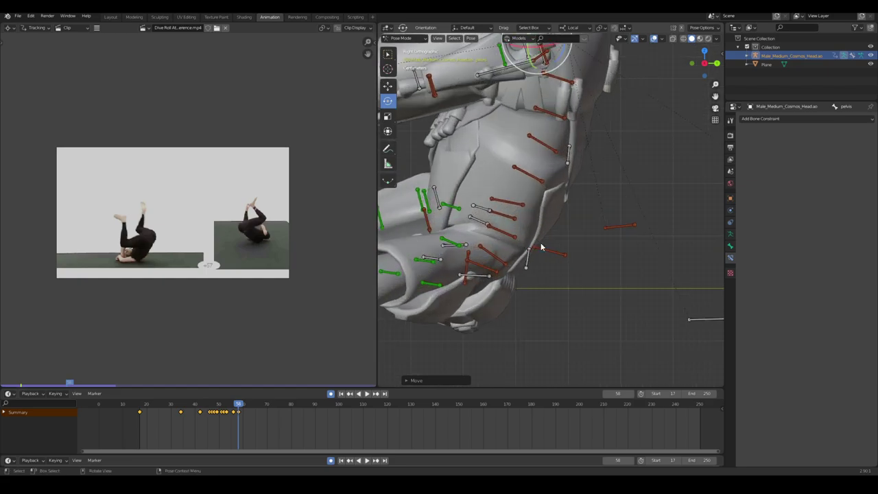
{"action": "middle_click_drag", "start_coordinate": [519, 220], "coordinate": [594, 214]}
{"action": "left_click", "coordinate": [608, 198]}
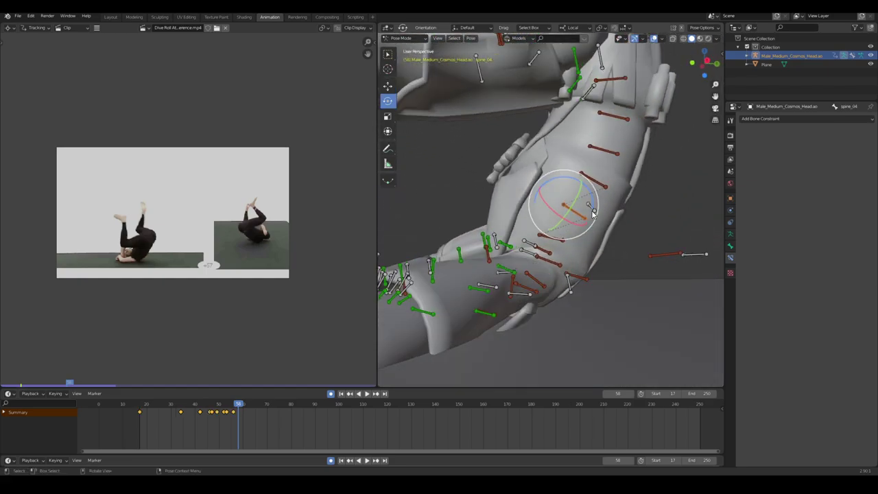
{"action": "left_click_drag", "start_coordinate": [591, 195], "coordinate": [606, 237]}
Rotate spine_05 at frame 58 to curl the upper back toward the ground.
{"action": "left_click", "coordinate": [552, 180]}
{"action": "middle_click_drag", "start_coordinate": [607, 236], "coordinate": [582, 218]}
{"action": "left_click", "coordinate": [578, 212]}
{"action": "left_click_drag", "start_coordinate": [578, 216], "coordinate": [583, 211]}
{"action": "middle_click_drag", "start_coordinate": [582, 211], "coordinate": [581, 229]}
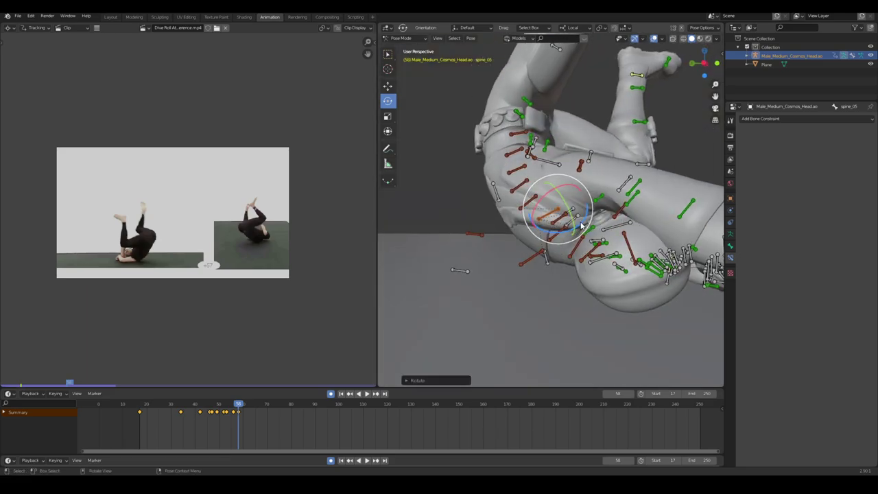
{"action": "left_click_drag", "start_coordinate": [582, 225], "coordinate": [590, 213]}
{"action": "middle_click_drag", "start_coordinate": [590, 214], "coordinate": [535, 273]}
Locate the rig's pole controls and move pole_arm_r behind the upper back at frame 58.
{"action": "middle_click_drag", "start_coordinate": [536, 266], "coordinate": [478, 231]}
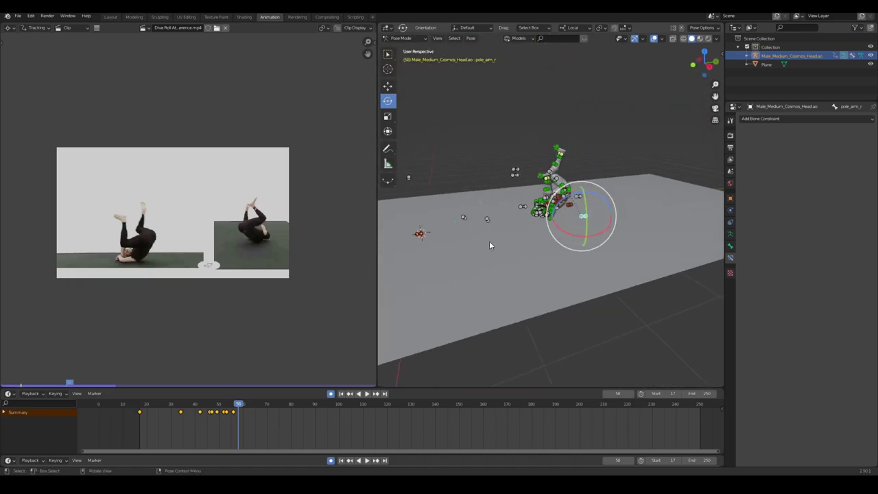
{"action": "middle_click_drag", "start_coordinate": [487, 278], "coordinate": [481, 248]}
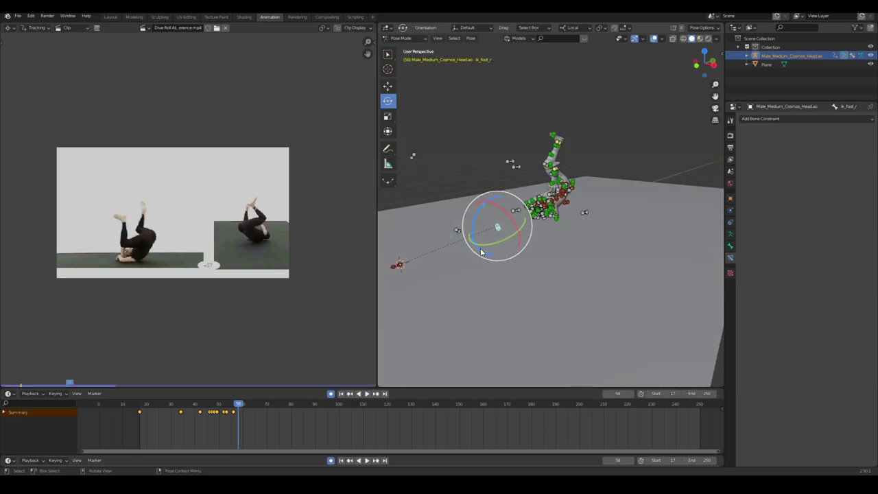
{"action": "middle_click_drag", "start_coordinate": [532, 167], "coordinate": [580, 163]}
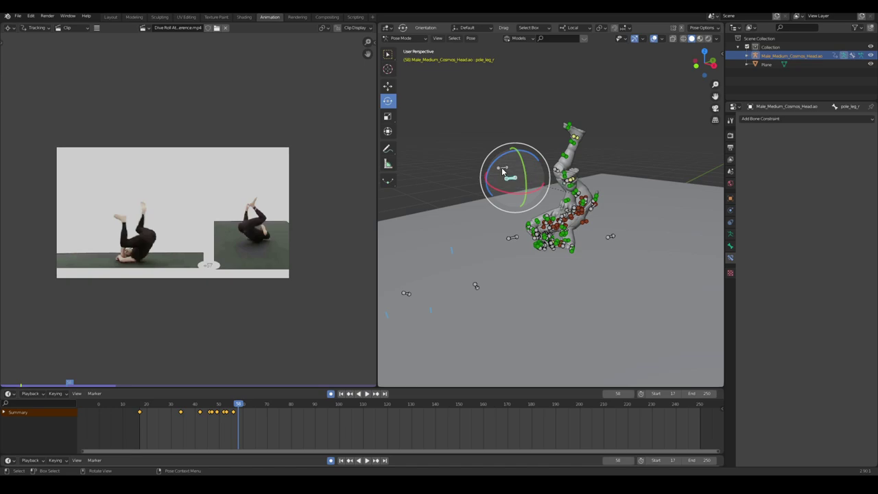
{"action": "left_click", "coordinate": [510, 238]}
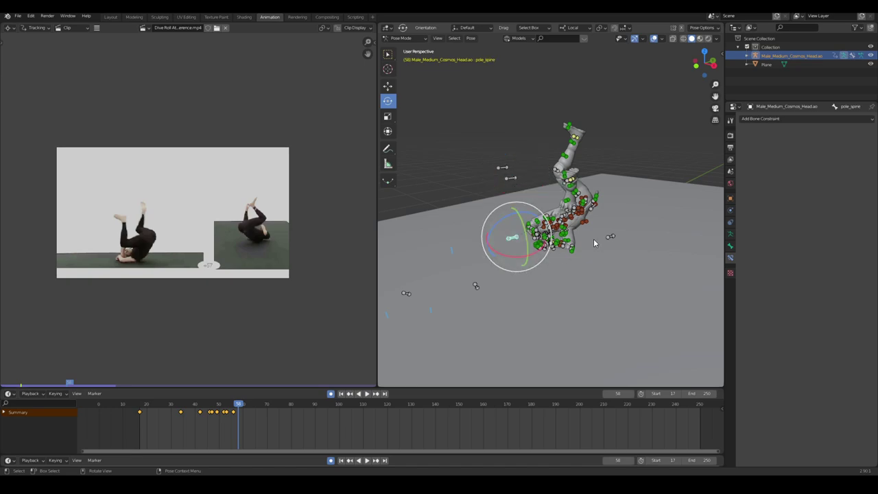
{"action": "middle_click_drag", "start_coordinate": [590, 274], "coordinate": [539, 299]}
{"action": "left_click", "coordinate": [509, 205]}
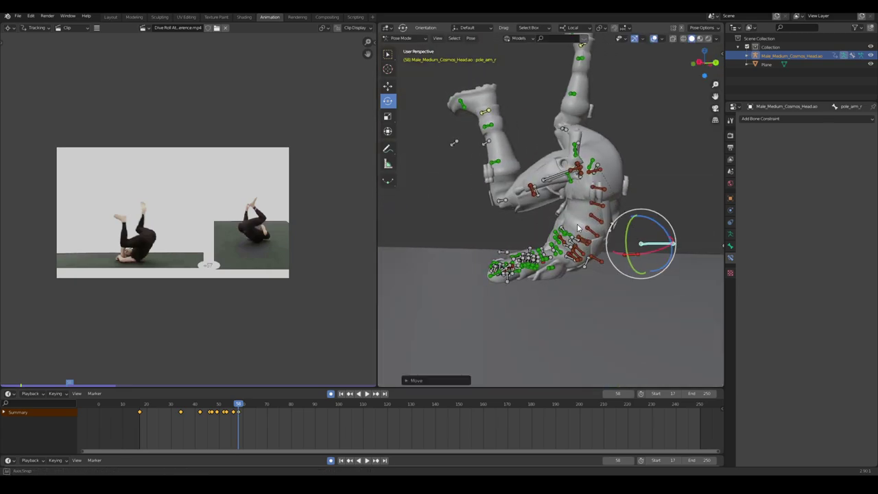
{"action": "middle_click_drag", "start_coordinate": [511, 207], "coordinate": [506, 243]}
Rotate clavicle_l at frame 56 to adjust the left shoulder.
{"action": "key", "text": "Left"}
{"action": "key", "text": "Left"}
{"action": "key", "text": "Right"}
{"action": "scroll", "coordinate": [529, 247], "scroll_direction": "up", "scroll_amount": 5}
{"action": "key", "text": "Left"}
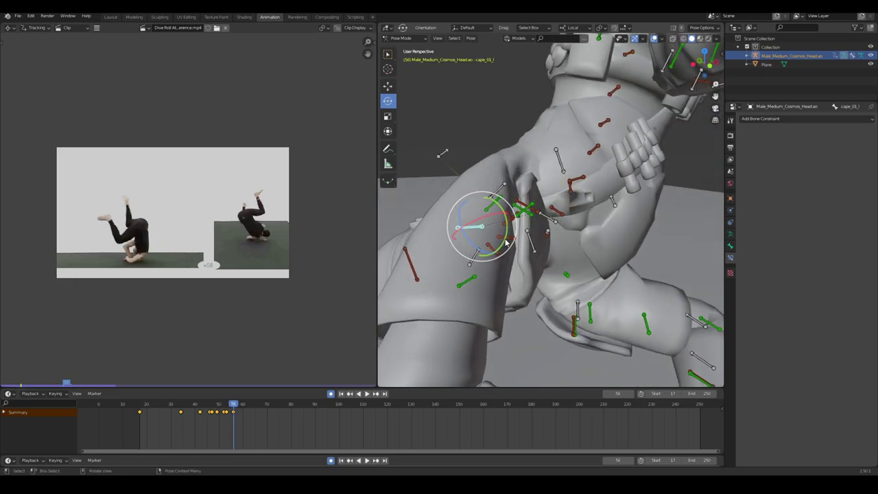
{"action": "left_click_drag", "start_coordinate": [482, 228], "coordinate": [484, 229]}
{"action": "middle_click_drag", "start_coordinate": [484, 229], "coordinate": [539, 243]}
{"action": "left_click_drag", "start_coordinate": [495, 233], "coordinate": [511, 236]}
{"action": "middle_click_drag", "start_coordinate": [510, 237], "coordinate": [490, 229]}
{"action": "mouse_move", "coordinate": [491, 230]}
{"action": "left_mouse_down"}
{"action": "mouse_move", "coordinate": [466, 229]}
{"action": "mouse_move", "coordinate": [473, 233]}
{"action": "left_mouse_up"}
{"action": "middle_click_drag", "start_coordinate": [473, 233], "coordinate": [518, 223]}
Rotate ik_hand_l about its local Y axis at frame 56 to turn the left hand.
{"action": "middle_click_drag", "start_coordinate": [481, 316], "coordinate": [539, 272]}
{"action": "scroll", "coordinate": [540, 272], "scroll_direction": "up", "scroll_amount": 4}
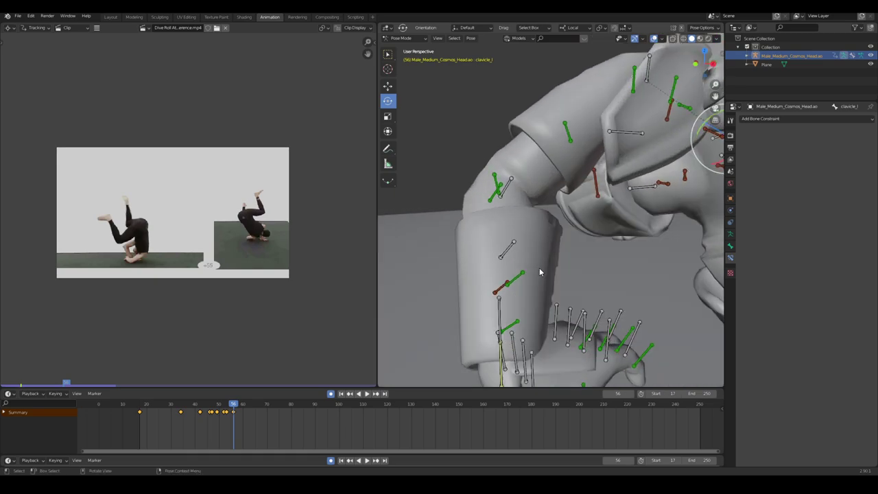
{"action": "left_click", "coordinate": [500, 318]}
{"action": "scroll", "coordinate": [501, 319], "scroll_direction": "down", "scroll_amount": 4}
{"action": "middle_click_drag", "start_coordinate": [500, 318], "coordinate": [513, 330]}
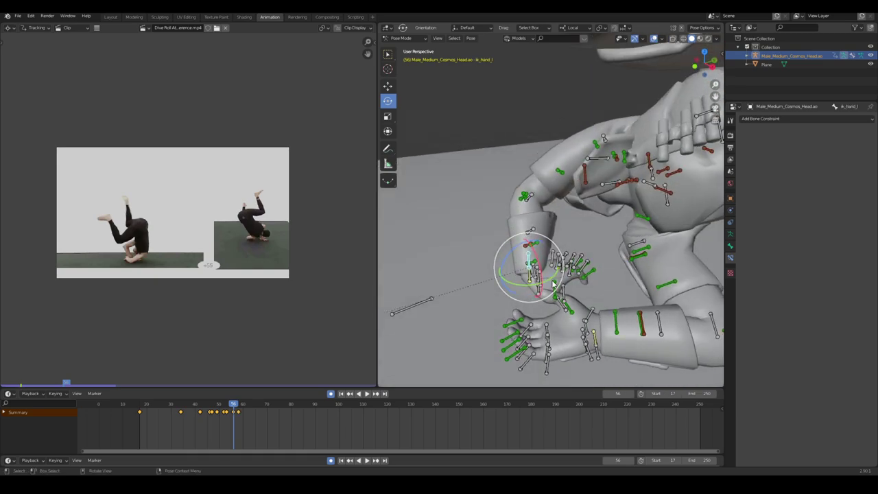
{"action": "scroll", "coordinate": [553, 284], "scroll_direction": "up", "scroll_amount": 2}
{"action": "left_click_drag", "start_coordinate": [544, 307], "coordinate": [509, 325]}
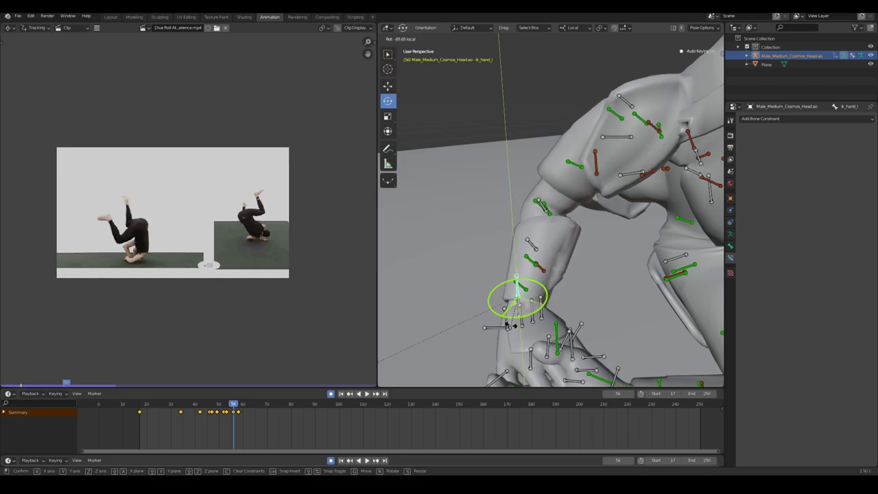
{"action": "left_click", "coordinate": [508, 326]}
Refine the left arm's pose and compare it with the reference across the frames around 56.
{"action": "middle_click_drag", "start_coordinate": [509, 325], "coordinate": [599, 295]}
{"action": "key", "text": "Left"}
{"action": "key", "text": "Left"}
{"action": "left_click_drag", "start_coordinate": [565, 258], "coordinate": [569, 252]}
{"action": "key", "text": "Right"}
{"action": "middle_click_drag", "start_coordinate": [569, 253], "coordinate": [574, 223]}
{"action": "key", "text": "Left"}
{"action": "key", "text": "Right"}
{"action": "key", "text": "Left"}
{"action": "key", "text": "Left"}
{"action": "key", "text": "Right"}
{"action": "key", "text": "Right"}
{"action": "key", "text": "Right"}
{"action": "key", "text": "Right"}
{"action": "key", "text": "Right"}
Rotate the left and right thighs at frame 58 to match the reference and keyframe every bone.
{"action": "left_click", "coordinate": [535, 232]}
{"action": "left_click_drag", "start_coordinate": [573, 223], "coordinate": [608, 218]}
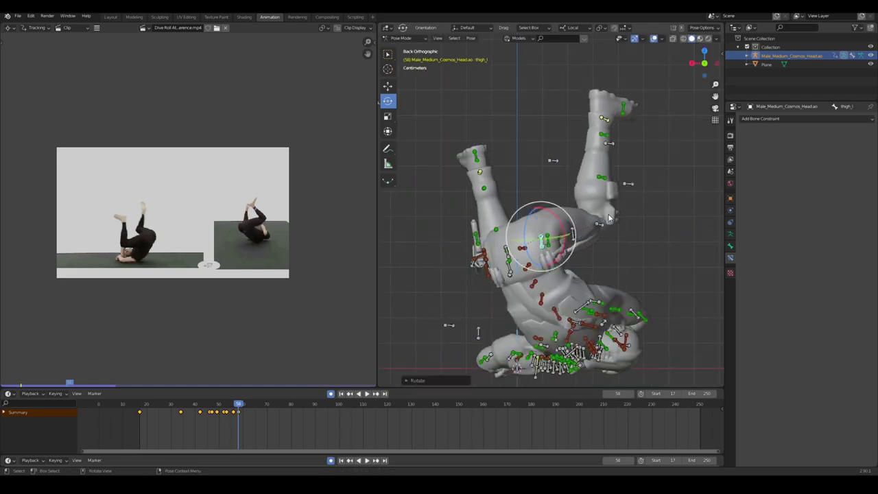
{"action": "middle_click_drag", "start_coordinate": [558, 229], "coordinate": [524, 240]}
{"action": "left_click", "coordinate": [525, 240]}
{"action": "left_click_drag", "start_coordinate": [525, 240], "coordinate": [542, 251]}
{"action": "middle_click_drag", "start_coordinate": [542, 251], "coordinate": [617, 245], "text": "alt"}
{"action": "left_click", "coordinate": [617, 245]}
{"action": "left_click_drag", "start_coordinate": [628, 241], "coordinate": [632, 232]}
{"action": "middle_click_drag", "start_coordinate": [632, 232], "coordinate": [602, 234]}
{"action": "key", "text": "i"}
{"action": "left_click", "coordinate": [659, 217]}
Keyframe hand_r's IK constraint influence at 1.000 on frame 58.
{"action": "scroll", "coordinate": [614, 239], "scroll_direction": "up", "scroll_amount": 3}
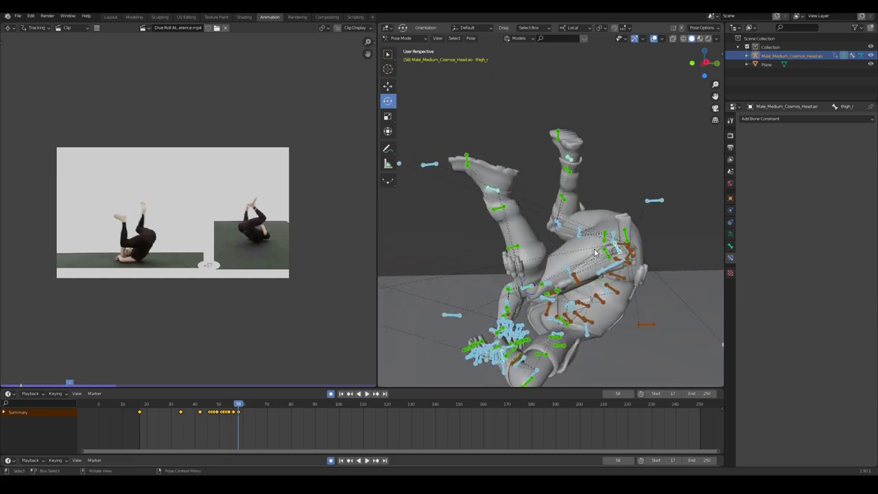
{"action": "middle_click_drag", "start_coordinate": [548, 278], "coordinate": [609, 257]}
{"action": "scroll", "coordinate": [599, 292], "scroll_direction": "up", "scroll_amount": 3}
{"action": "left_click", "coordinate": [588, 276]}
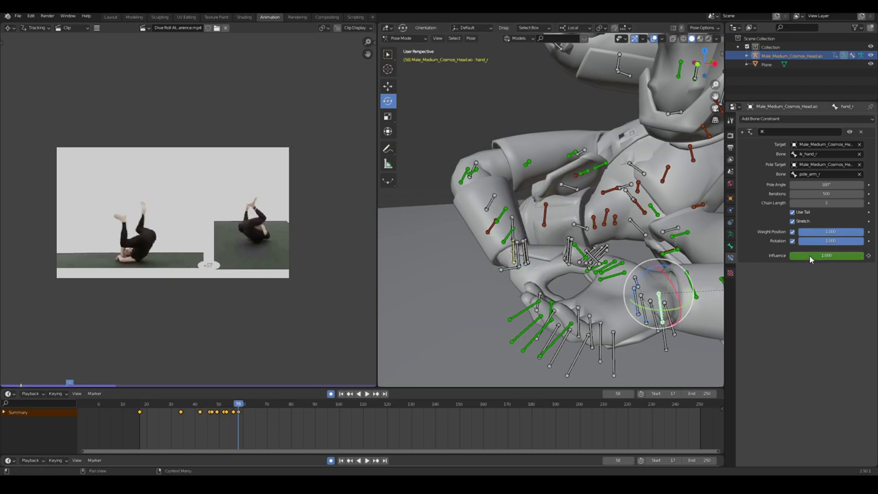
{"action": "key", "text": "i"}
Examine the hands and forearms around frame 58 from several angles.
{"action": "middle_click_drag", "start_coordinate": [638, 278], "coordinate": [560, 293]}
{"action": "scroll", "coordinate": [580, 296], "scroll_direction": "down", "scroll_amount": 6}
{"action": "scroll", "coordinate": [559, 293], "scroll_direction": "up", "scroll_amount": 4}
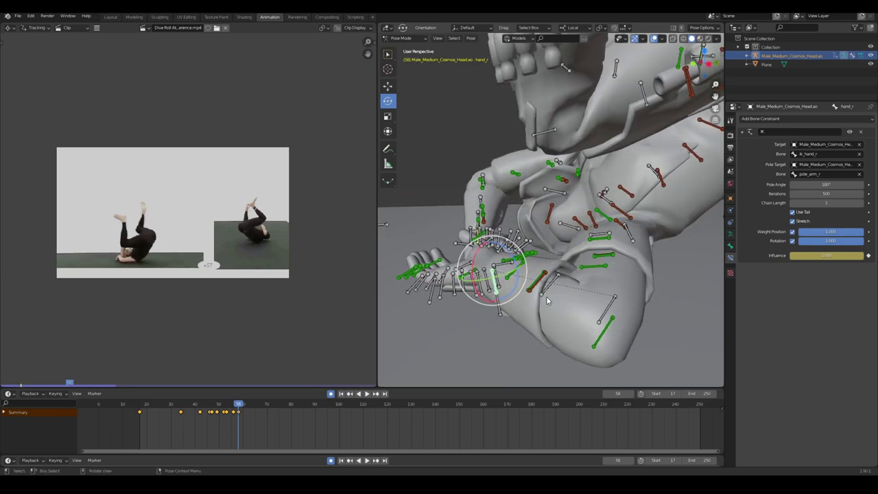
{"action": "key", "text": "Left"}
{"action": "key", "text": "Right"}
{"action": "middle_click_drag", "start_coordinate": [481, 282], "coordinate": [501, 263]}
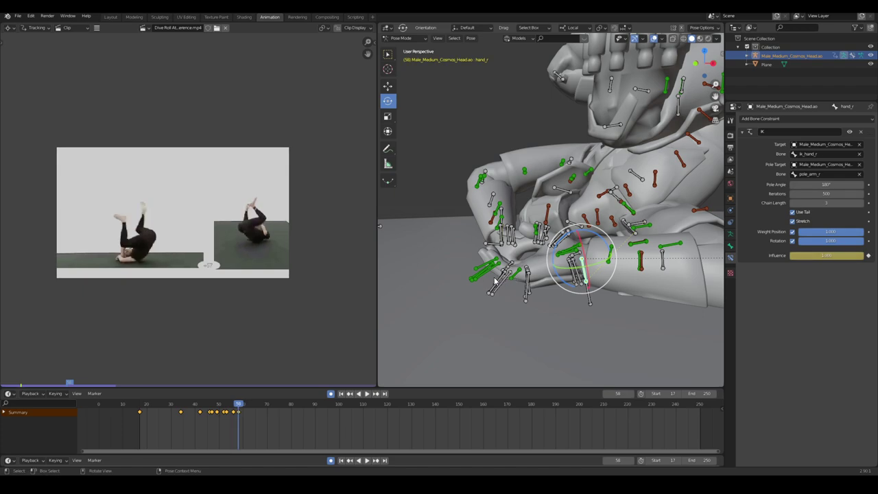
{"action": "middle_click_drag", "start_coordinate": [507, 281], "coordinate": [510, 300]}
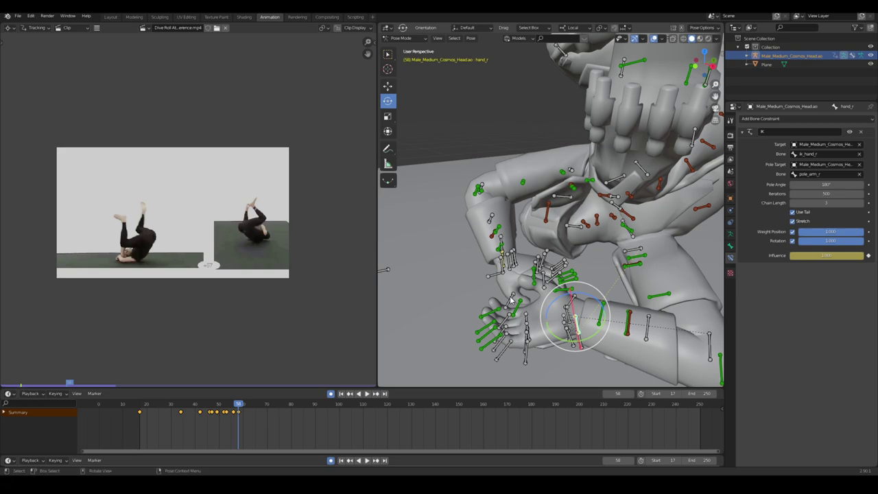
{"action": "scroll", "coordinate": [511, 297], "scroll_direction": "down", "scroll_amount": 3}
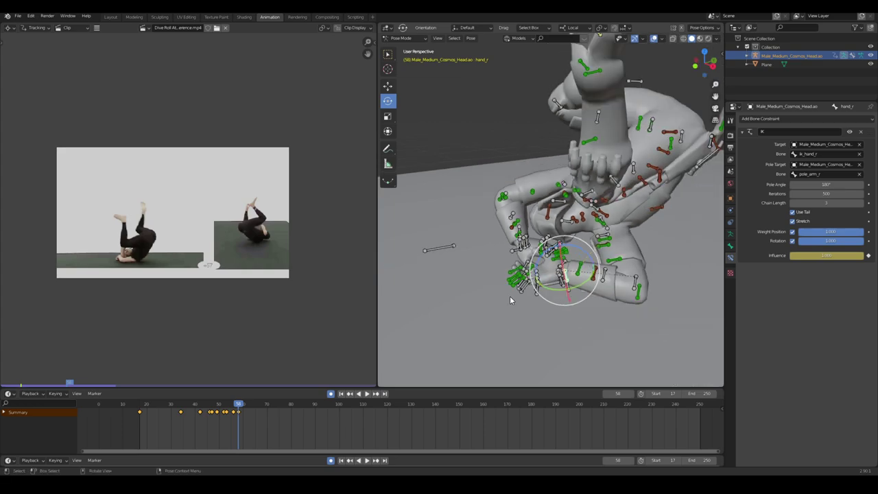
{"action": "scroll", "coordinate": [514, 296], "scroll_direction": "up", "scroll_amount": 8}
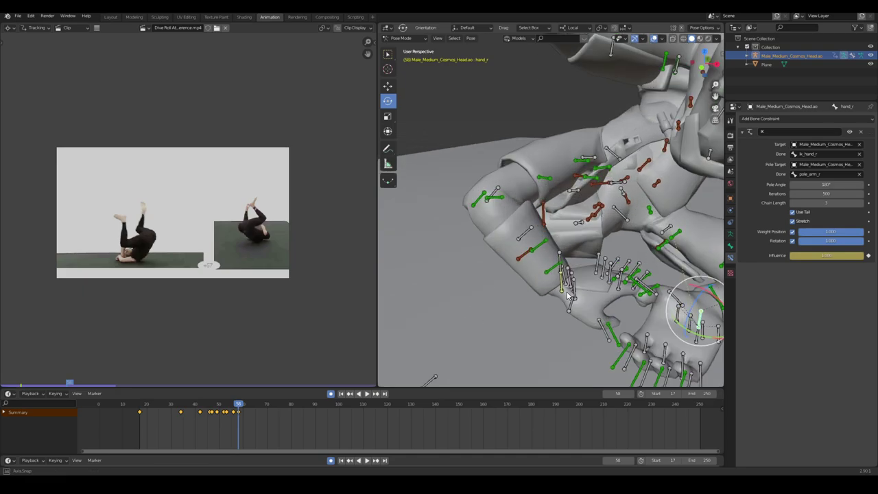
{"action": "middle_click_drag", "start_coordinate": [544, 285], "coordinate": [581, 287]}
{"action": "scroll", "coordinate": [576, 287], "scroll_direction": "down", "scroll_amount": 5}
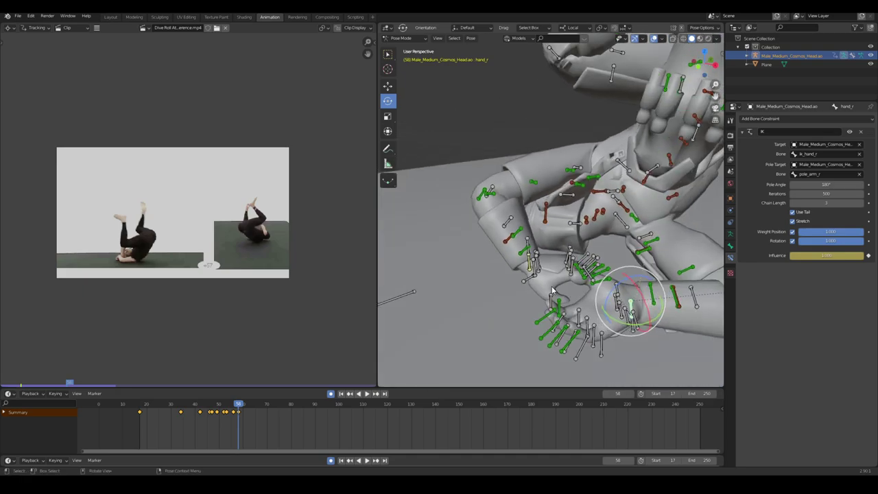
Rotate upperarm_l at frame 59 to adjust the bent left arm.
{"action": "left_click", "coordinate": [504, 203]}
{"action": "left_click", "coordinate": [587, 188]}
{"action": "middle_click_drag", "start_coordinate": [511, 200], "coordinate": [591, 230]}
{"action": "key", "text": "Right"}
{"action": "left_click_drag", "start_coordinate": [583, 165], "coordinate": [592, 189]}
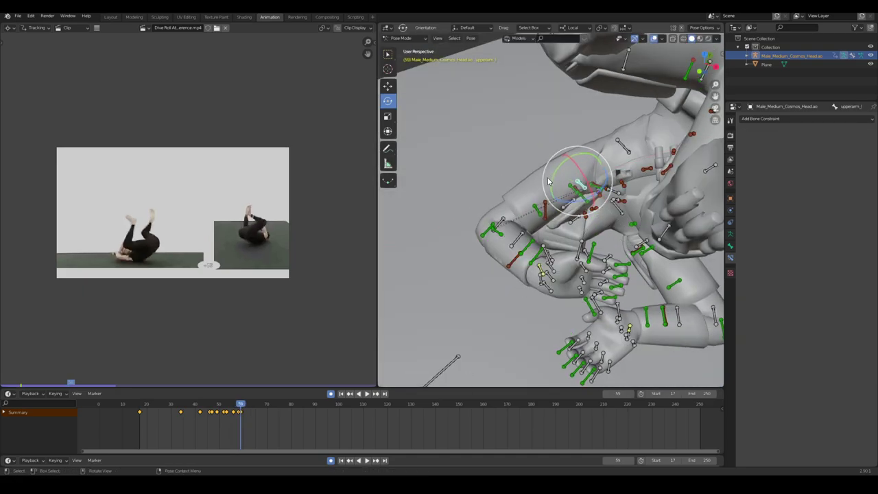
{"action": "middle_click_drag", "start_coordinate": [551, 185], "coordinate": [535, 147]}
Adjust the rotation of further arm bones at frame 59 to fit the tucked pose.
{"action": "left_click", "coordinate": [452, 179]}
{"action": "left_click", "coordinate": [501, 282]}
{"action": "middle_click_drag", "start_coordinate": [502, 282], "coordinate": [480, 274]}
{"action": "left_click_drag", "start_coordinate": [485, 296], "coordinate": [498, 294]}
{"action": "middle_click_drag", "start_coordinate": [499, 293], "coordinate": [479, 271]}
{"action": "left_click_drag", "start_coordinate": [480, 266], "coordinate": [486, 261]}
{"action": "middle_click_drag", "start_coordinate": [488, 263], "coordinate": [595, 264]}
{"action": "left_click", "coordinate": [624, 237]}
{"action": "left_click_drag", "start_coordinate": [637, 223], "coordinate": [635, 248]}
{"action": "left_click", "coordinate": [539, 289]}
Rotate the pelvis at frame 59 to carry the hips further over in the roll.
{"action": "middle_click_drag", "start_coordinate": [540, 291], "coordinate": [583, 206]}
{"action": "left_click", "coordinate": [579, 170]}
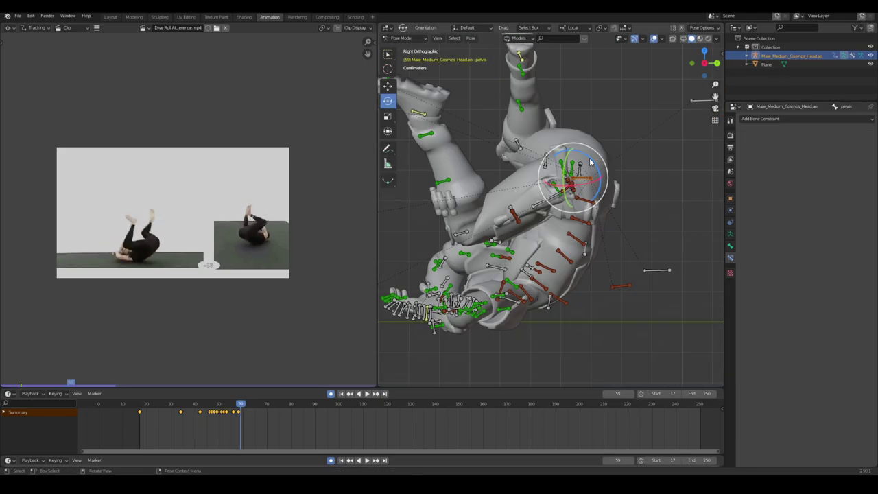
{"action": "left_click_drag", "start_coordinate": [590, 160], "coordinate": [598, 171]}
{"action": "middle_click_drag", "start_coordinate": [598, 171], "coordinate": [654, 231]}
Rotate the pelvis at frame 60 and reposition it to follow the roll over the back.
{"action": "key", "text": "Right"}
{"action": "key", "text": "KP_3"}
{"action": "left_click", "coordinate": [603, 146]}
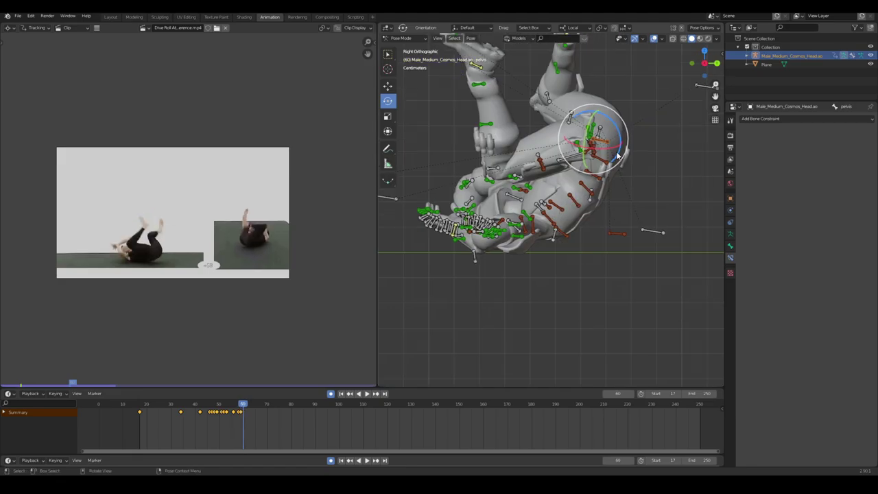
{"action": "left_click_drag", "start_coordinate": [619, 153], "coordinate": [625, 165]}
{"action": "key", "text": "g"}
{"action": "left_click", "coordinate": [626, 170]}
Reposition the pelvis at frame 59 and check the motion across the neighbouring frames.
{"action": "key", "text": "Left"}
{"action": "key", "text": "g"}
{"action": "left_click", "coordinate": [627, 177]}
{"action": "key", "text": "Left"}
{"action": "key", "text": "Left"}
{"action": "key", "text": "Right"}
{"action": "key", "text": "Right"}
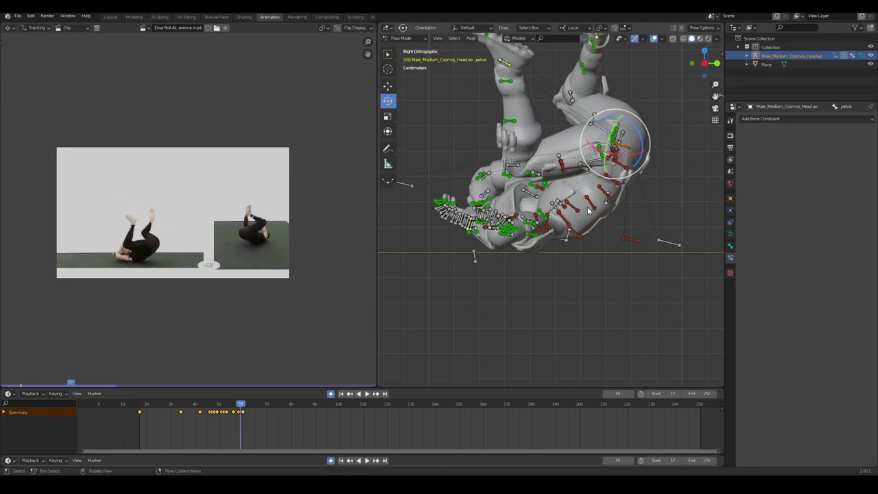
Pose the body at frame 62 to match the reference performer lying on his back.
{"action": "key", "text": "Right"}
{"action": "key", "text": "Right"}
{"action": "key", "text": "Right"}
{"action": "middle_click_drag", "start_coordinate": [603, 226], "coordinate": [566, 247], "text": "shift"}
{"action": "key", "text": "a"}
{"action": "left_click", "coordinate": [576, 186]}
{"action": "middle_click_drag", "start_coordinate": [577, 192], "coordinate": [567, 240]}
{"action": "left_click_drag", "start_coordinate": [567, 240], "coordinate": [572, 221]}
{"action": "scroll", "coordinate": [572, 221], "scroll_direction": "up", "scroll_amount": 4}
{"action": "left_click", "coordinate": [631, 206]}
{"action": "middle_click_drag", "start_coordinate": [572, 221], "coordinate": [590, 220]}
{"action": "left_click", "coordinate": [595, 224]}
Rotate upperarm_l about its local Z axis at frame 62 to reposition the left arm.
{"action": "middle_click_drag", "start_coordinate": [519, 192], "coordinate": [558, 237]}
{"action": "scroll", "coordinate": [558, 237], "scroll_direction": "down", "scroll_amount": 3}
{"action": "left_click", "coordinate": [521, 218]}
{"action": "middle_click_drag", "start_coordinate": [558, 268], "coordinate": [493, 240]}
{"action": "left_click", "coordinate": [489, 247]}
{"action": "left_click_drag", "start_coordinate": [489, 246], "coordinate": [500, 255]}
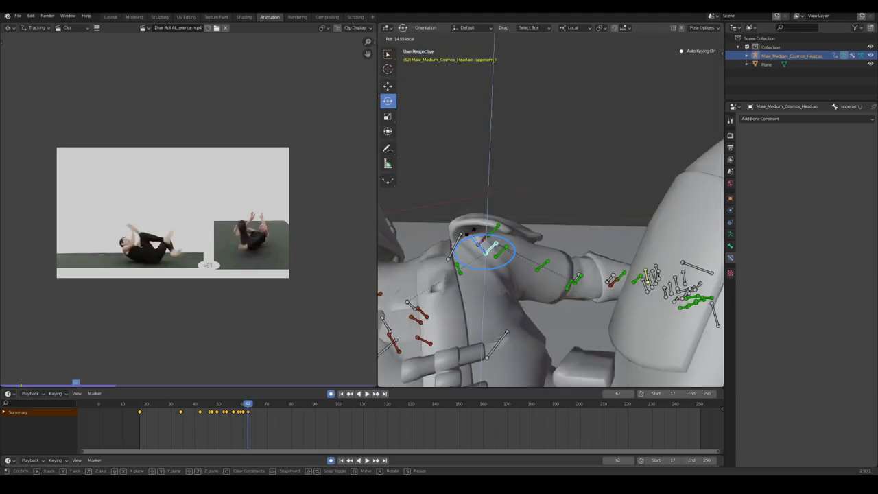
Play and scrub the dive roll from frame 17 to frame 62, comparing it with the reference video.
{"action": "left_click_drag", "start_coordinate": [248, 404], "coordinate": [128, 404]}
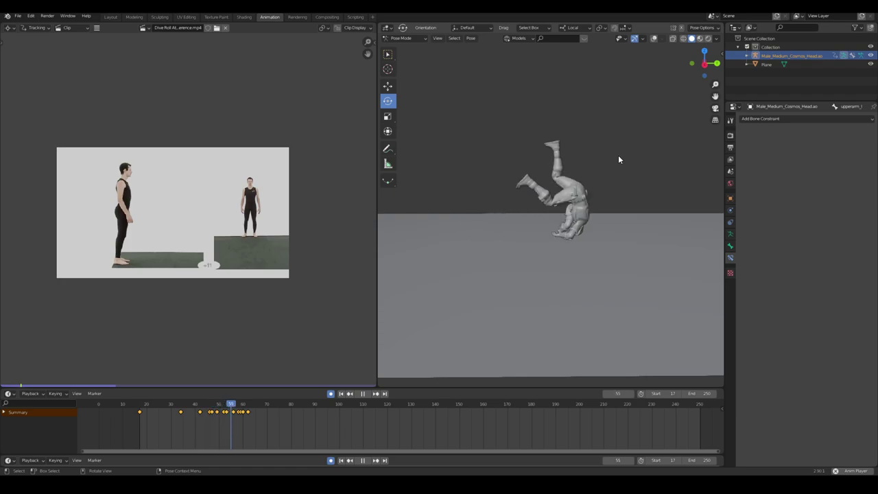
{"action": "key", "text": "space"}
{"action": "left_click", "coordinate": [141, 404]}
{"action": "key", "text": "space"}
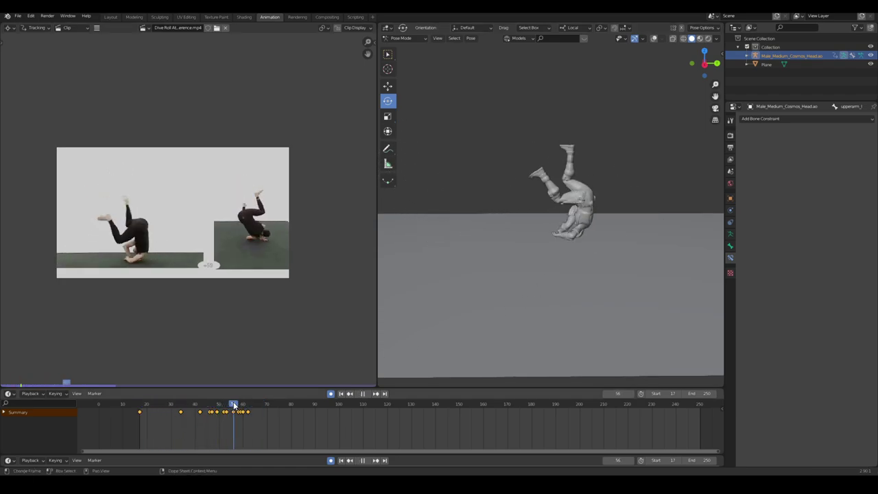
{"action": "left_click_drag", "start_coordinate": [263, 403], "coordinate": [198, 404]}
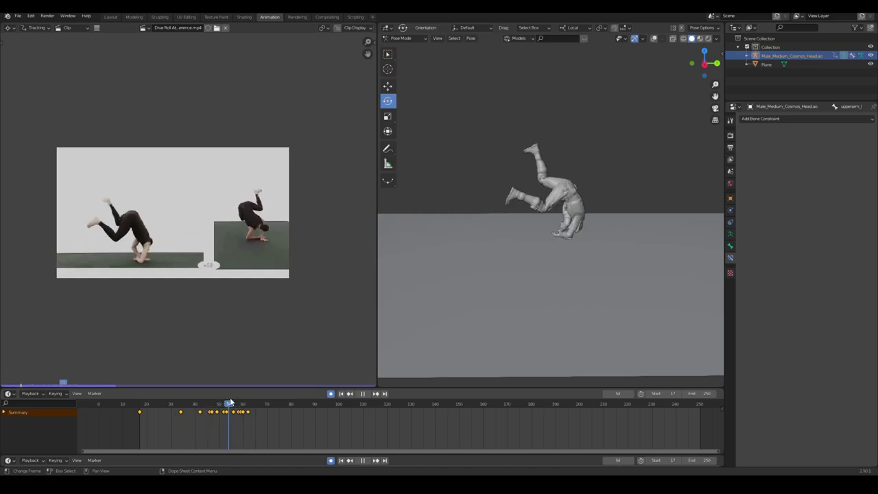
{"action": "left_click_drag", "start_coordinate": [260, 399], "coordinate": [239, 392]}
{"action": "scroll", "coordinate": [576, 199], "scroll_direction": "up", "scroll_amount": 6}
{"action": "middle_click_drag", "start_coordinate": [542, 178], "coordinate": [584, 172]}
{"action": "key", "text": "Left"}
{"action": "key", "text": "Right"}
{"action": "key", "text": "Right"}
{"action": "key", "text": "Right"}
{"action": "key", "text": "Right"}
{"action": "key", "text": "Right"}
Show the rig overlays and keyframe location, rotation and scale for all bones at frame 62.
{"action": "left_click", "coordinate": [653, 38]}
{"action": "key", "text": "a"}
{"action": "key", "text": "i"}
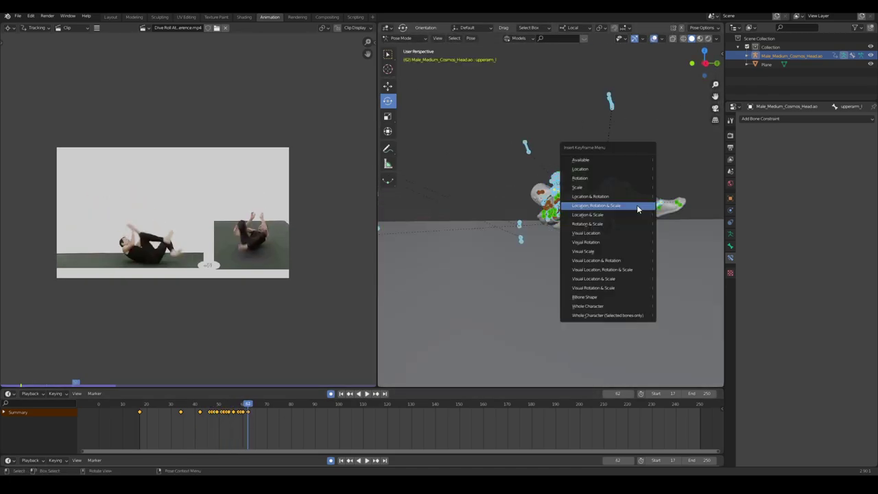
{"action": "left_click", "coordinate": [639, 206]}
Move the pelvis at frame 65 to match the reference performer sitting up.
{"action": "key", "text": "Right"}
{"action": "key", "text": "Right"}
{"action": "key", "text": "Right"}
{"action": "key", "text": "KP_3"}
{"action": "key", "text": "g"}
{"action": "middle_click_drag", "start_coordinate": [596, 206], "coordinate": [517, 247]}
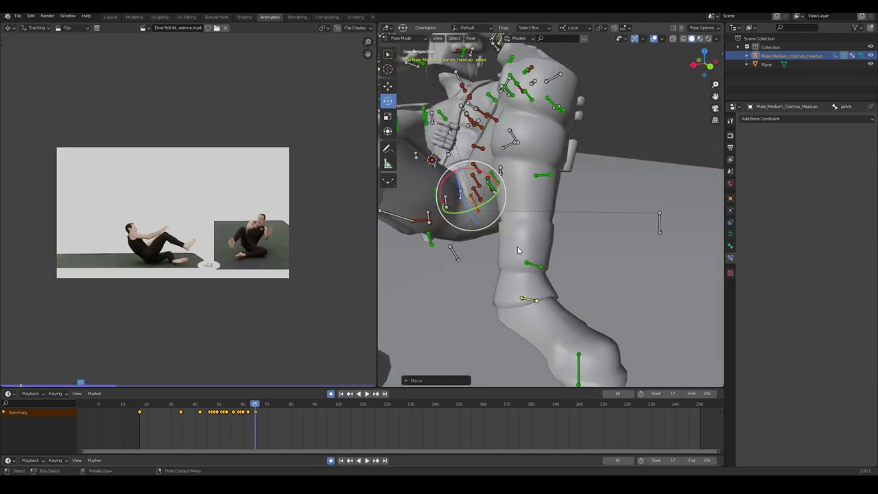
Keyframe foot_l's IK constraint influence at 0.000 on frame 62 and 1.000 on frame 63.
{"action": "key", "text": "Left"}
{"action": "key", "text": "Left"}
{"action": "scroll", "coordinate": [521, 253], "scroll_direction": "down", "scroll_amount": 5}
{"action": "left_click", "coordinate": [524, 257]}
{"action": "key", "text": "Right"}
{"action": "key", "text": "Left"}
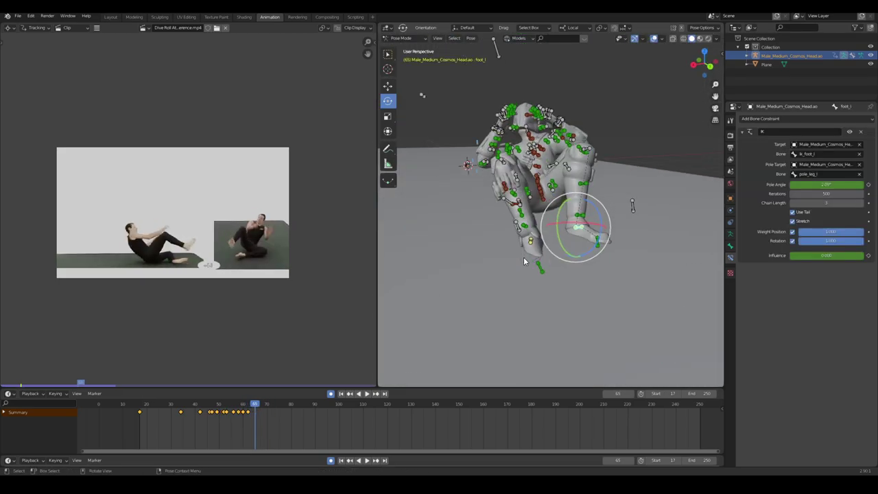
{"action": "key", "text": "Left"}
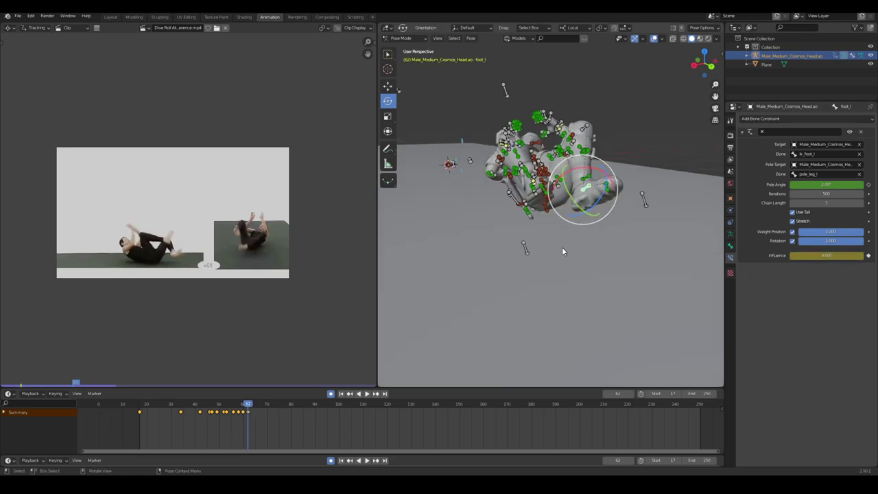
{"action": "middle_click_drag", "start_coordinate": [562, 251], "coordinate": [584, 242]}
{"action": "key", "text": "Right"}
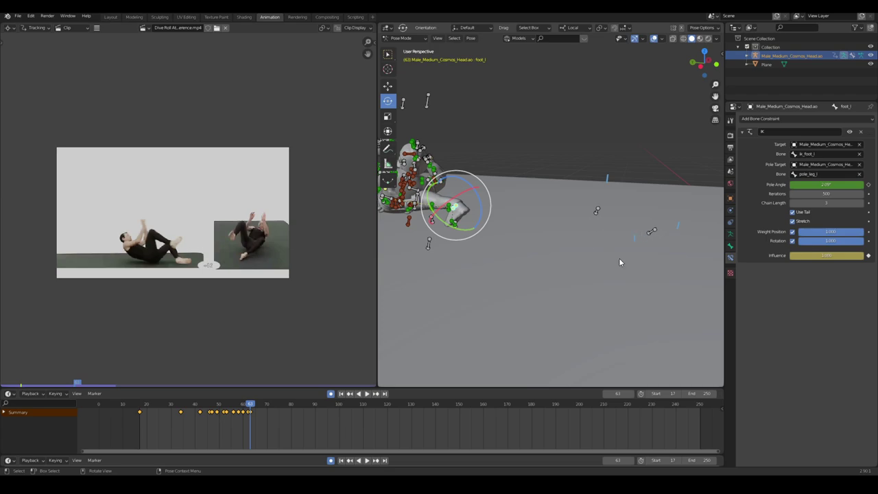
Move the ik_foot_l control to the character's left foot at frame 63.
{"action": "left_click", "coordinate": [651, 231]}
{"action": "middle_click_drag", "start_coordinate": [607, 269], "coordinate": [567, 259]}
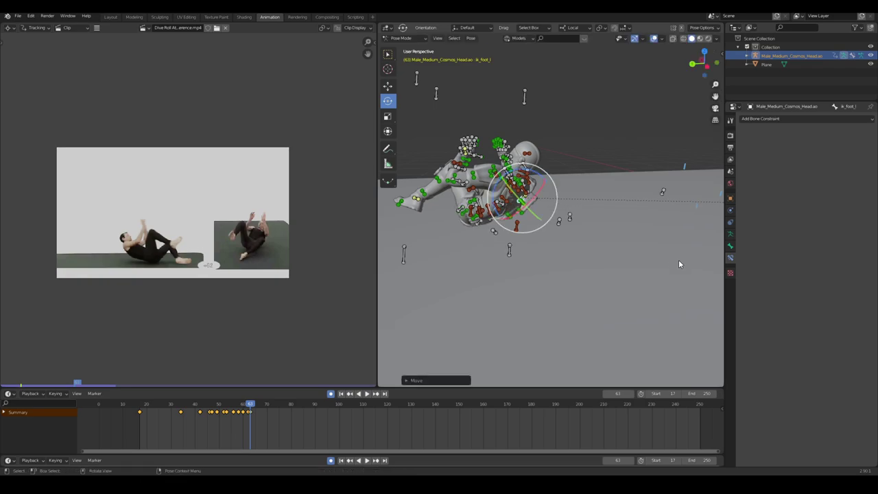
{"action": "middle_click_drag", "start_coordinate": [679, 263], "coordinate": [520, 260]}
{"action": "key", "text": "g"}
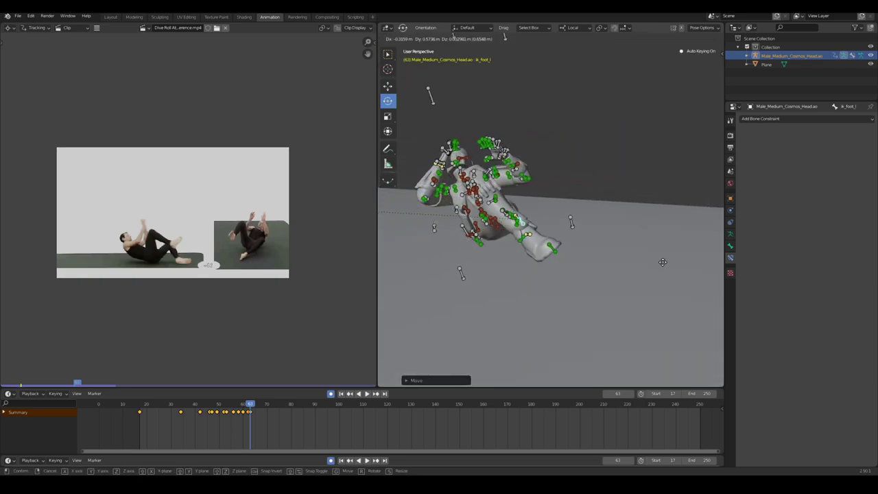
{"action": "left_click", "coordinate": [709, 258]}
{"action": "middle_click_drag", "start_coordinate": [626, 243], "coordinate": [591, 239]}
{"action": "middle_click_drag", "start_coordinate": [516, 263], "coordinate": [484, 234]}
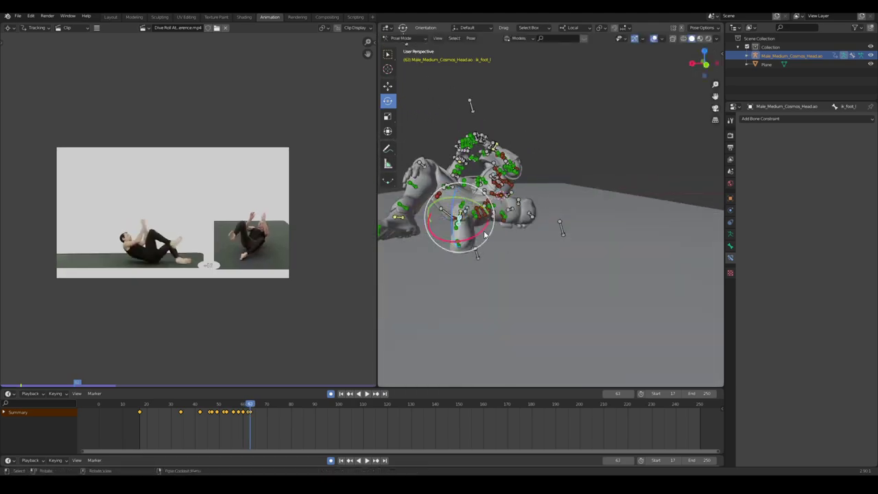
Reposition the ik_foot_l control at frame 65 to match the performer's left foot.
{"action": "left_click", "coordinate": [560, 227]}
{"action": "middle_click_drag", "start_coordinate": [560, 233], "coordinate": [501, 277]}
{"action": "left_click", "coordinate": [575, 295]}
{"action": "middle_click_drag", "start_coordinate": [575, 274], "coordinate": [624, 203]}
{"action": "key", "text": "Left"}
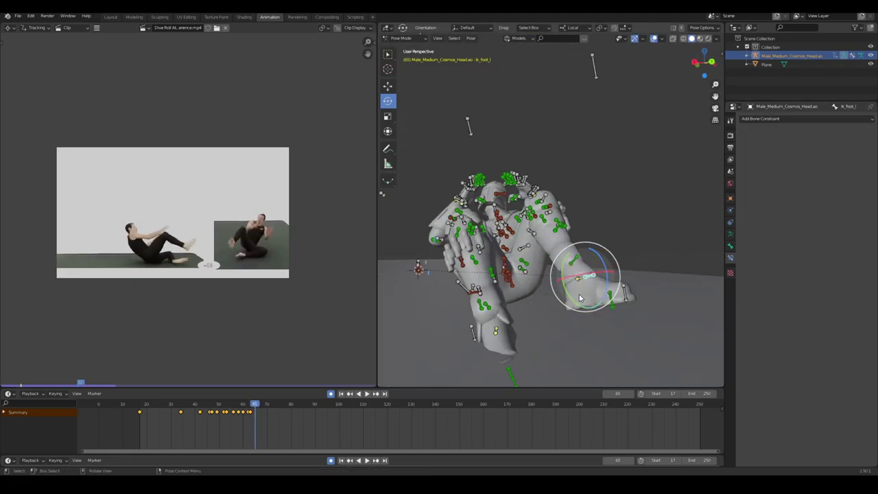
{"action": "key", "text": "Right"}
{"action": "middle_click_drag", "start_coordinate": [548, 275], "coordinate": [561, 304]}
{"action": "key", "text": "g"}
{"action": "left_click", "coordinate": [603, 270]}
Move and rotate the pelvis at frame 65 to follow the performer sitting up, comparing it with the preceding frames.
{"action": "left_click", "coordinate": [532, 246]}
{"action": "left_click", "coordinate": [672, 265]}
{"action": "key", "text": "g"}
{"action": "middle_click_drag", "start_coordinate": [533, 245], "coordinate": [507, 254]}
{"action": "key", "text": "Left"}
{"action": "key", "text": "Left"}
{"action": "key", "text": "Right"}
{"action": "key", "text": "Right"}
{"action": "key", "text": "Right"}
{"action": "key", "text": "r"}
{"action": "key", "text": "Left"}
{"action": "key", "text": "Left"}
{"action": "key", "text": "Left"}
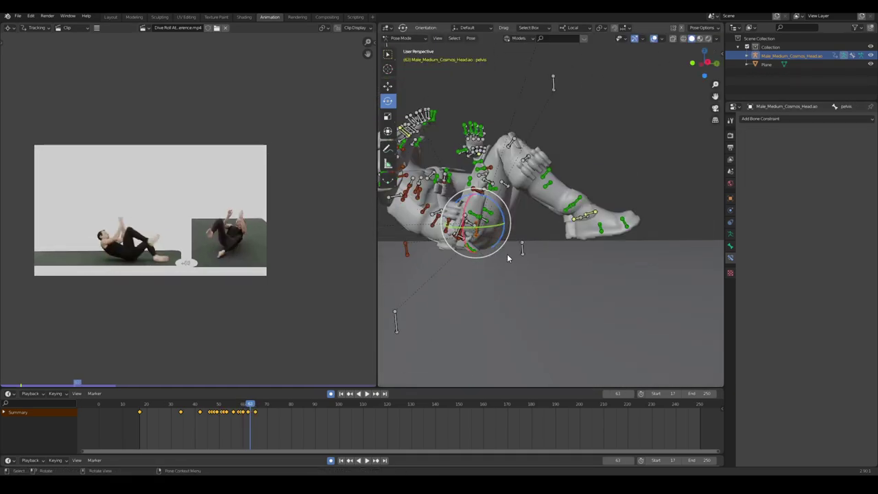
Set the transform orientation to Global and shift the pelvis forward along the Y axis at frame 65.
{"action": "key", "text": "Right"}
{"action": "key", "text": "Right"}
{"action": "key", "text": "Right"}
{"action": "key", "text": "KP_3"}
{"action": "middle_click_drag", "start_coordinate": [458, 236], "coordinate": [487, 231], "text": "shift"}
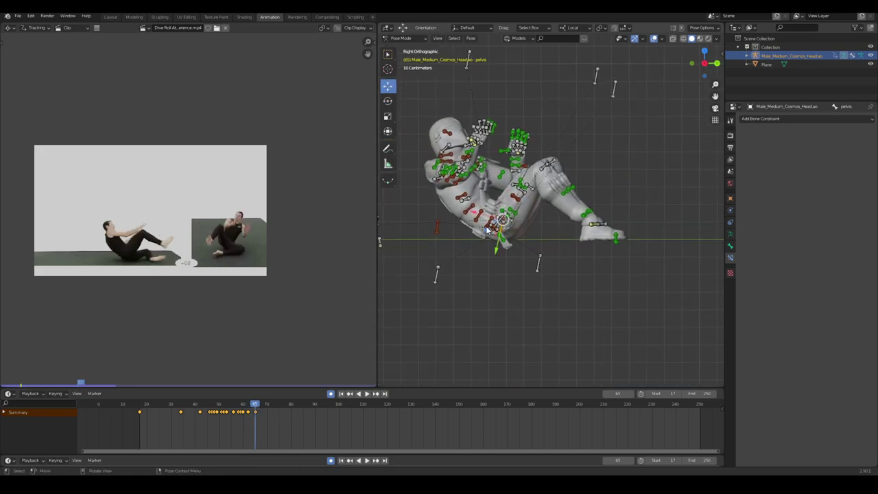
{"action": "left_click", "coordinate": [571, 29]}
{"action": "left_click", "coordinate": [570, 50]}
{"action": "left_click_drag", "start_coordinate": [528, 222], "coordinate": [536, 220]}
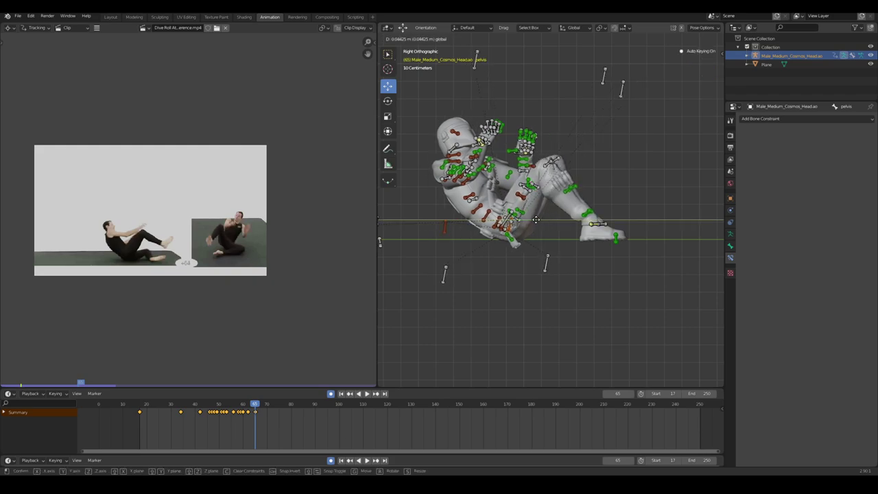
{"action": "left_click_drag", "start_coordinate": [237, 403], "coordinate": [255, 404]}
{"action": "left_click_drag", "start_coordinate": [540, 220], "coordinate": [546, 219]}
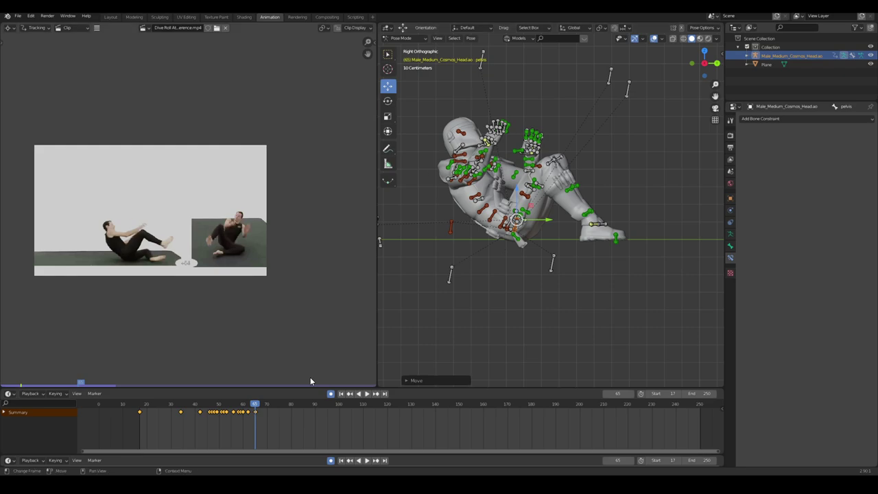
Step back and forth between frames 60 and 65 to check the pelvis motion against the reference.
{"action": "key", "text": "Left"}
{"action": "key", "text": "Left"}
{"action": "key", "text": "Left"}
{"action": "key", "text": "Left"}
{"action": "key", "text": "Left"}
{"action": "key", "text": "Right"}
{"action": "key", "text": "Right"}
{"action": "key", "text": "Right"}
{"action": "key", "text": "Right"}
{"action": "key", "text": "Right"}
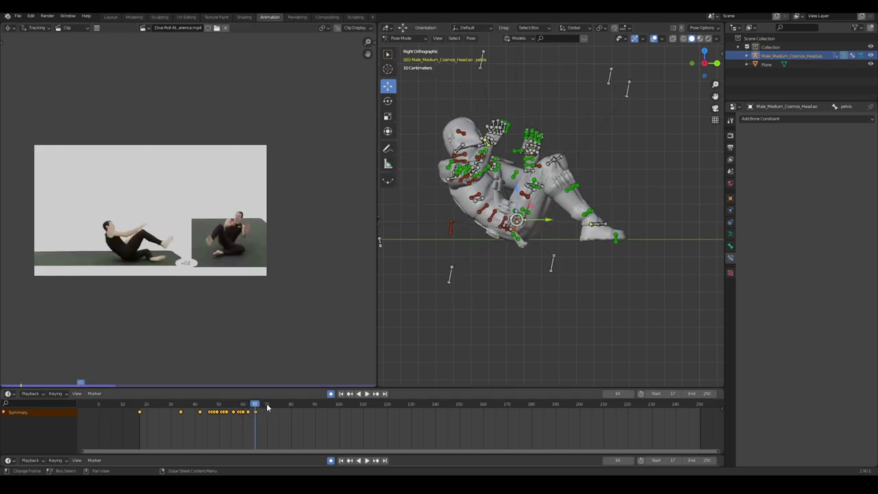
At frame 74, raise the pelvis and clear the pelvis and spine rotations to stand the character upright.
{"action": "left_click", "coordinate": [277, 403]}
{"action": "key", "text": "g"}
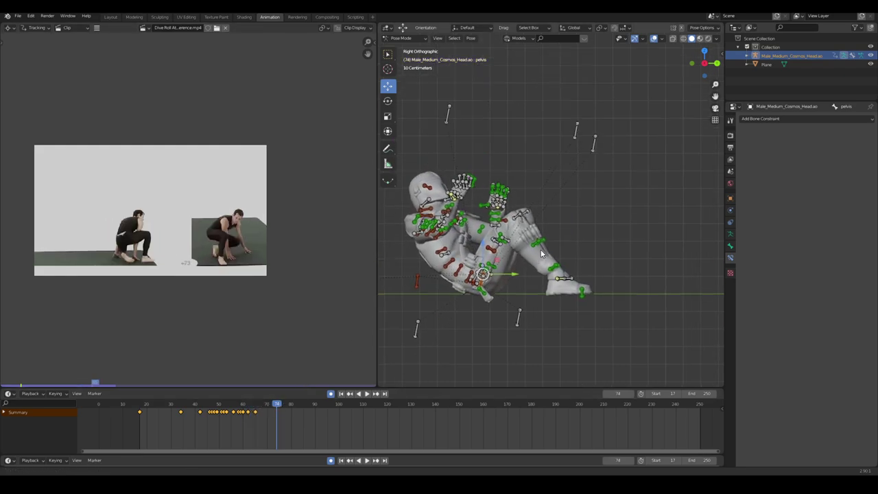
{"action": "left_click", "coordinate": [493, 166]}
{"action": "key", "text": "alt+r"}
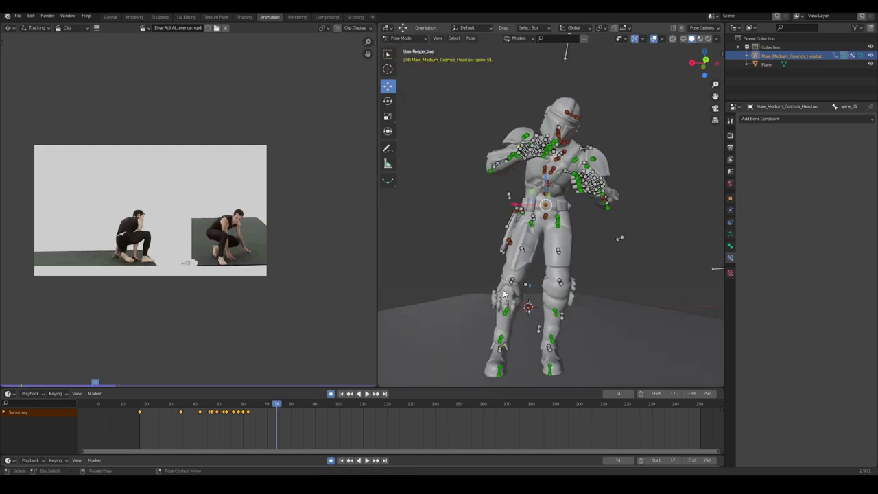
{"action": "middle_click_drag", "start_coordinate": [546, 266], "coordinate": [575, 276]}
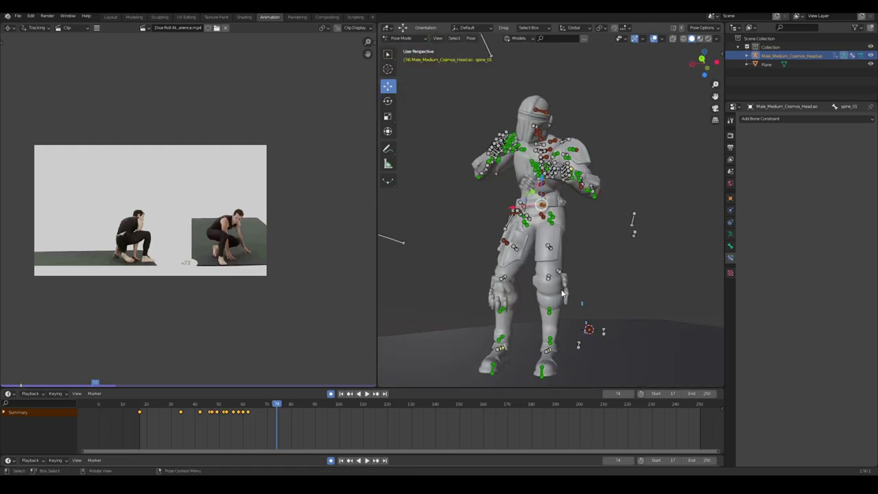
{"action": "key", "text": "a"}
Reset the arm bones to their rest pose at frame 74.
{"action": "middle_click_drag", "start_coordinate": [495, 298], "coordinate": [504, 259]}
{"action": "scroll", "coordinate": [510, 276], "scroll_direction": "up", "scroll_amount": 3}
{"action": "key", "text": "c"}
{"action": "key", "text": "Escape"}
{"action": "scroll", "coordinate": [511, 278], "scroll_direction": "down", "scroll_amount": 5}
{"action": "scroll", "coordinate": [559, 302], "scroll_direction": "up", "scroll_amount": 4}
{"action": "scroll", "coordinate": [573, 320], "scroll_direction": "down", "scroll_amount": 5}
{"action": "scroll", "coordinate": [503, 259], "scroll_direction": "up", "scroll_amount": 3}
{"action": "scroll", "coordinate": [574, 280], "scroll_direction": "up", "scroll_amount": 3}
Move the ik_foot_l and ik_foot_r controls at frame 74 to place the left foot forward and the right foot back.
{"action": "middle_click_drag", "start_coordinate": [574, 280], "coordinate": [608, 284]}
{"action": "scroll", "coordinate": [607, 284], "scroll_direction": "down", "scroll_amount": 4}
{"action": "left_click", "coordinate": [607, 284]}
{"action": "scroll", "coordinate": [608, 284], "scroll_direction": "up", "scroll_amount": 4}
{"action": "left_click_drag", "start_coordinate": [607, 283], "coordinate": [644, 295]}
{"action": "scroll", "coordinate": [645, 295], "scroll_direction": "down", "scroll_amount": 4}
{"action": "middle_click_drag", "start_coordinate": [545, 328], "coordinate": [521, 274]}
{"action": "left_click", "coordinate": [521, 218]}
{"action": "left_click_drag", "start_coordinate": [513, 227], "coordinate": [555, 231]}
{"action": "middle_click_drag", "start_coordinate": [565, 341], "coordinate": [550, 323]}
{"action": "left_click", "coordinate": [388, 101]}
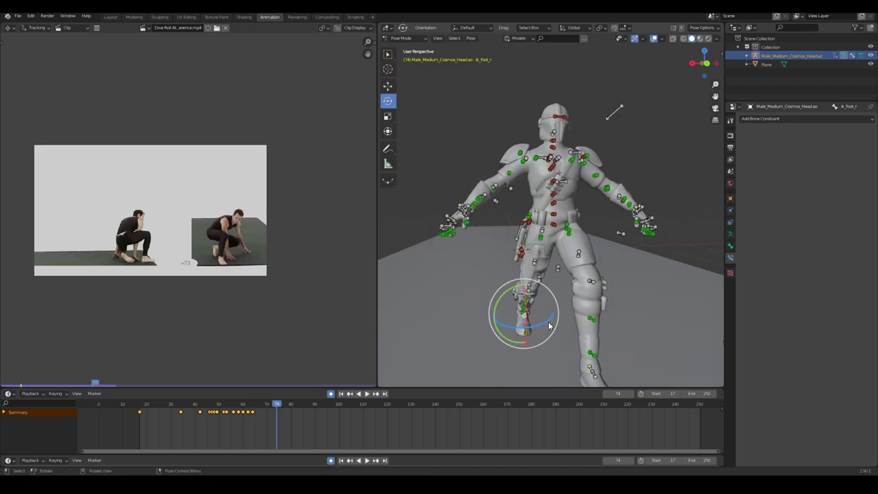
Lower the pelvis at frame 74 to bend the knees in the staggered stance.
{"action": "left_click", "coordinate": [528, 237]}
{"action": "left_click", "coordinate": [388, 87]}
{"action": "left_click_drag", "start_coordinate": [528, 238], "coordinate": [529, 267]}
{"action": "middle_click_drag", "start_coordinate": [528, 268], "coordinate": [487, 198]}
{"action": "scroll", "coordinate": [603, 212], "scroll_direction": "up", "scroll_amount": 4}
{"action": "scroll", "coordinate": [594, 215], "scroll_direction": "up", "scroll_amount": 4}
Rotate upperarm_r at frame 74 to extend the right arm forward.
{"action": "left_click", "coordinate": [603, 210]}
{"action": "scroll", "coordinate": [486, 198], "scroll_direction": "down", "scroll_amount": 5}
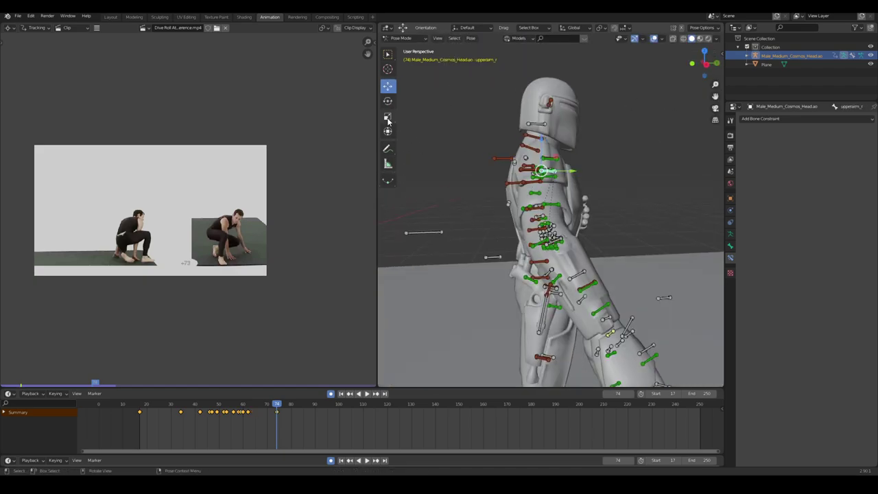
{"action": "left_click_drag", "start_coordinate": [528, 146], "coordinate": [517, 183]}
{"action": "mouse_move", "coordinate": [610, 198]}
{"action": "middle_mouse_down"}
{"action": "mouse_move", "coordinate": [519, 176]}
{"action": "mouse_move", "coordinate": [543, 208]}
{"action": "mouse_move", "coordinate": [607, 212]}
{"action": "middle_mouse_up"}
Rotate spine_05 and the lower spine bone at frame 74 to turn the torso.
{"action": "left_click", "coordinate": [607, 212]}
{"action": "left_click_drag", "start_coordinate": [607, 205], "coordinate": [619, 220]}
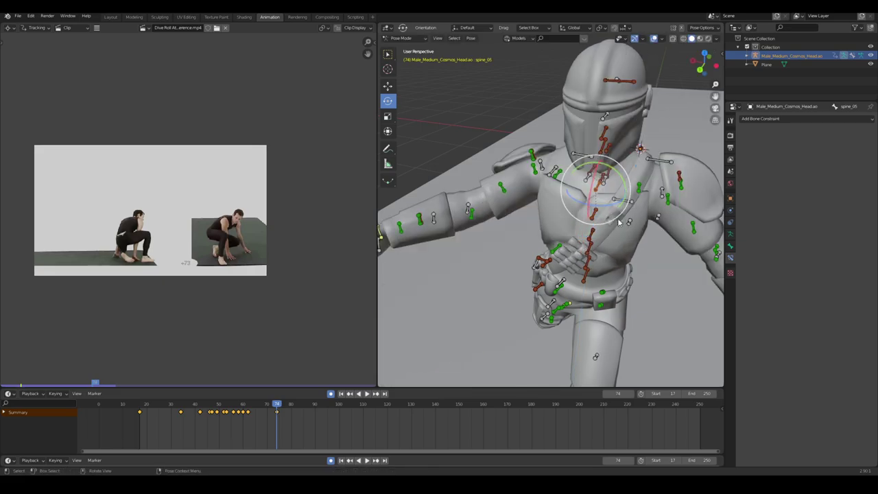
{"action": "left_click", "coordinate": [584, 276]}
{"action": "left_click_drag", "start_coordinate": [598, 310], "coordinate": [607, 306]}
{"action": "left_click", "coordinate": [599, 152]}
Select dyn_blaster and examine its Child Of constraint and the extended right arm at frame 74.
{"action": "middle_click_drag", "start_coordinate": [511, 257], "coordinate": [583, 302]}
{"action": "scroll", "coordinate": [575, 221], "scroll_direction": "up", "scroll_amount": 2}
{"action": "middle_click_drag", "start_coordinate": [583, 302], "coordinate": [552, 201], "text": "shift"}
{"action": "left_click", "coordinate": [553, 202]}
{"action": "middle_click_drag", "start_coordinate": [553, 202], "coordinate": [630, 226]}
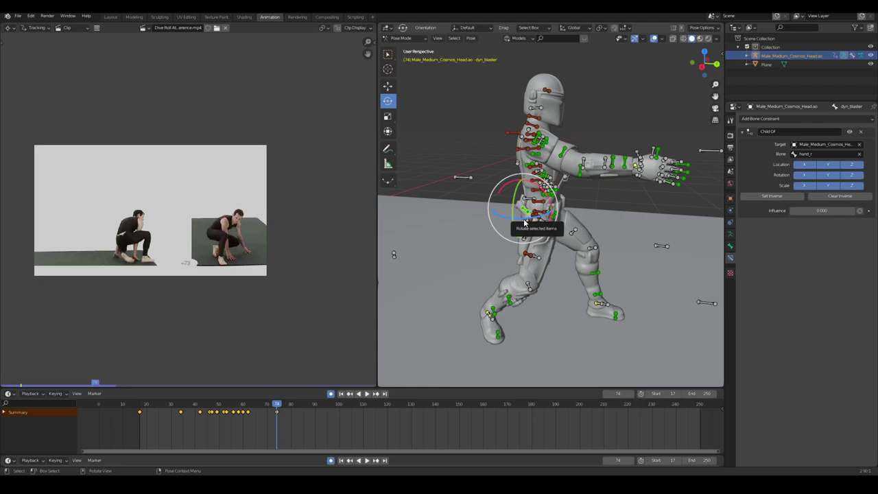
{"action": "middle_click_drag", "start_coordinate": [582, 186], "coordinate": [548, 206]}
{"action": "scroll", "coordinate": [621, 202], "scroll_direction": "up", "scroll_amount": 4}
{"action": "middle_click_drag", "start_coordinate": [441, 312], "coordinate": [568, 241]}
{"action": "scroll", "coordinate": [567, 241], "scroll_direction": "up", "scroll_amount": 2}
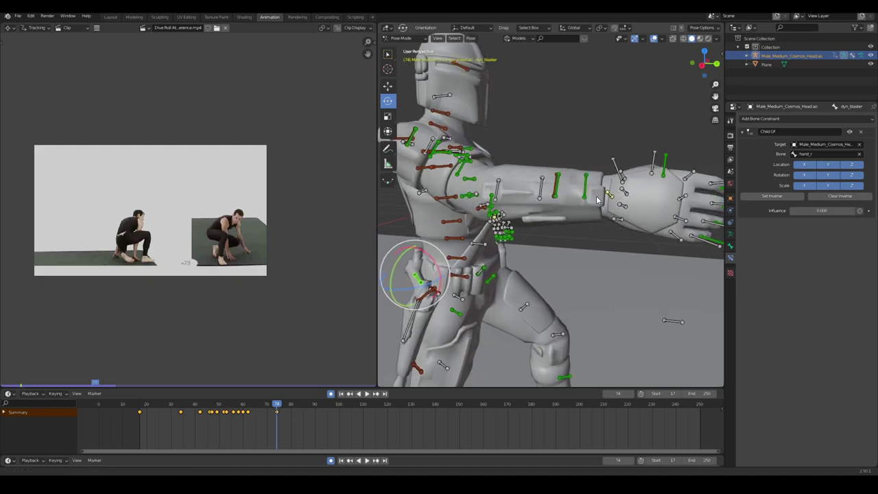
{"action": "middle_click_drag", "start_coordinate": [634, 224], "coordinate": [643, 277], "text": "shift"}
{"action": "scroll", "coordinate": [591, 275], "scroll_direction": "down", "scroll_amount": 3}
{"action": "middle_click_drag", "start_coordinate": [643, 277], "coordinate": [629, 240], "text": "shift"}
{"action": "scroll", "coordinate": [649, 207], "scroll_direction": "up", "scroll_amount": 2}
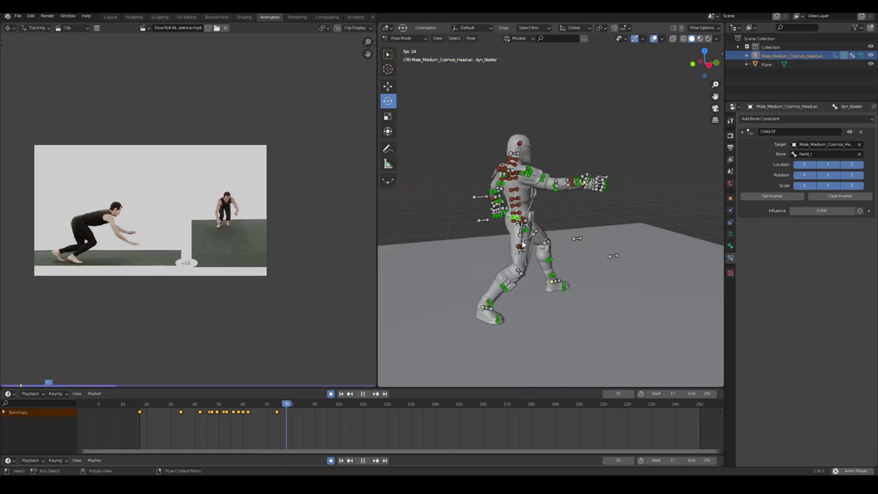
Play the animation, scrub to frame 68 and inspect the pelvis in the transition to the standing pose.
{"action": "key", "text": "space"}
{"action": "left_click_drag", "start_coordinate": [242, 404], "coordinate": [262, 404]}
{"action": "scroll", "coordinate": [641, 179], "scroll_direction": "up", "scroll_amount": 4}
{"action": "middle_click_drag", "start_coordinate": [508, 274], "coordinate": [560, 235], "text": "shift"}
{"action": "scroll", "coordinate": [641, 179], "scroll_direction": "up", "scroll_amount": 2}
{"action": "left_click", "coordinate": [553, 221]}
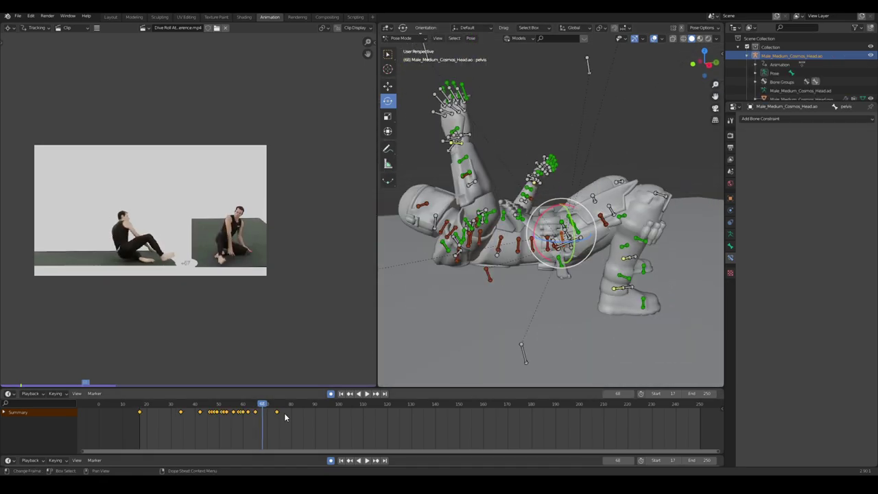
Shift the pelvis keyframe from frame 74 to frame 72.
{"action": "left_click", "coordinate": [267, 404]}
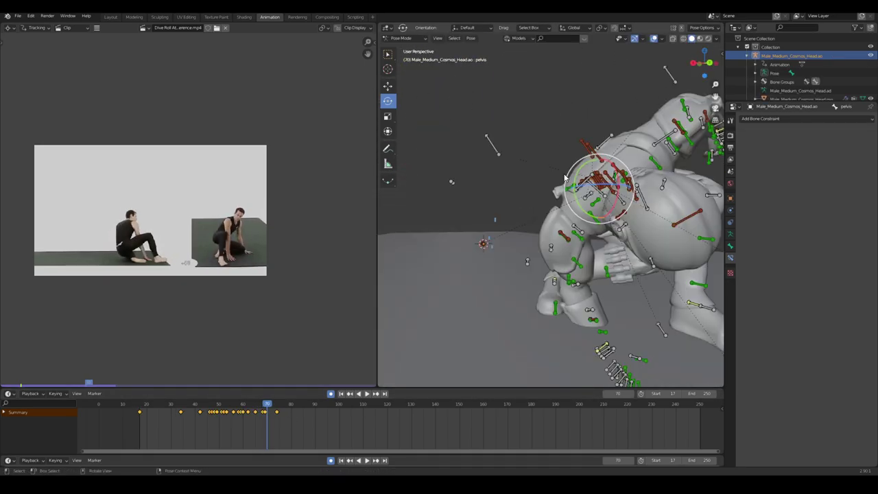
{"action": "left_click", "coordinate": [278, 405]}
{"action": "left_click_drag", "start_coordinate": [277, 412], "coordinate": [272, 411]}
{"action": "left_click", "coordinate": [272, 404]}
Set the transform orientation to Local and rotate the spine bones at frame 72 to turn the torso.
{"action": "middle_click_drag", "start_coordinate": [603, 185], "coordinate": [480, 206]}
{"action": "left_click", "coordinate": [575, 29]}
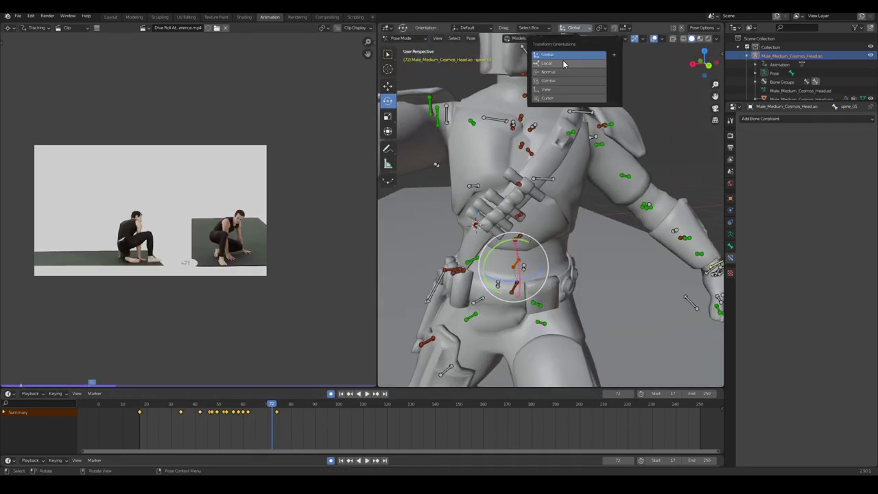
{"action": "left_click", "coordinate": [562, 63]}
{"action": "middle_click_drag", "start_coordinate": [562, 179], "coordinate": [521, 233]}
{"action": "left_click", "coordinate": [389, 87]}
{"action": "left_click", "coordinate": [388, 101]}
{"action": "left_click_drag", "start_coordinate": [504, 198], "coordinate": [521, 206]}
{"action": "middle_click_drag", "start_coordinate": [535, 206], "coordinate": [493, 274]}
Delete the spine_04 keyframe at frame 74 and scrub back through the roll to frame 58.
{"action": "left_click", "coordinate": [526, 292]}
{"action": "key", "text": "a"}
{"action": "left_click", "coordinate": [274, 404]}
{"action": "key", "text": "Delete"}
{"action": "left_click_drag", "start_coordinate": [275, 404], "coordinate": [238, 404]}
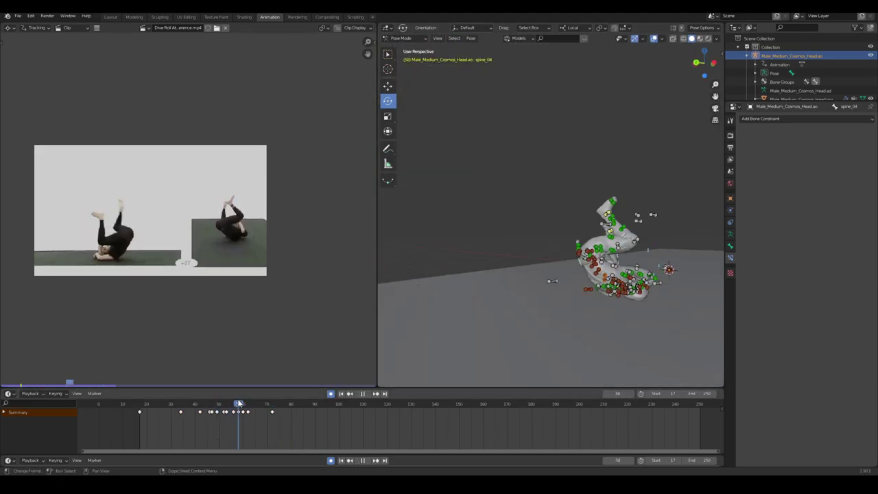
Rotate spine_04 at frame 63 to match the performer's upper body.
{"action": "left_click", "coordinate": [249, 404]}
{"action": "scroll", "coordinate": [549, 226], "scroll_direction": "up", "scroll_amount": 4}
{"action": "middle_click_drag", "start_coordinate": [548, 226], "coordinate": [518, 228]}
{"action": "left_click_drag", "start_coordinate": [519, 228], "coordinate": [430, 223]}
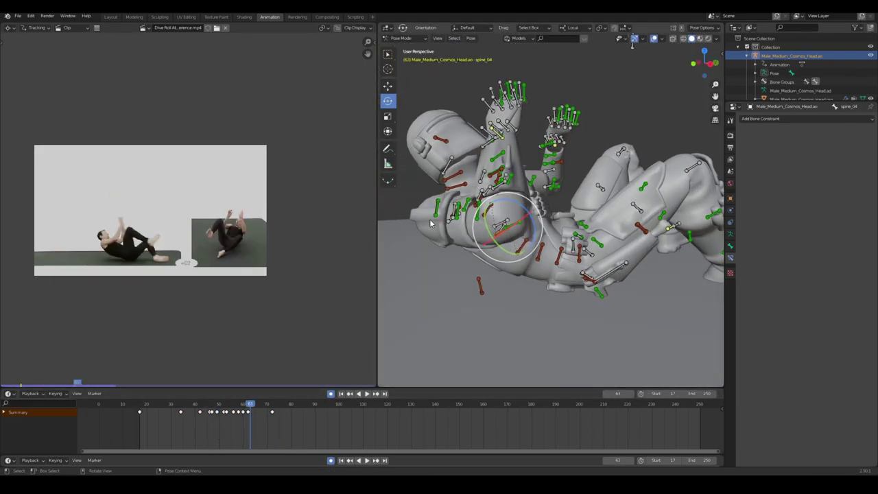
{"action": "left_click_drag", "start_coordinate": [506, 234], "coordinate": [482, 244]}
Rotate upperarm_r at frames 61 and 62 to match the performer's right arm.
{"action": "key", "text": "Left"}
{"action": "key", "text": "Left"}
{"action": "middle_click_drag", "start_coordinate": [473, 254], "coordinate": [521, 237]}
{"action": "mouse_move", "coordinate": [524, 237]}
{"action": "left_mouse_down"}
{"action": "mouse_move", "coordinate": [519, 222]}
{"action": "mouse_move", "coordinate": [511, 238]}
{"action": "left_mouse_up"}
{"action": "key", "text": "Left"}
{"action": "key", "text": "Right"}
{"action": "key", "text": "Right"}
{"action": "scroll", "coordinate": [515, 223], "scroll_direction": "up", "scroll_amount": 4}
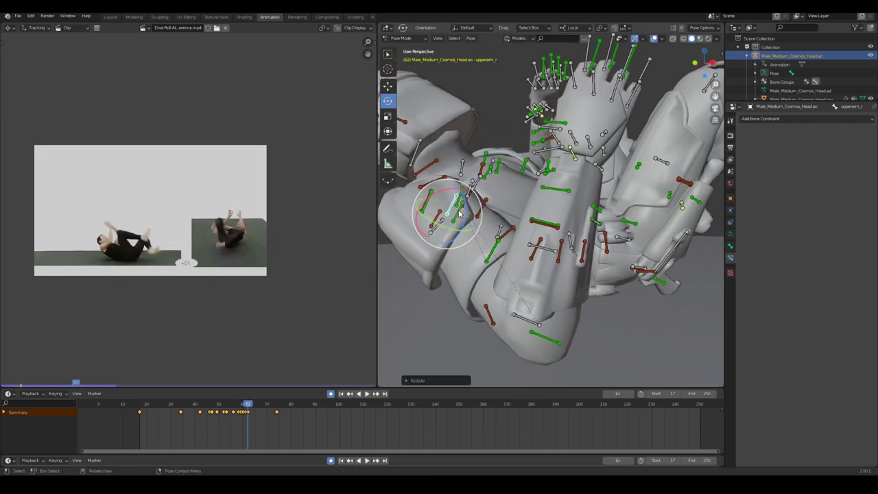
{"action": "left_click_drag", "start_coordinate": [461, 216], "coordinate": [506, 221]}
{"action": "middle_click_drag", "start_coordinate": [506, 221], "coordinate": [484, 216]}
{"action": "scroll", "coordinate": [537, 256], "scroll_direction": "down", "scroll_amount": 5}
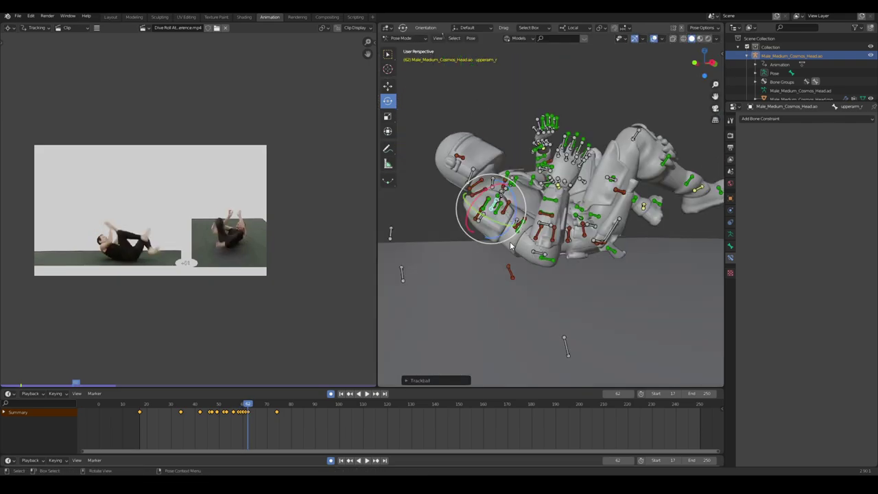
Rotate the right forearm at frame 62 and neck_01 at frame 63 to match the reference.
{"action": "left_click", "coordinate": [539, 252]}
{"action": "left_click_drag", "start_coordinate": [568, 238], "coordinate": [580, 267]}
{"action": "middle_click_drag", "start_coordinate": [580, 267], "coordinate": [547, 259]}
{"action": "key", "text": "Right"}
{"action": "key", "text": "Right"}
{"action": "scroll", "coordinate": [487, 259], "scroll_direction": "up", "scroll_amount": 4}
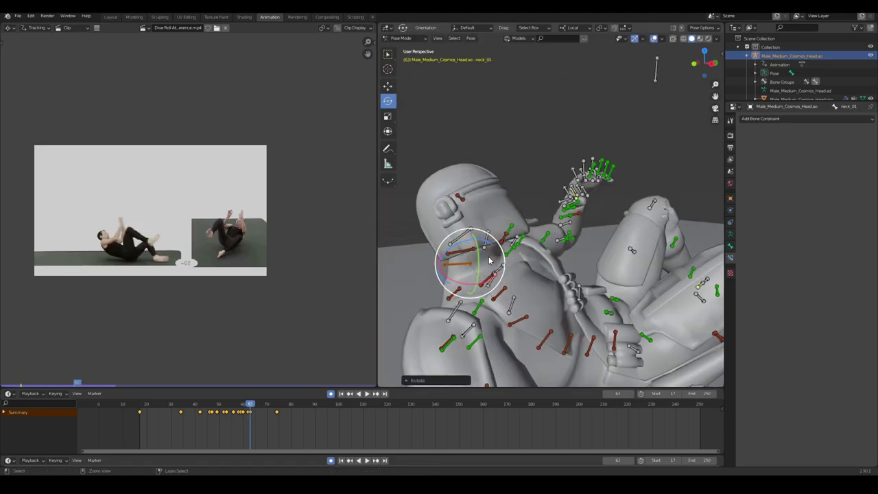
Rotate hand_r at frame 66 to pose the lowered right hand beside the hip.
{"action": "scroll", "coordinate": [605, 294], "scroll_direction": "down", "scroll_amount": 5}
{"action": "middle_click_drag", "start_coordinate": [605, 294], "coordinate": [548, 274]}
{"action": "scroll", "coordinate": [521, 254], "scroll_direction": "up", "scroll_amount": 2}
{"action": "left_click", "coordinate": [461, 218]}
{"action": "key", "text": "Right"}
{"action": "key", "text": "Right"}
{"action": "scroll", "coordinate": [521, 254], "scroll_direction": "down", "scroll_amount": 5}
{"action": "scroll", "coordinate": [582, 263], "scroll_direction": "up", "scroll_amount": 6}
{"action": "left_click", "coordinate": [519, 322]}
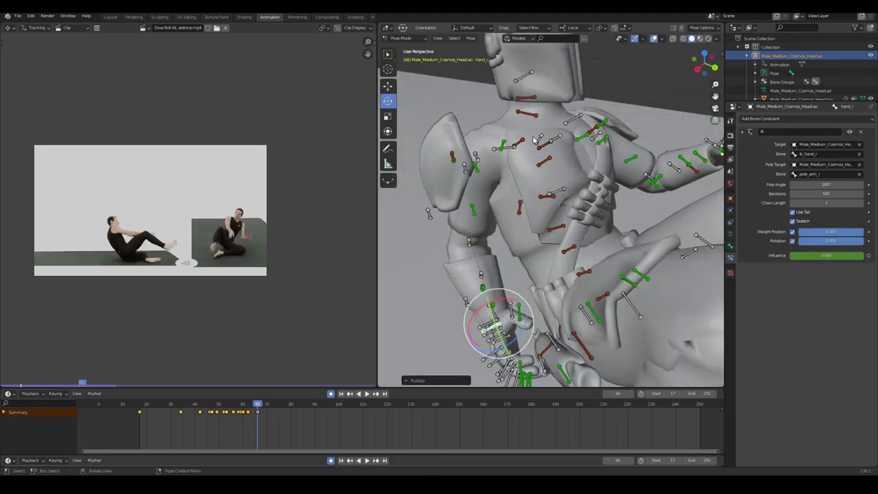
Set the inverse on dyn_blaster's Child Of constraint targeting hand_r and insert a keyframe just after frame 66.
{"action": "left_click", "coordinate": [539, 204]}
{"action": "middle_click_drag", "start_coordinate": [537, 141], "coordinate": [521, 233]}
{"action": "left_click", "coordinate": [480, 197]}
{"action": "scroll", "coordinate": [541, 286], "scroll_direction": "down", "scroll_amount": 5}
{"action": "middle_click_drag", "start_coordinate": [541, 286], "coordinate": [501, 275]}
{"action": "scroll", "coordinate": [583, 301], "scroll_direction": "up", "scroll_amount": 5}
{"action": "left_click", "coordinate": [584, 327]}
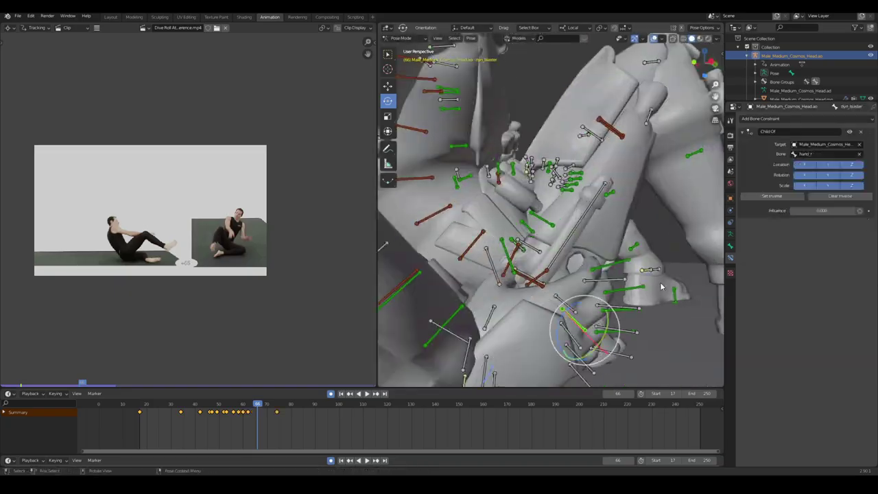
{"action": "key", "text": "Right"}
{"action": "key", "text": "i"}
{"action": "left_click", "coordinate": [778, 197]}
Play back the dive roll from the right side view to check the pelvis motion against the reference.
{"action": "scroll", "coordinate": [554, 259], "scroll_direction": "up", "scroll_amount": 4}
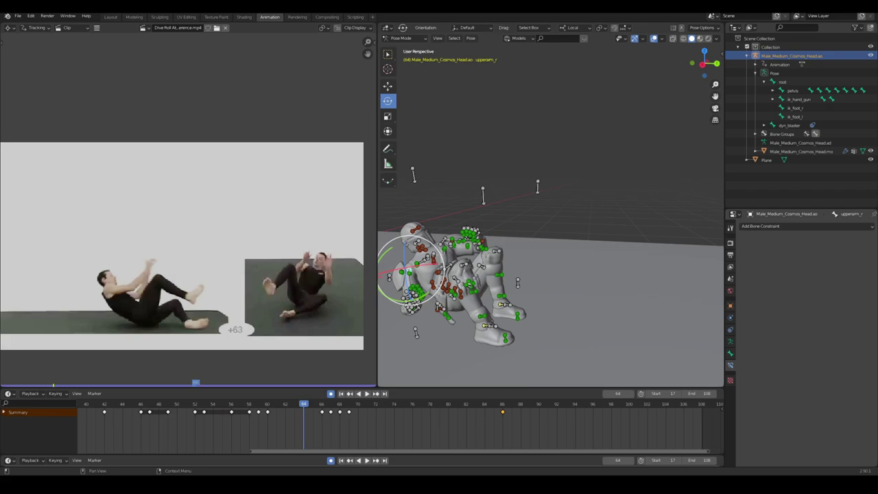
{"action": "middle_click_drag", "start_coordinate": [581, 209], "coordinate": [558, 251]}
{"action": "scroll", "coordinate": [567, 275], "scroll_direction": "up", "scroll_amount": 4}
{"action": "middle_click_drag", "start_coordinate": [474, 318], "coordinate": [534, 269], "text": "shift"}
{"action": "scroll", "coordinate": [534, 269], "scroll_direction": "up", "scroll_amount": 2}
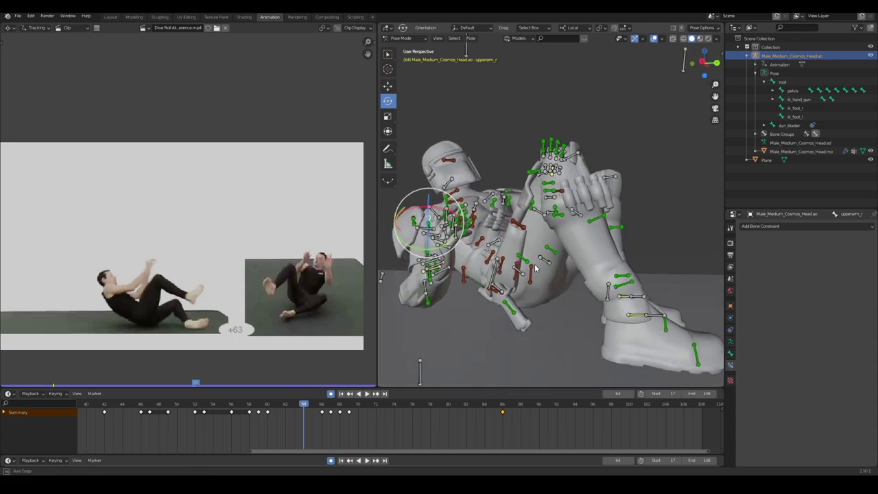
{"action": "middle_click_drag", "start_coordinate": [325, 408], "coordinate": [331, 408]}
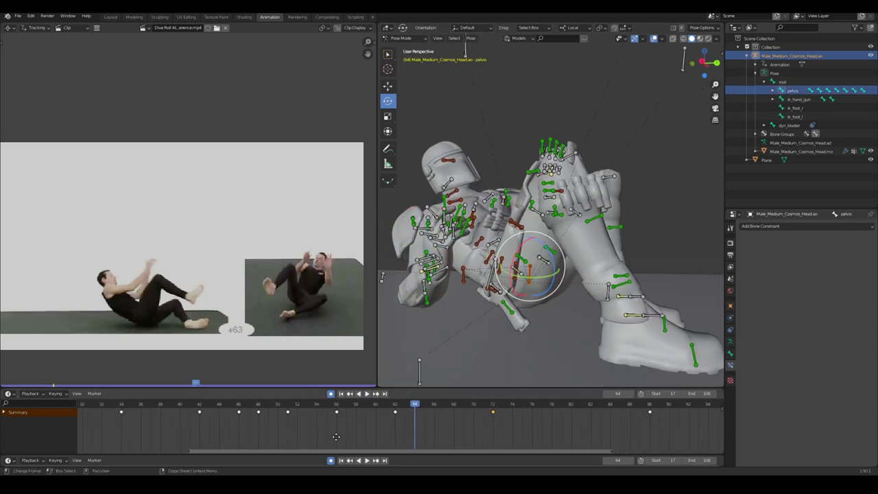
{"action": "left_click_drag", "start_coordinate": [312, 407], "coordinate": [339, 405]}
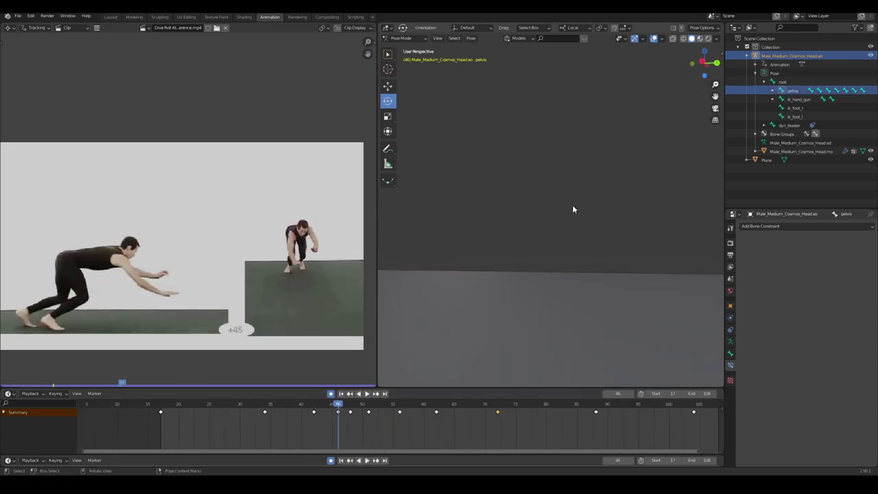
{"action": "key", "text": "KP_1"}
{"action": "key", "text": "KP_3"}
{"action": "key", "text": "space"}
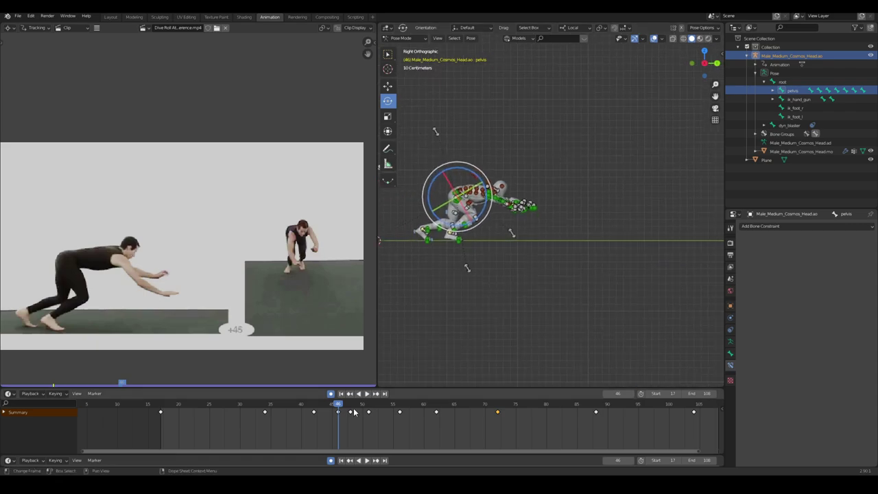
{"action": "left_click_drag", "start_coordinate": [393, 406], "coordinate": [240, 403]}
{"action": "scroll", "coordinate": [642, 153], "scroll_direction": "down", "scroll_amount": 5}
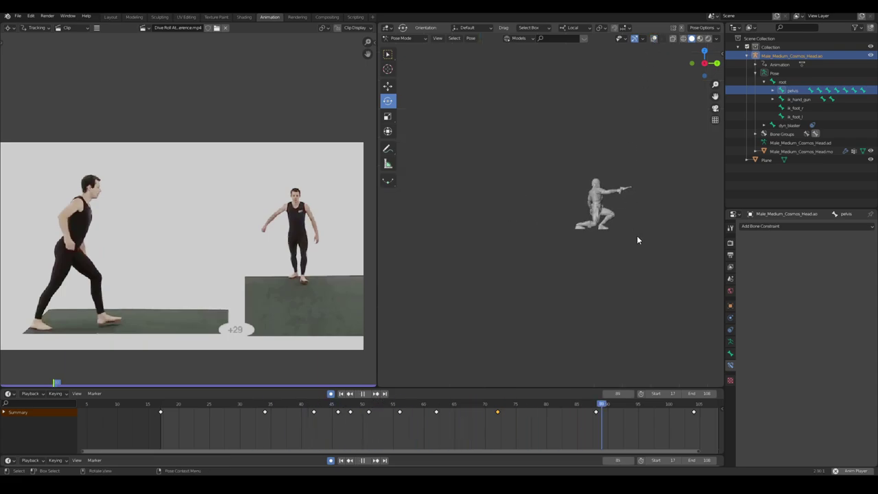
{"action": "key", "text": "Escape"}
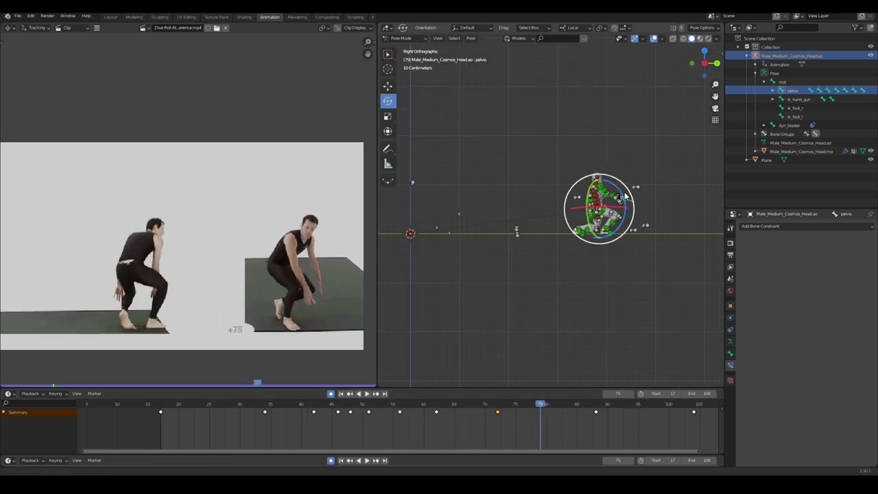
Retime upperarm_r's last keyframe to frame 79.
{"action": "scroll", "coordinate": [622, 199], "scroll_direction": "up", "scroll_amount": 6}
{"action": "scroll", "coordinate": [545, 233], "scroll_direction": "up", "scroll_amount": 5}
{"action": "middle_click_drag", "start_coordinate": [603, 206], "coordinate": [537, 201]}
{"action": "scroll", "coordinate": [545, 233], "scroll_direction": "down", "scroll_amount": 5}
{"action": "scroll", "coordinate": [536, 201], "scroll_direction": "up", "scroll_amount": 3}
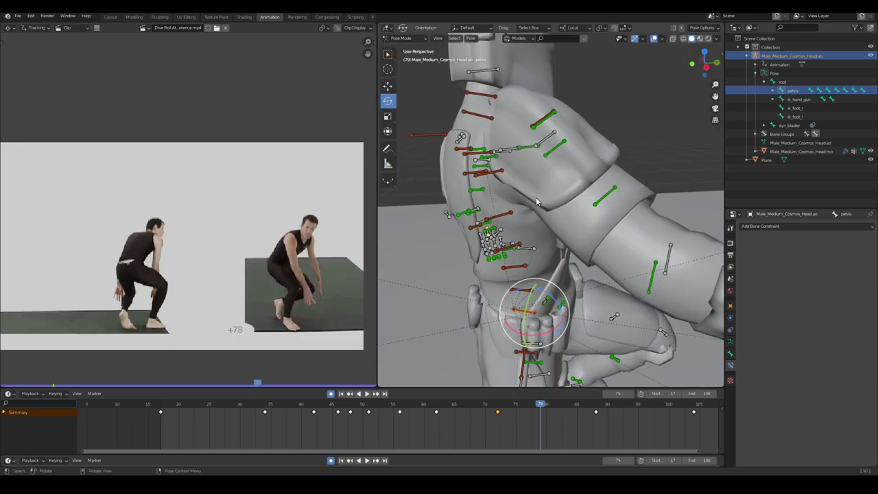
{"action": "left_click", "coordinate": [543, 120]}
{"action": "middle_click_drag", "start_coordinate": [632, 423], "coordinate": [553, 424]}
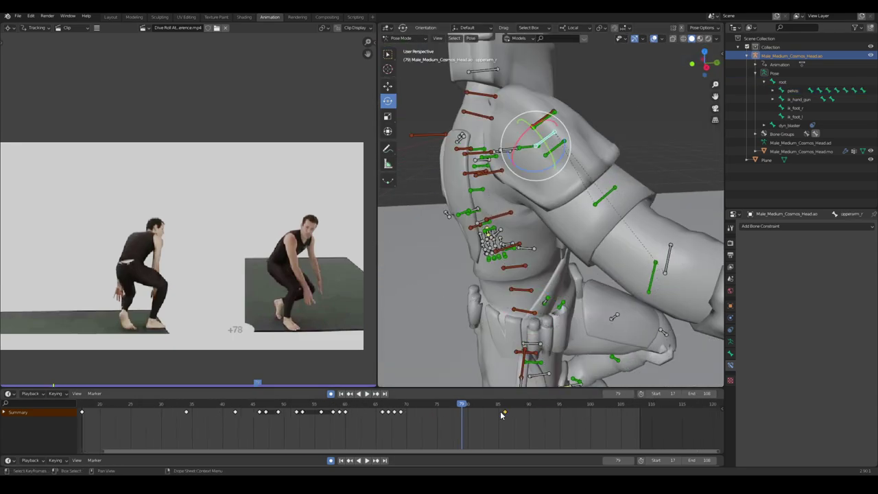
{"action": "left_click_drag", "start_coordinate": [506, 415], "coordinate": [460, 421]}
Play back the recovery from frame 64 in the right side view to check the arm timing.
{"action": "left_click", "coordinate": [370, 404]}
{"action": "scroll", "coordinate": [472, 262], "scroll_direction": "down", "scroll_amount": 5}
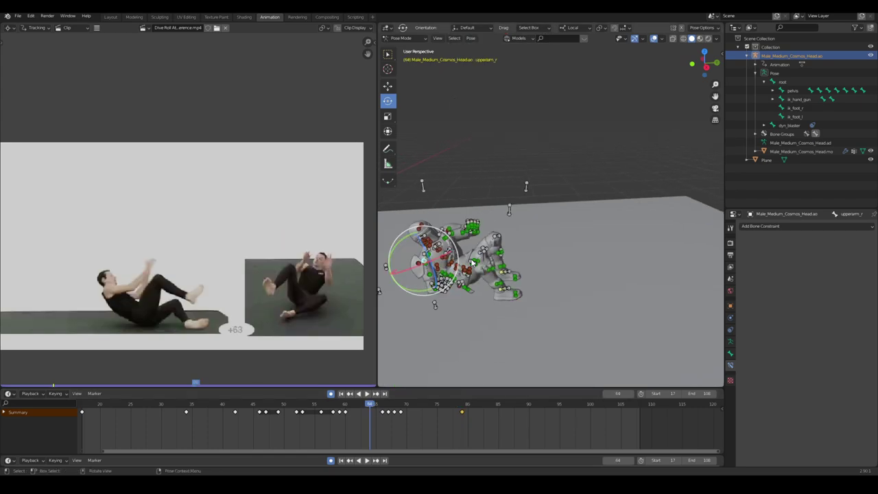
{"action": "key", "text": "KP_3"}
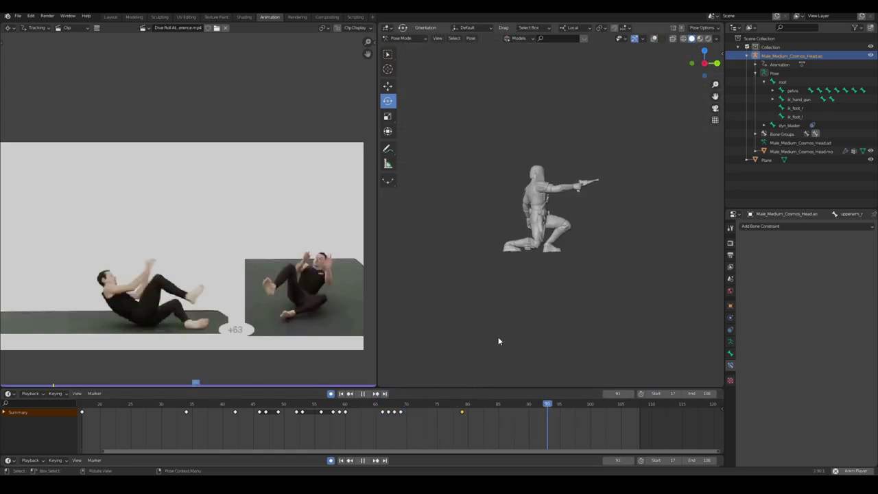
{"action": "key", "text": "space"}
{"action": "left_click_drag", "start_coordinate": [406, 405], "coordinate": [487, 399]}
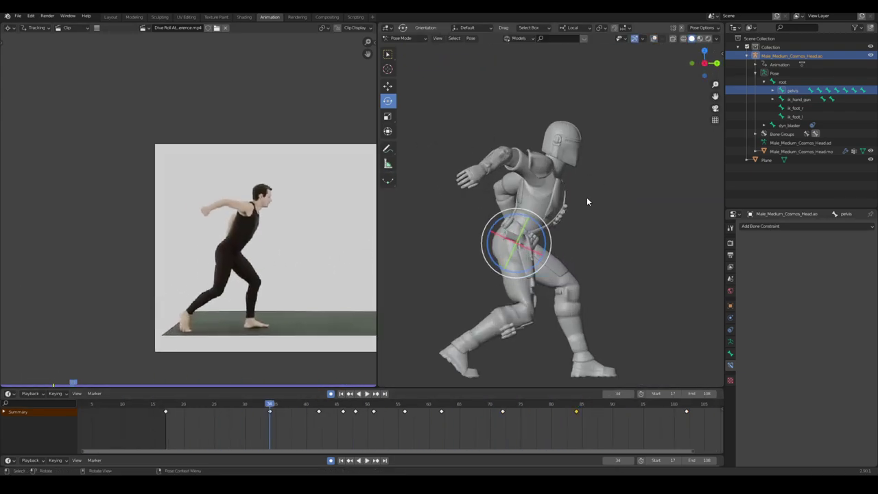
Rotate lowerarm_r at frame 49 to match the performer's reaching right arm.
{"action": "scroll", "coordinate": [587, 202], "scroll_direction": "up", "scroll_amount": 2}
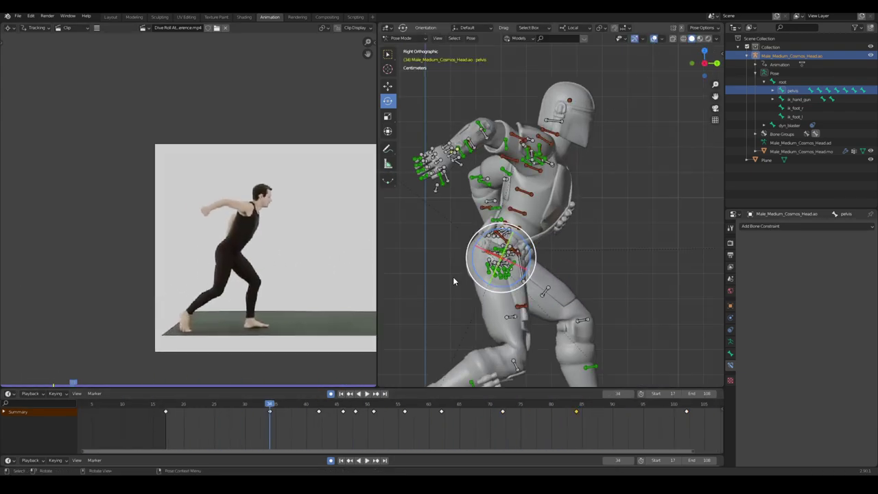
{"action": "middle_click_drag", "start_coordinate": [439, 206], "coordinate": [510, 234]}
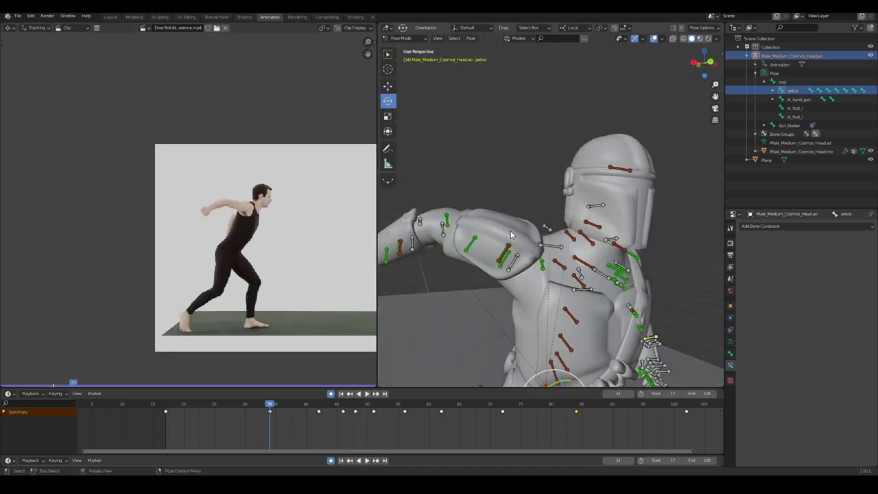
{"action": "left_click", "coordinate": [516, 263]}
{"action": "scroll", "coordinate": [356, 444], "scroll_direction": "up", "scroll_amount": 1}
{"action": "middle_click_drag", "start_coordinate": [325, 436], "coordinate": [332, 435]}
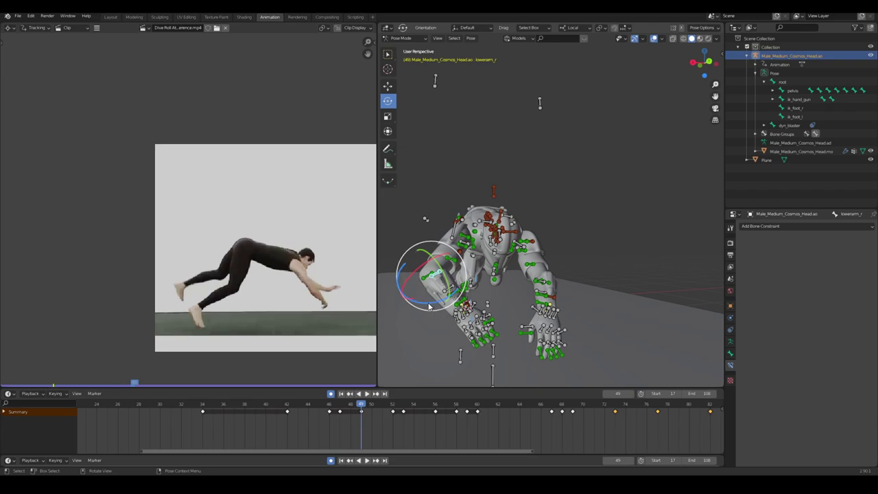
{"action": "left_click_drag", "start_coordinate": [429, 307], "coordinate": [436, 301]}
Delete lowerarm_r's keyframe at frame 53.
{"action": "key", "text": "Up"}
{"action": "key", "text": "Up"}
{"action": "key", "text": "Up"}
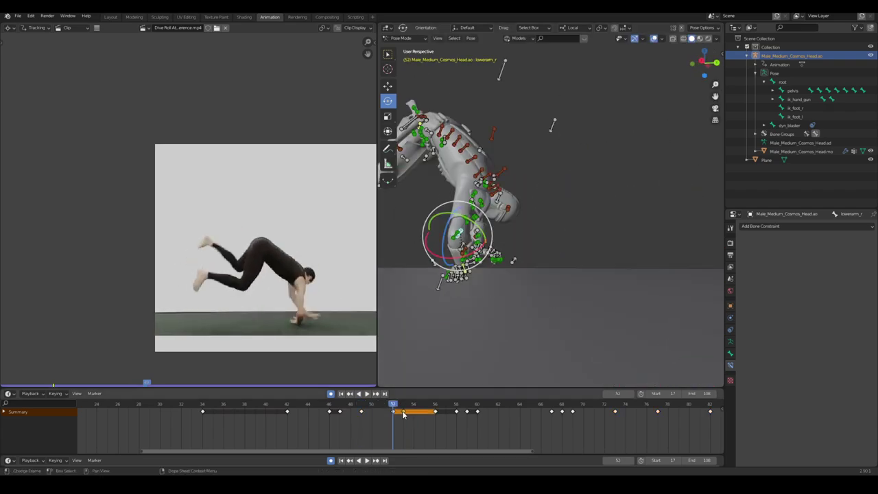
{"action": "left_click", "coordinate": [403, 412]}
{"action": "key", "text": "Up"}
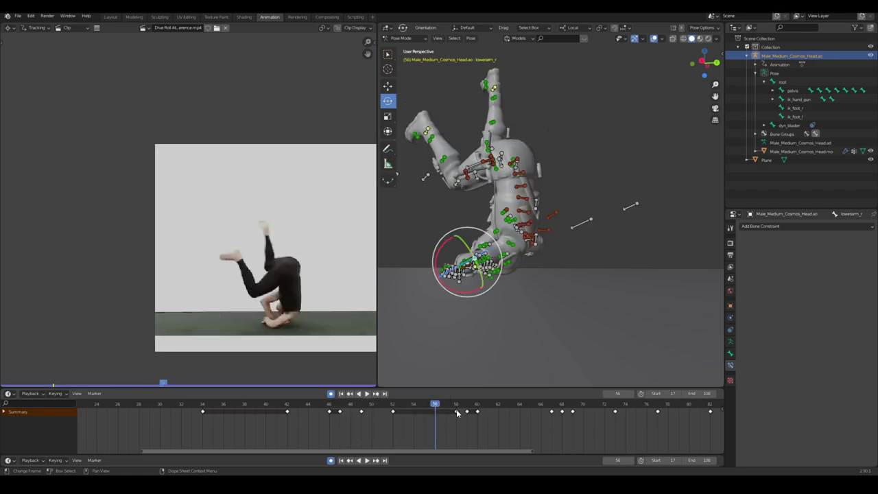
Move ik_hand_r at frame 58 to place the right hand near the head during the roll.
{"action": "left_click_drag", "start_coordinate": [439, 409], "coordinate": [468, 406]}
{"action": "middle_click_drag", "start_coordinate": [461, 333], "coordinate": [522, 291]}
{"action": "left_click", "coordinate": [521, 291]}
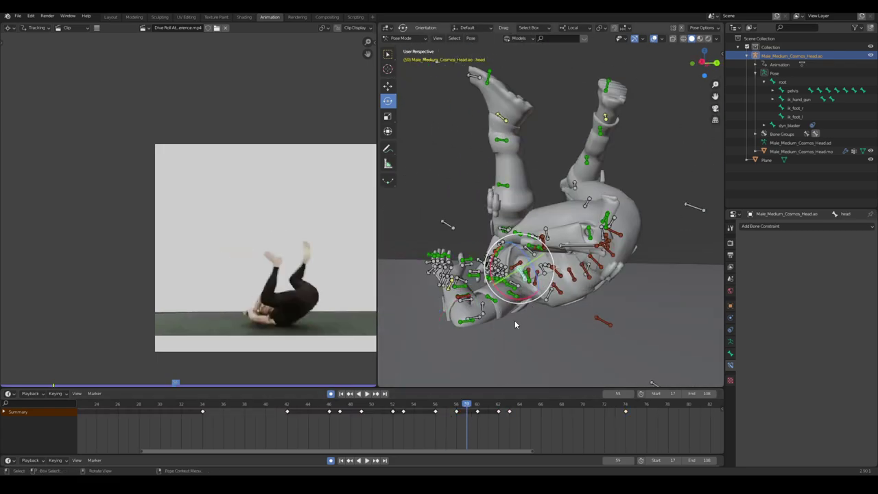
{"action": "scroll", "coordinate": [516, 312], "scroll_direction": "up", "scroll_amount": 3}
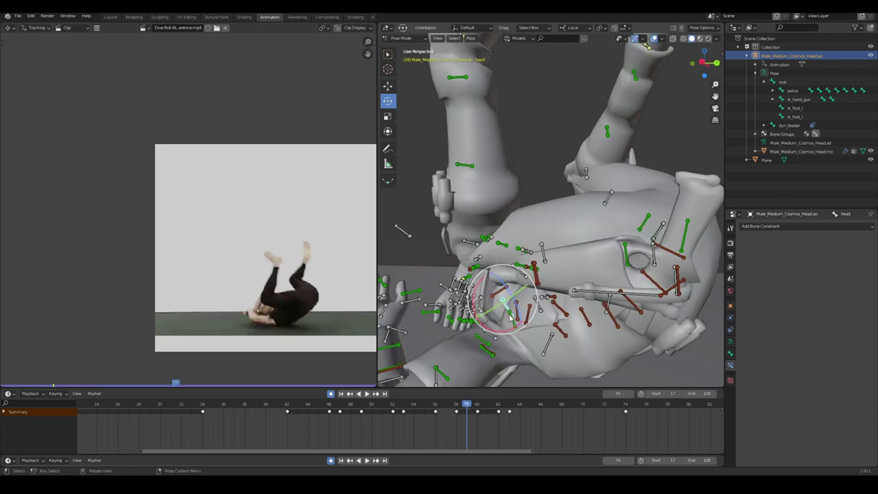
{"action": "key", "text": "Down"}
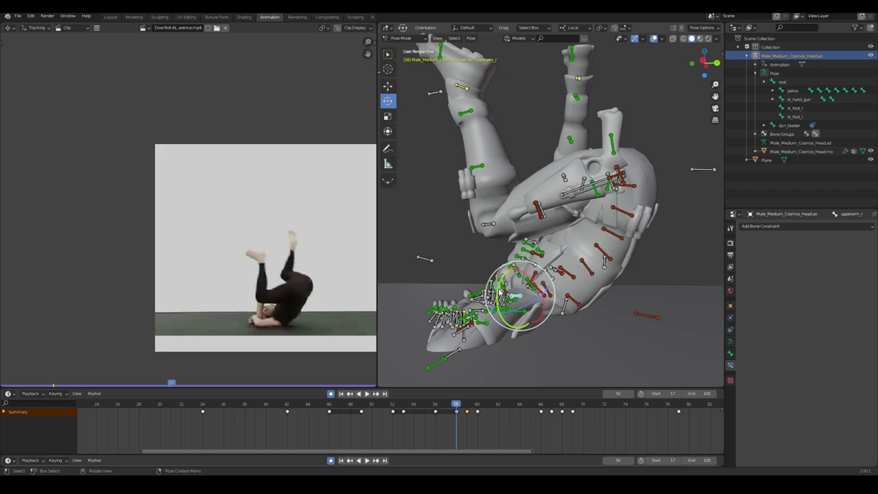
{"action": "middle_click_drag", "start_coordinate": [508, 304], "coordinate": [537, 337]}
{"action": "left_click", "coordinate": [547, 336]}
{"action": "key", "text": "g"}
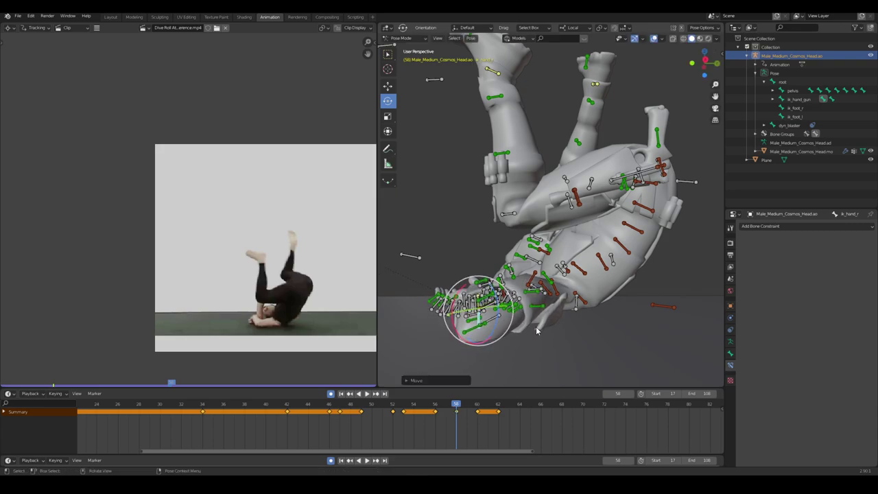
Keyframe upperarm_r at frame 62 and play back the roll.
{"action": "key", "text": "Right"}
{"action": "key", "text": "Right"}
{"action": "middle_click_drag", "start_coordinate": [536, 334], "coordinate": [575, 331]}
{"action": "left_click", "coordinate": [574, 285]}
{"action": "key", "text": "Right"}
{"action": "key", "text": "Right"}
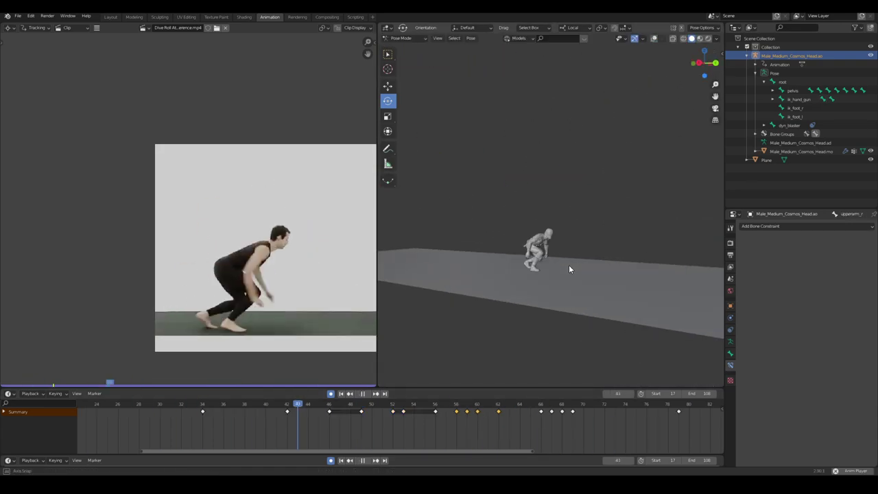
Move pelvis at frames 25 and 29 in the right side view to match the performer's opening steps.
{"action": "key", "text": "shift+Left"}
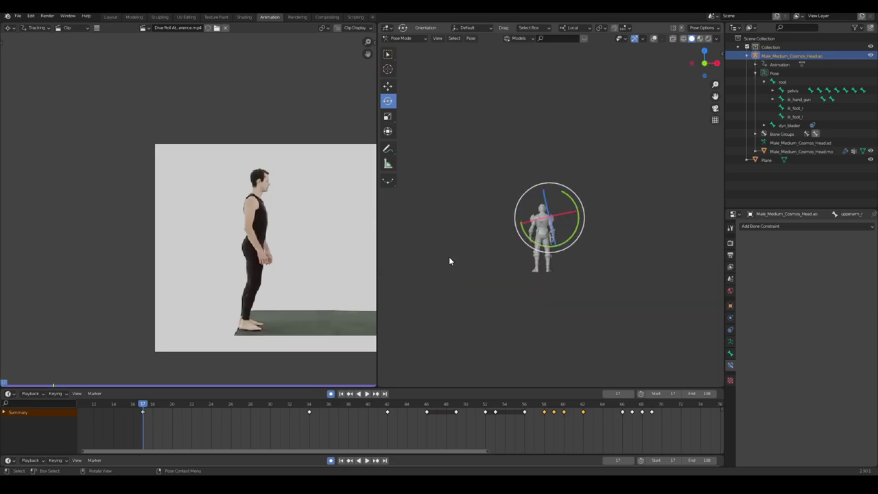
{"action": "middle_click_drag", "start_coordinate": [452, 301], "coordinate": [586, 261], "text": "shift"}
{"action": "scroll", "coordinate": [539, 243], "scroll_direction": "up", "scroll_amount": 5}
{"action": "middle_click_drag", "start_coordinate": [439, 200], "coordinate": [467, 197]}
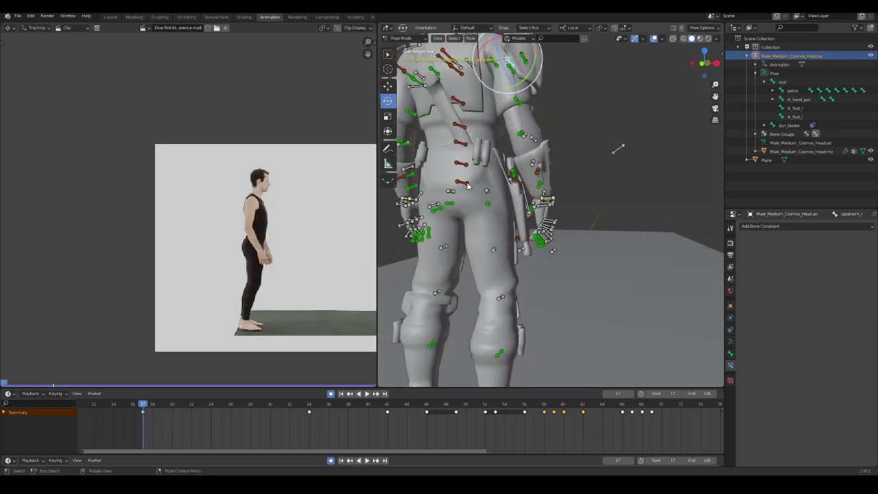
{"action": "left_click", "coordinate": [466, 184]}
{"action": "scroll", "coordinate": [469, 190], "scroll_direction": "down", "scroll_amount": 3}
{"action": "key", "text": "KP_3"}
{"action": "middle_click_drag", "start_coordinate": [410, 338], "coordinate": [447, 342], "text": "shift"}
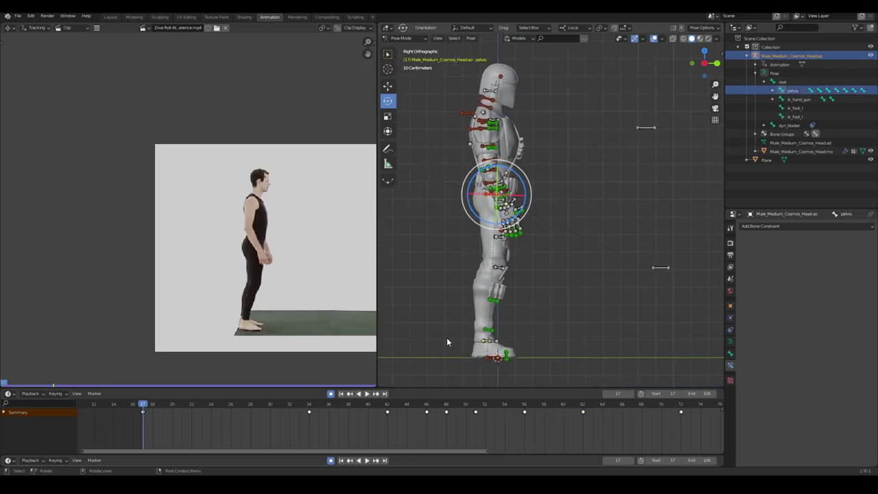
{"action": "left_click_drag", "start_coordinate": [170, 405], "coordinate": [235, 406]}
{"action": "key", "text": "space"}
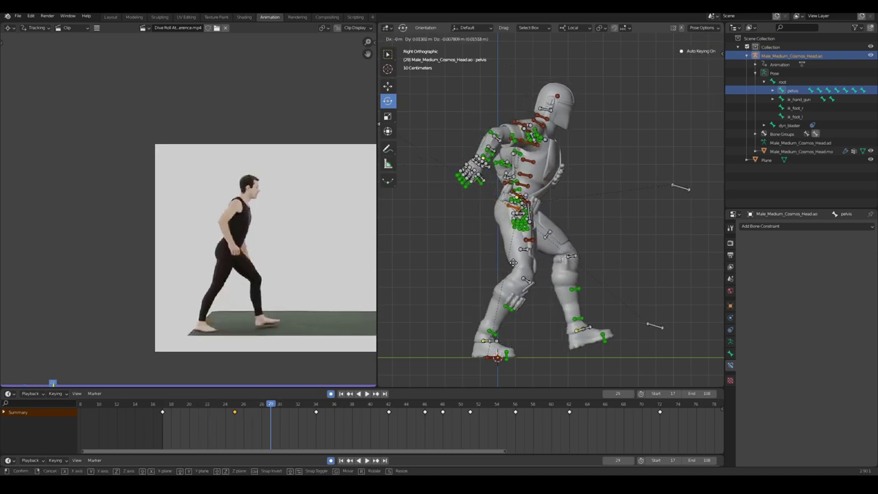
{"action": "left_click_drag", "start_coordinate": [308, 404], "coordinate": [271, 405]}
Delete pelvis's keyframe at frame 25, duplicate its frame 17 keyframe forward, and play back the opening steps.
{"action": "key", "text": "Delete"}
{"action": "left_click", "coordinate": [163, 412]}
{"action": "key", "text": "shift+d"}
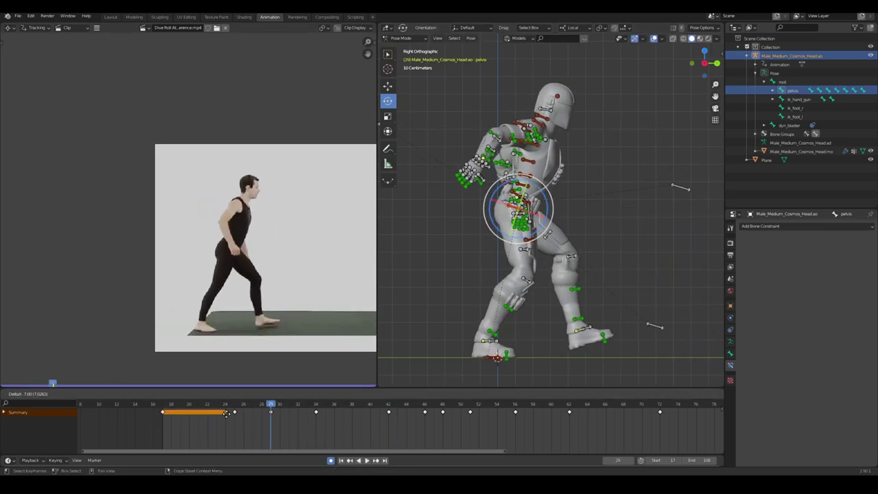
{"action": "left_click", "coordinate": [270, 413]}
{"action": "key", "text": "Right"}
{"action": "key", "text": "Right"}
{"action": "key", "text": "Right"}
{"action": "key", "text": "Right"}
{"action": "scroll", "coordinate": [473, 218], "scroll_direction": "down", "scroll_amount": 8}
{"action": "key", "text": "space"}
Hide the viewport overlays and rotate pelvis at frames 29 and 25 to match the performer's lean.
{"action": "left_click", "coordinate": [654, 38]}
{"action": "left_click_drag", "start_coordinate": [172, 405], "coordinate": [271, 405]}
{"action": "scroll", "coordinate": [479, 216], "scroll_direction": "up", "scroll_amount": 4}
{"action": "scroll", "coordinate": [478, 216], "scroll_direction": "up", "scroll_amount": 2}
{"action": "left_click_drag", "start_coordinate": [479, 215], "coordinate": [482, 222]}
{"action": "left_click_drag", "start_coordinate": [271, 404], "coordinate": [235, 397]}
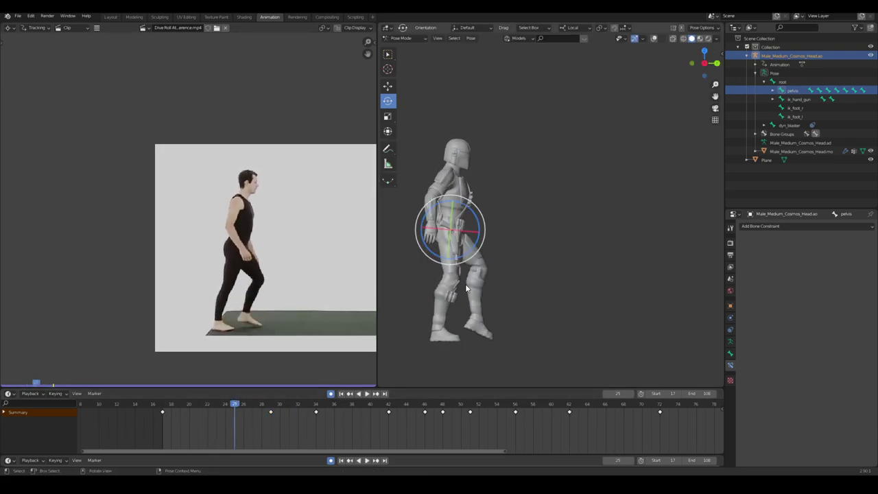
{"action": "left_click_drag", "start_coordinate": [471, 215], "coordinate": [476, 222]}
{"action": "left_click_drag", "start_coordinate": [236, 404], "coordinate": [500, 352]}
{"action": "key", "text": "Escape"}
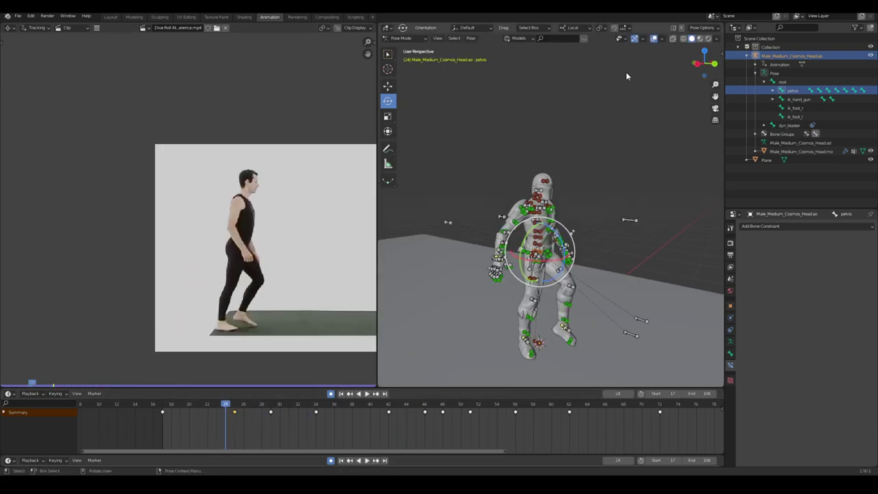
Duplicate upperarm_r's frame 17 keyframe to frame 25.
{"action": "scroll", "coordinate": [626, 72], "scroll_direction": "up", "scroll_amount": 10}
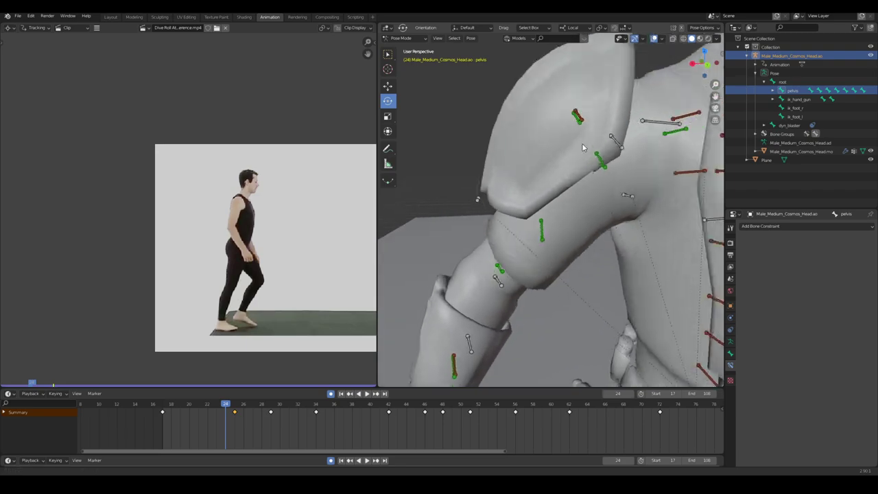
{"action": "middle_click_drag", "start_coordinate": [582, 147], "coordinate": [592, 157]}
{"action": "left_click", "coordinate": [592, 157]}
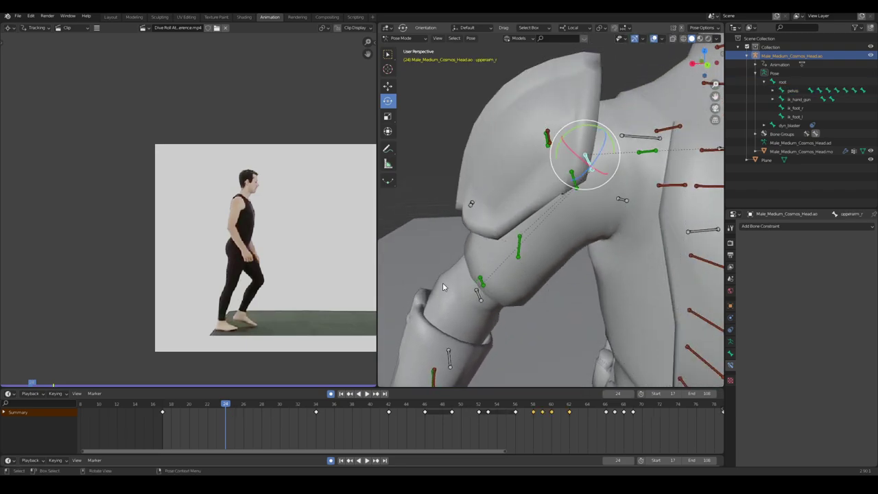
{"action": "key", "text": "KP_1"}
{"action": "scroll", "coordinate": [491, 264], "scroll_direction": "down", "scroll_amount": 3}
{"action": "key", "text": "KP_3"}
{"action": "scroll", "coordinate": [480, 312], "scroll_direction": "down", "scroll_amount": 3}
{"action": "middle_click_drag", "start_coordinate": [480, 312], "coordinate": [425, 283], "text": "shift"}
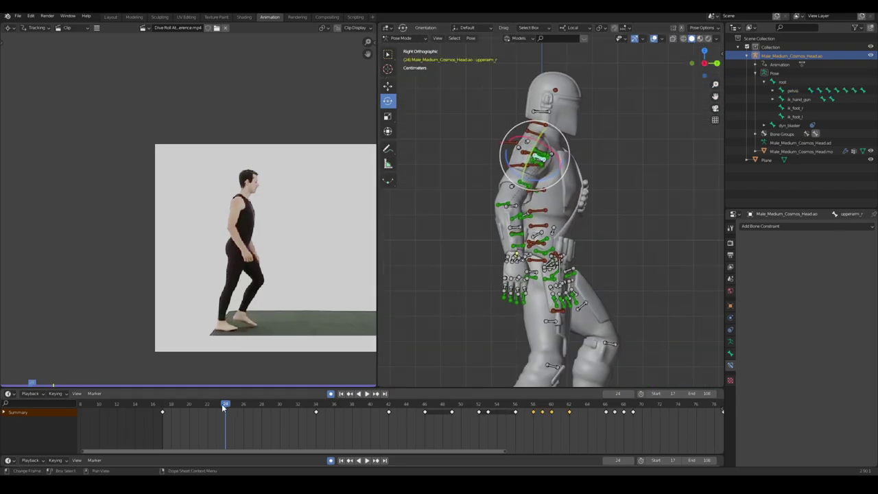
{"action": "key", "text": "space"}
{"action": "mouse_move", "coordinate": [242, 406]}
{"action": "left_mouse_down"}
{"action": "mouse_move", "coordinate": [281, 406]}
{"action": "mouse_move", "coordinate": [246, 406]}
{"action": "left_mouse_up"}
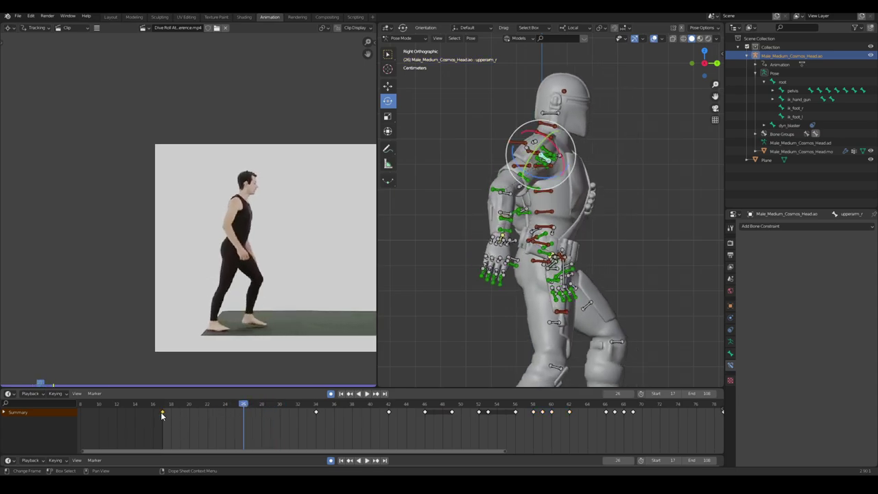
{"action": "left_click_drag", "start_coordinate": [162, 413], "coordinate": [233, 413]}
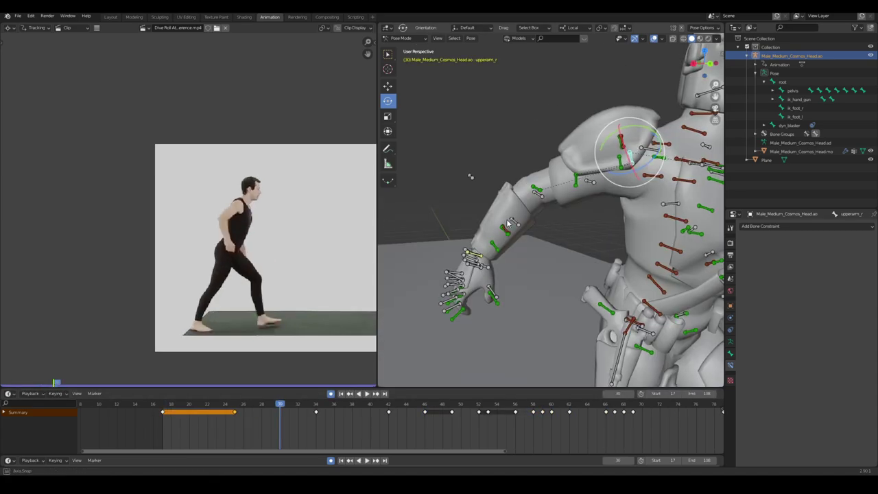
Rotate upperarm_r and lowerarm_r at frame 30 to lower the right arm beside the body like the performer's.
{"action": "middle_click_drag", "start_coordinate": [549, 206], "coordinate": [576, 218]}
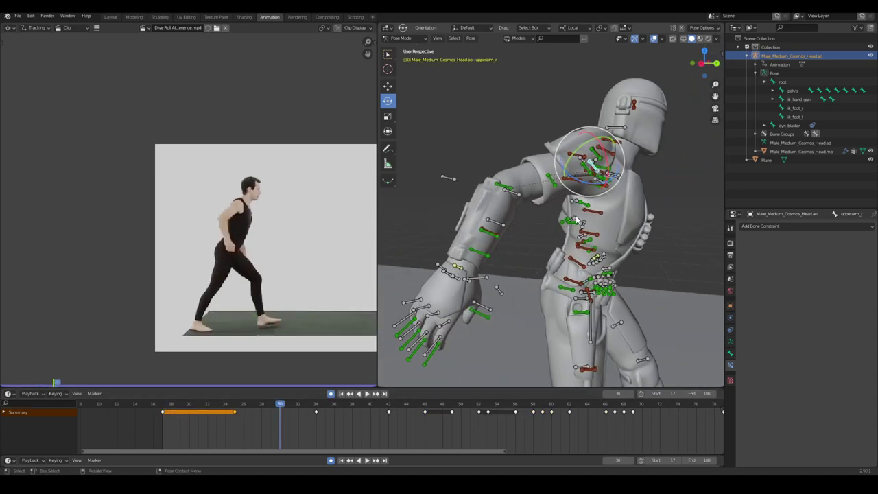
{"action": "key", "text": "KP_3"}
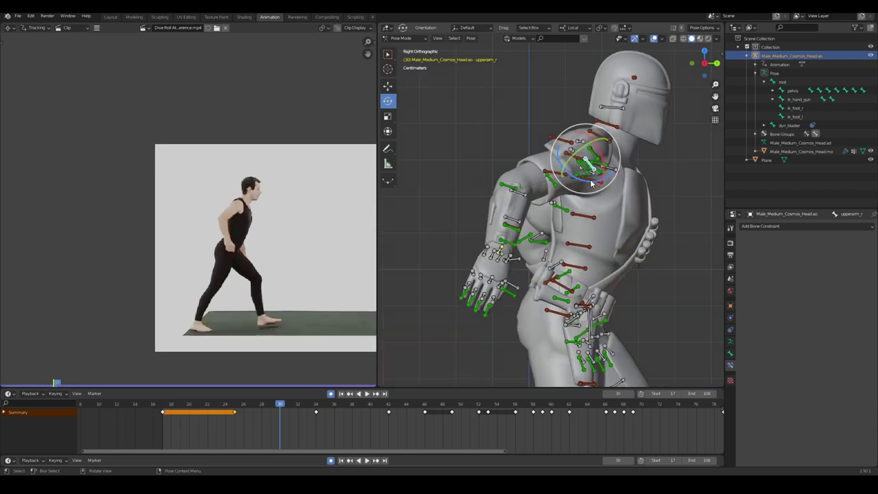
{"action": "left_click_drag", "start_coordinate": [591, 182], "coordinate": [617, 175]}
{"action": "middle_click_drag", "start_coordinate": [618, 176], "coordinate": [507, 242]}
{"action": "scroll", "coordinate": [574, 159], "scroll_direction": "up", "scroll_amount": 2}
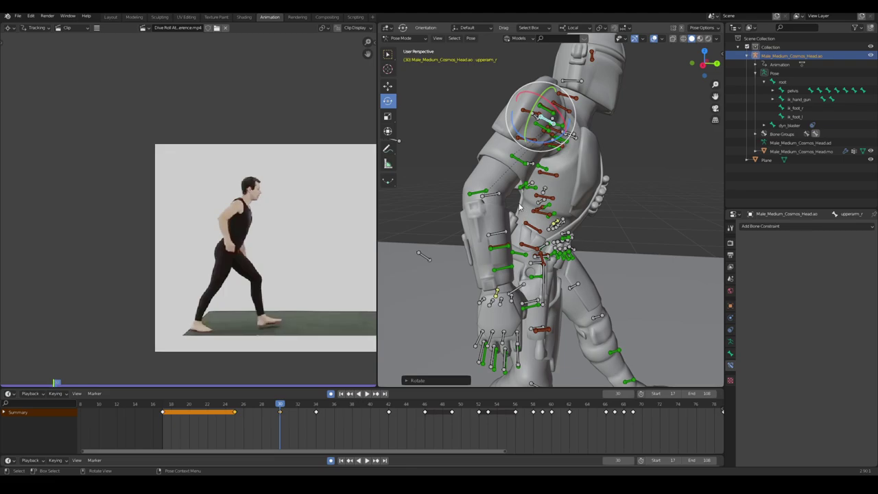
{"action": "left_click_drag", "start_coordinate": [511, 210], "coordinate": [519, 192]}
Select the right-hand finger bones and rotate them around individual origins at frame 30 to curl the hand.
{"action": "middle_click_drag", "start_coordinate": [519, 192], "coordinate": [497, 281]}
{"action": "scroll", "coordinate": [547, 252], "scroll_direction": "up", "scroll_amount": 3}
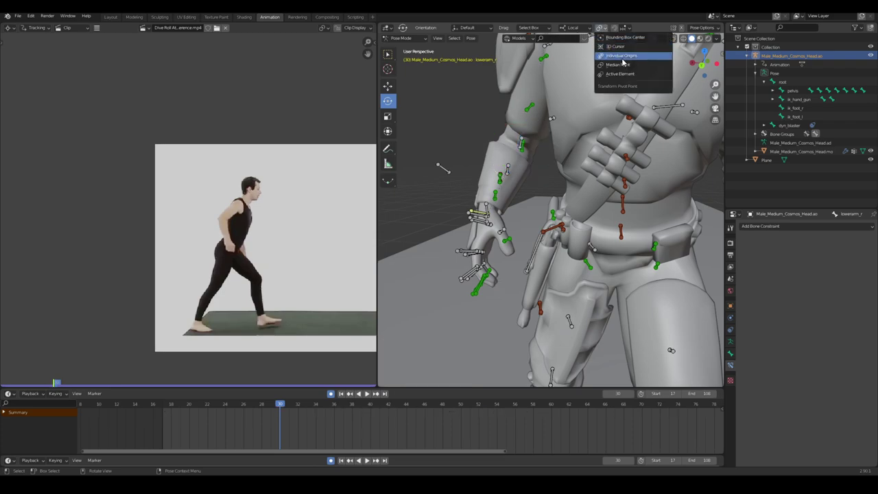
{"action": "middle_click_drag", "start_coordinate": [499, 229], "coordinate": [554, 239]}
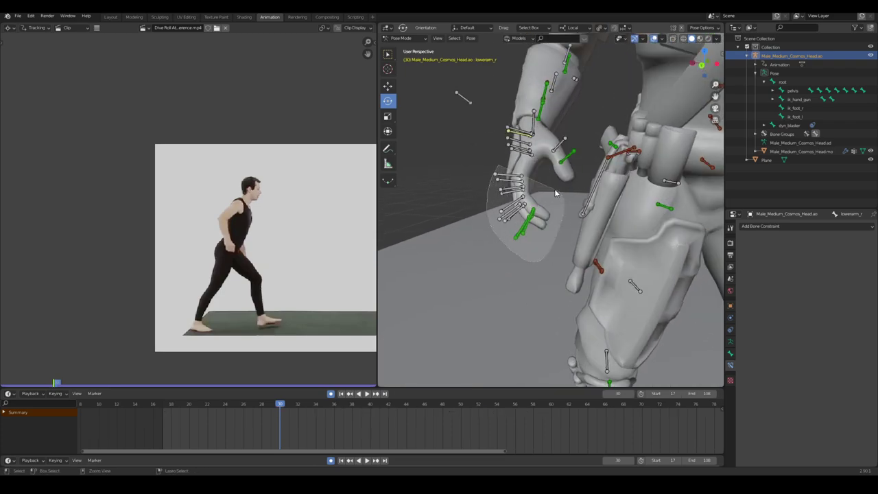
{"action": "right_click_drag", "start_coordinate": [555, 193], "coordinate": [538, 182], "text": "ctrl"}
{"action": "middle_click_drag", "start_coordinate": [514, 192], "coordinate": [516, 232], "text": "shift"}
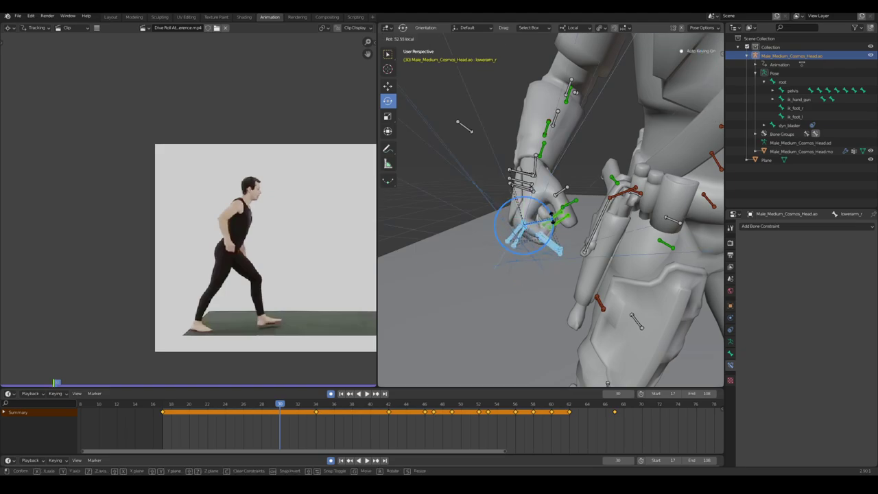
{"action": "left_click_drag", "start_coordinate": [576, 197], "coordinate": [581, 209]}
{"action": "scroll", "coordinate": [576, 206], "scroll_direction": "down", "scroll_amount": 6}
{"action": "scroll", "coordinate": [548, 219], "scroll_direction": "up", "scroll_amount": 6}
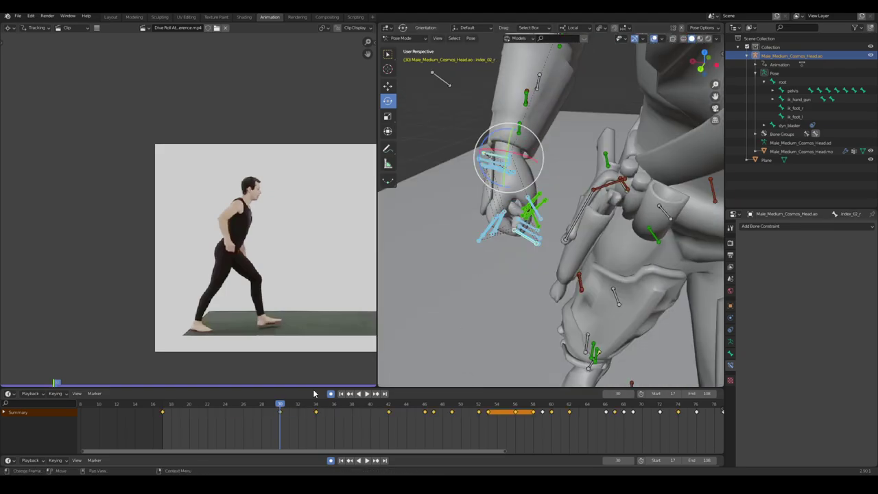
Duplicate the right-hand finger bones' frame 17 keyframe forward to just before frame 30, and play back the arm motion.
{"action": "left_click", "coordinate": [162, 412]}
{"action": "key", "text": "shift+d"}
{"action": "left_click", "coordinate": [253, 415]}
{"action": "scroll", "coordinate": [584, 223], "scroll_direction": "down", "scroll_amount": 5}
{"action": "key", "text": "space"}
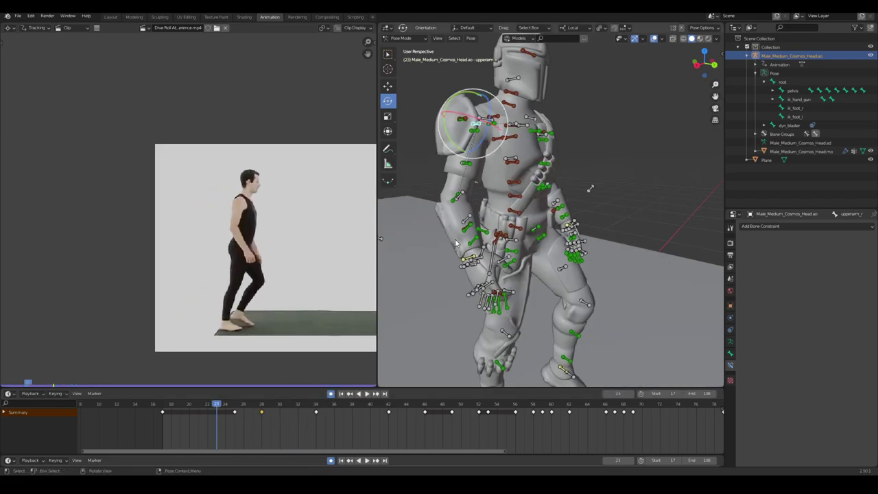
{"action": "key", "text": "space"}
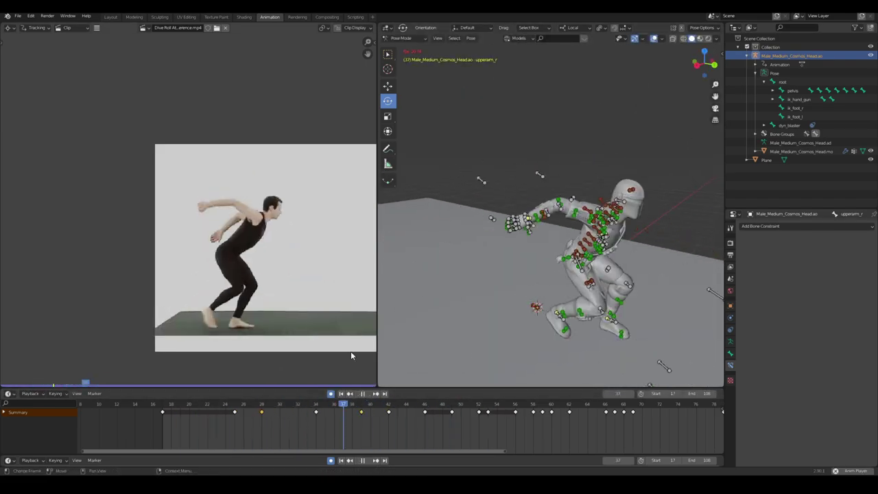
Scrub between frames 28 and 36 and compare the arm poses with the reference's side and front views.
{"action": "left_click", "coordinate": [314, 398]}
{"action": "left_click_drag", "start_coordinate": [314, 396], "coordinate": [261, 403]}
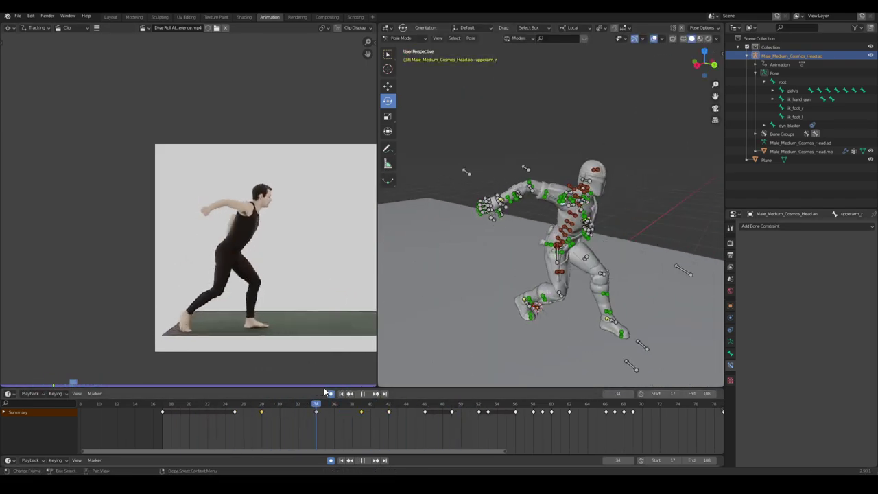
{"action": "left_click_drag", "start_coordinate": [324, 392], "coordinate": [352, 393]}
{"action": "middle_click_drag", "start_coordinate": [560, 269], "coordinate": [525, 259]}
{"action": "middle_click_drag", "start_coordinate": [299, 261], "coordinate": [118, 246]}
{"action": "left_click_drag", "start_coordinate": [277, 405], "coordinate": [335, 398]}
{"action": "key", "text": "ctrl+KP_1"}
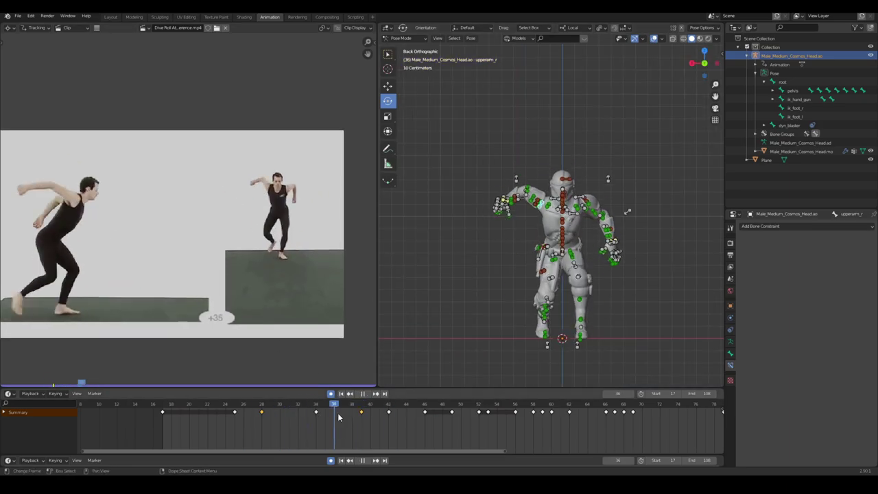